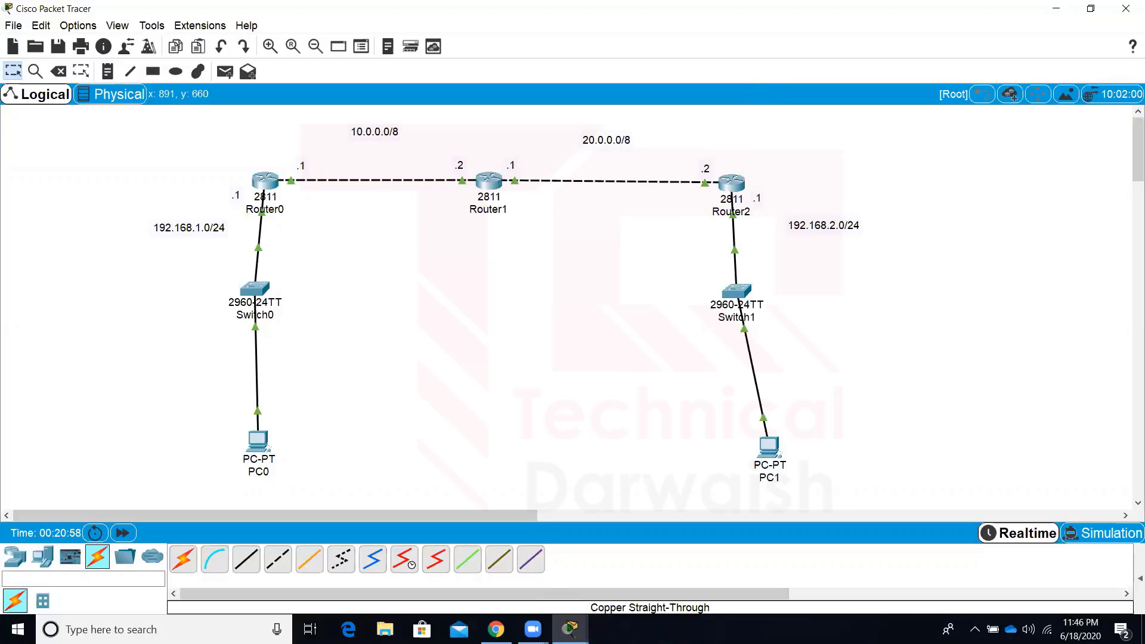
{"action": "mouse_move", "coordinate": [570, 628]}
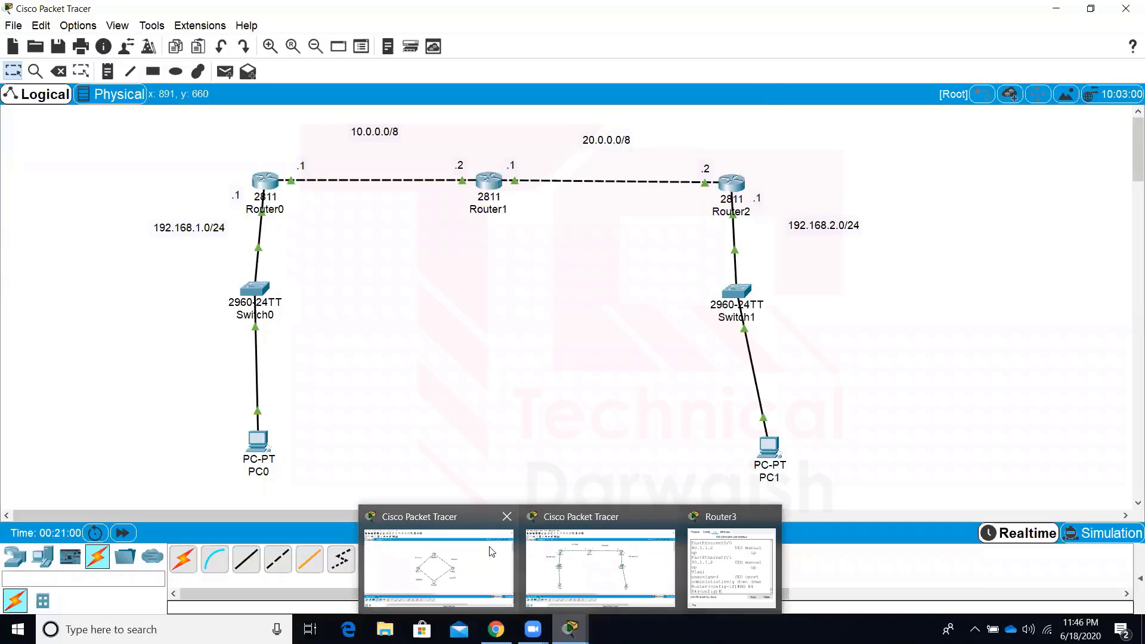
{"action": "mouse_move", "coordinate": [489, 551]}
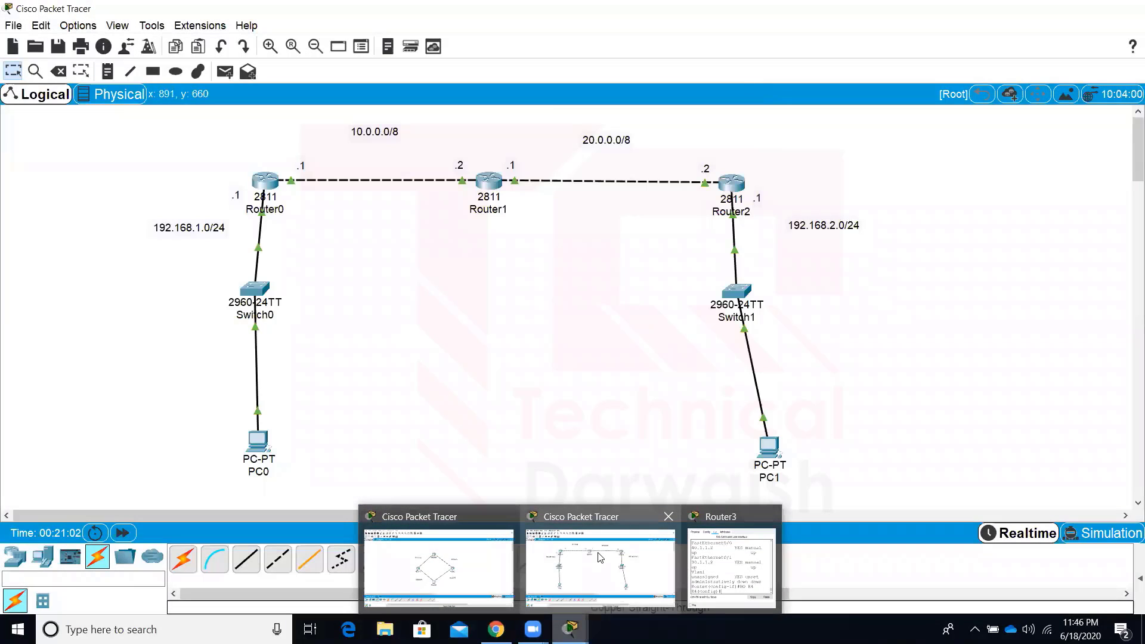
{"action": "left_click", "coordinate": [582, 531]}
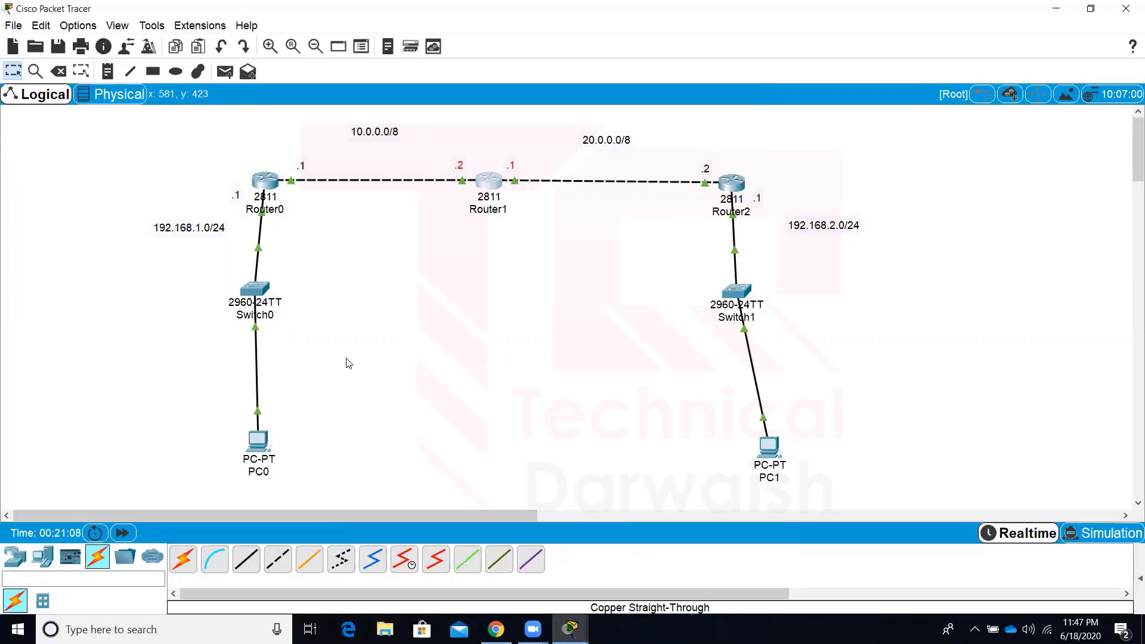
{"action": "left_click_drag", "start_coordinate": [212, 411], "coordinate": [325, 492]}
{"action": "left_click_drag", "start_coordinate": [729, 428], "coordinate": [845, 486]}
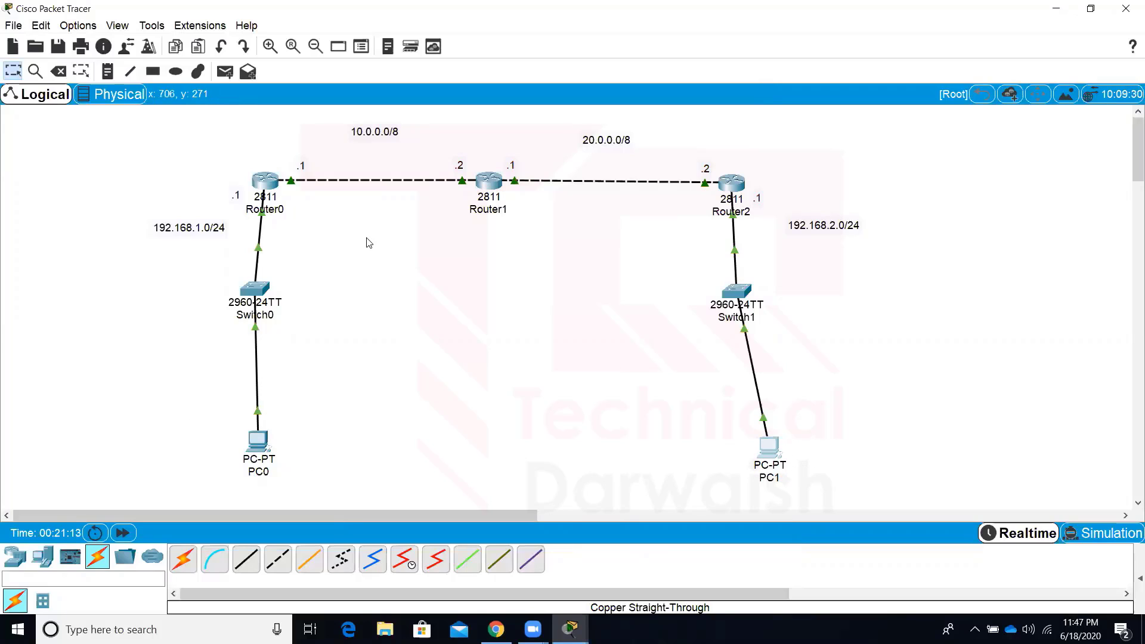
Open Router0's command line and display its brief IP interface summary with do sh ip int br.
{"action": "left_click", "coordinate": [265, 180]}
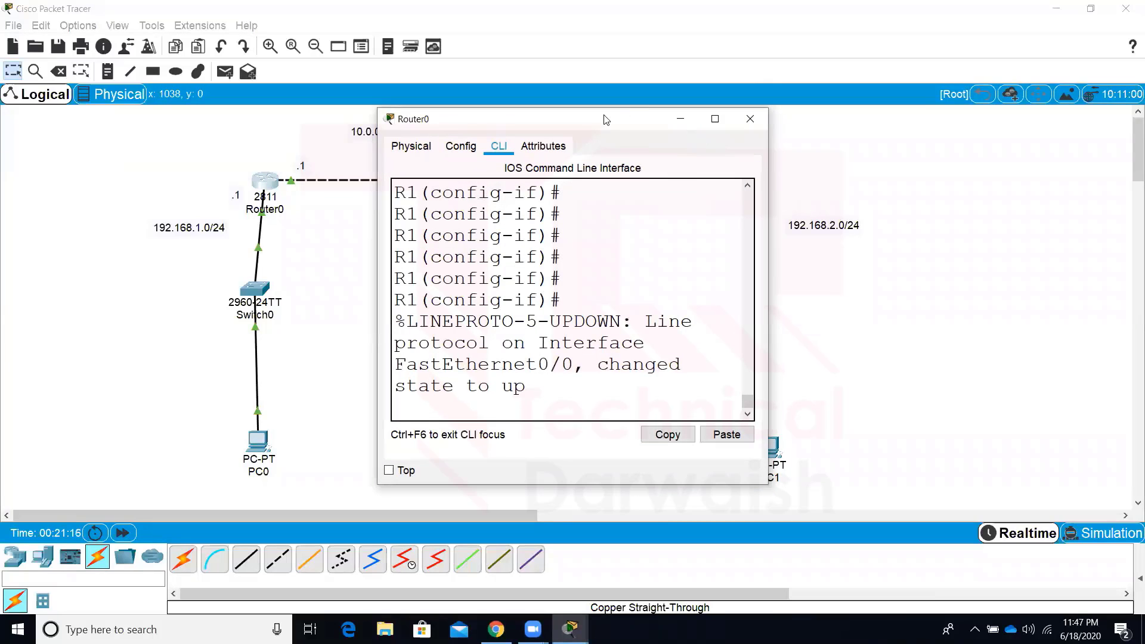
{"action": "left_click_drag", "start_coordinate": [591, 133], "coordinate": [618, 334]}
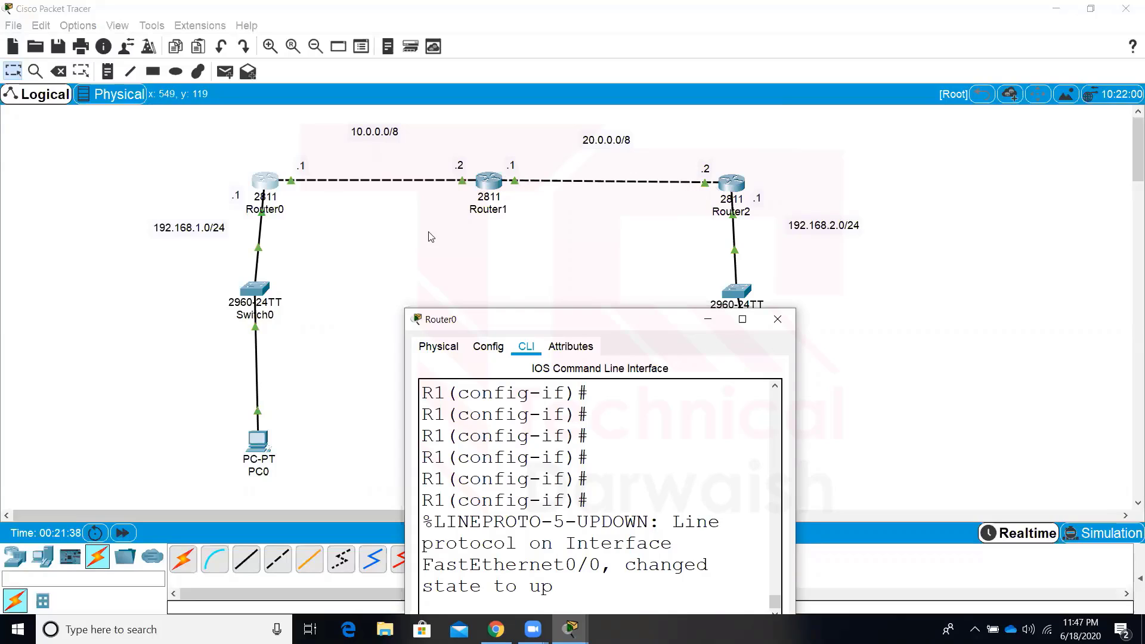
{"action": "left_click", "coordinate": [743, 319]}
{"action": "key", "text": "Return"}
{"action": "key", "text": "Return"}
{"action": "key", "text": "Return"}
{"action": "key", "text": "Return"}
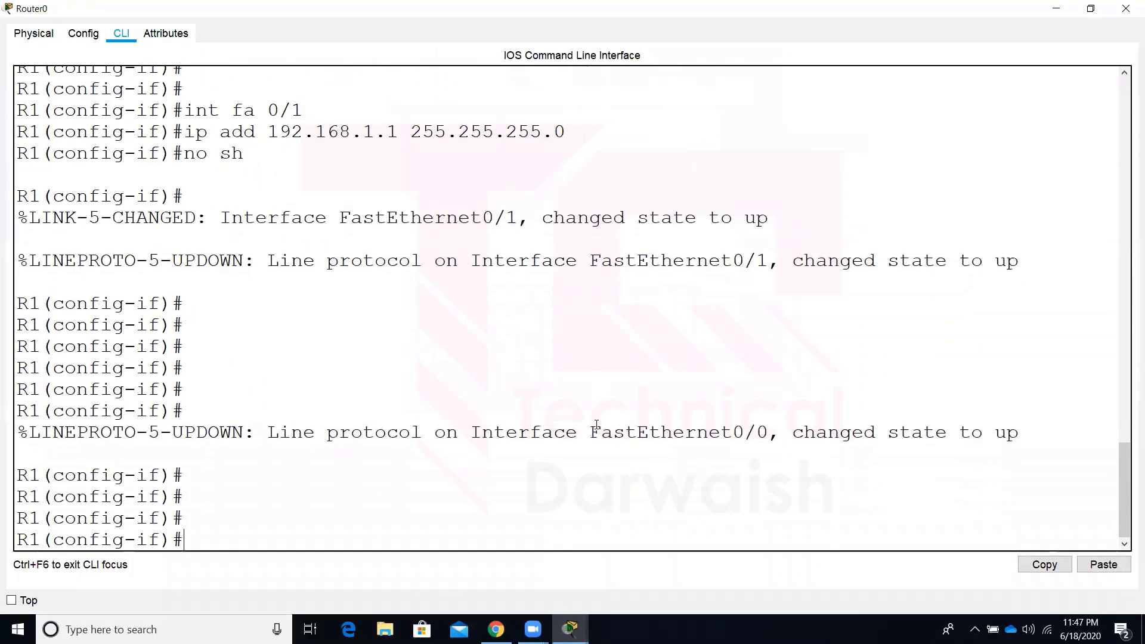
{"action": "type", "text": "do sh ip int br"}
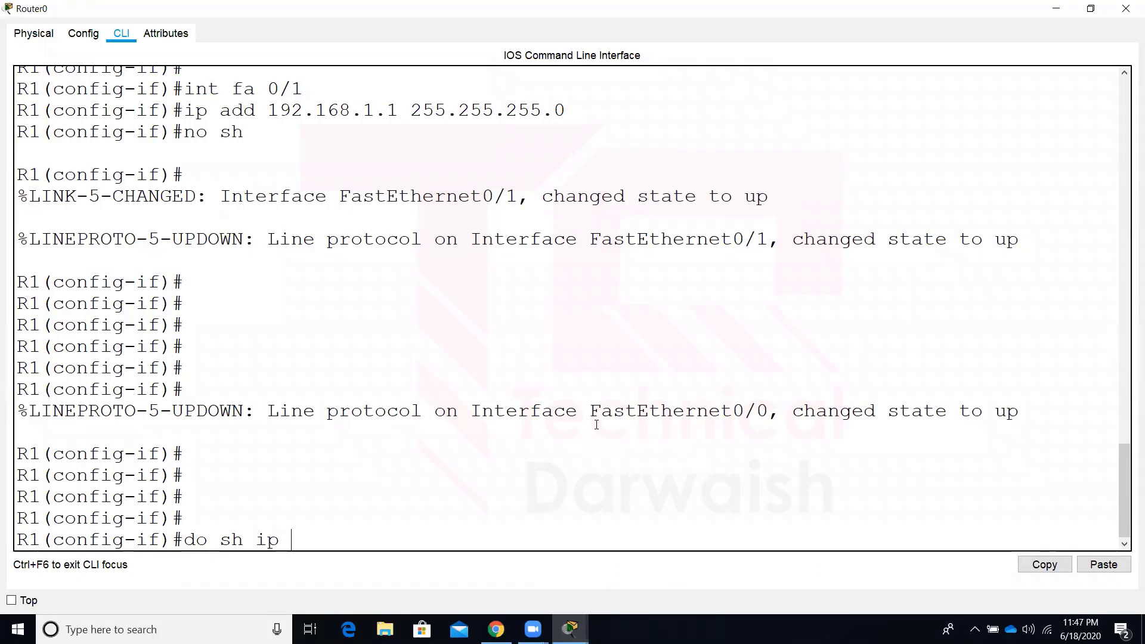
{"action": "key", "text": "Return"}
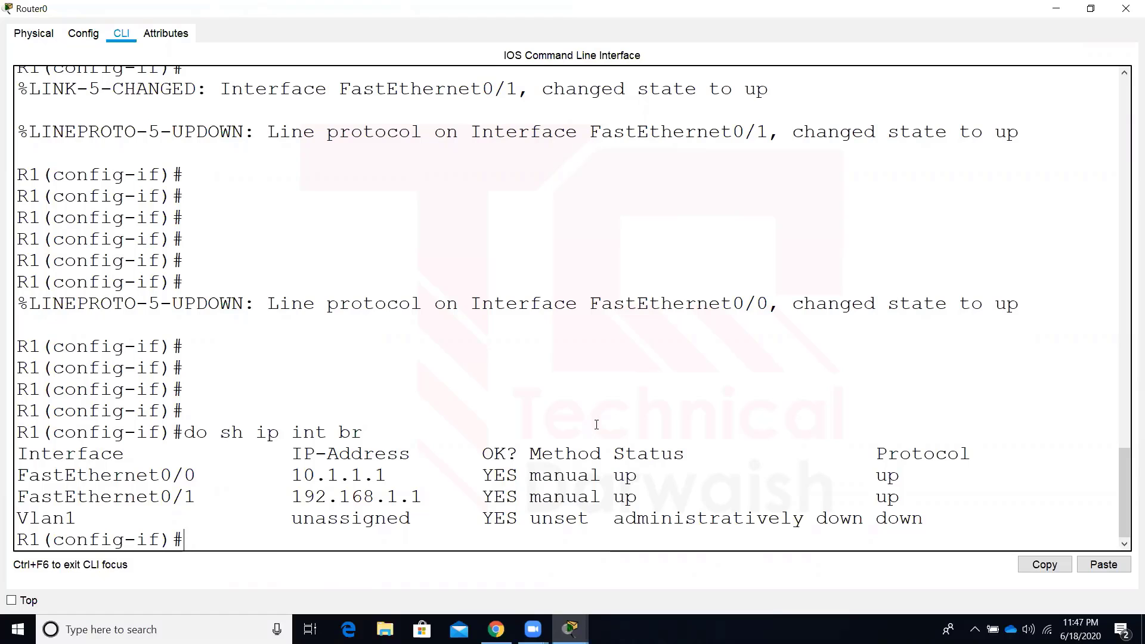
Display Router0's routing table with do sh ip route and return to the topology.
{"action": "type", "text": "do sh ip route"}
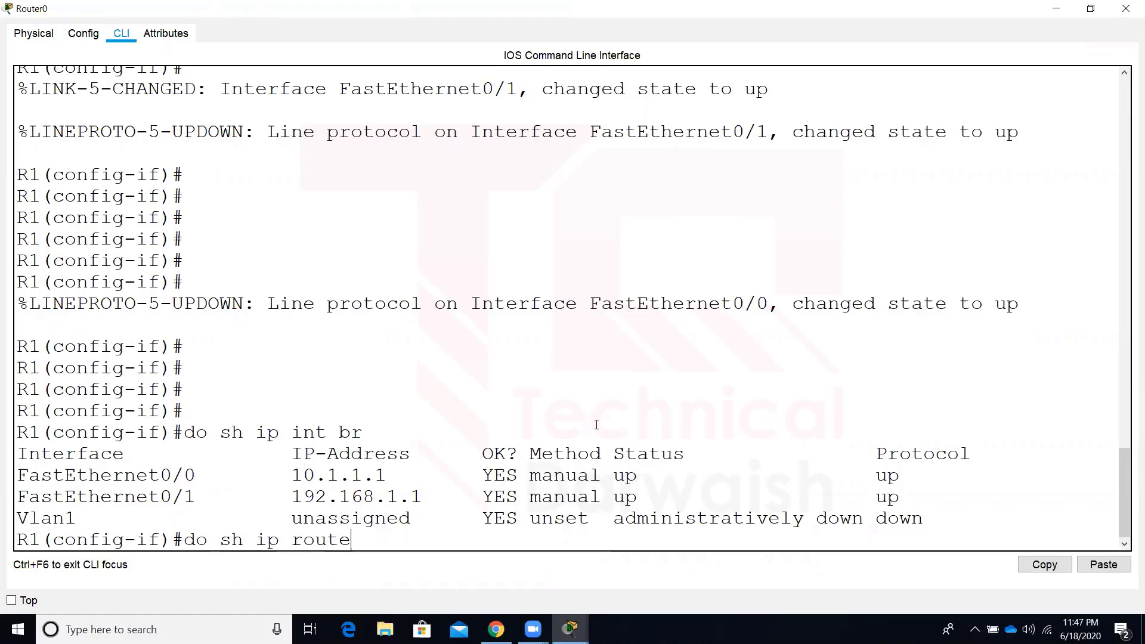
{"action": "key", "text": "Return"}
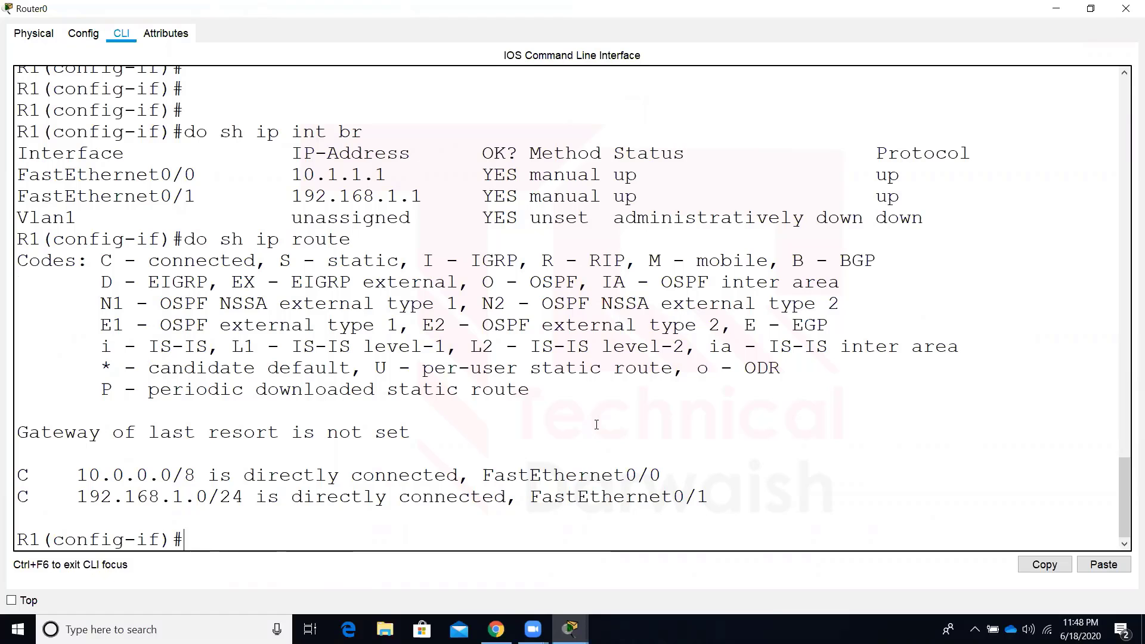
{"action": "left_click", "coordinate": [1056, 8]}
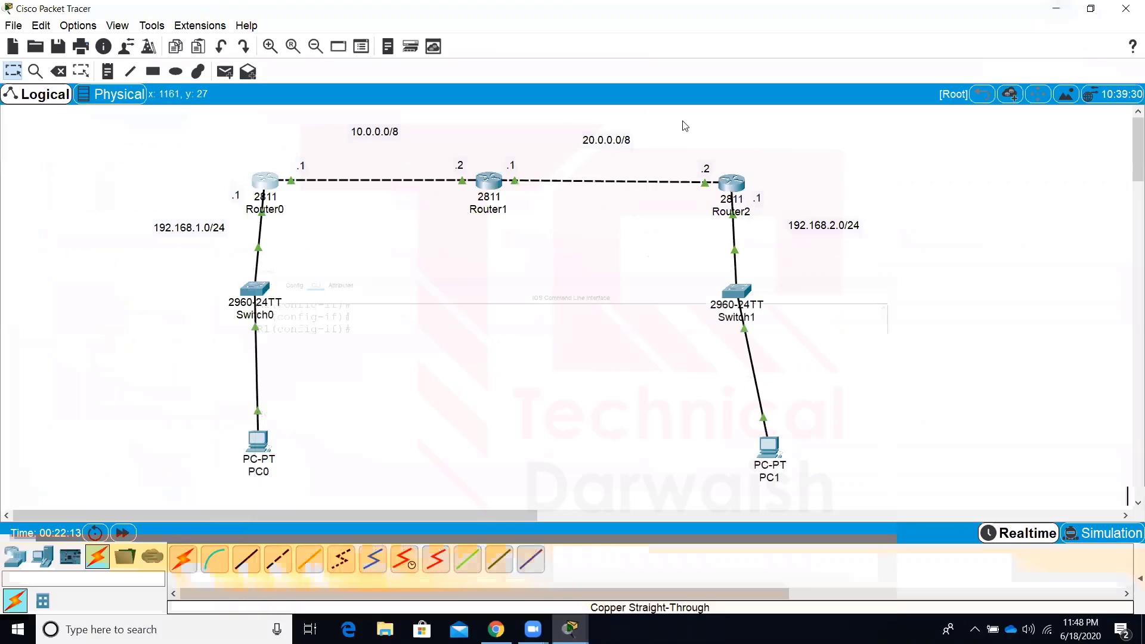
Display Router2's routing table with do sh ip route and its interface summary with do sh ip int br.
{"action": "left_click", "coordinate": [734, 185]}
{"action": "left_click", "coordinate": [717, 116]}
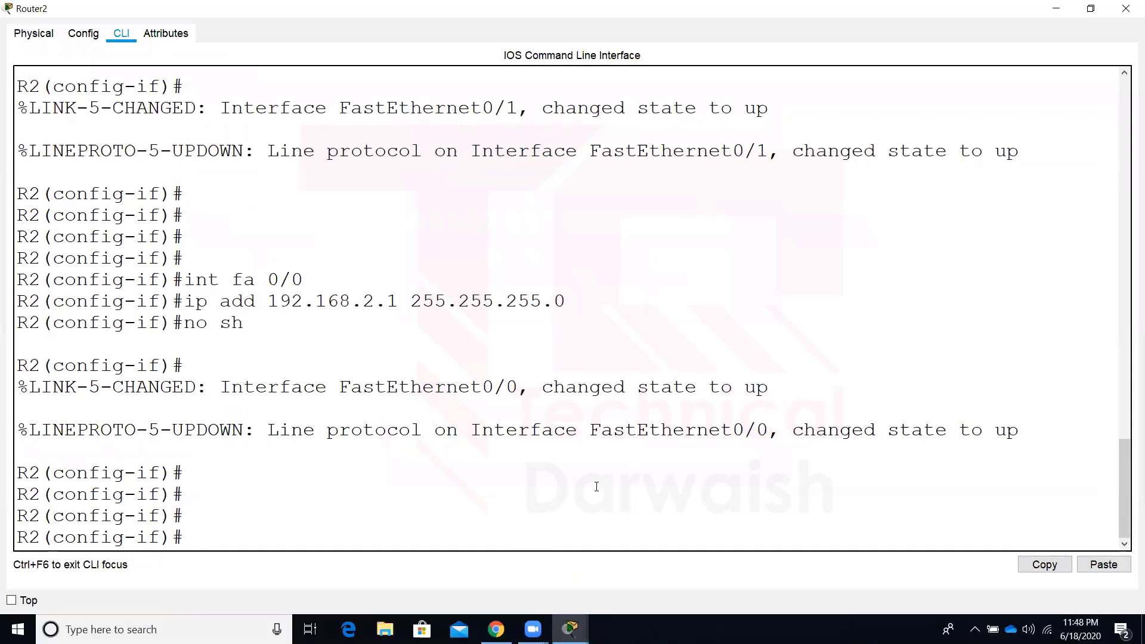
{"action": "type", "text": "do sh ip route"}
{"action": "key", "text": "Return"}
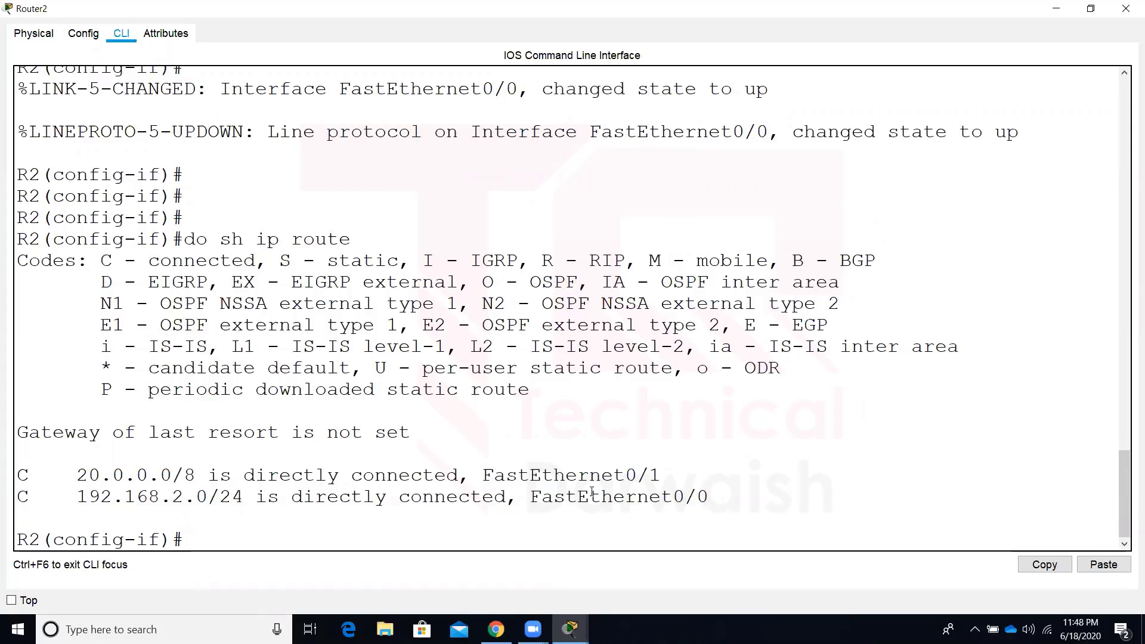
{"action": "type", "text": "do sh ip int br"}
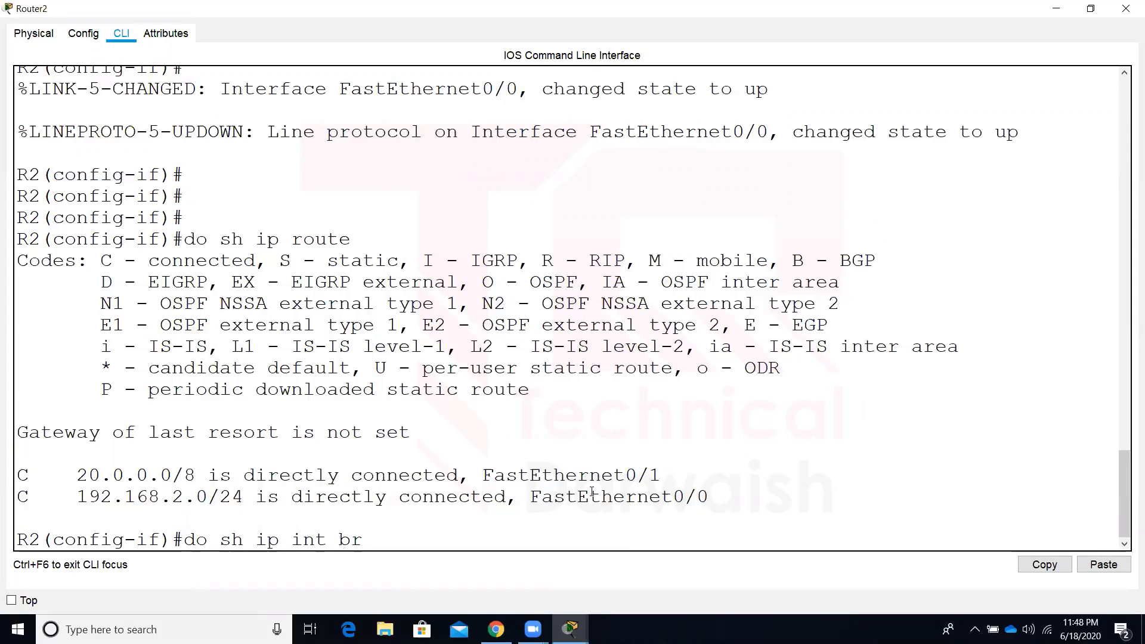
{"action": "key", "text": "Return"}
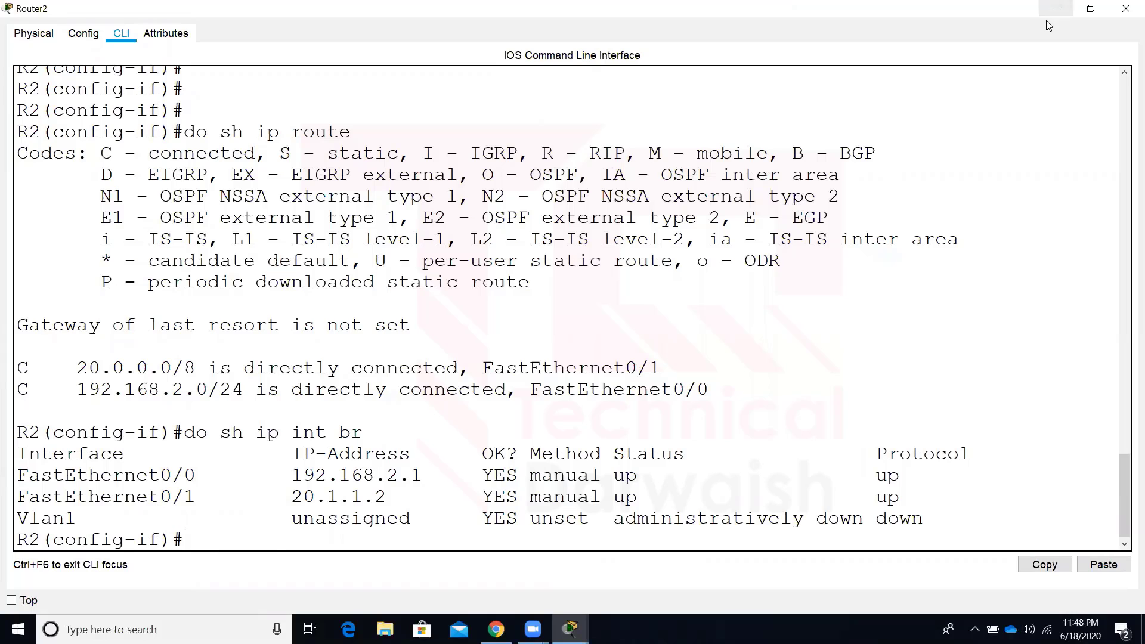
{"action": "left_click", "coordinate": [1056, 9]}
Display Router1's brief IP interface summary with do sh ip int br and return to the topology.
{"action": "left_click", "coordinate": [488, 182]}
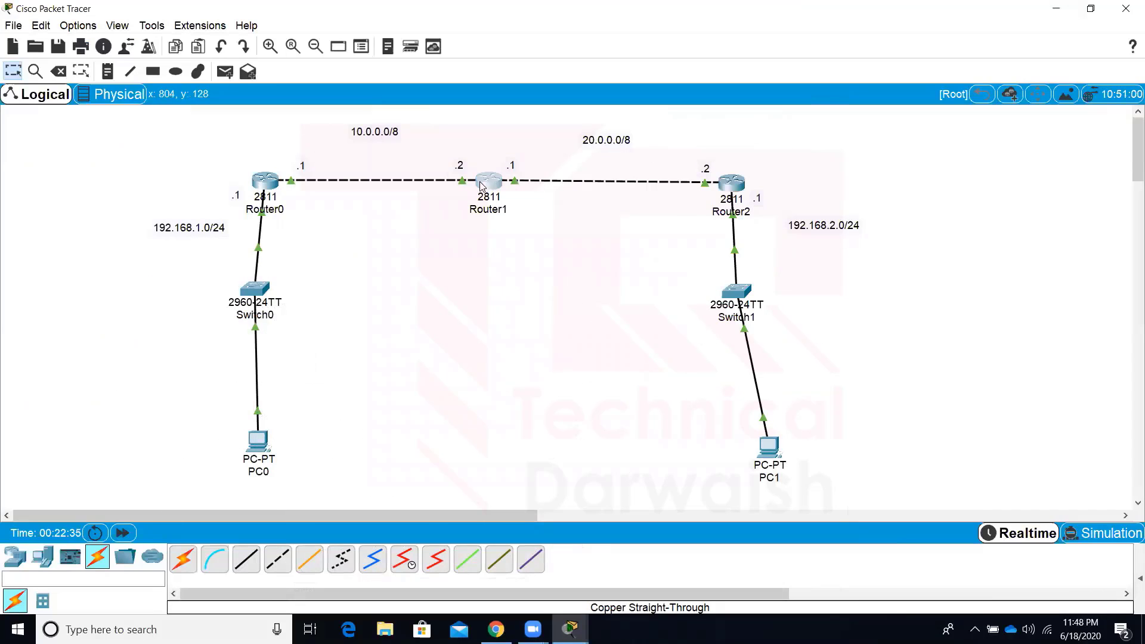
{"action": "left_click", "coordinate": [715, 119]}
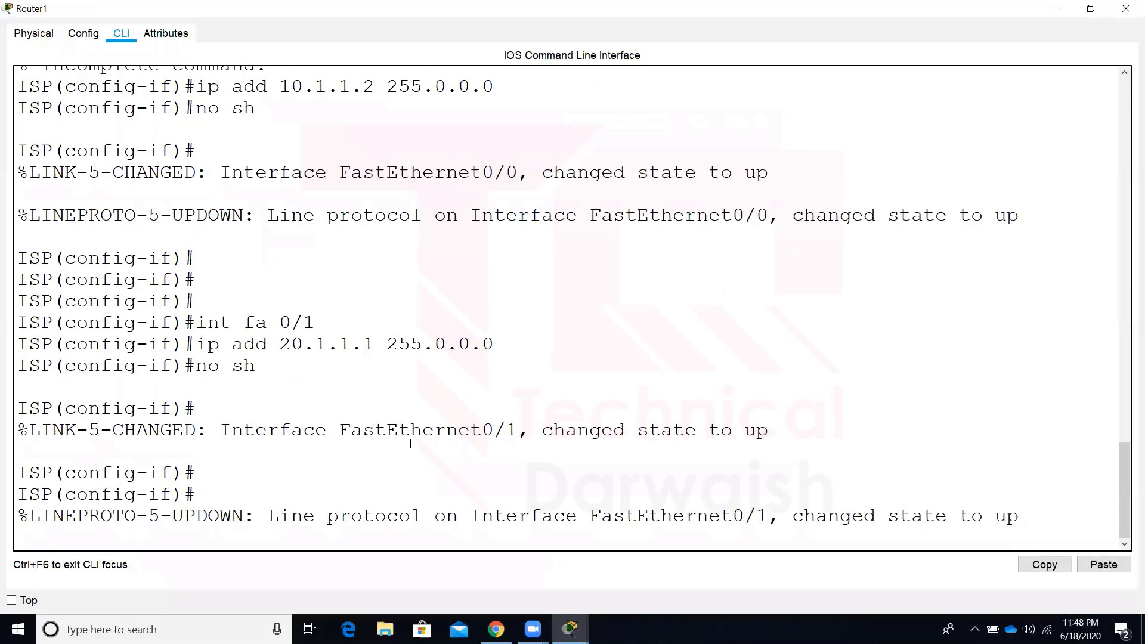
{"action": "key", "text": "Return"}
{"action": "key", "text": "Return"}
{"action": "key", "text": "Return"}
{"action": "key", "text": "Return"}
{"action": "type", "text": "do sh i"}
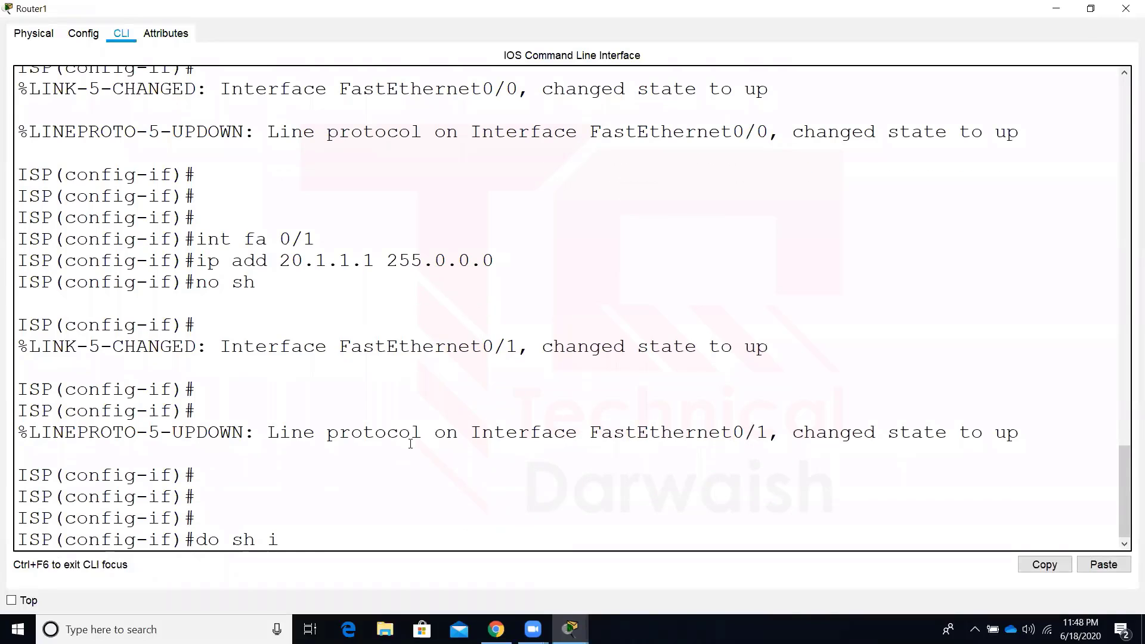
{"action": "type", "text": "p int br"}
{"action": "key", "text": "Return"}
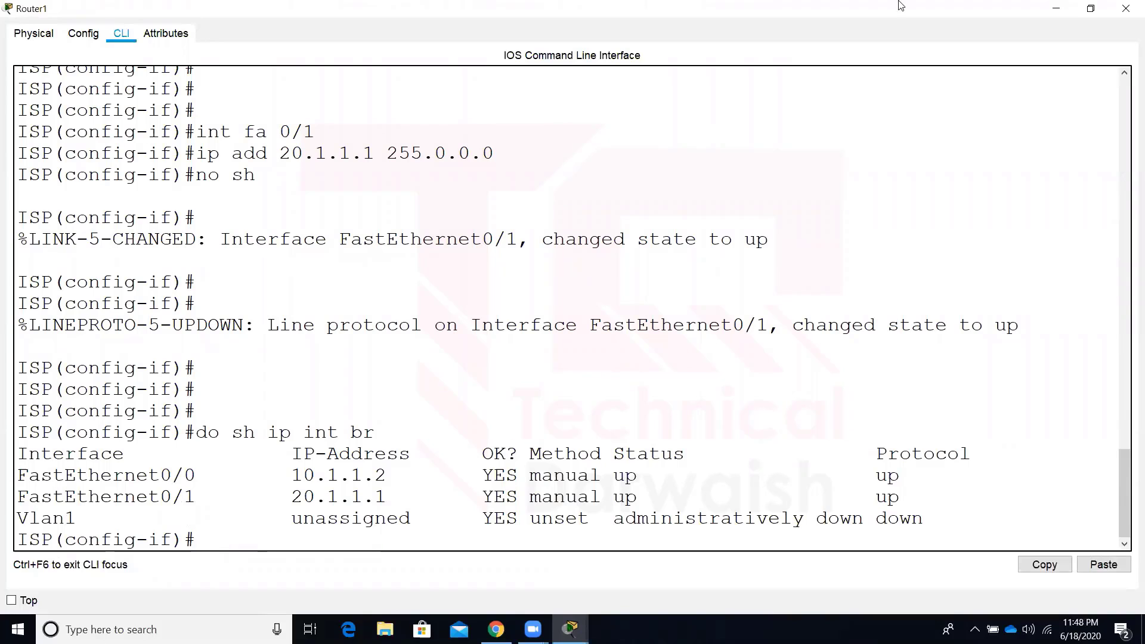
{"action": "left_click", "coordinate": [1056, 8]}
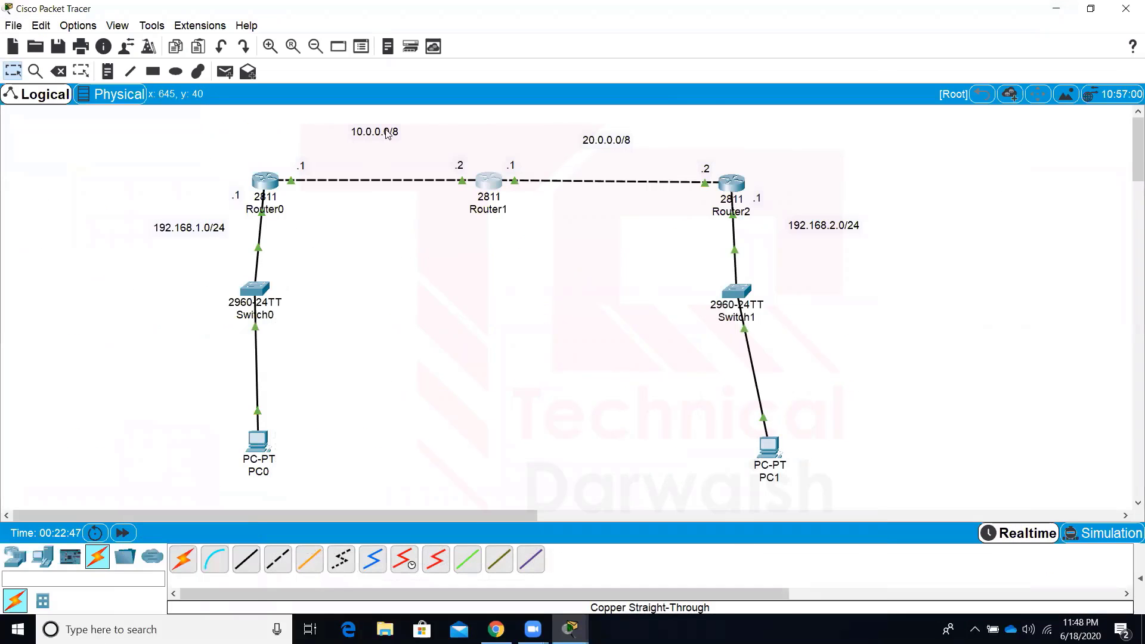
{"action": "left_click_drag", "start_coordinate": [204, 146], "coordinate": [305, 206]}
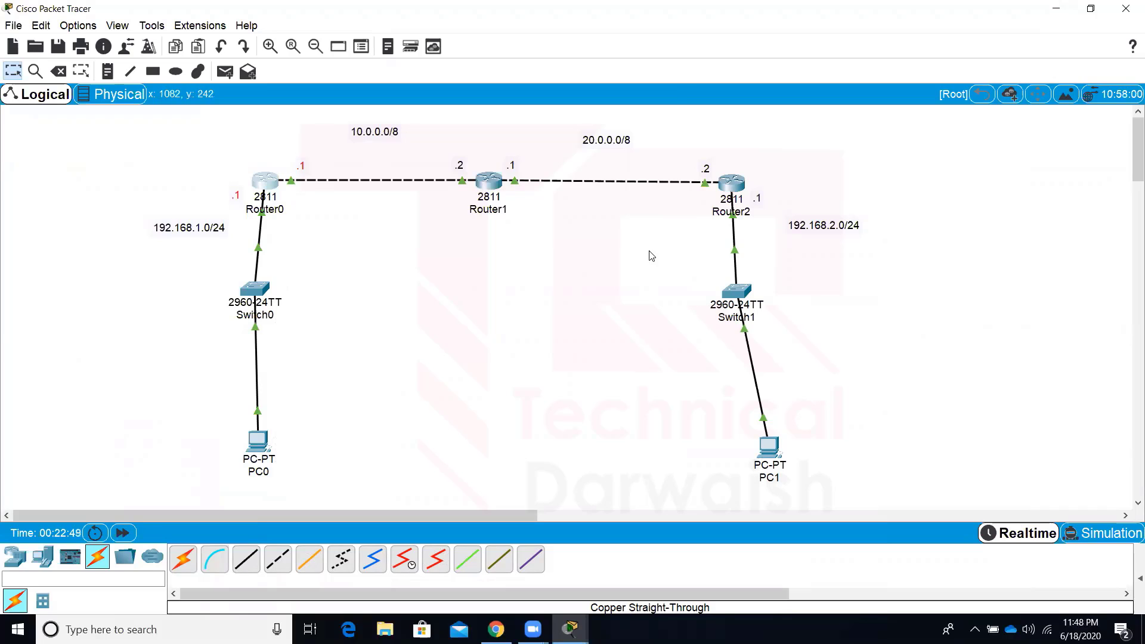
{"action": "left_click_drag", "start_coordinate": [679, 218], "coordinate": [885, 467]}
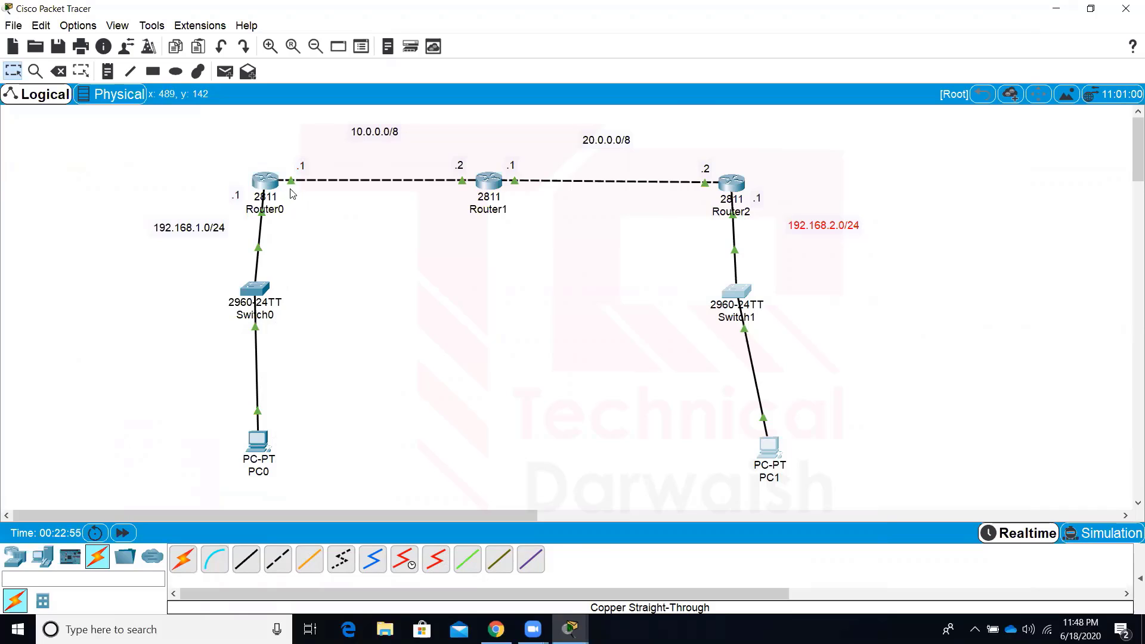
{"action": "mouse_move", "coordinate": [265, 184]}
{"action": "left_click_drag", "start_coordinate": [237, 148], "coordinate": [296, 219]}
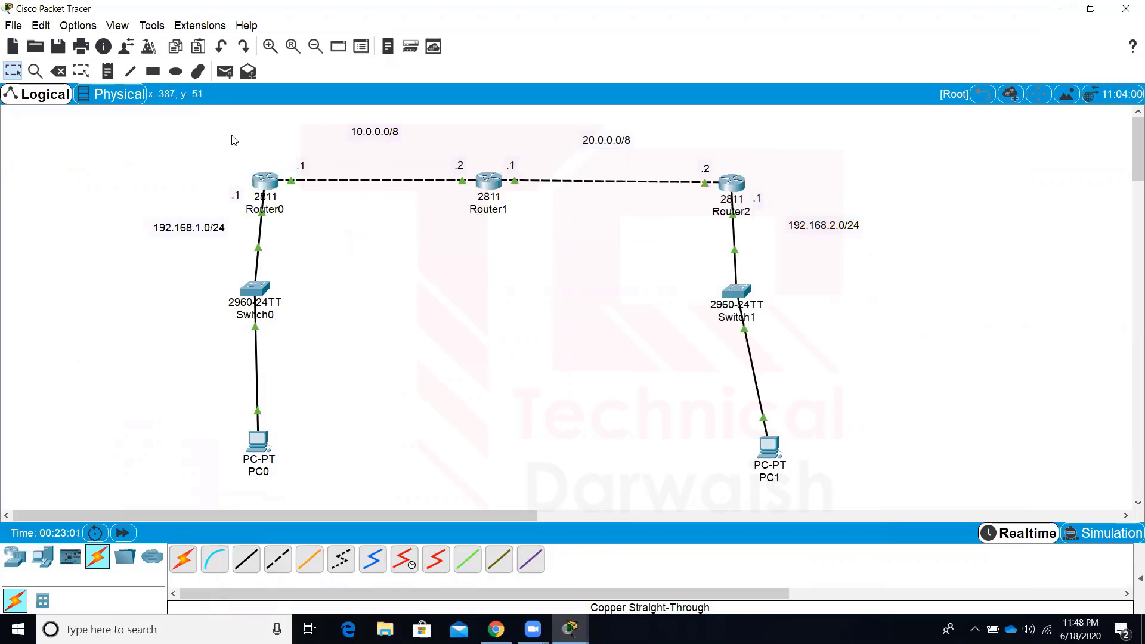
{"action": "left_click_drag", "start_coordinate": [231, 136], "coordinate": [332, 225]}
{"action": "mouse_move", "coordinate": [566, 125]}
{"action": "left_mouse_down"}
{"action": "mouse_move", "coordinate": [628, 164]}
{"action": "mouse_move", "coordinate": [753, 188]}
{"action": "mouse_move", "coordinate": [764, 211]}
{"action": "left_mouse_up"}
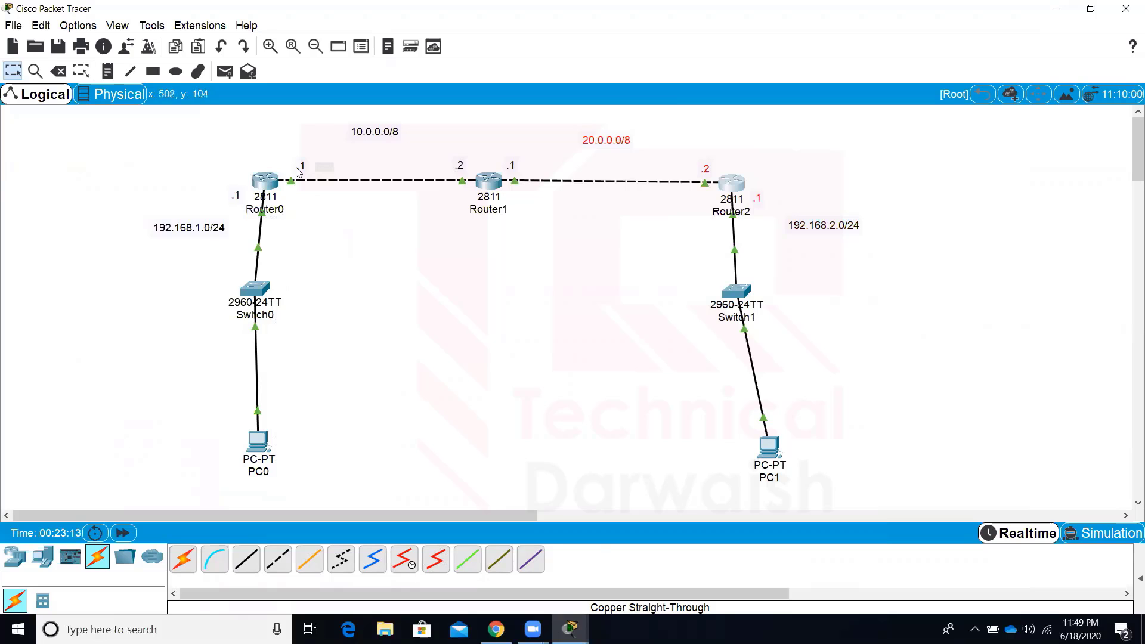
On Router0, exit to global configuration mode and add a static route to 20.0.0.0 255.0.0.0 via next hop 10.1.1.2.
{"action": "left_click", "coordinate": [265, 181]}
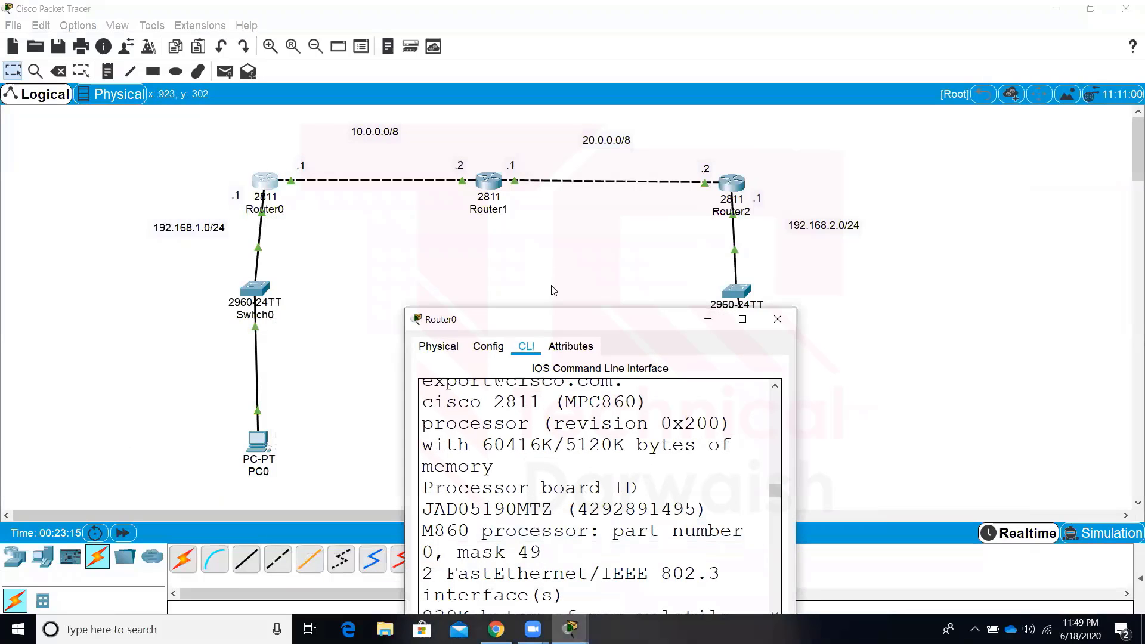
{"action": "left_click", "coordinate": [742, 319]}
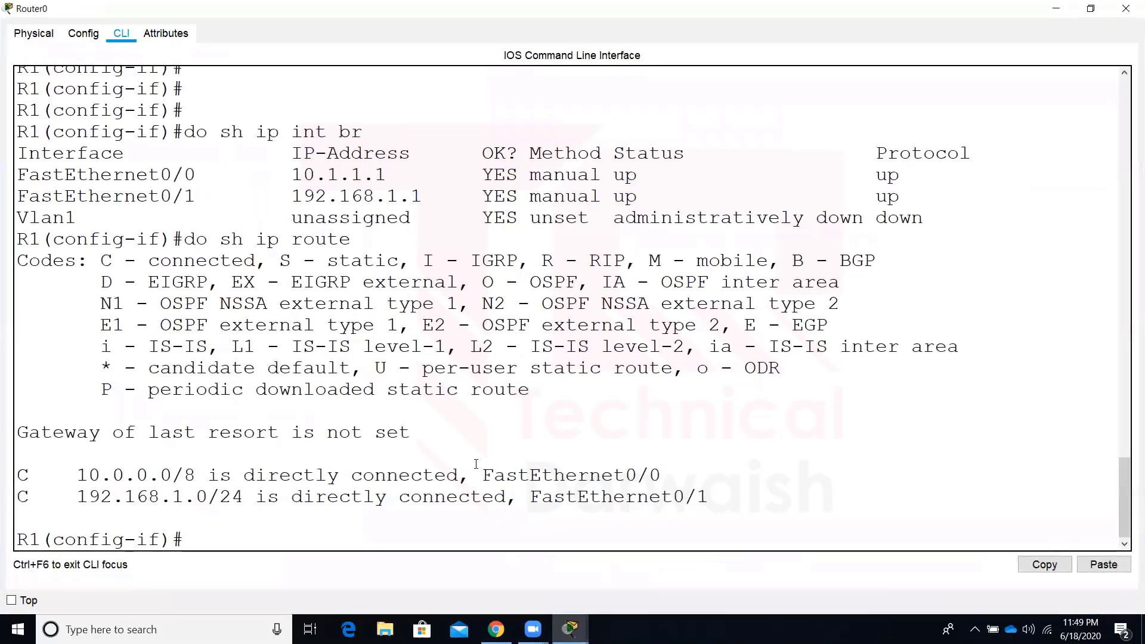
{"action": "type", "text": "exit"}
{"action": "key", "text": "Return"}
{"action": "key", "text": "Return"}
{"action": "key", "text": "Return"}
{"action": "key", "text": "Return"}
{"action": "type", "text": "ip rou"}
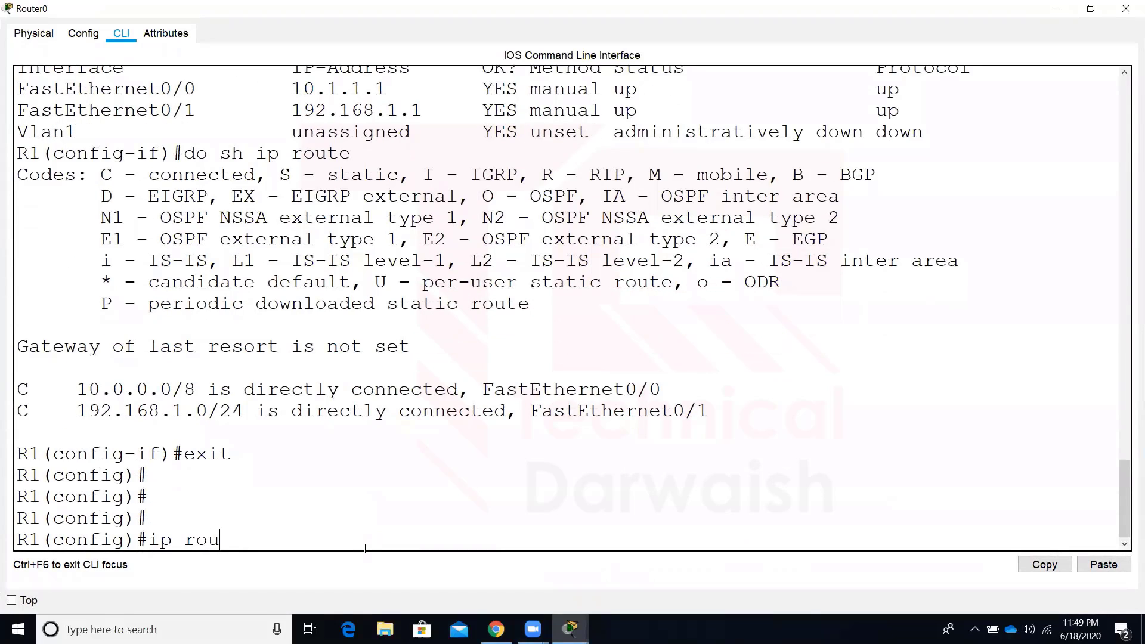
{"action": "type", "text": "te 20.0.0.0 255.0.0.0"}
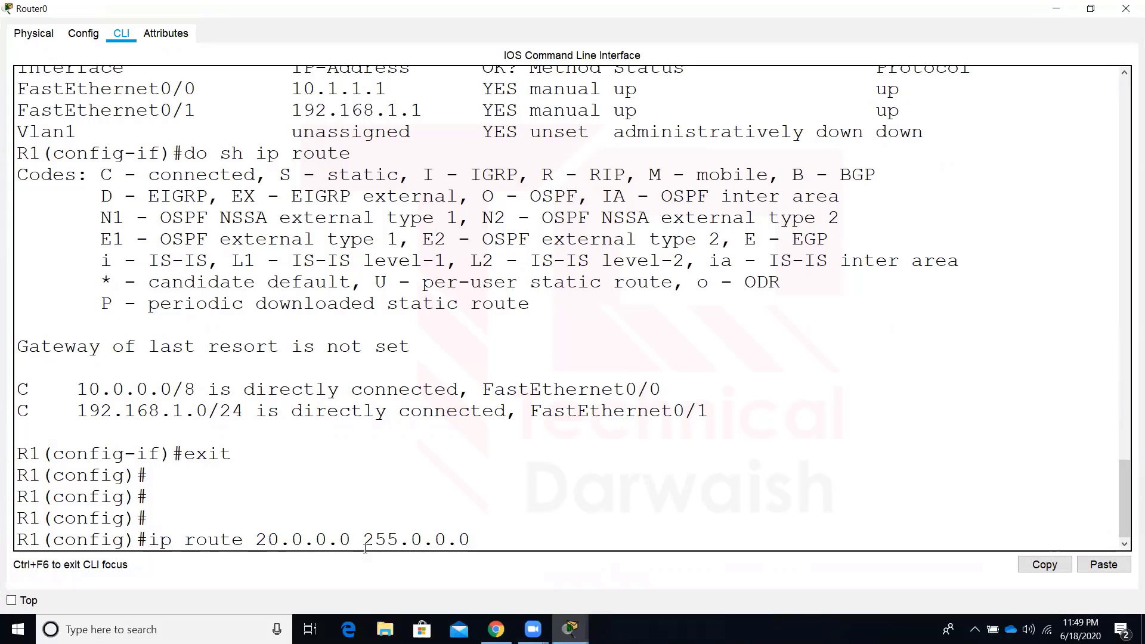
{"action": "type", "text": " 10.1.1.2"}
{"action": "key", "text": "Return"}
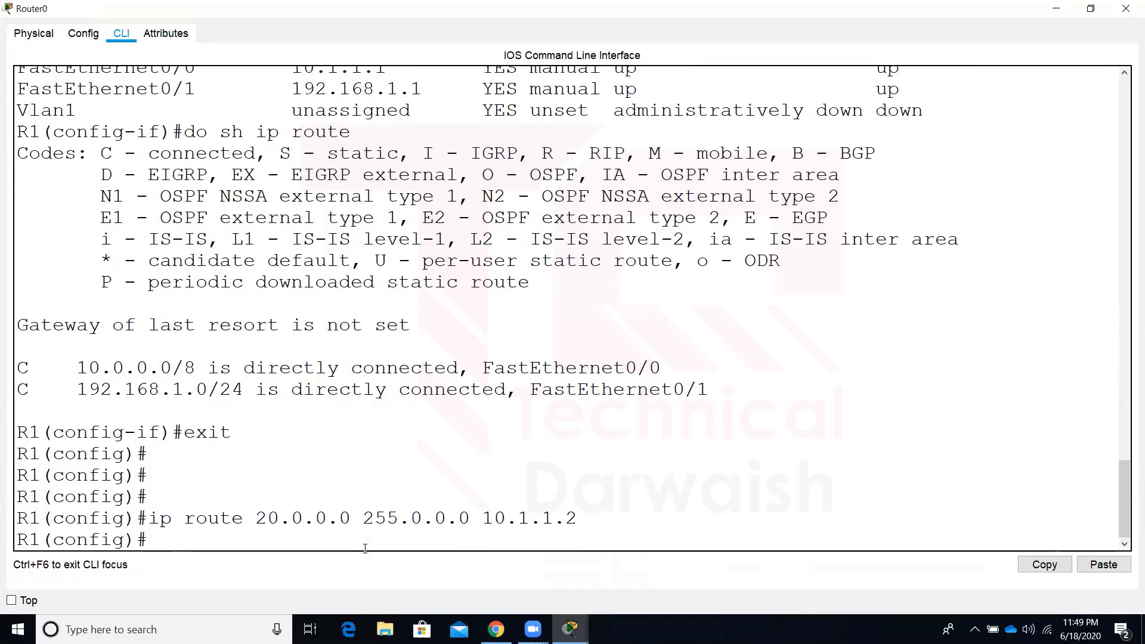
{"action": "left_click", "coordinate": [1056, 8]}
{"action": "left_click_drag", "start_coordinate": [222, 160], "coordinate": [312, 204]}
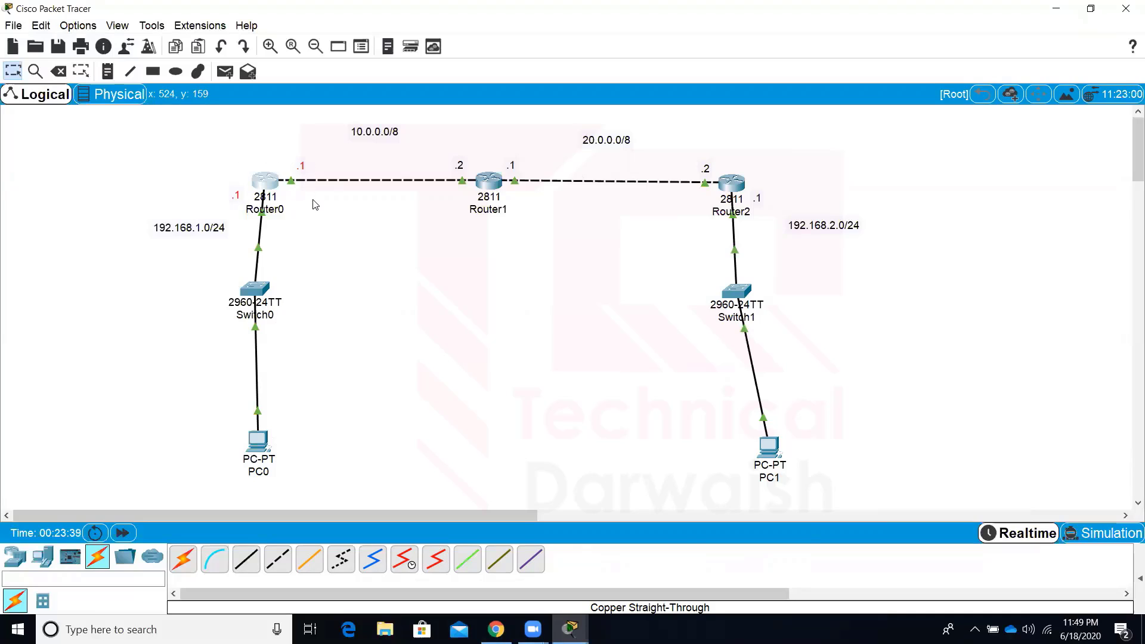
{"action": "left_click_drag", "start_coordinate": [241, 157], "coordinate": [342, 253]}
{"action": "left_click_drag", "start_coordinate": [533, 148], "coordinate": [721, 206]}
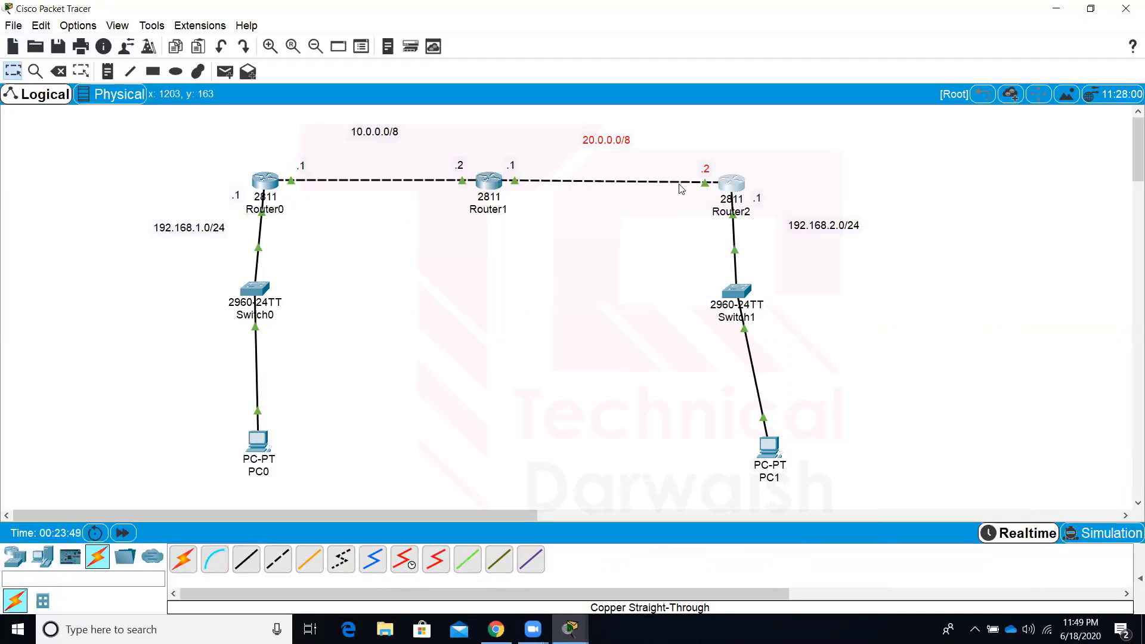
{"action": "left_click_drag", "start_coordinate": [444, 162], "coordinate": [467, 199]}
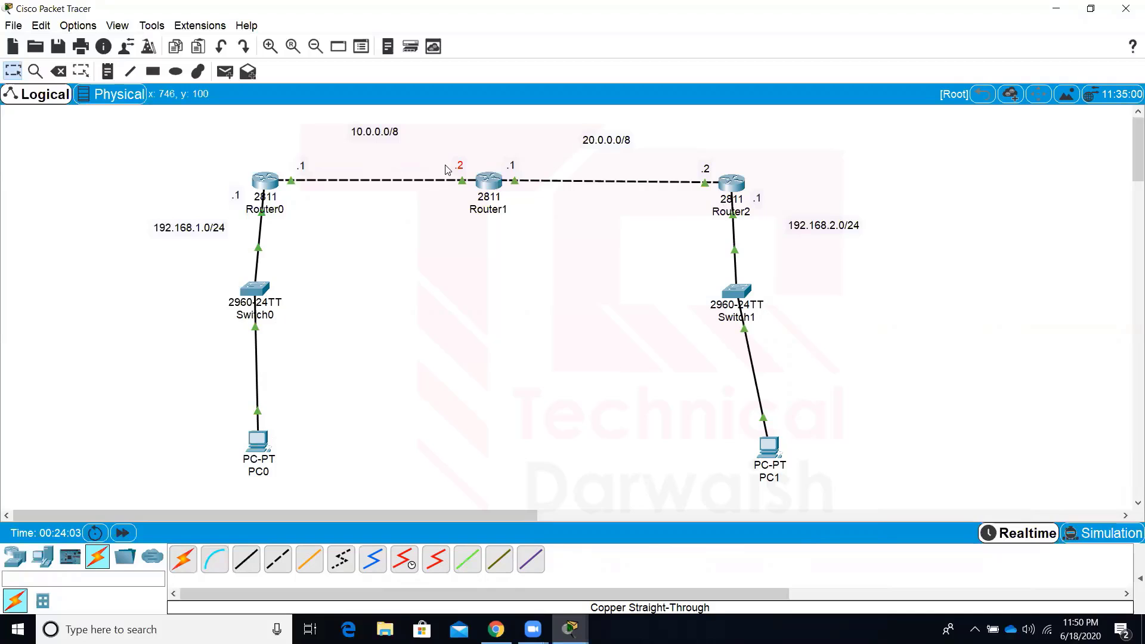
{"action": "left_click_drag", "start_coordinate": [445, 164], "coordinate": [476, 197]}
On Router0, add a static route to 192.168.2.0 255.255.255.0 via next hop 10.1.1.2 and return to the topology.
{"action": "left_click", "coordinate": [267, 182]}
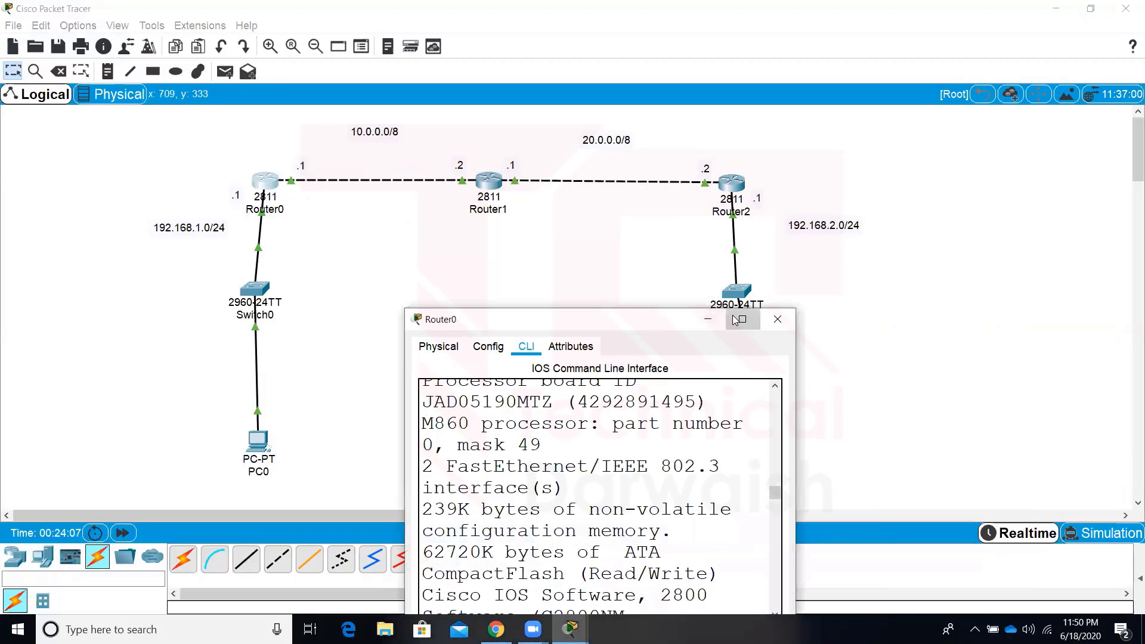
{"action": "left_click", "coordinate": [742, 319]}
{"action": "type", "text": "ip"}
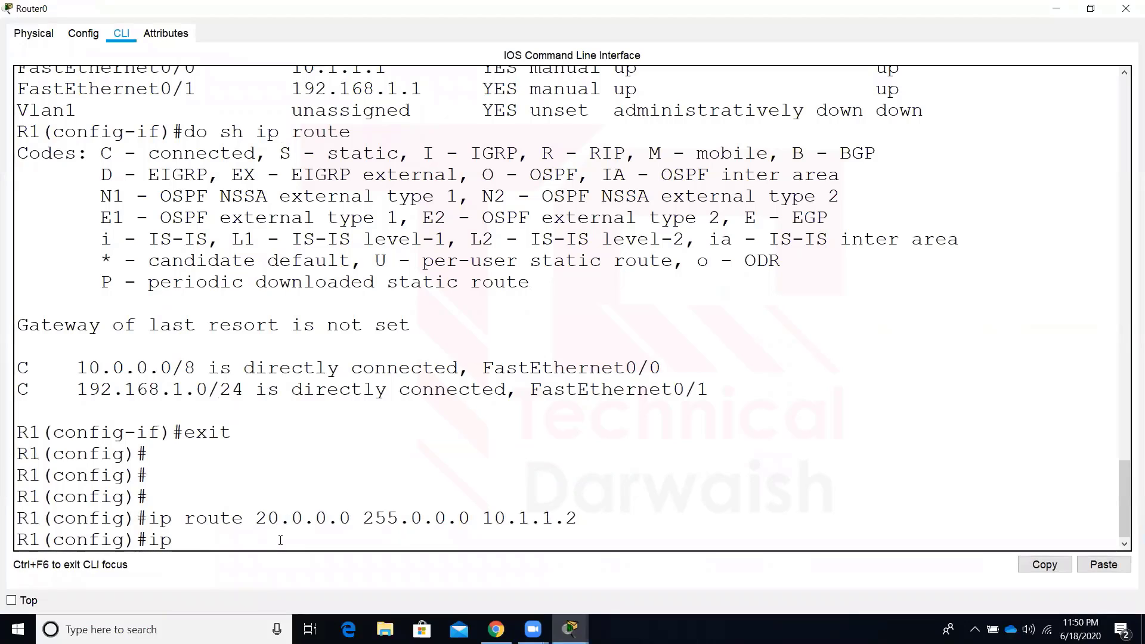
{"action": "type", "text": " route 192.168.2.0 2"}
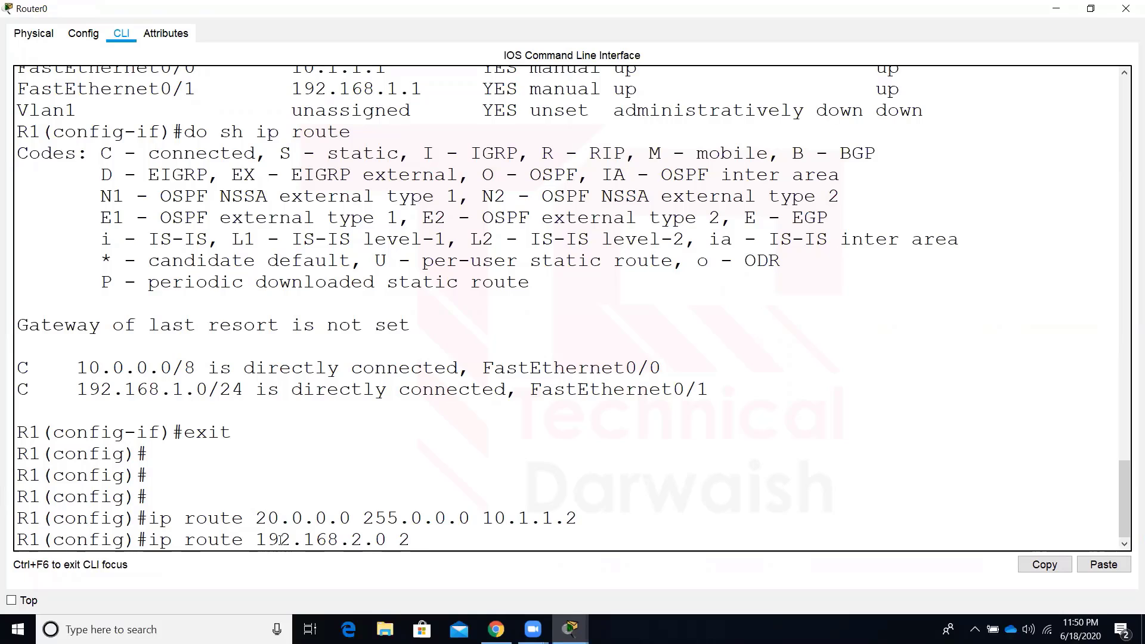
{"action": "type", "text": "55.255.255.0"}
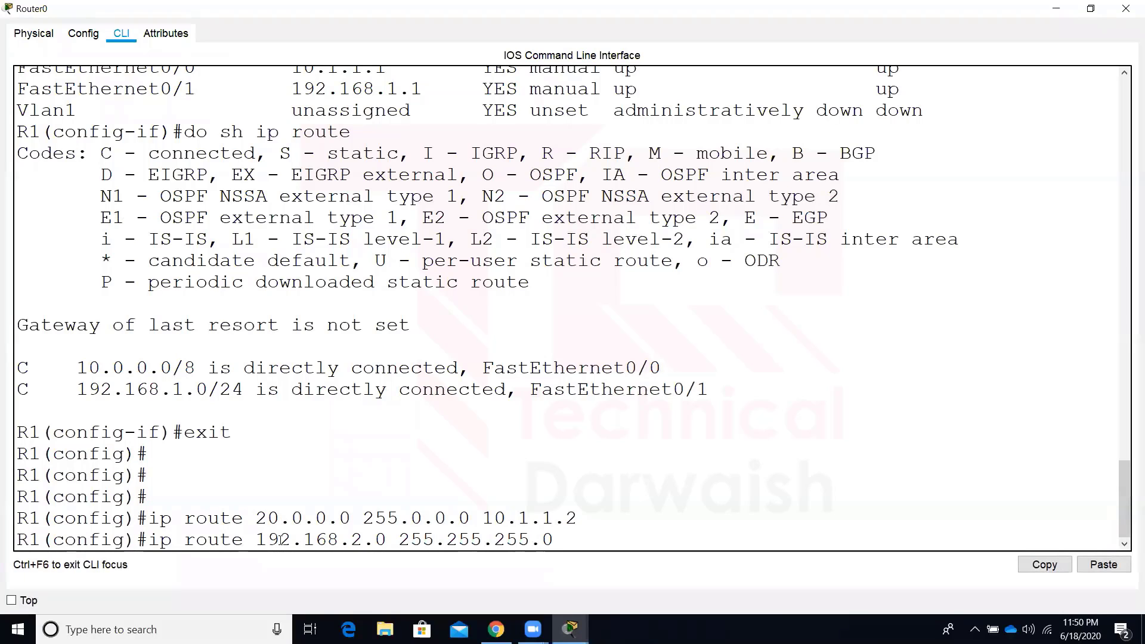
{"action": "type", "text": " 10.1.1.2"}
{"action": "key", "text": "Return"}
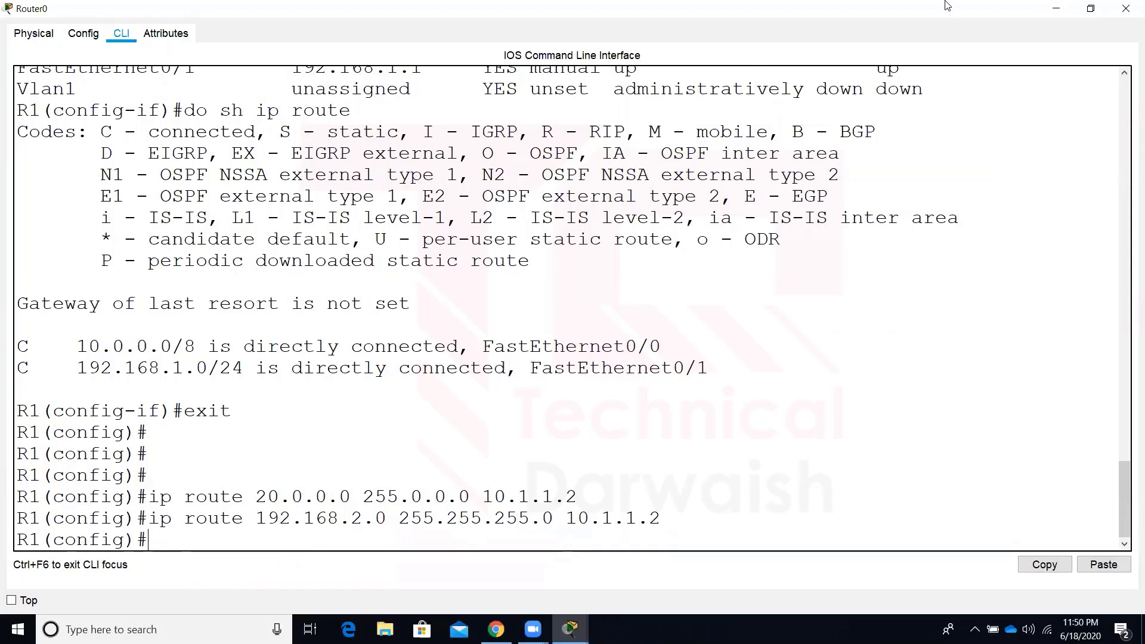
{"action": "left_click", "coordinate": [1056, 9]}
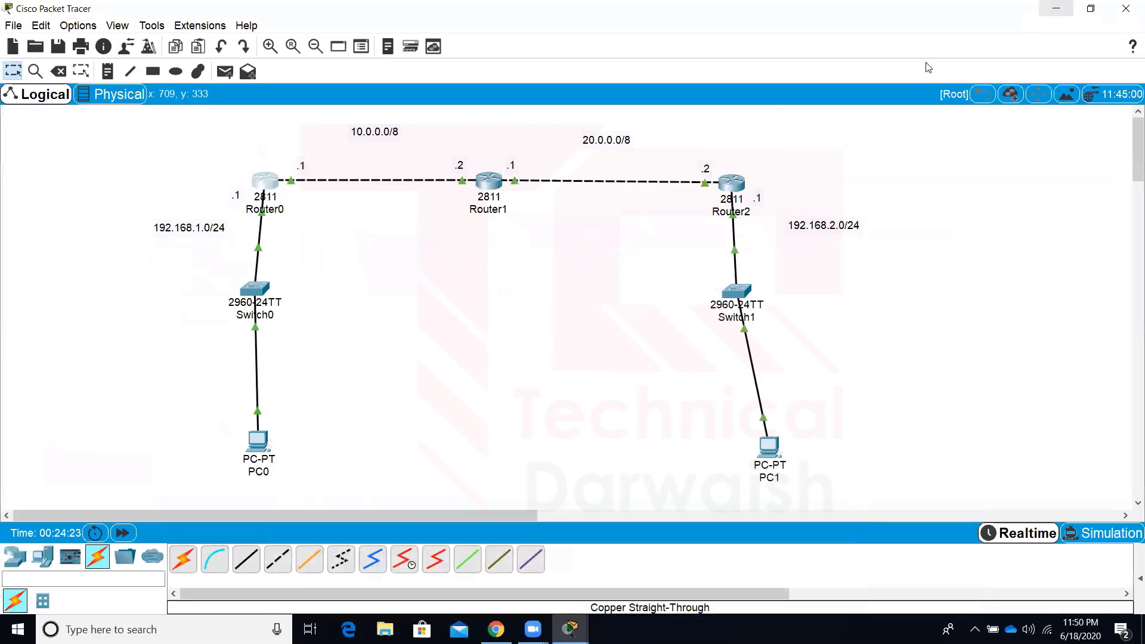
Examine the topology's router link addresses and the 192.168.1.0/24 and 192.168.2.0/24 LANs by marking out each area.
{"action": "left_click_drag", "start_coordinate": [688, 144], "coordinate": [758, 209]}
{"action": "left_click_drag", "start_coordinate": [460, 143], "coordinate": [503, 197]}
{"action": "left_click_drag", "start_coordinate": [279, 167], "coordinate": [312, 202]}
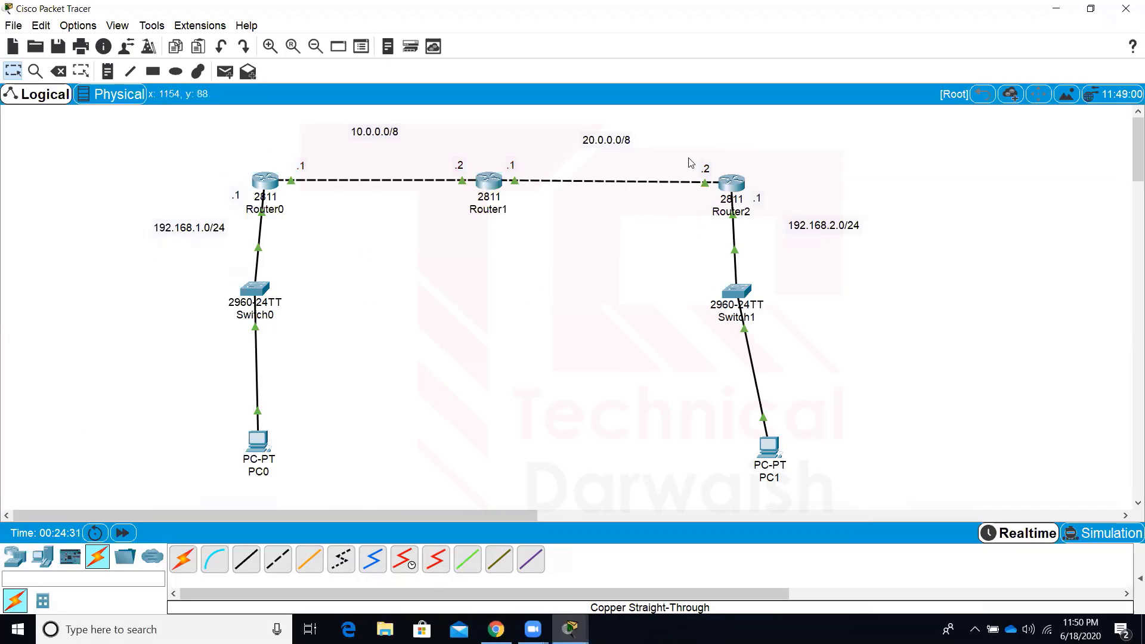
{"action": "left_click_drag", "start_coordinate": [688, 158], "coordinate": [713, 197]}
{"action": "left_click_drag", "start_coordinate": [142, 187], "coordinate": [327, 326]}
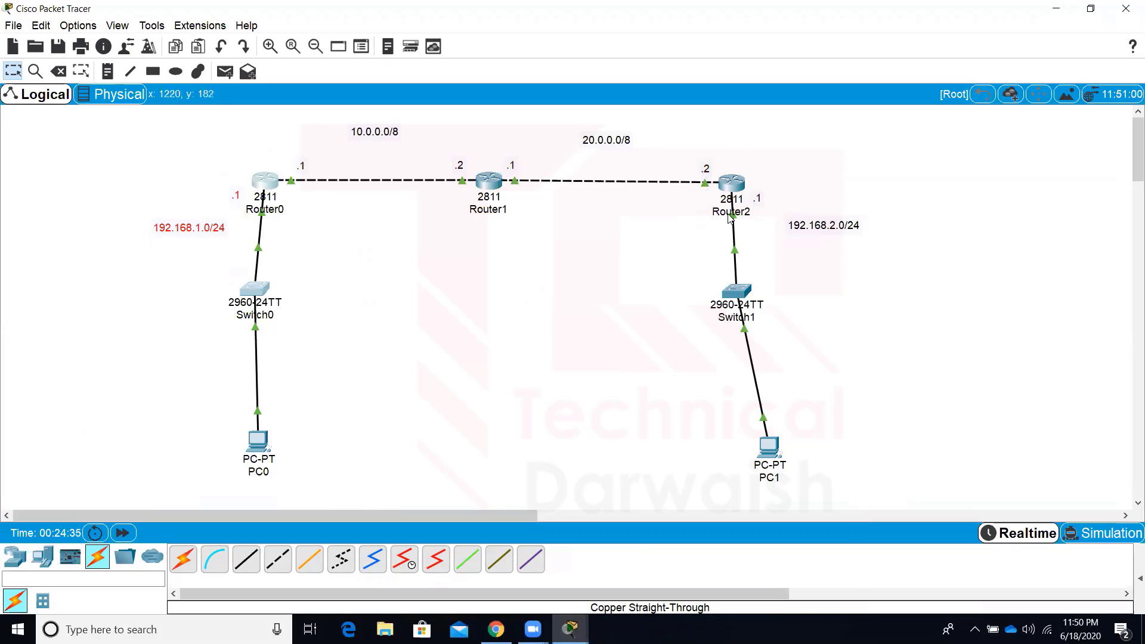
{"action": "left_click_drag", "start_coordinate": [690, 210], "coordinate": [883, 409]}
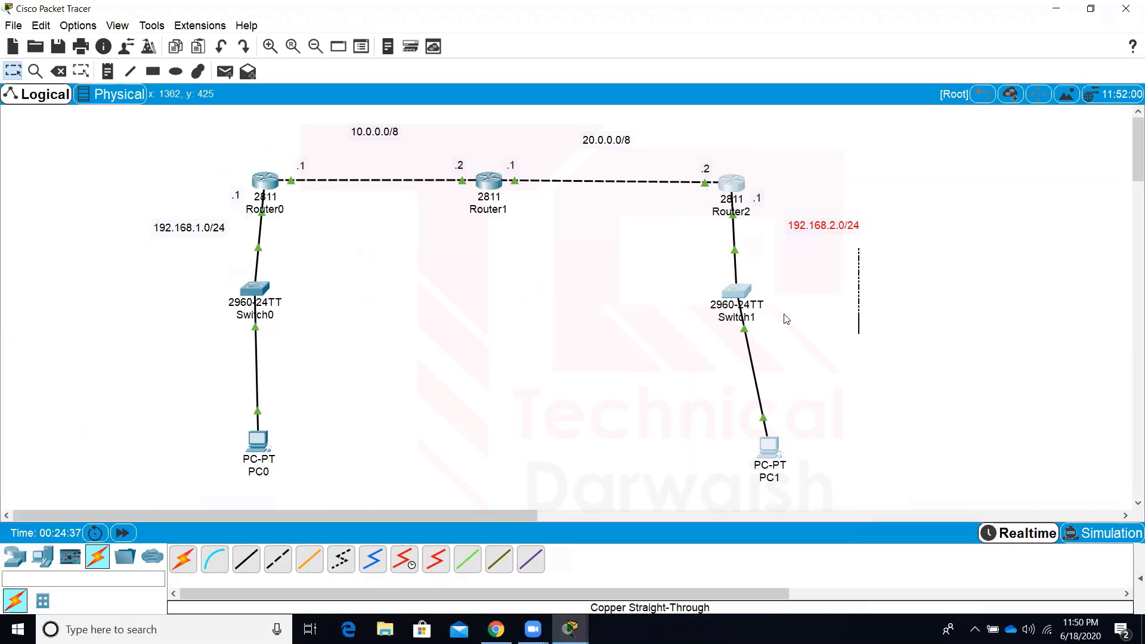
{"action": "left_click", "coordinate": [770, 184]}
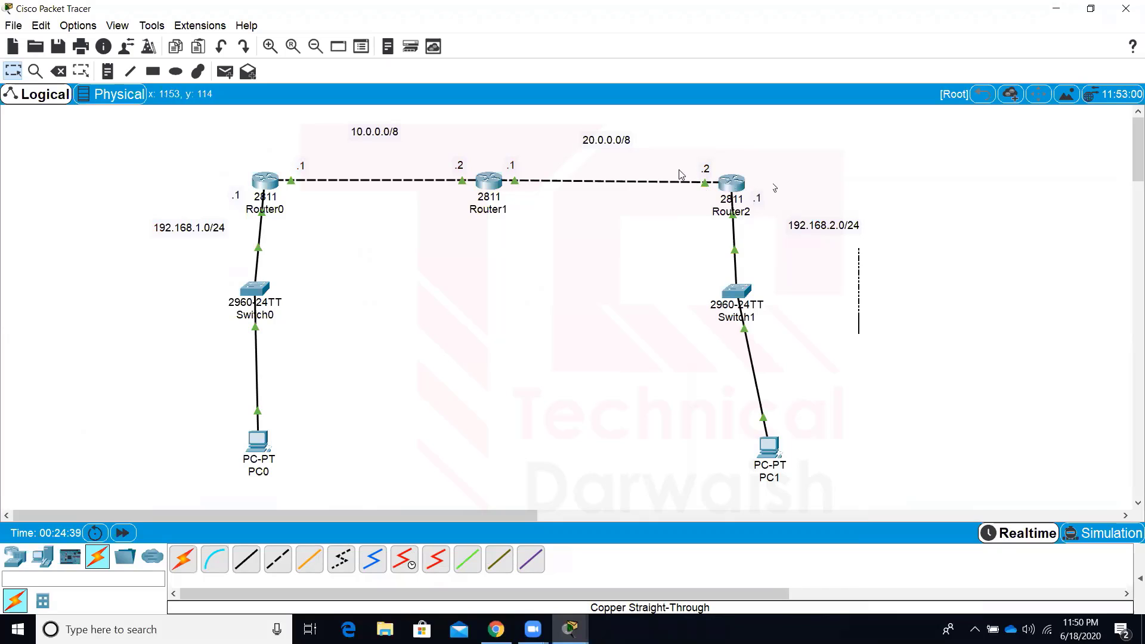
{"action": "left_click_drag", "start_coordinate": [107, 225], "coordinate": [367, 513]}
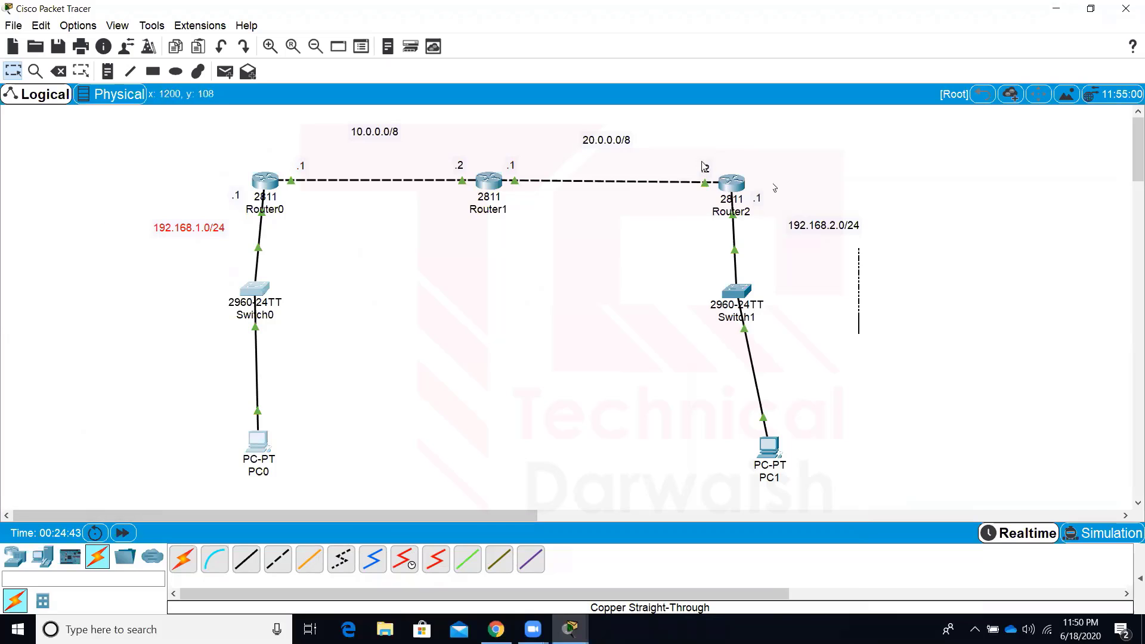
{"action": "left_click", "coordinate": [286, 146]}
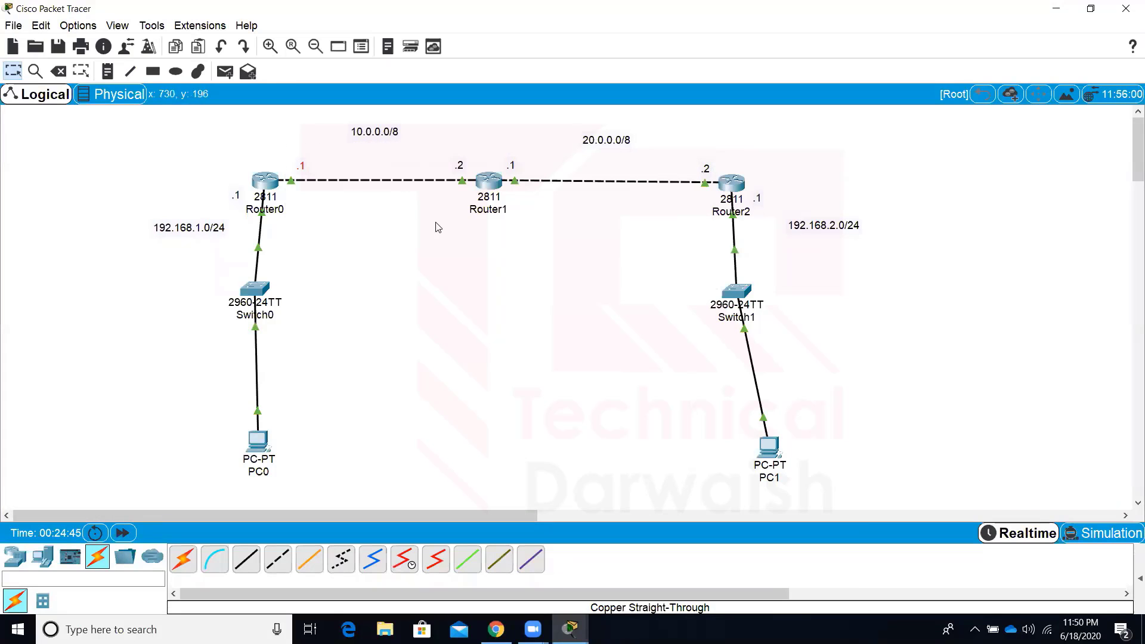
Display Router2's routing table with do sh ip route in its enlarged command-line window.
{"action": "left_click", "coordinate": [734, 183]}
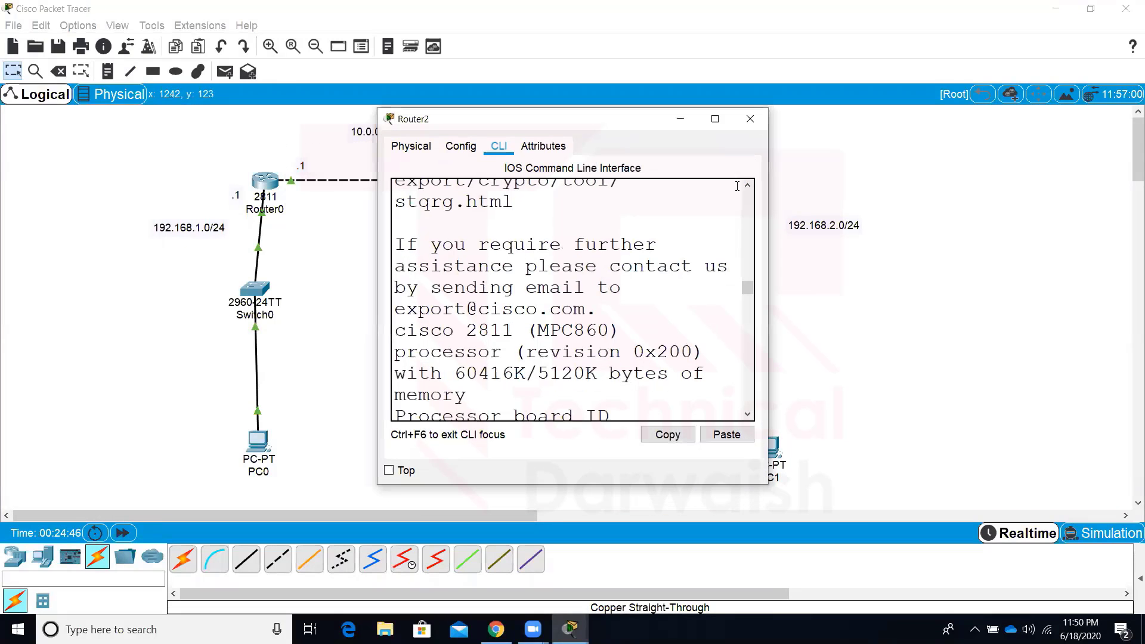
{"action": "left_click", "coordinate": [727, 123]}
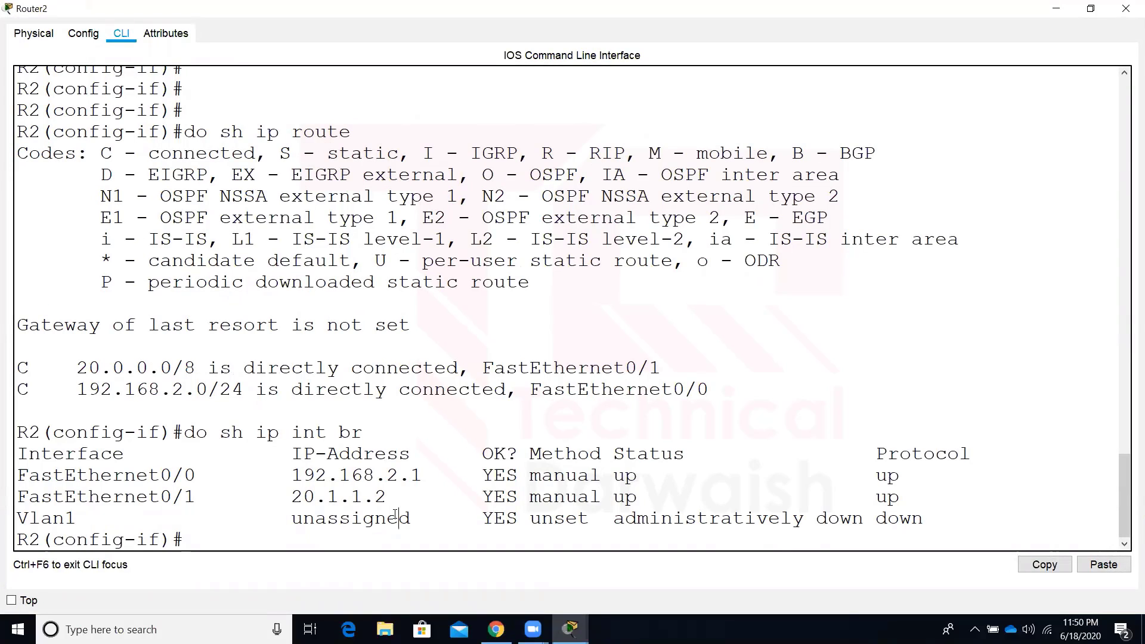
{"action": "type", "text": "do sh ip route"}
{"action": "key", "text": "Return"}
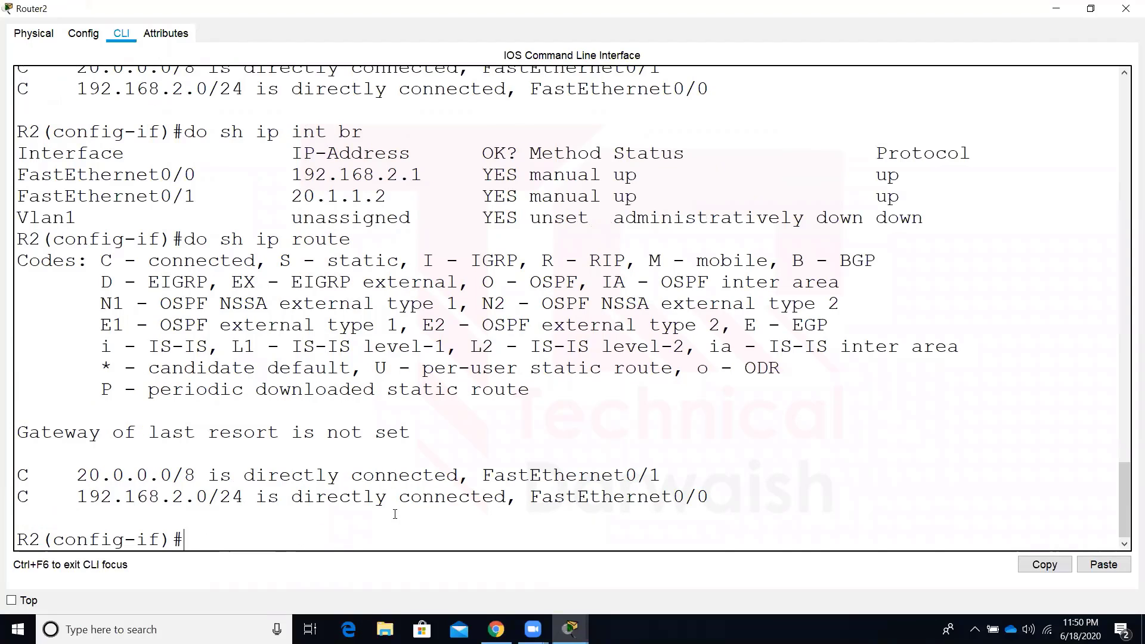
Exit Router2's interface configuration to global configuration mode and add a few blank prompt lines.
{"action": "type", "text": "exit"}
{"action": "key", "text": "Return"}
{"action": "key", "text": "Return"}
{"action": "key", "text": "Return"}
{"action": "key", "text": "Return"}
{"action": "key", "text": "Return"}
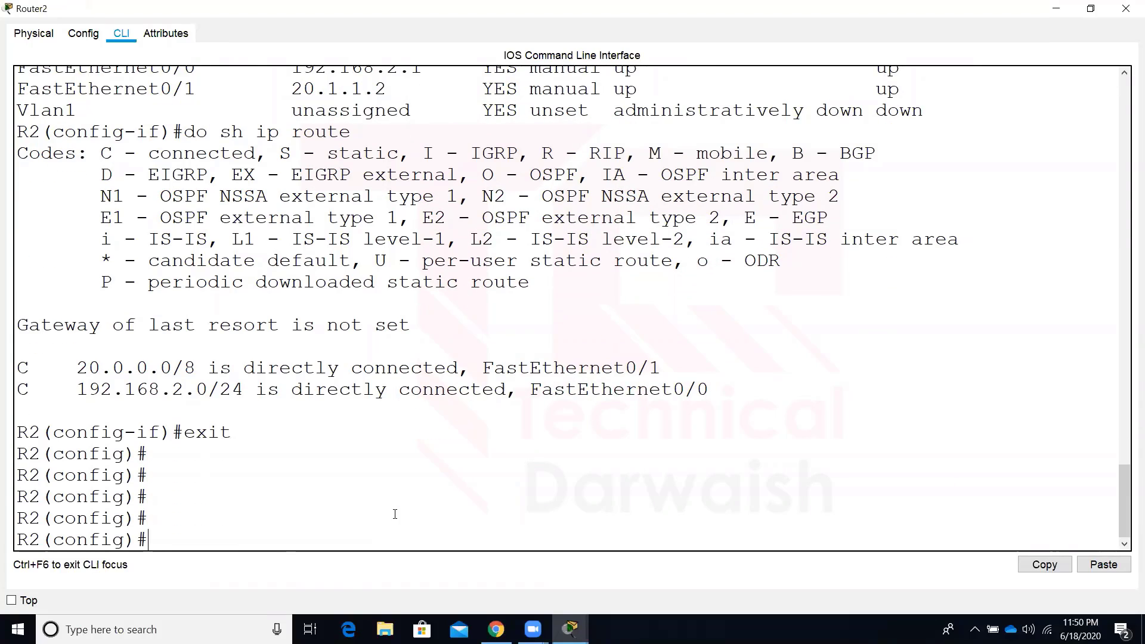
On Router2, add a static route to 10.0.0.0 255.0.0.0 via 20.1.1.1, checking the next hop in the topology.
{"action": "type", "text": "ip route 10.0.0"}
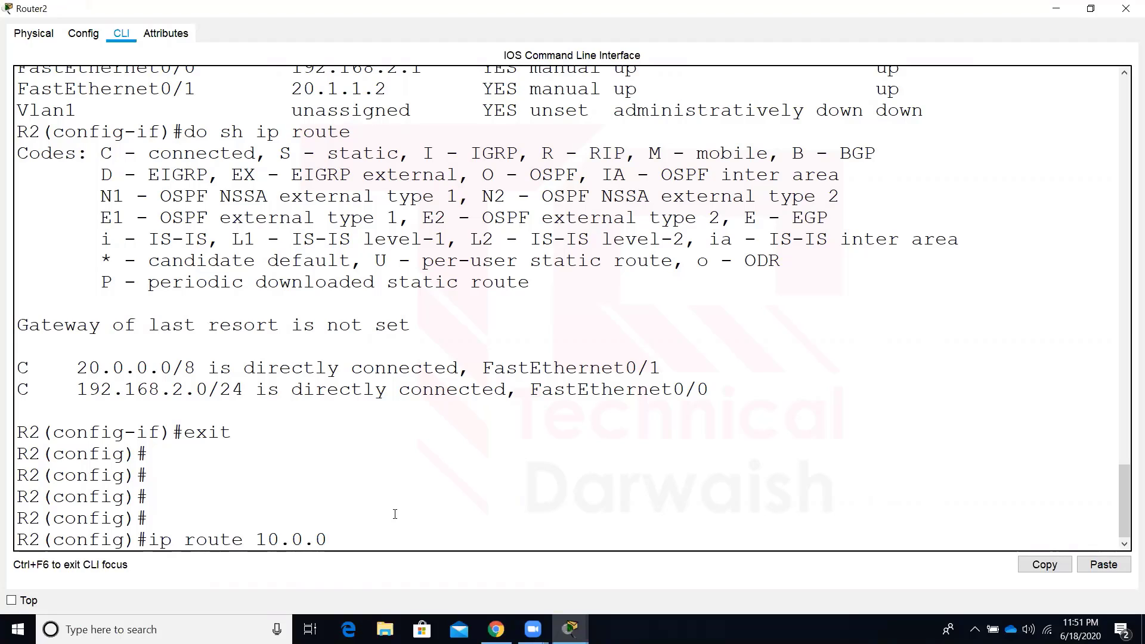
{"action": "type", "text": ".0 255.0.0.0"}
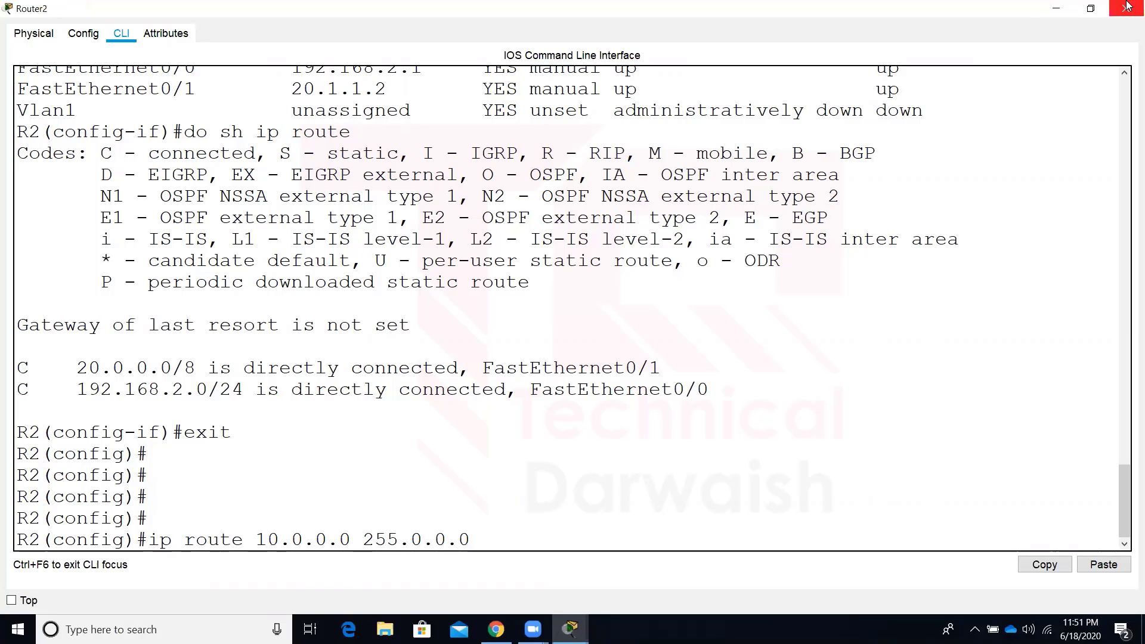
{"action": "left_click", "coordinate": [1090, 8]}
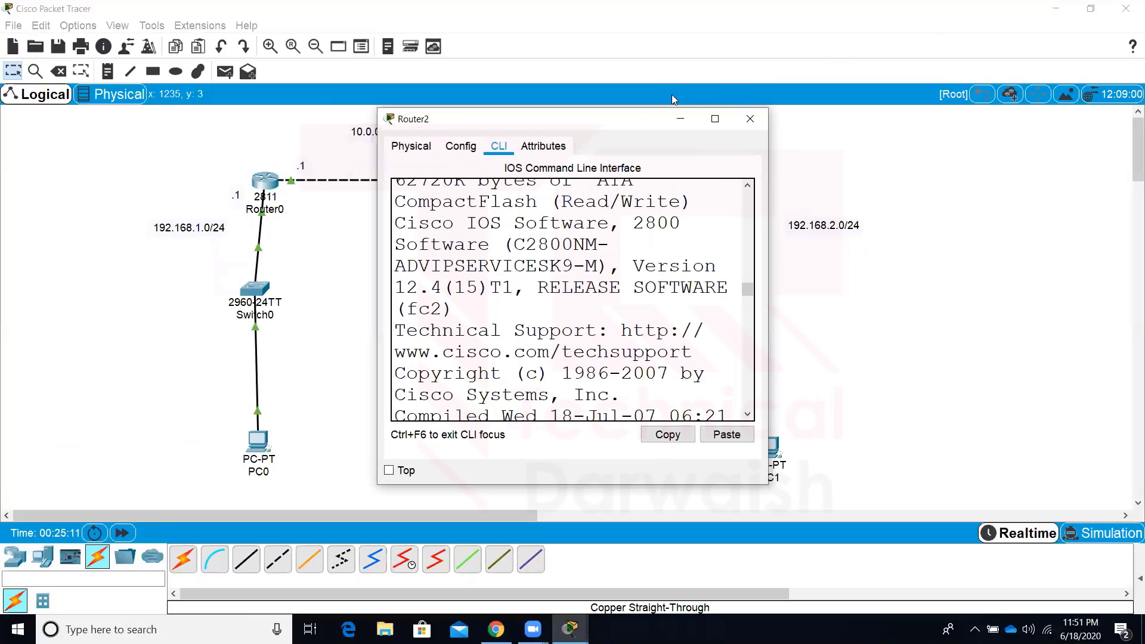
{"action": "left_click_drag", "start_coordinate": [661, 120], "coordinate": [883, 235]}
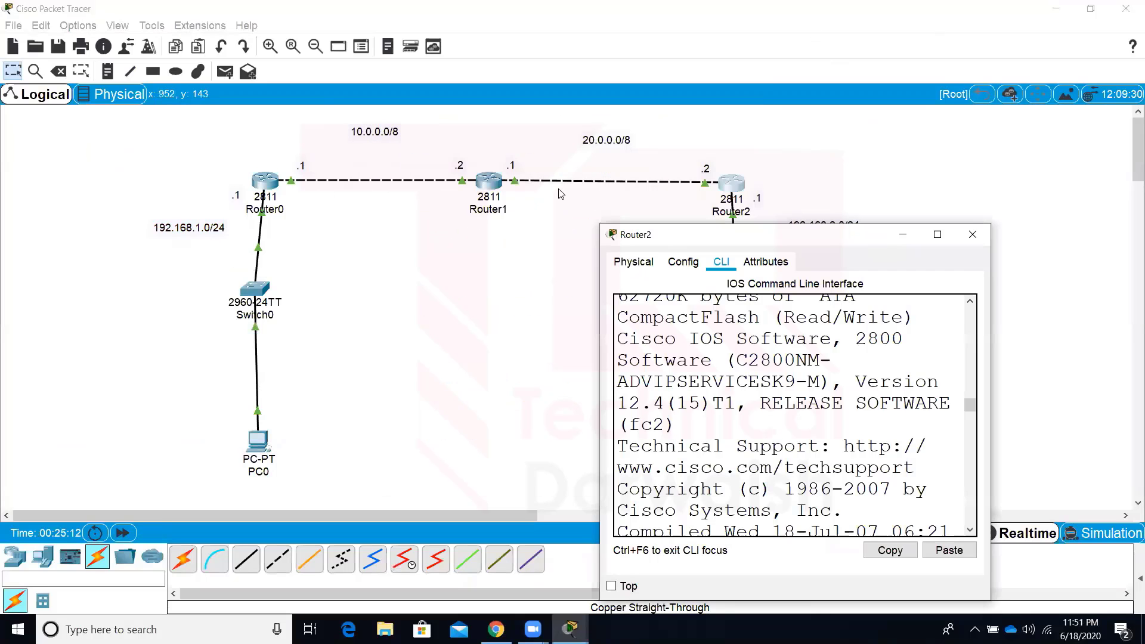
{"action": "left_click", "coordinate": [500, 167]}
{"action": "left_click", "coordinate": [734, 181]}
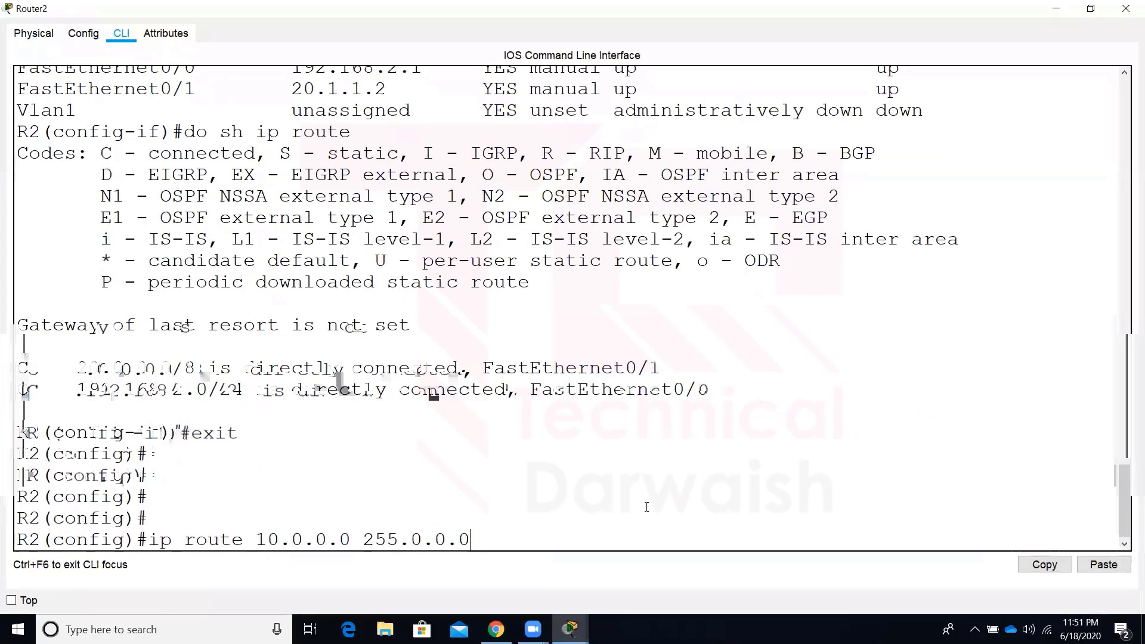
{"action": "type", "text": "b"}
{"action": "key", "text": "BackSpace"}
{"action": "type", "text": "2"}
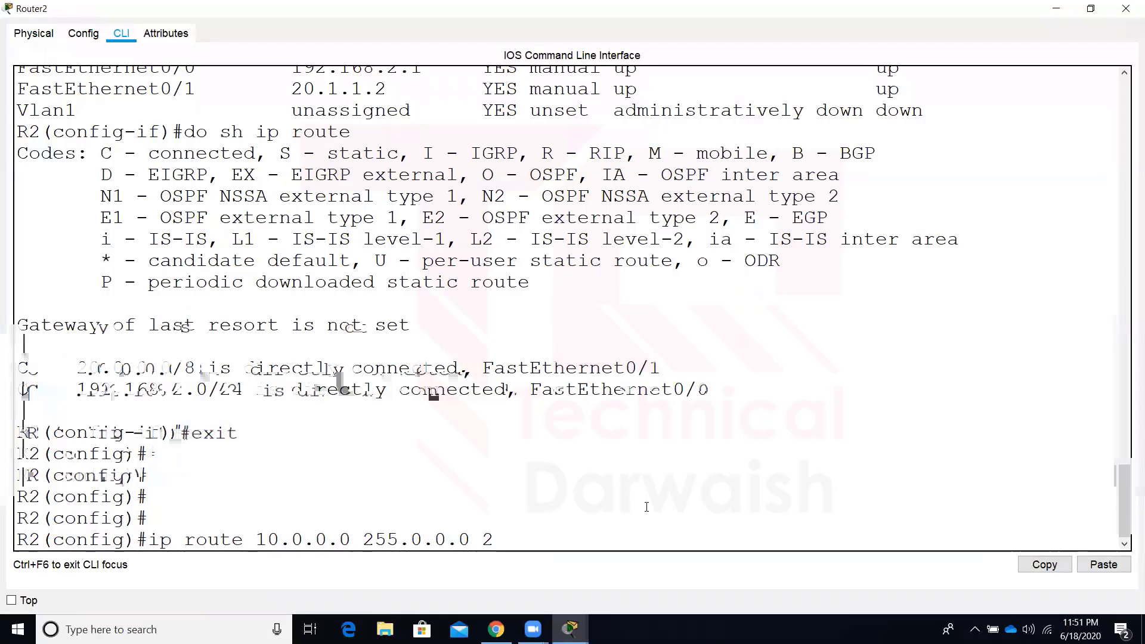
{"action": "type", "text": "0.1.1.1"}
{"action": "key", "text": "Return"}
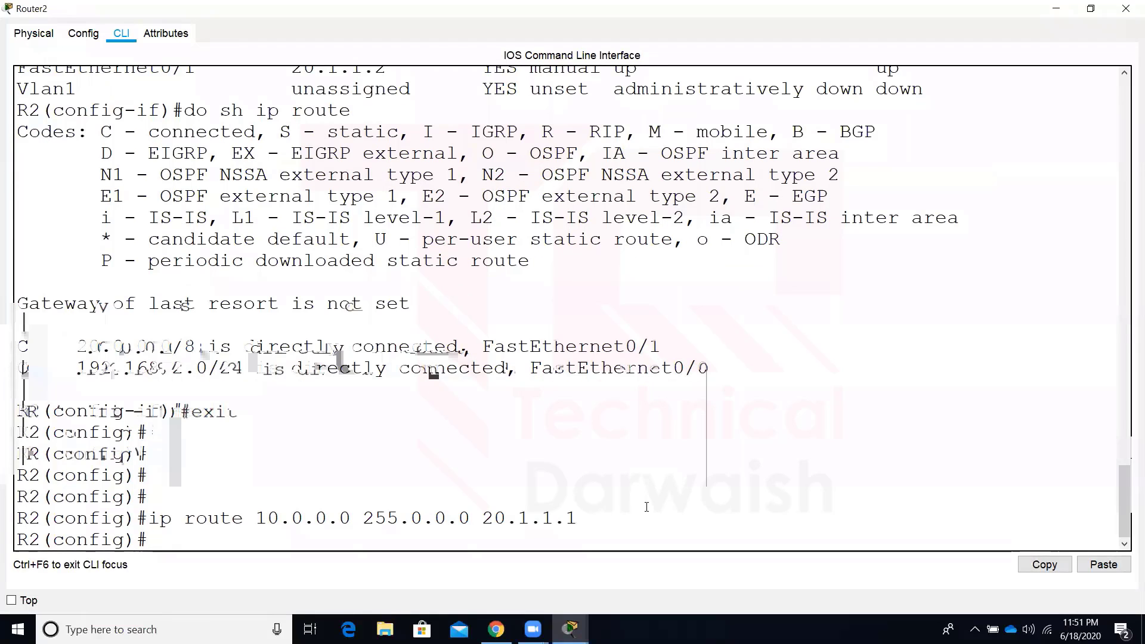
On Router2, add a static route to 192.168.1.0 255.255.255.0 via next hop 20.1.1.1 and return to the topology.
{"action": "type", "text": "ip route 192."}
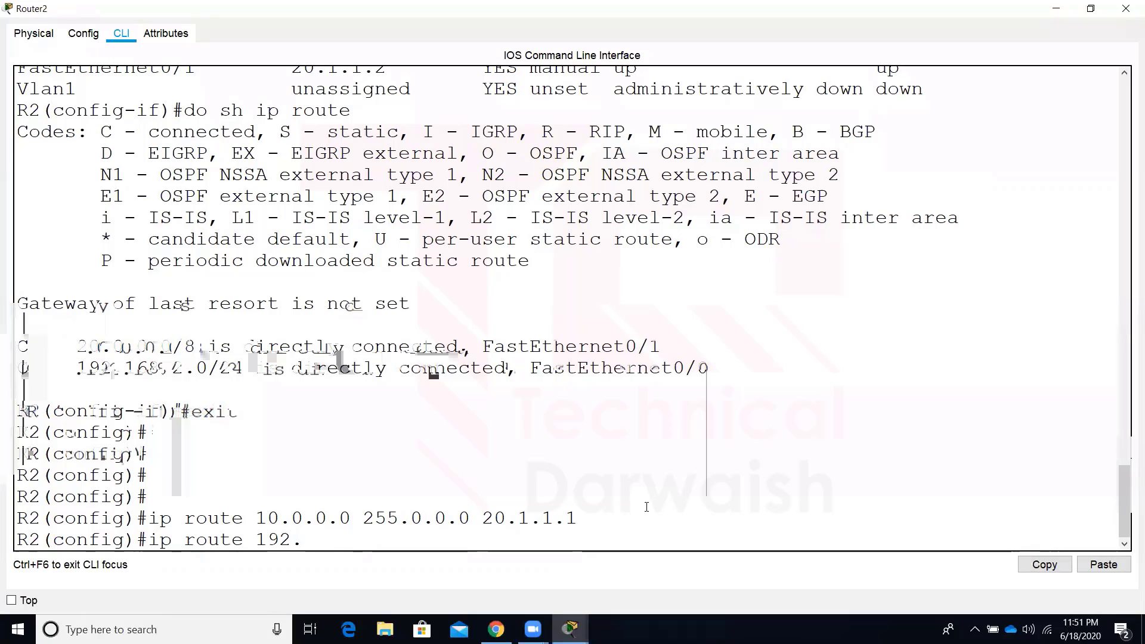
{"action": "type", "text": "168.1.0 255.255.255.0"}
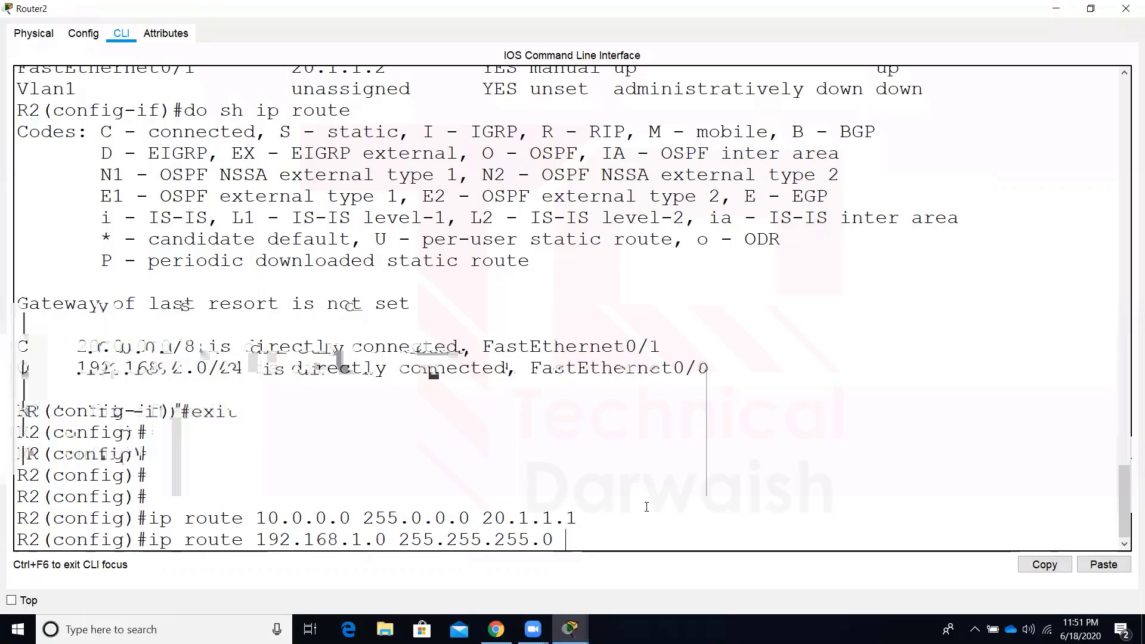
{"action": "type", "text": " 20.1.1.1"}
{"action": "key", "text": "Return"}
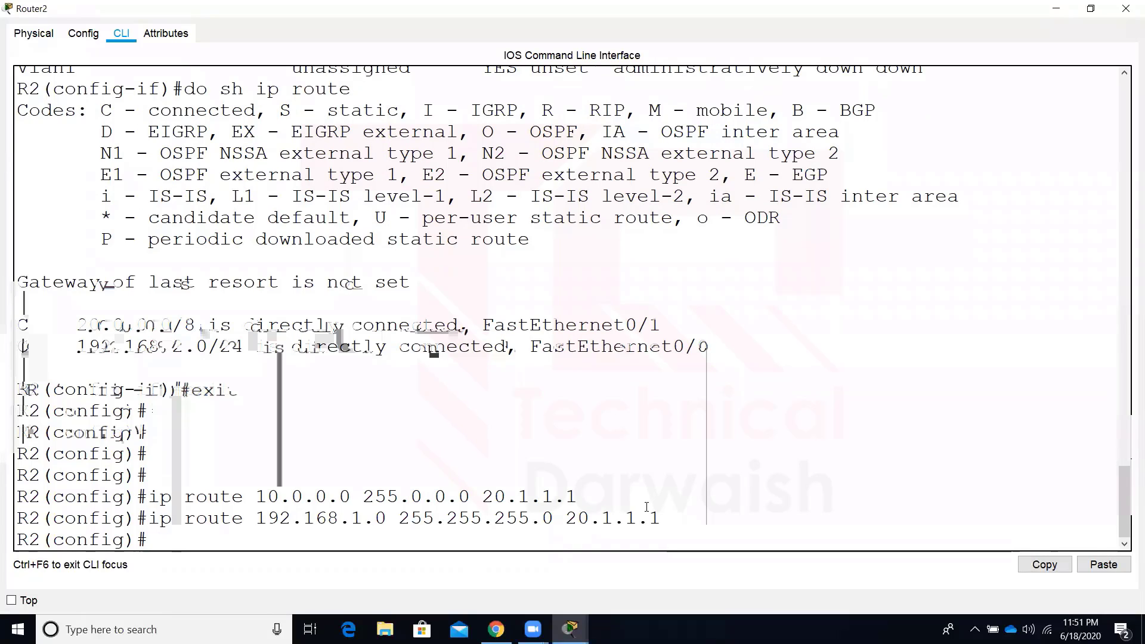
{"action": "left_click", "coordinate": [1056, 8]}
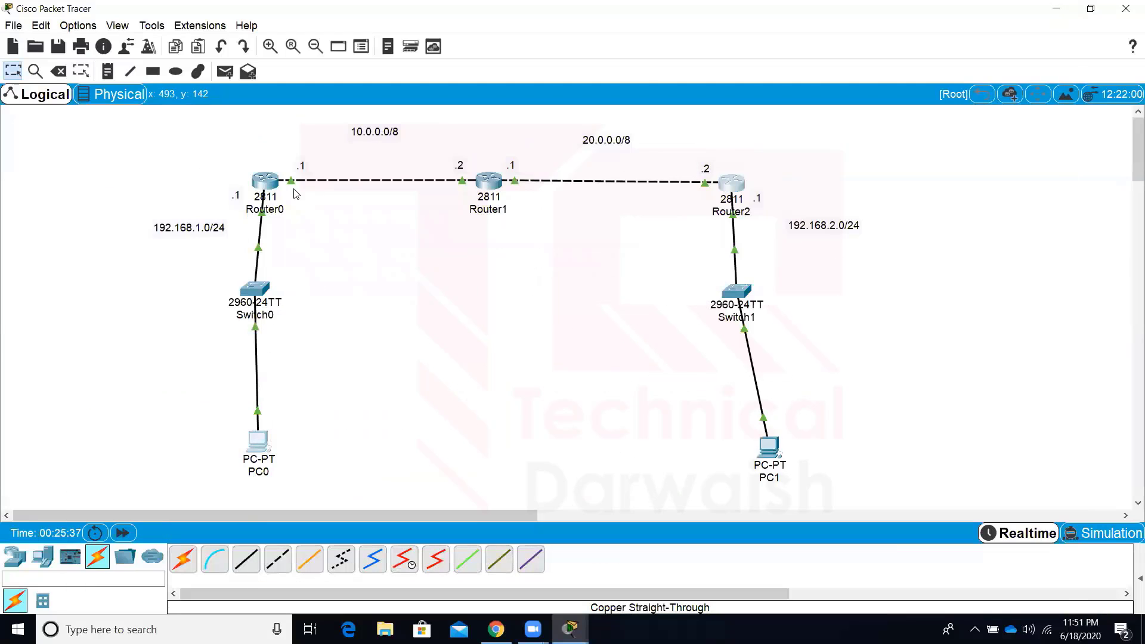
Display Router0's updated routing table with do sh ip route.
{"action": "left_click", "coordinate": [271, 186]}
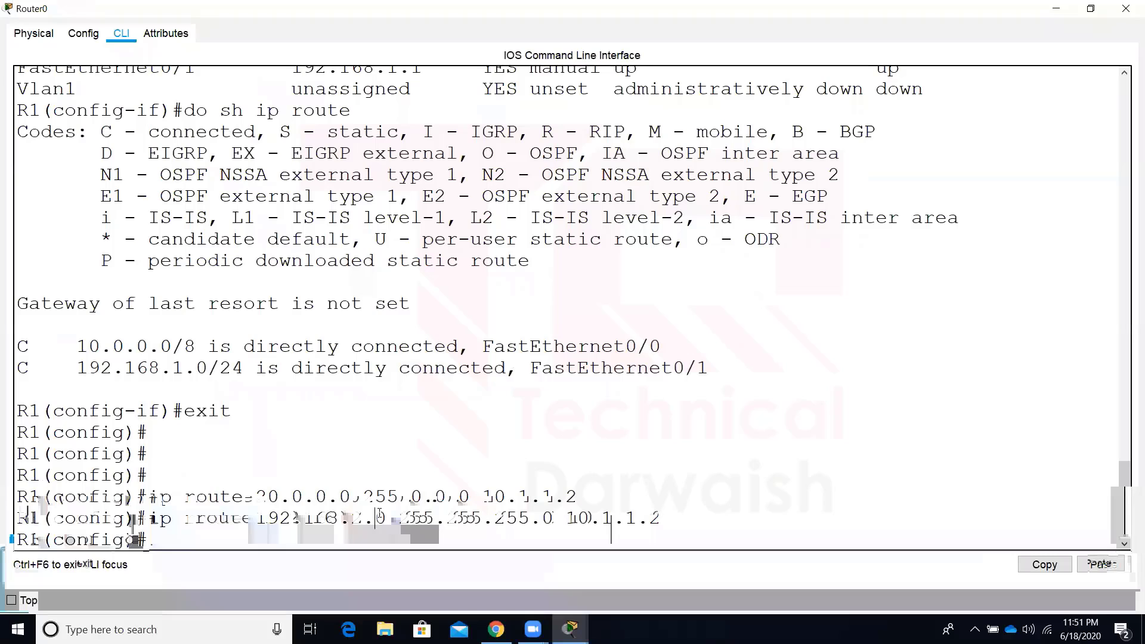
{"action": "type", "text": "do "}
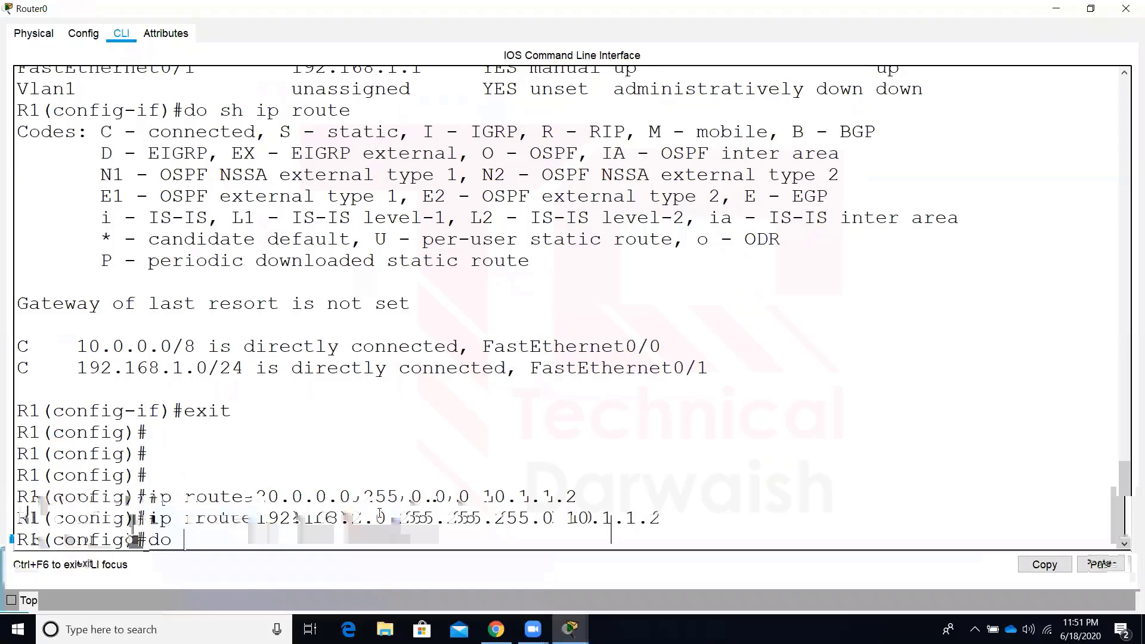
{"action": "type", "text": "sh ip route"}
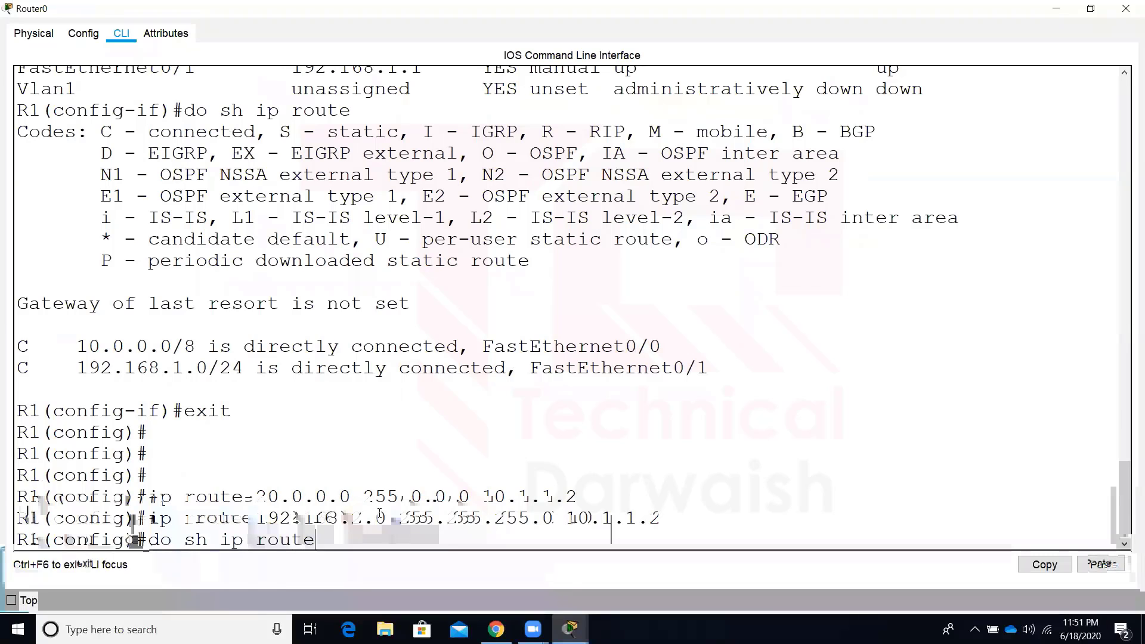
{"action": "key", "text": "Return"}
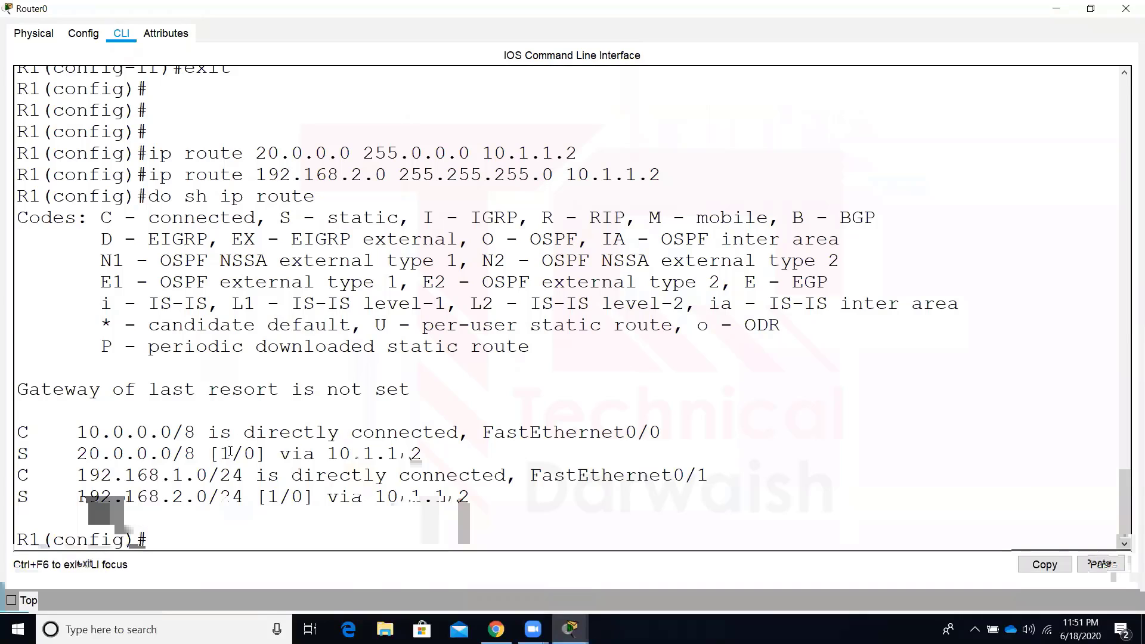
Highlight the static route entries' next hops and the 192.168.2.0/24 network in Router0's routing table, then close its window.
{"action": "mouse_move", "coordinate": [229, 451]}
{"action": "left_mouse_down"}
{"action": "mouse_move", "coordinate": [242, 453]}
{"action": "mouse_move", "coordinate": [223, 452]}
{"action": "left_mouse_up"}
{"action": "left_click_drag", "start_coordinate": [328, 453], "coordinate": [457, 453]}
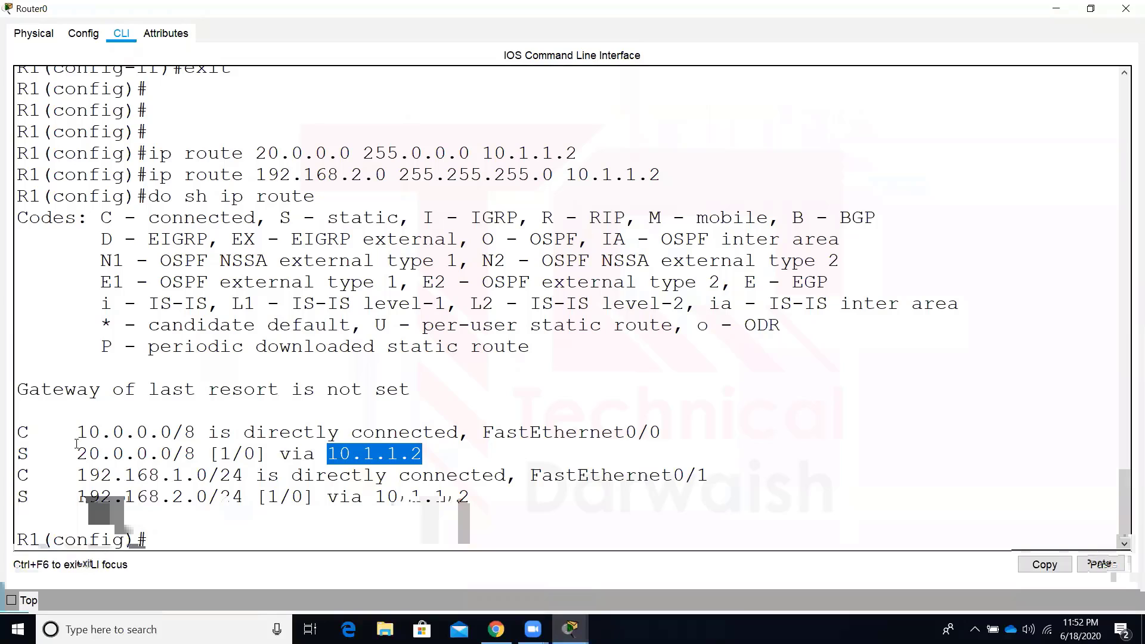
{"action": "left_click_drag", "start_coordinate": [76, 497], "coordinate": [248, 495]}
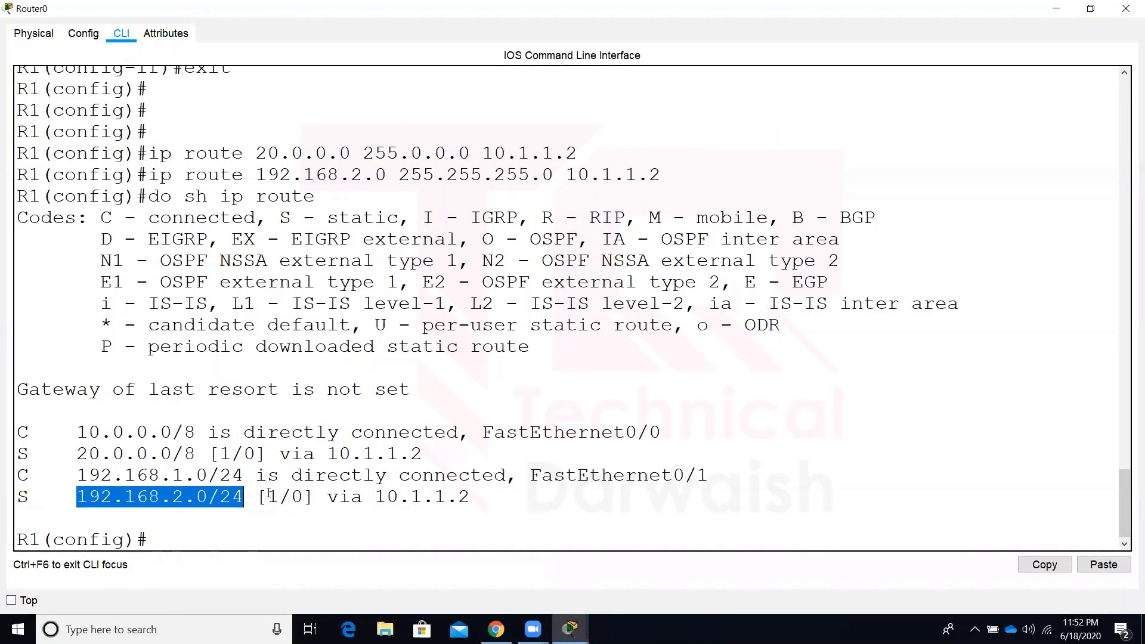
{"action": "left_click_drag", "start_coordinate": [270, 496], "coordinate": [467, 497]}
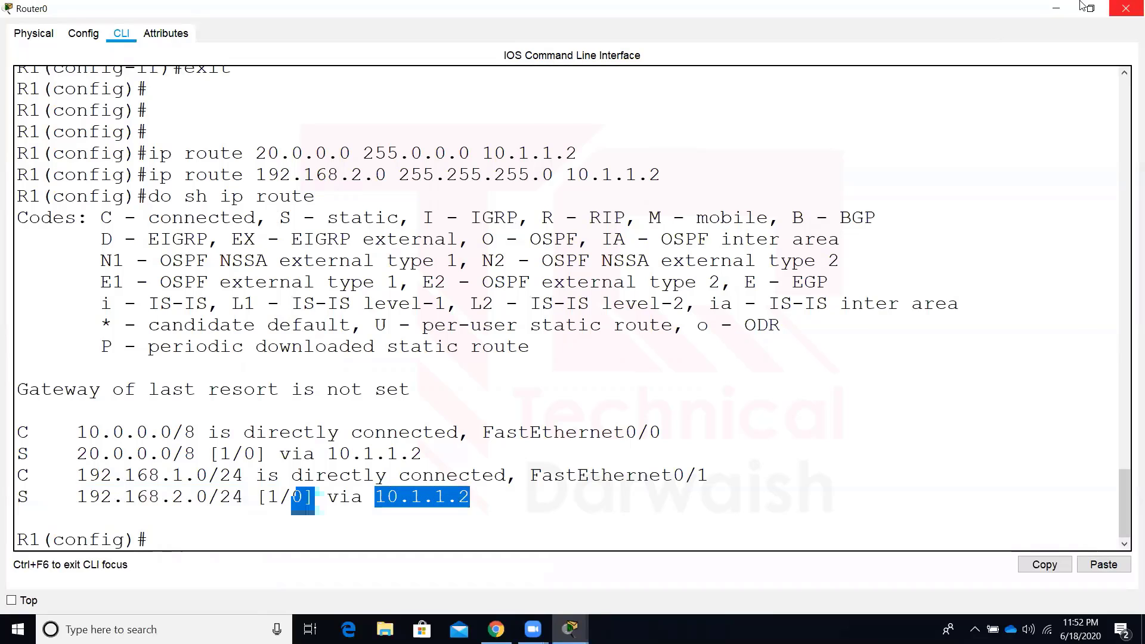
{"action": "left_click", "coordinate": [1126, 8]}
Display Router2's updated routing table with do sh ip route, then return to the topology.
{"action": "left_click", "coordinate": [722, 190]}
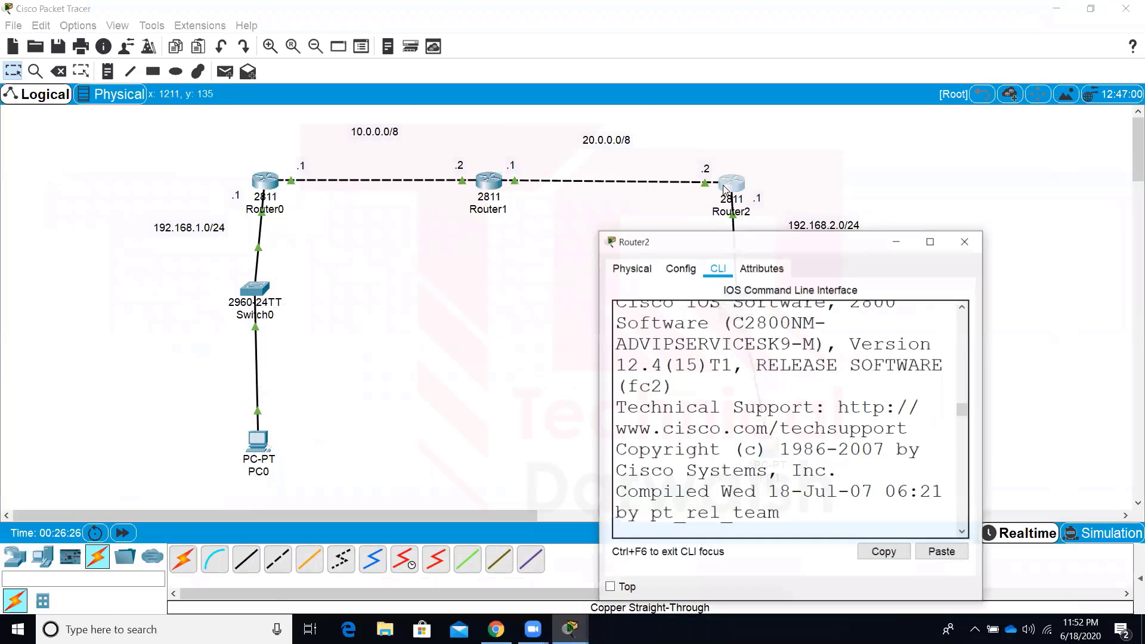
{"action": "left_click", "coordinate": [937, 235]}
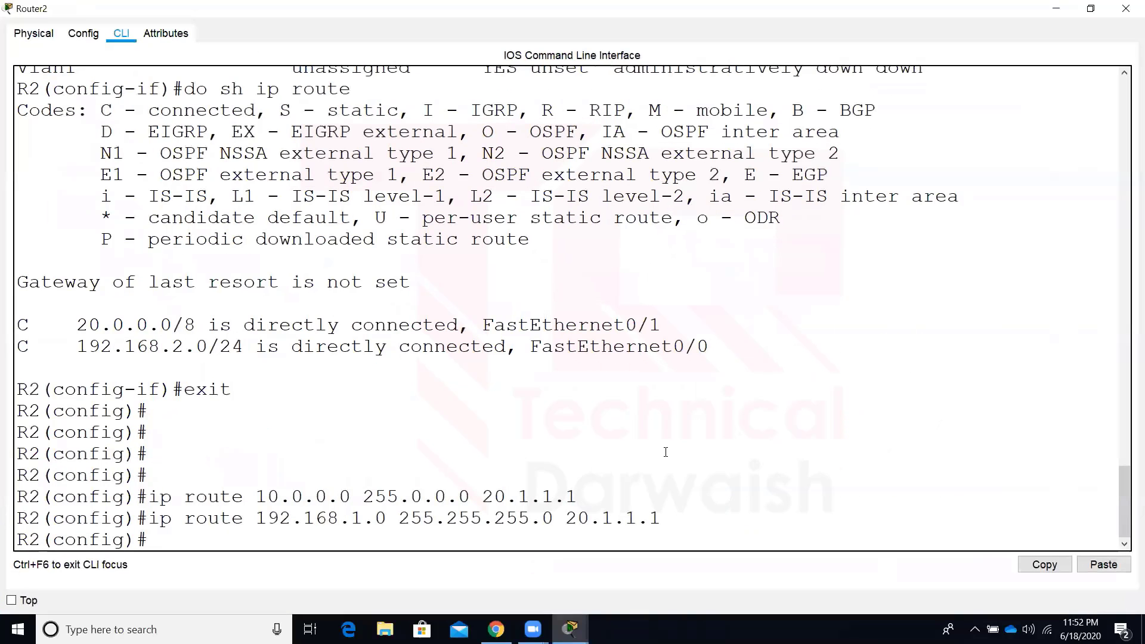
{"action": "type", "text": "do s"}
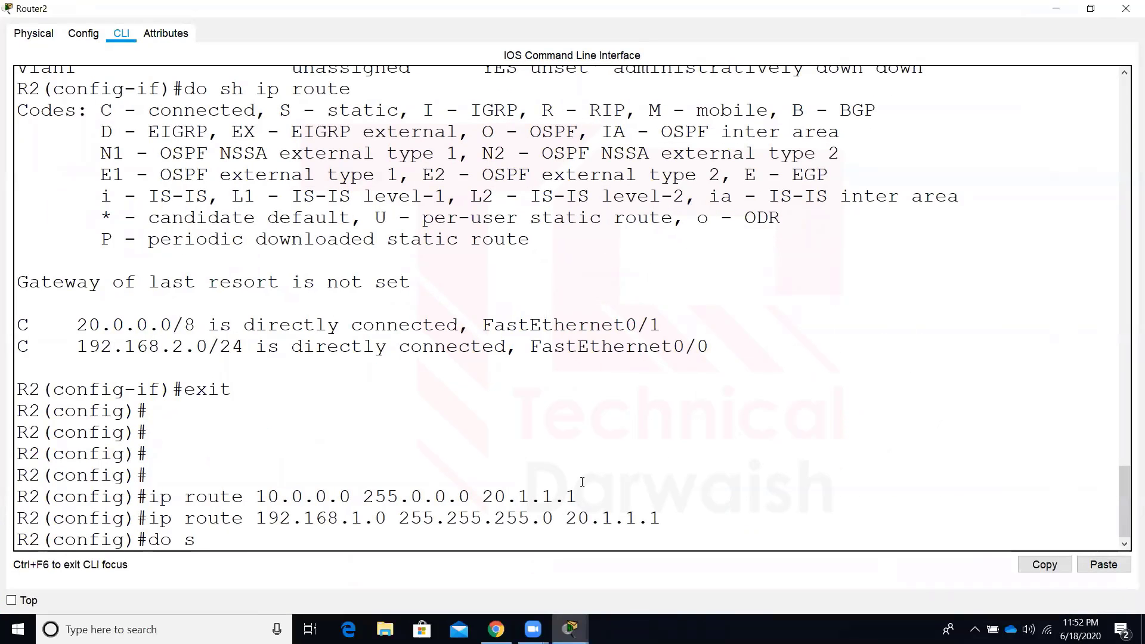
{"action": "type", "text": "h ip route"}
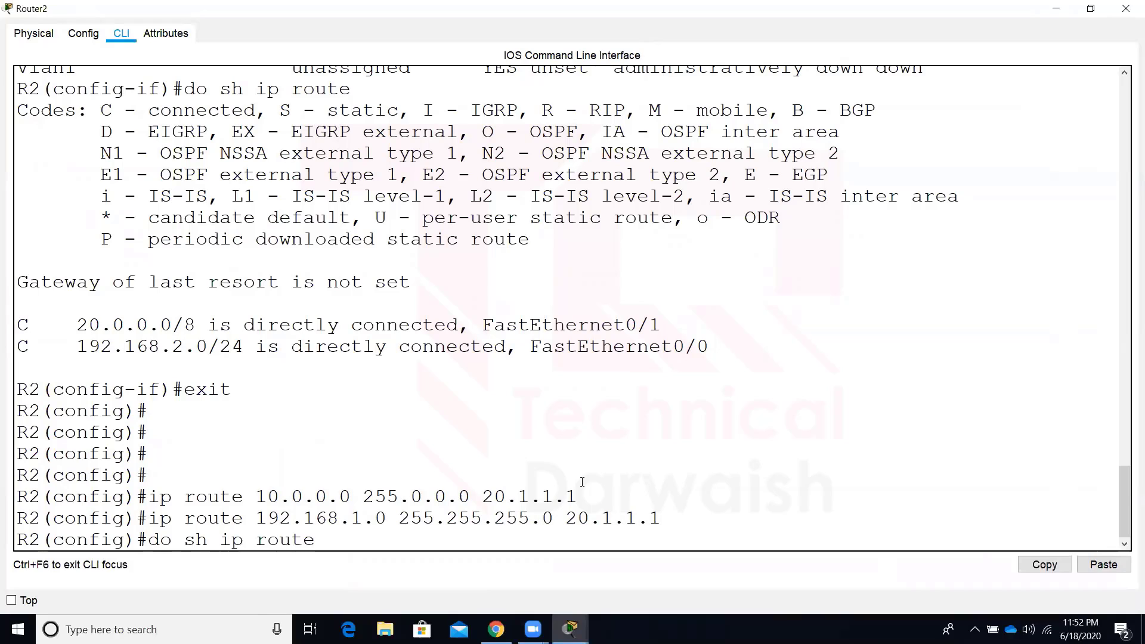
{"action": "key", "text": "Return"}
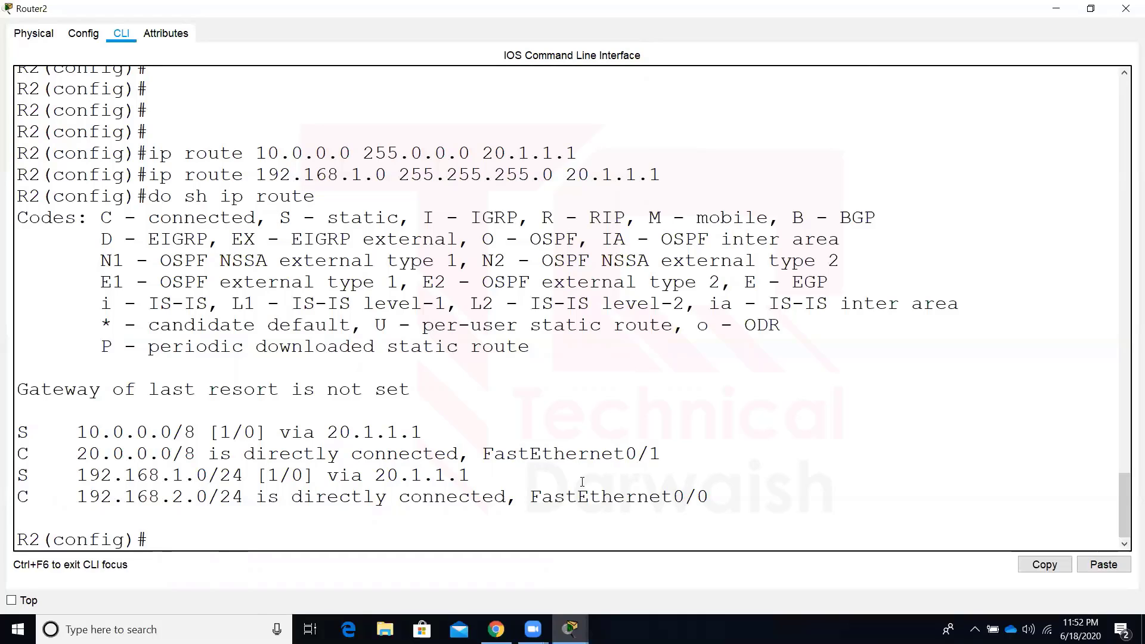
{"action": "left_click", "coordinate": [1055, 9]}
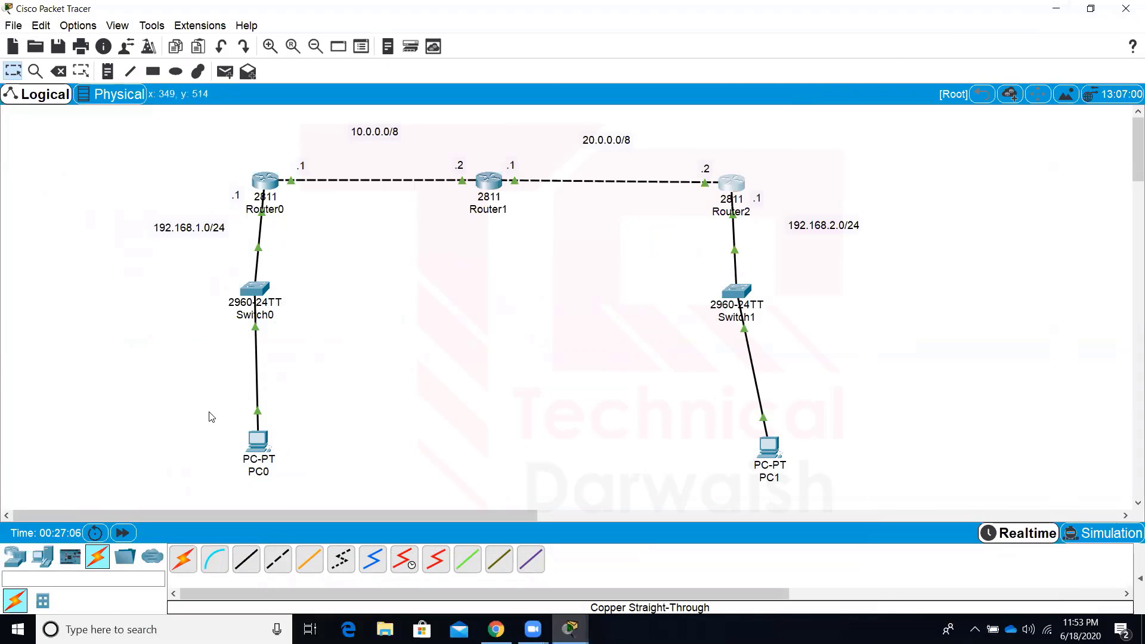
Ping 192.168.2.2 from PC0's command prompt to test connectivity to PC1, then return to the topology.
{"action": "left_click_drag", "start_coordinate": [218, 418], "coordinate": [314, 480]}
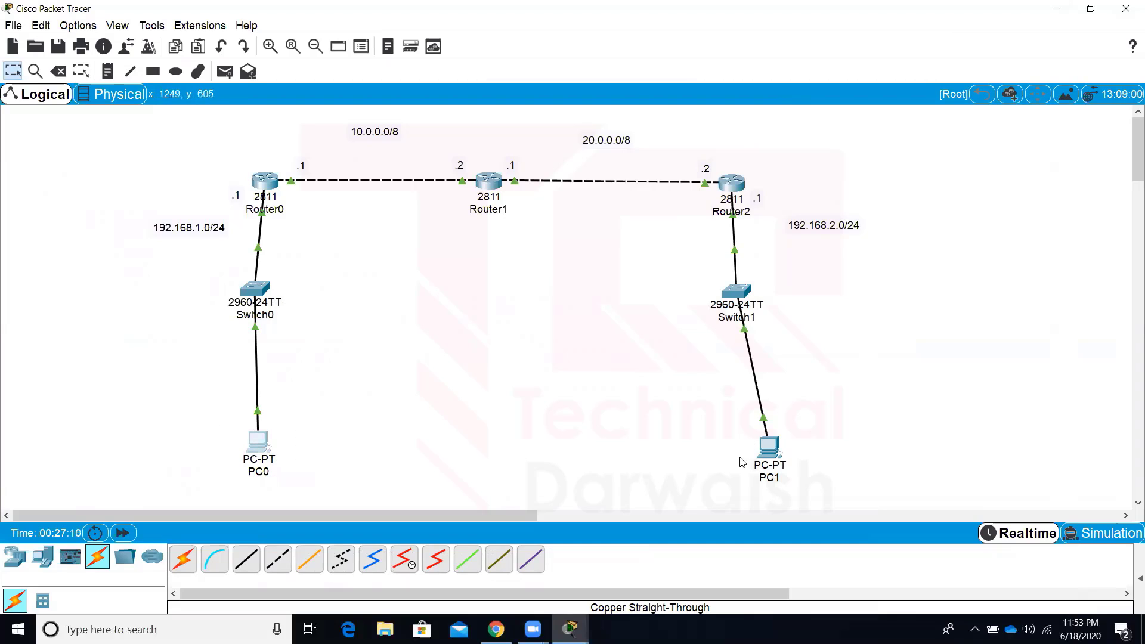
{"action": "left_click_drag", "start_coordinate": [711, 424], "coordinate": [836, 496]}
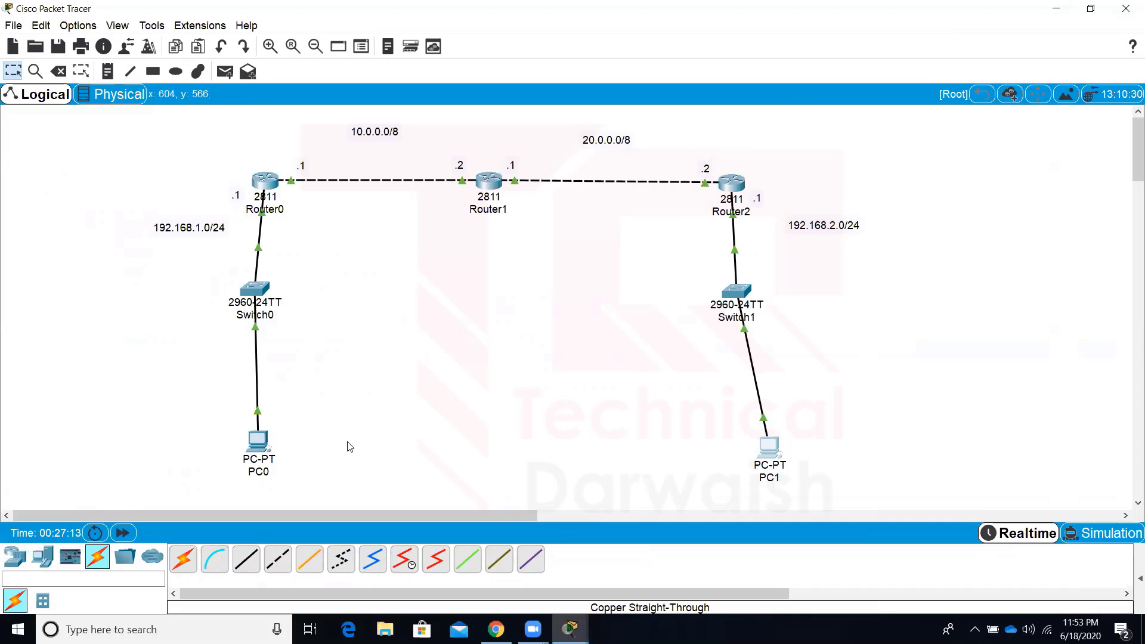
{"action": "left_click", "coordinate": [258, 441]}
{"action": "left_click", "coordinate": [615, 197]}
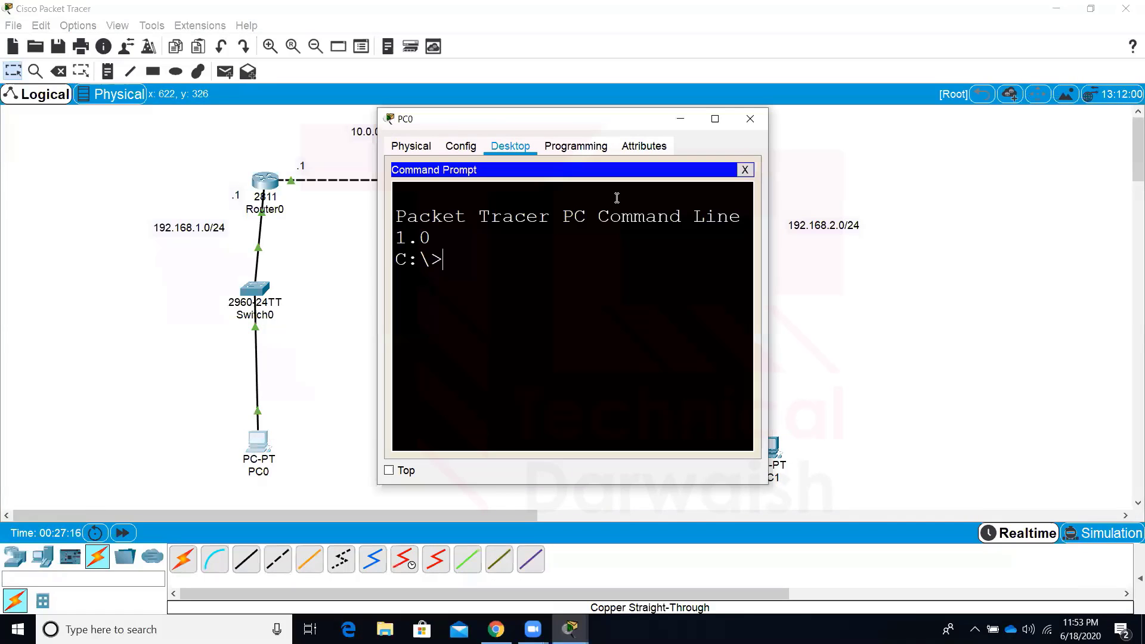
{"action": "type", "text": "ping 192.1"}
{"action": "type", "text": "68.2.2"}
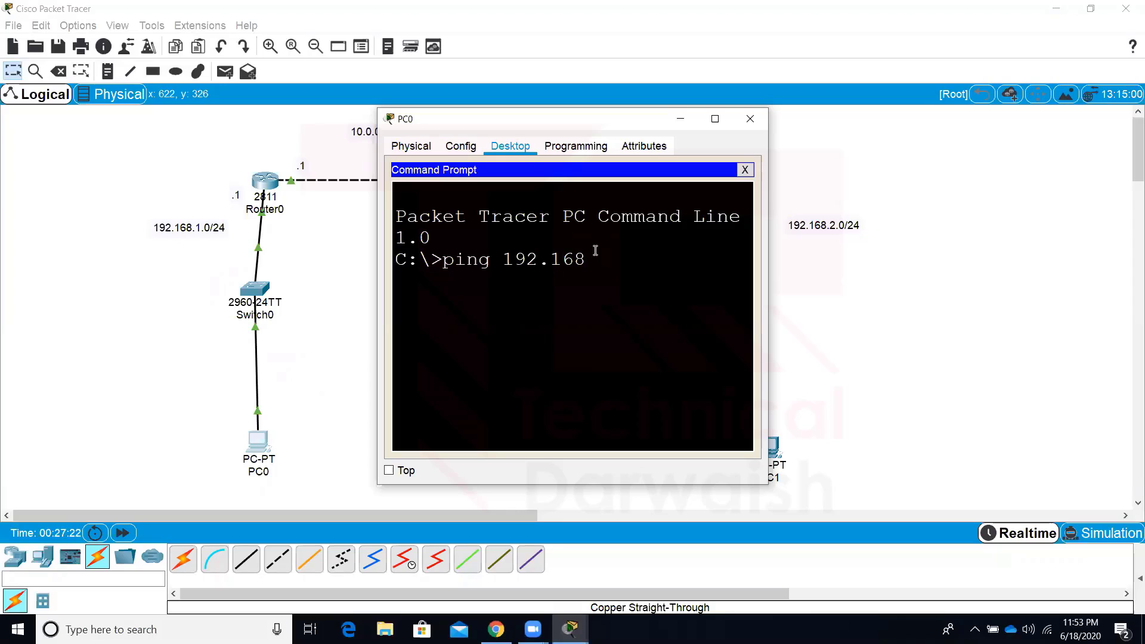
{"action": "key", "text": "Return"}
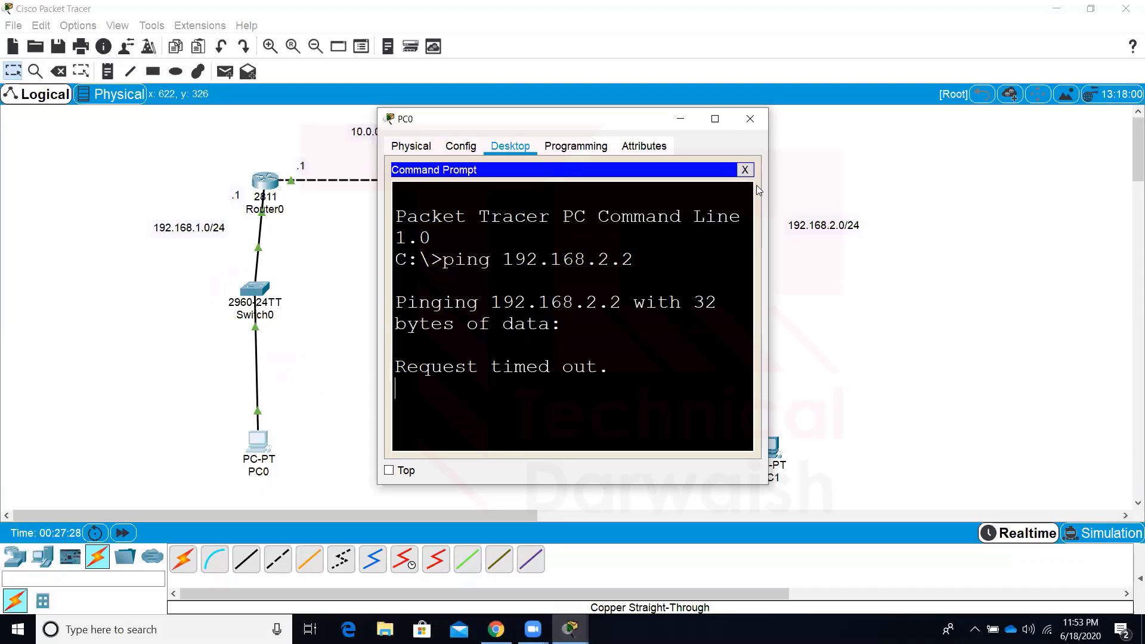
{"action": "left_click", "coordinate": [724, 123]}
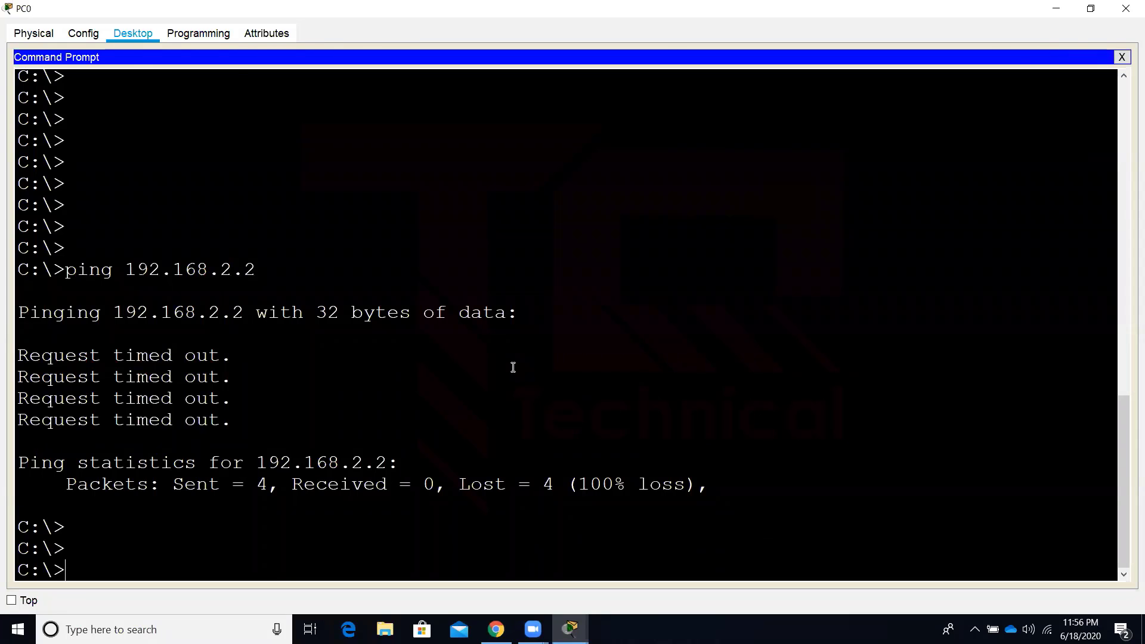
{"action": "left_click", "coordinate": [1041, 9]}
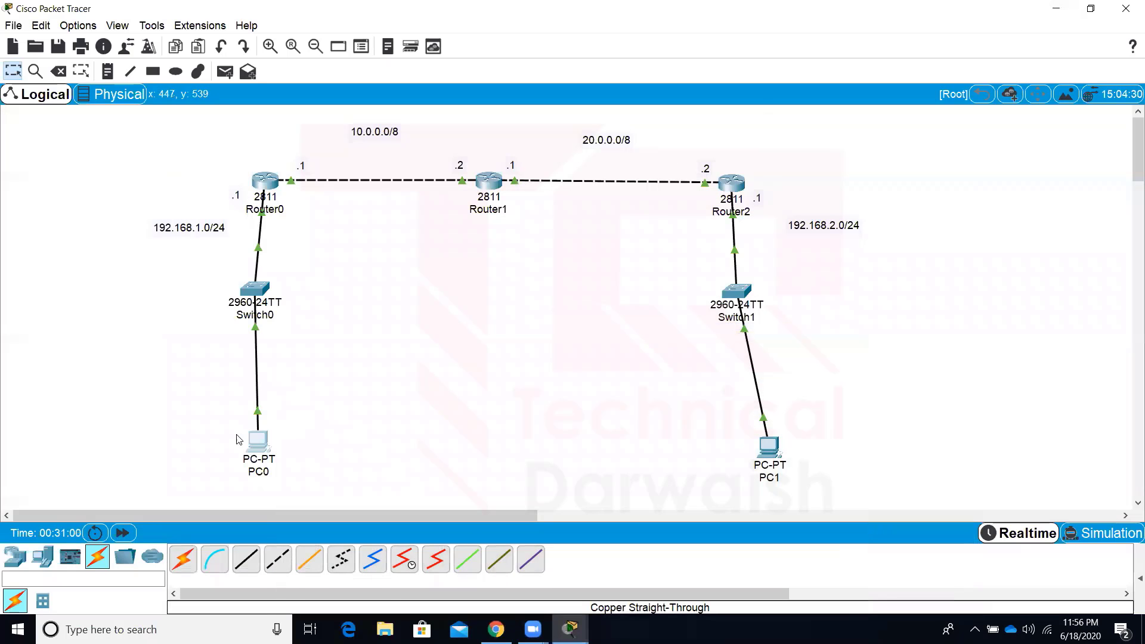
Open Router1's CLI from the topology and enter global configuration mode with ena and config t.
{"action": "left_click_drag", "start_coordinate": [219, 430], "coordinate": [329, 484]}
{"action": "left_click_drag", "start_coordinate": [431, 135], "coordinate": [533, 226]}
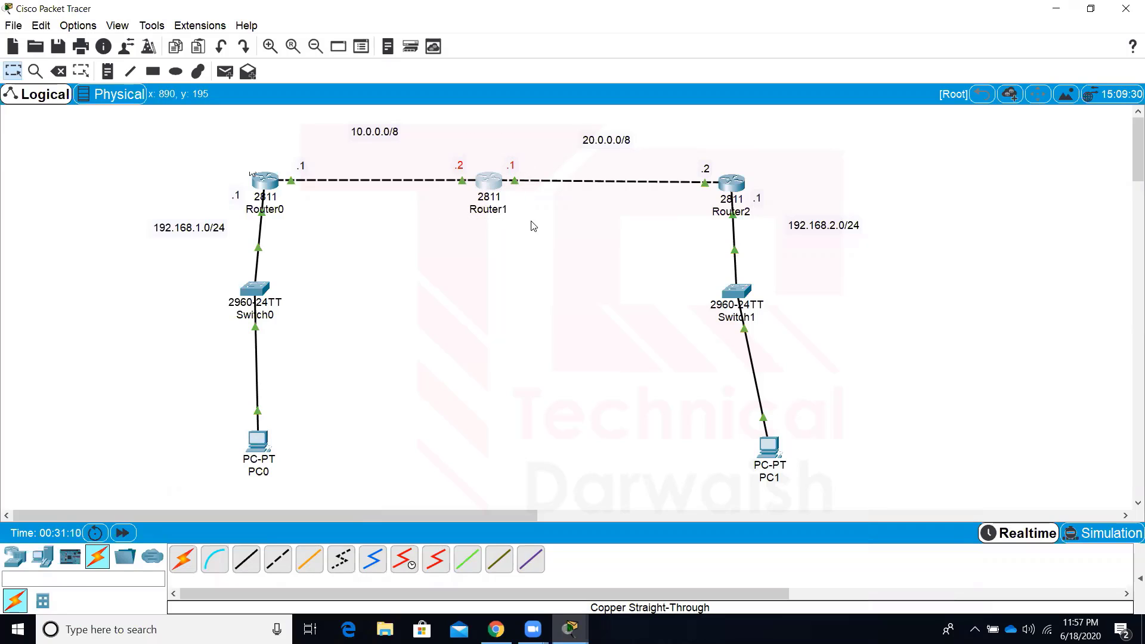
{"action": "left_click", "coordinate": [486, 174]}
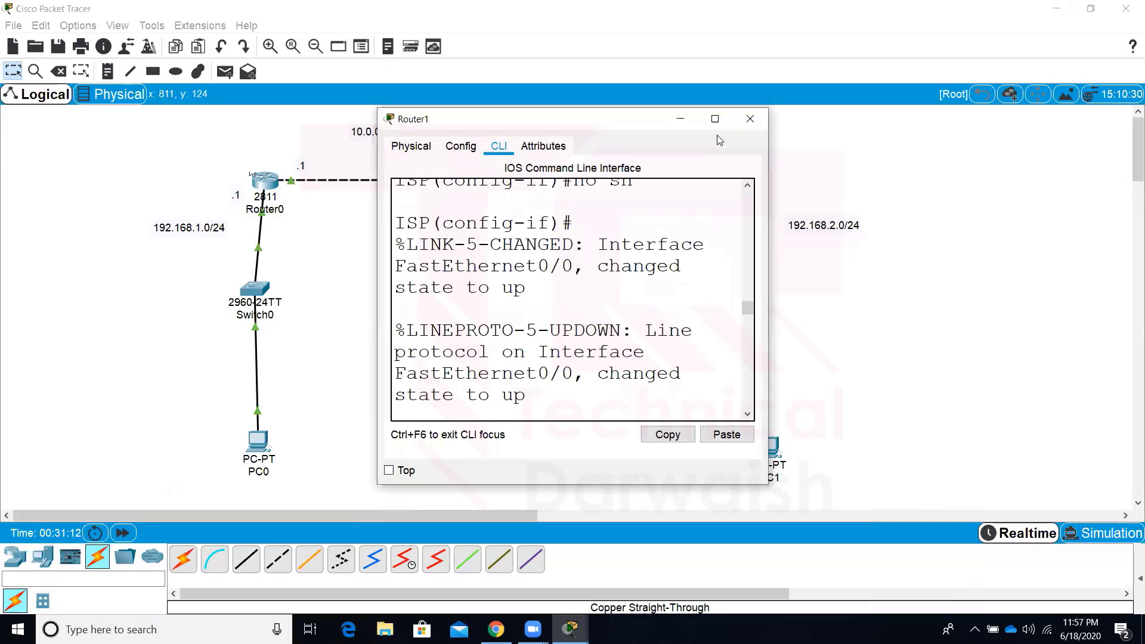
{"action": "left_click", "coordinate": [715, 119]}
{"action": "key", "text": "Return"}
{"action": "key", "text": "Return"}
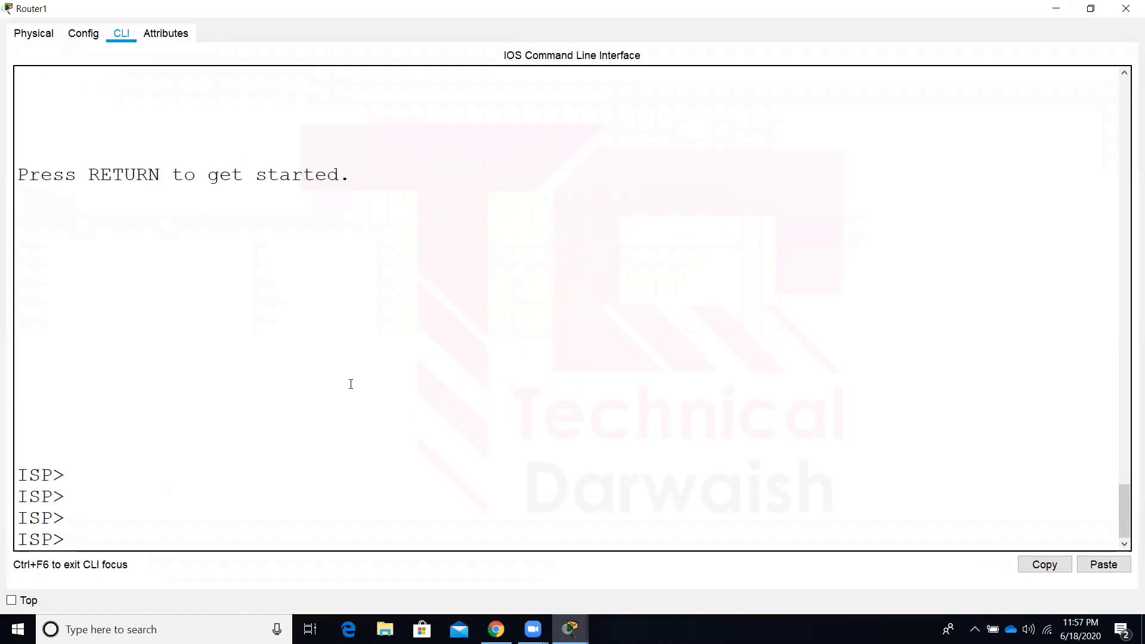
{"action": "type", "text": "ena"}
{"action": "key", "text": "Return"}
{"action": "type", "text": "config t"}
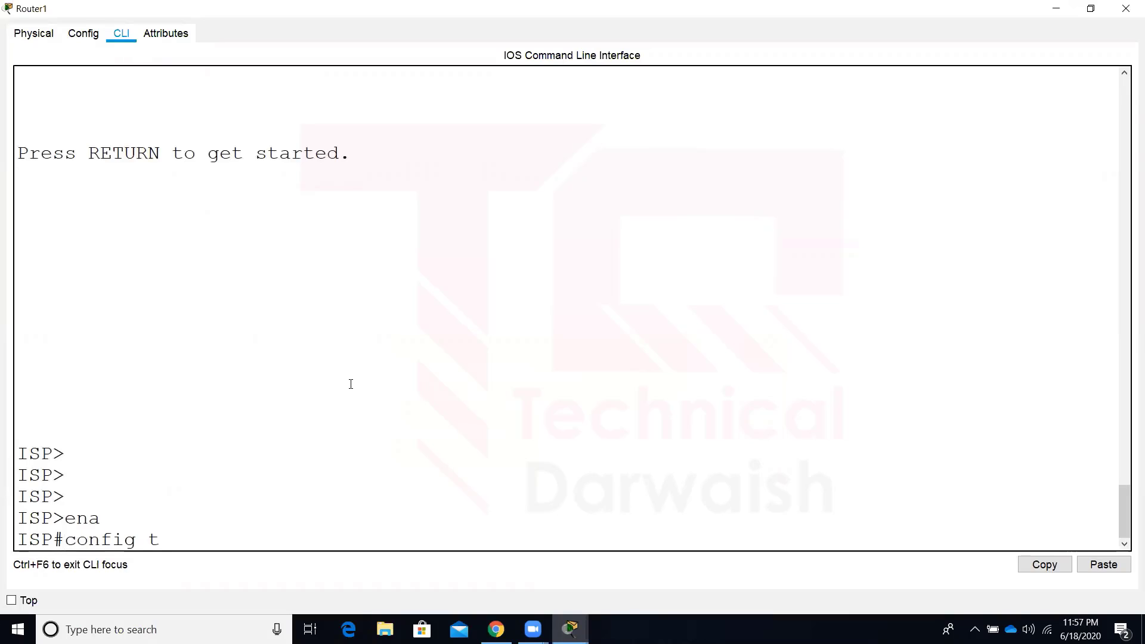
{"action": "key", "text": "Return"}
{"action": "key", "text": "Return"}
{"action": "key", "text": "Return"}
{"action": "key", "text": "Return"}
Display Router1's routing table with do sh ip route.
{"action": "type", "text": "do sh ip "}
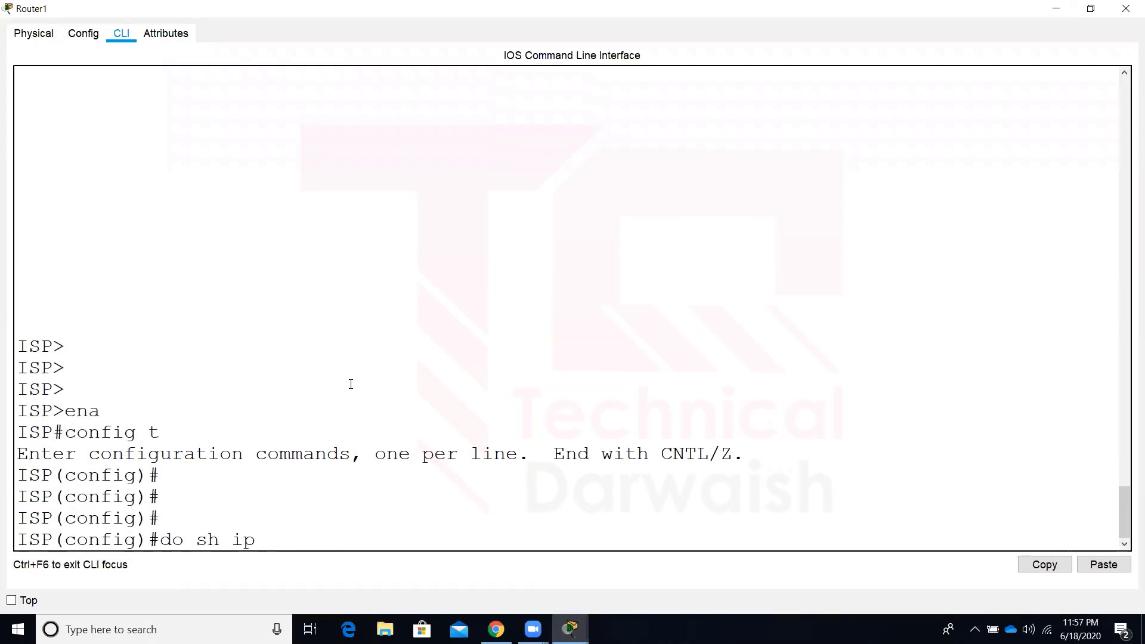
{"action": "type", "text": "route"}
{"action": "key", "text": "Return"}
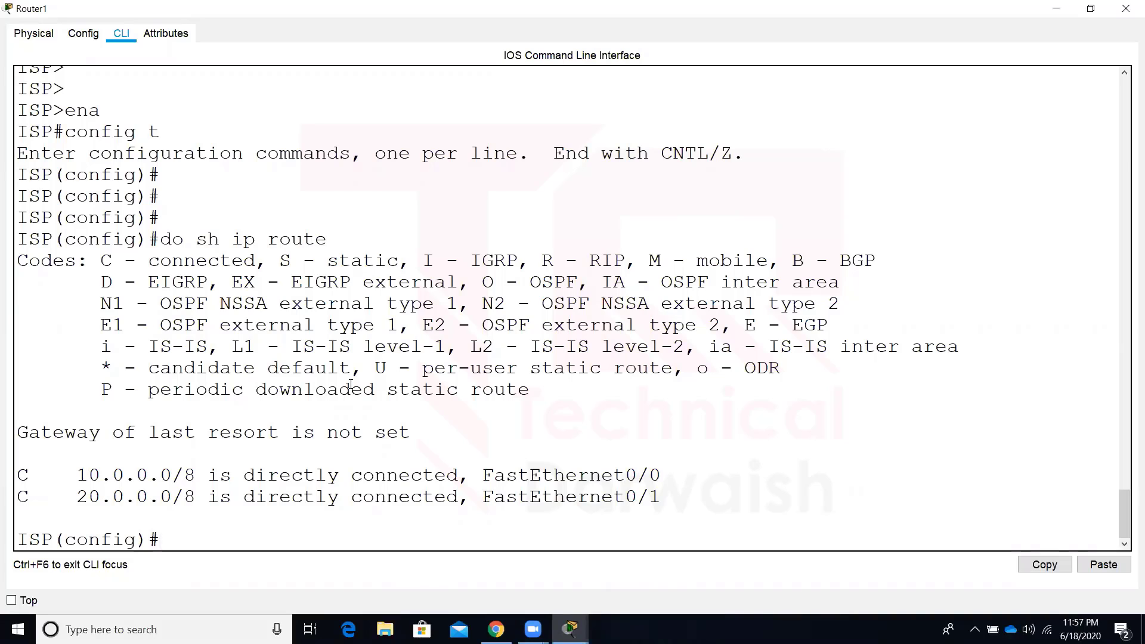
On Router1, try to add a route to 192.168.1.0 via 10.1.1.1 without a subnet mask, checking the next hop in the topology.
{"action": "left_click", "coordinate": [1091, 8]}
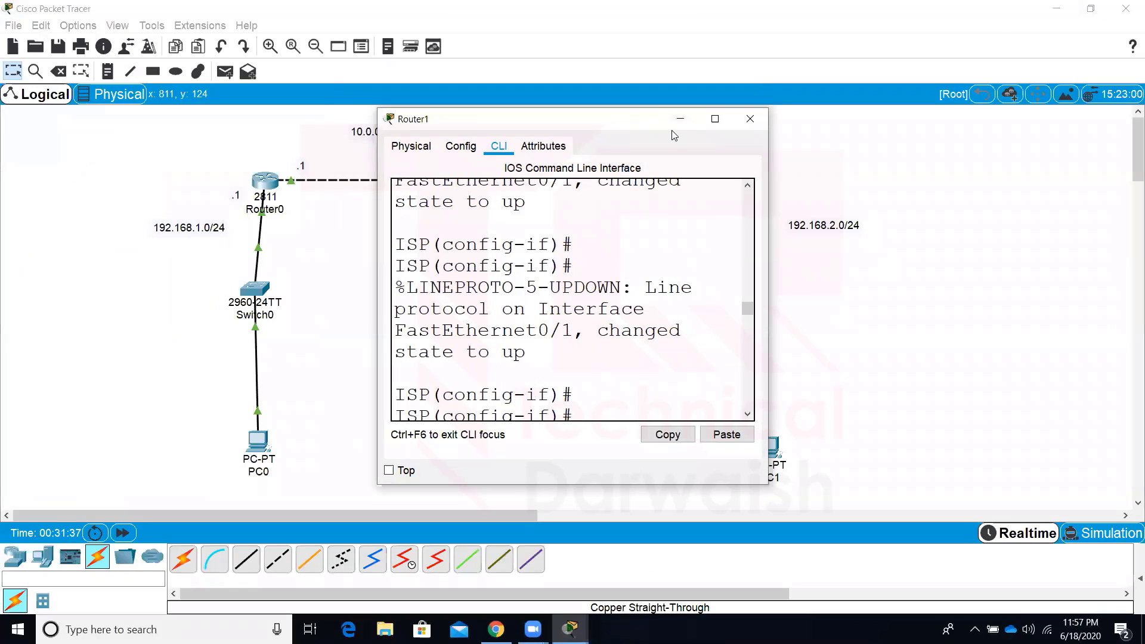
{"action": "left_click_drag", "start_coordinate": [674, 135], "coordinate": [988, 152]}
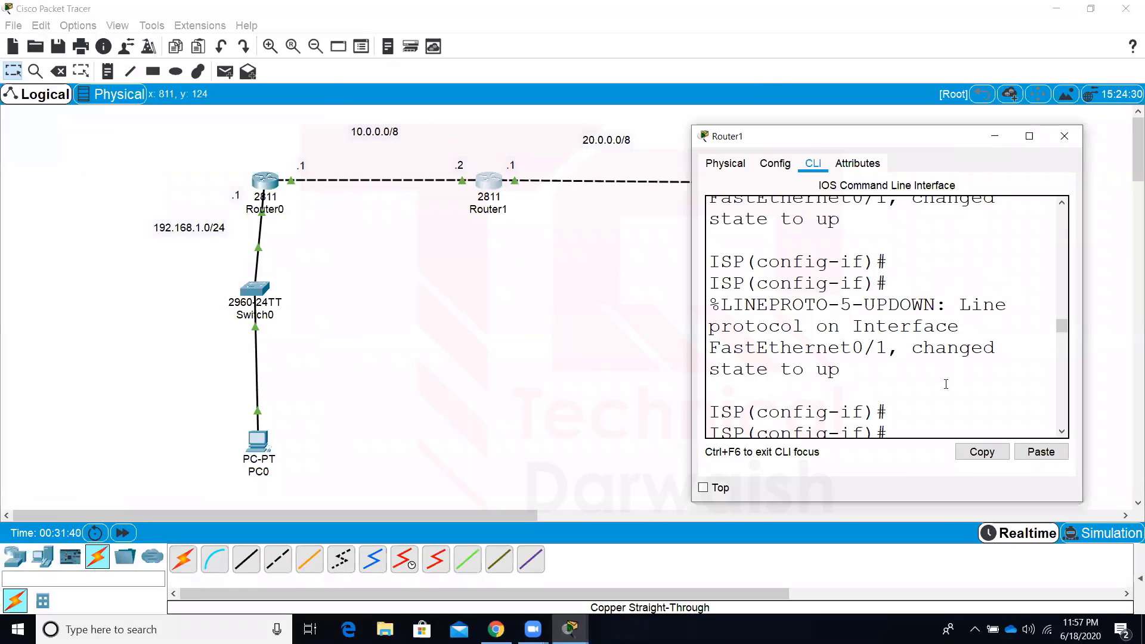
{"action": "key", "text": "Return"}
{"action": "key", "text": "Return"}
{"action": "key", "text": "Return"}
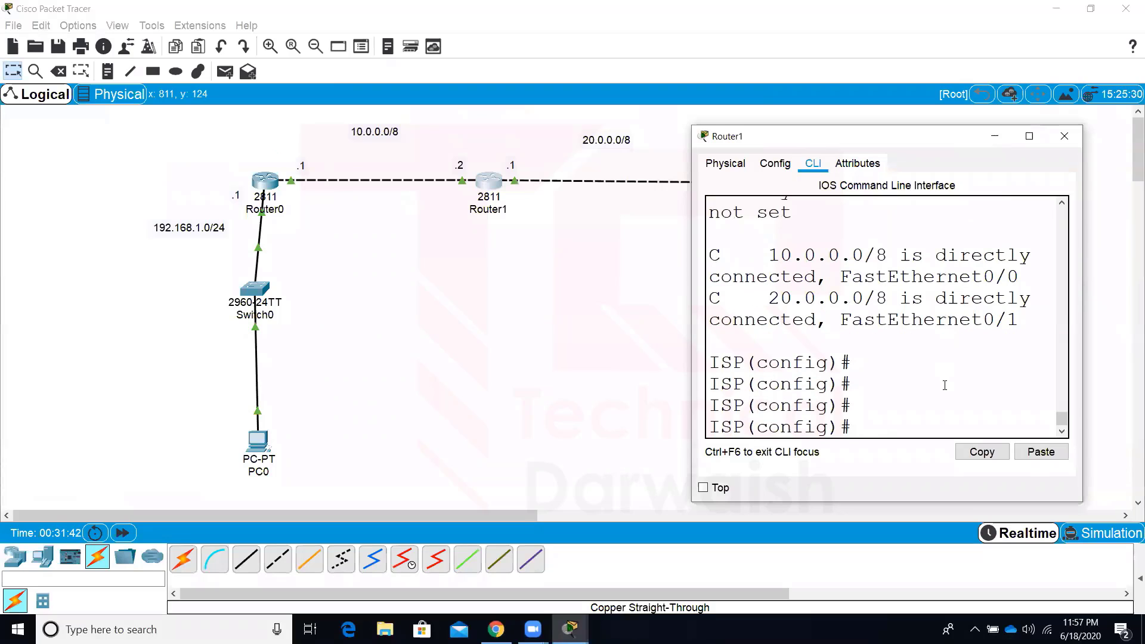
{"action": "type", "text": "ip route 192."}
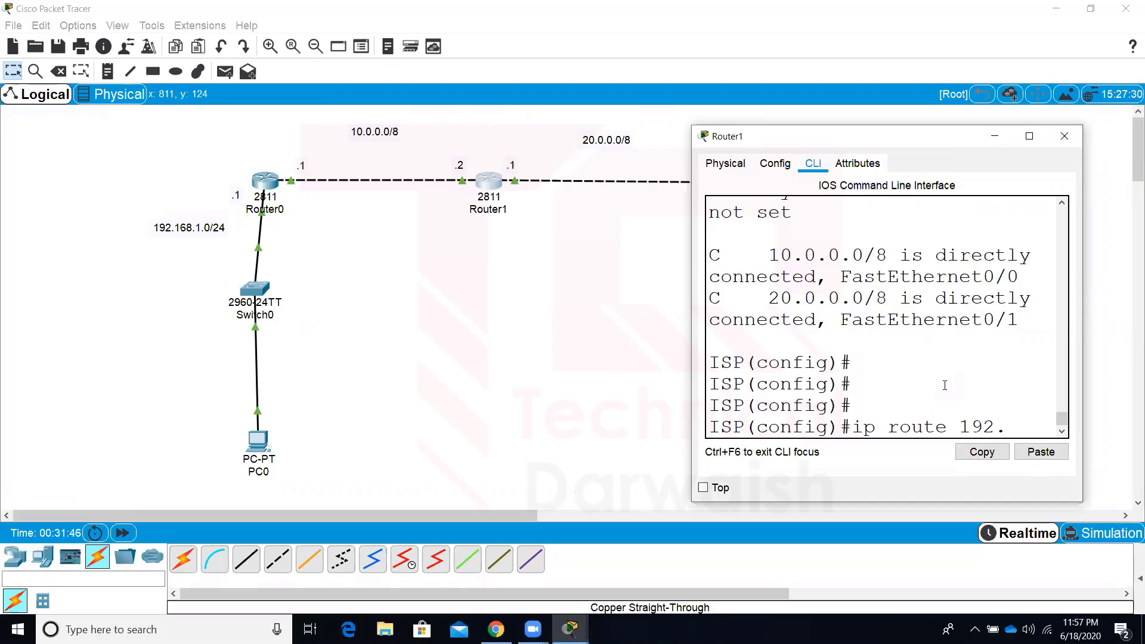
{"action": "type", "text": "168.1.0"}
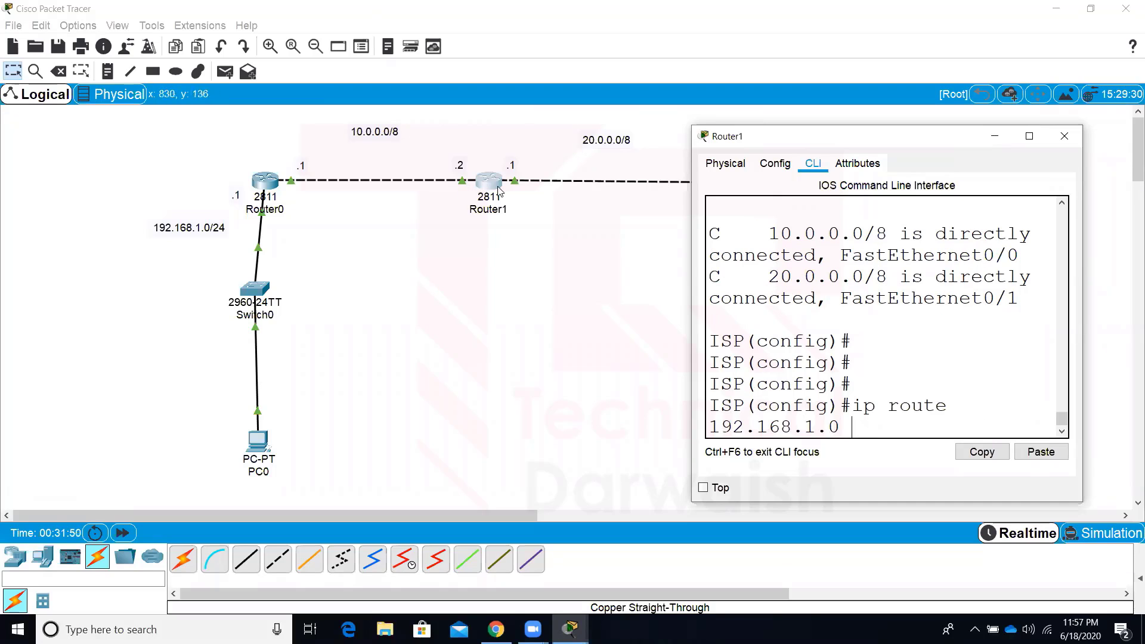
{"action": "left_click", "coordinate": [282, 159]}
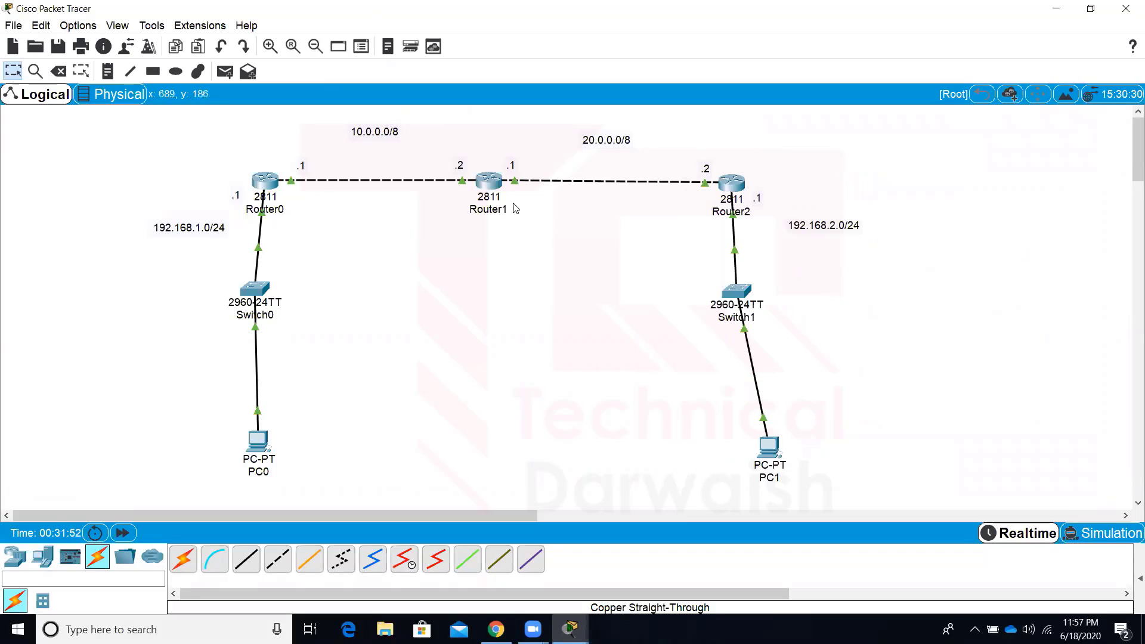
{"action": "left_click", "coordinate": [494, 186]}
{"action": "type", "text": "10.1.1.1"}
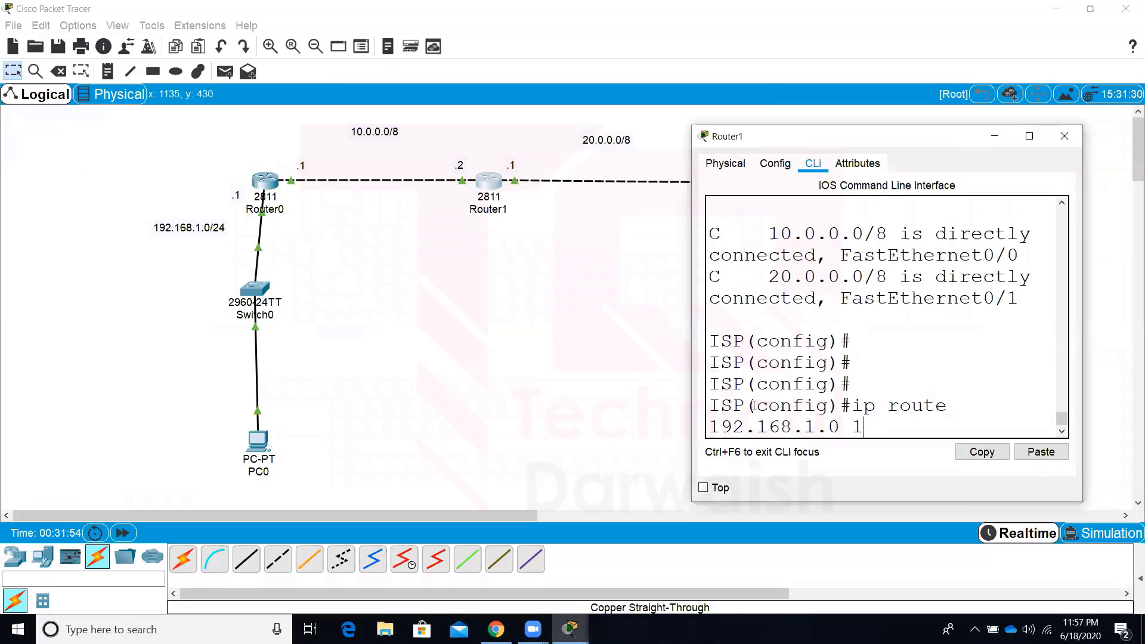
{"action": "key", "text": "Return"}
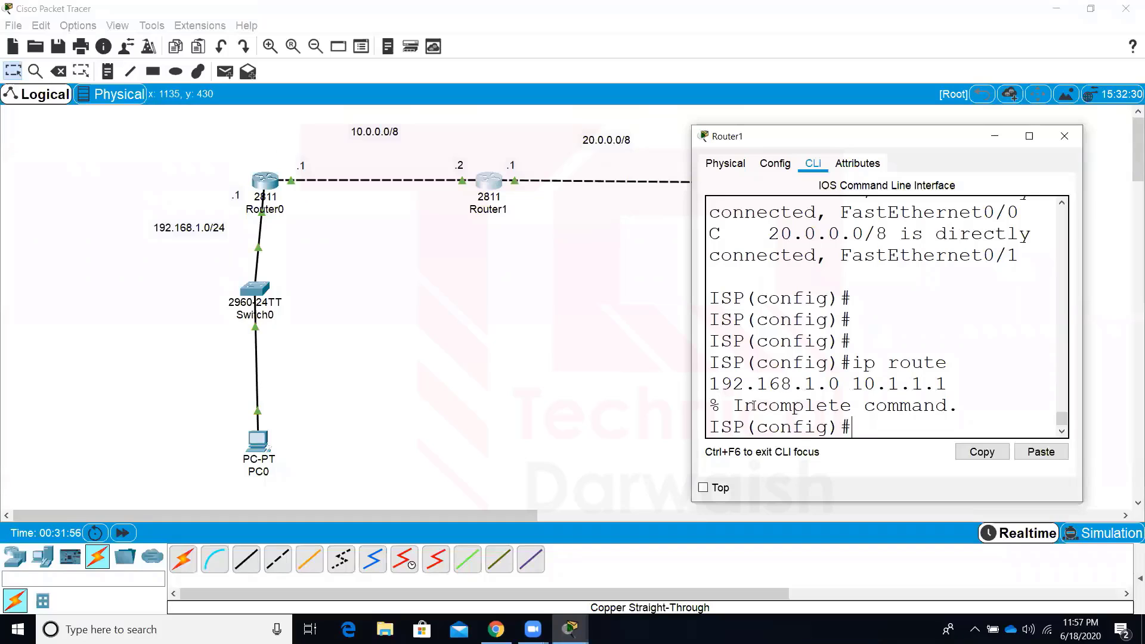
On Router1, add a static route to 192.168.1.0 255.255.255.0 via next hop 10.1.1.1.
{"action": "left_click", "coordinate": [1028, 136]}
{"action": "type", "text": "ip rou"}
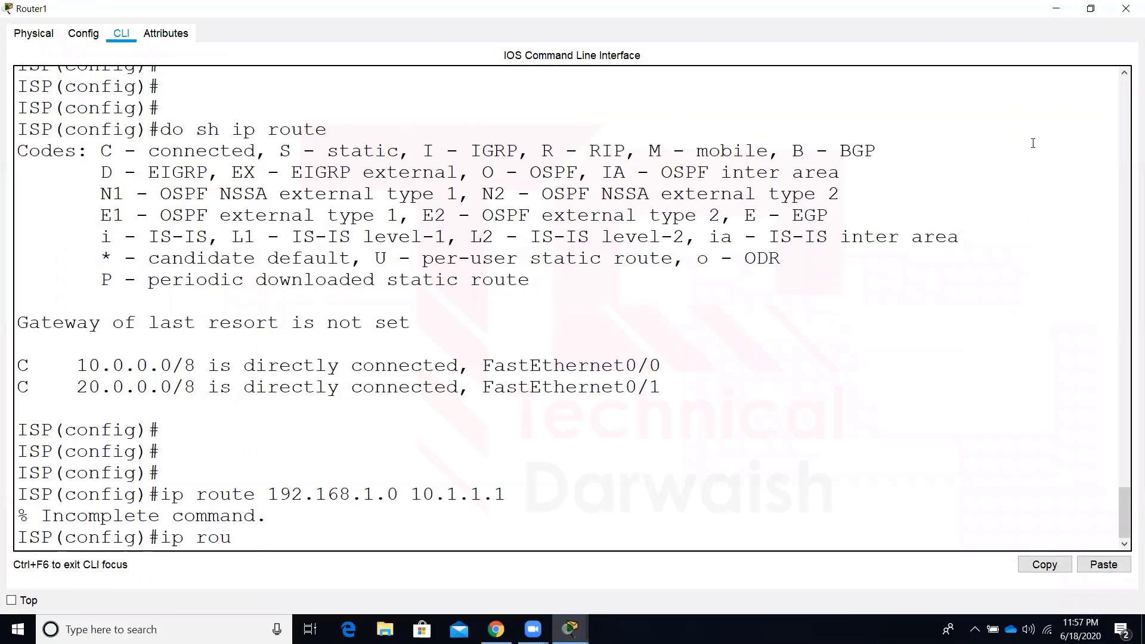
{"action": "type", "text": "te 192.168"}
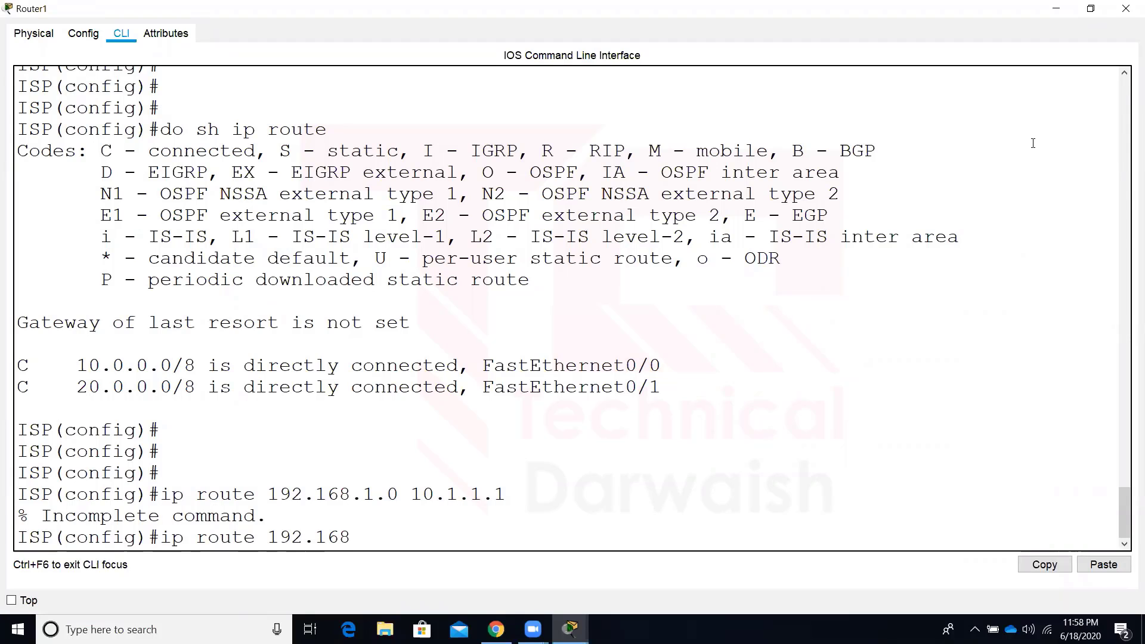
{"action": "type", "text": ".1.0 255.255.255.0"}
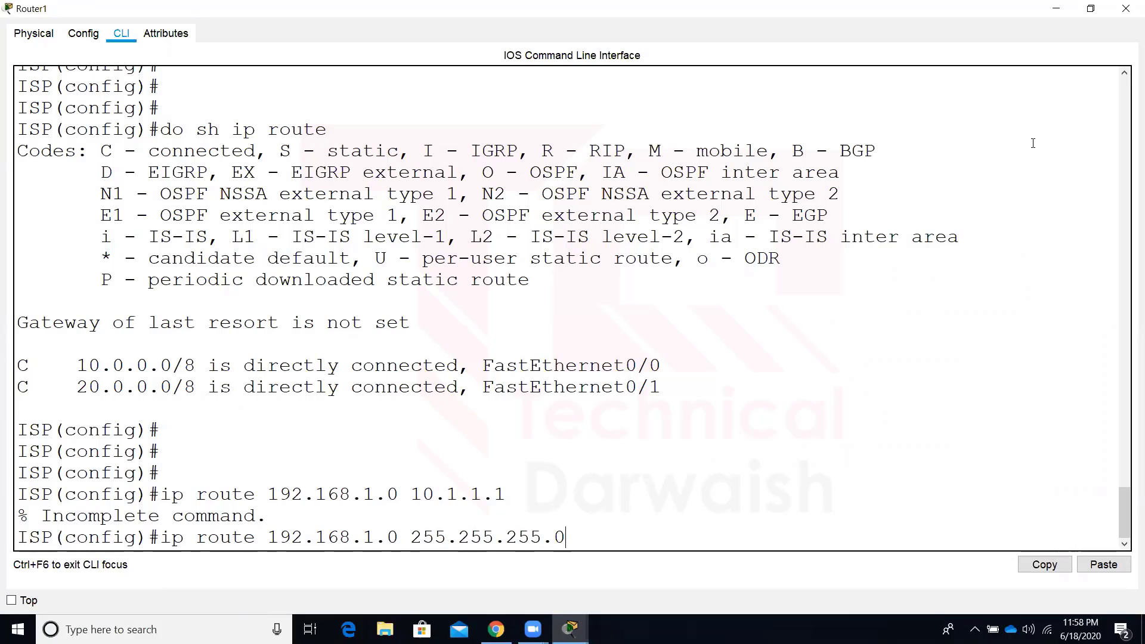
{"action": "type", "text": " 10.1.1.1"}
{"action": "key", "text": "Return"}
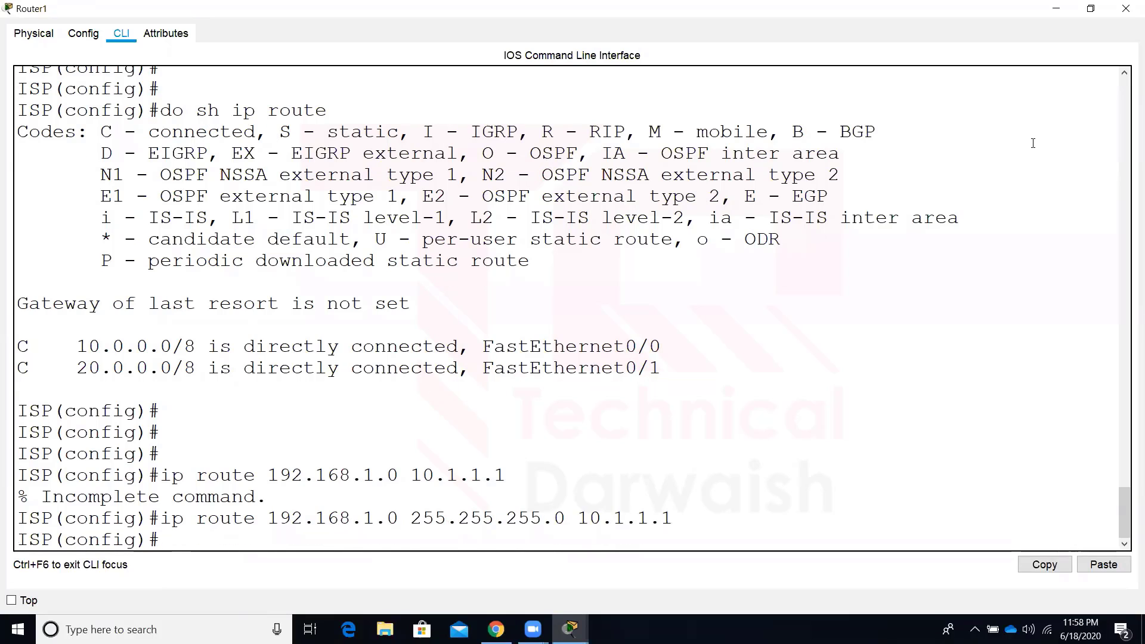
On Router1, add a static route to 192.168.2.0 255.255.255.0 via next hop 20.1.1.2 and return to the topology.
{"action": "type", "text": "ip route 192.16"}
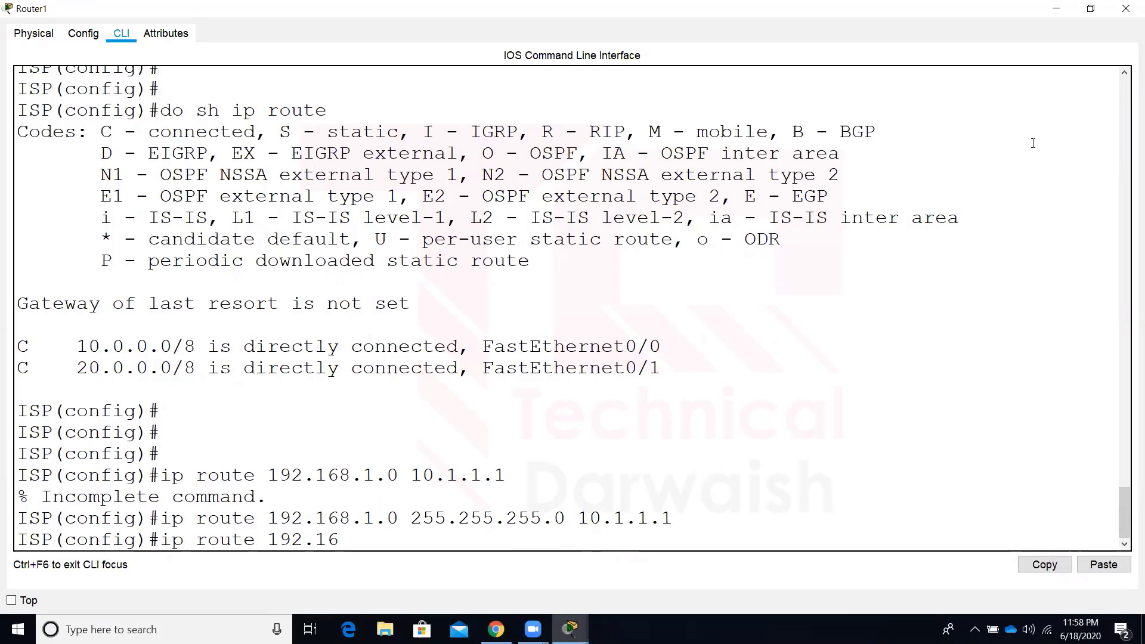
{"action": "type", "text": "8.2.0 255.2552"}
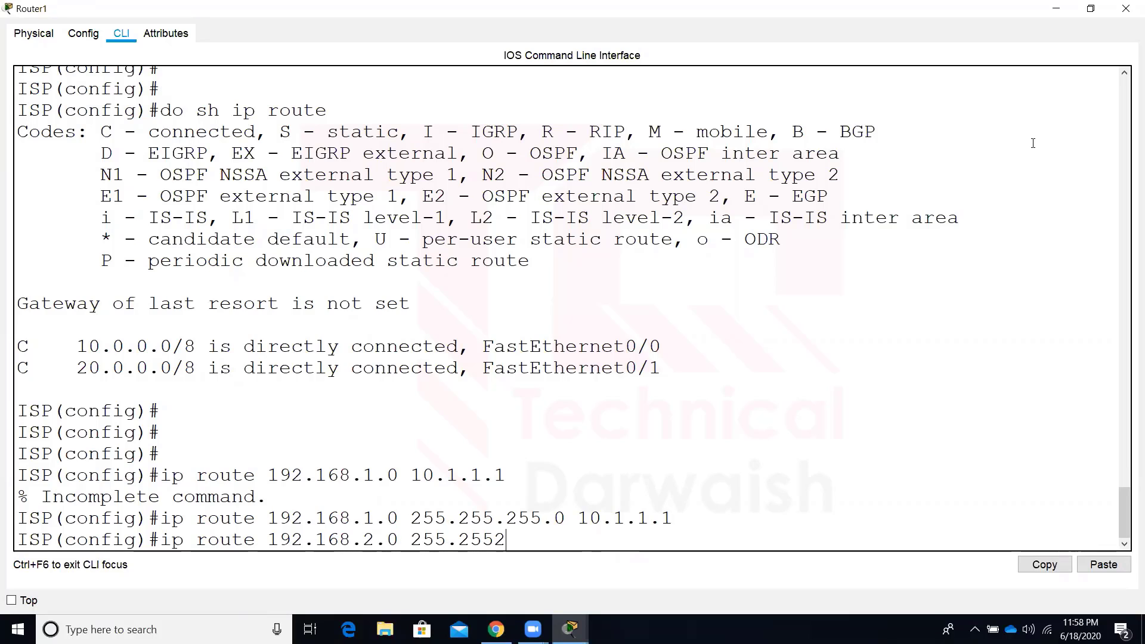
{"action": "key", "text": "BackSpace"}
{"action": "type", "text": ".255.0 20.1.1.2"}
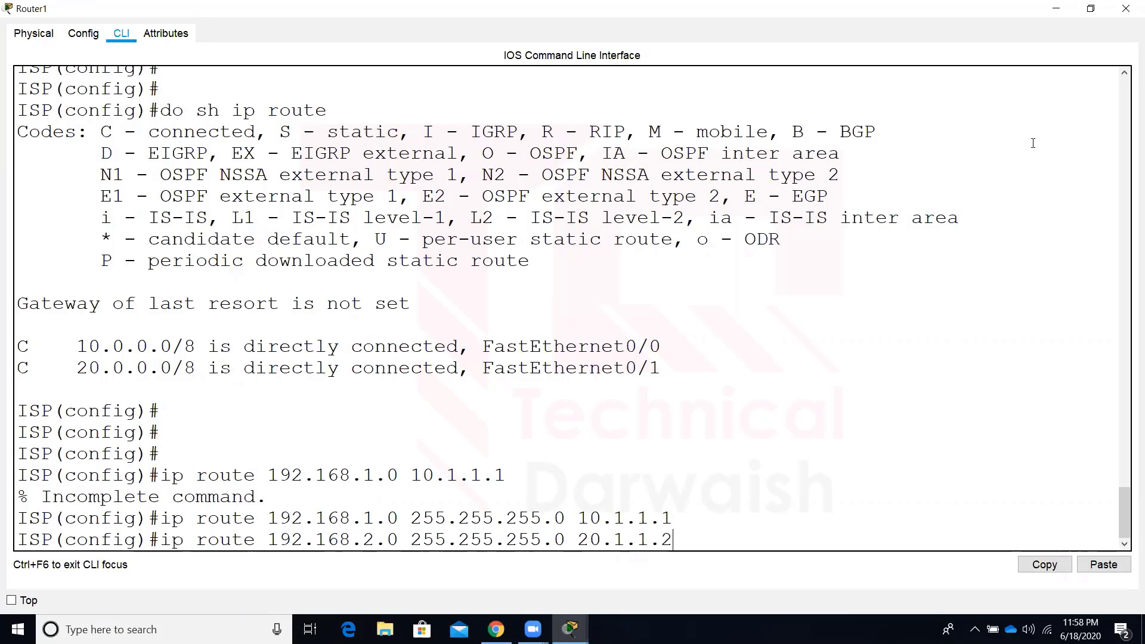
{"action": "key", "text": "Return"}
{"action": "left_click", "coordinate": [1056, 8]}
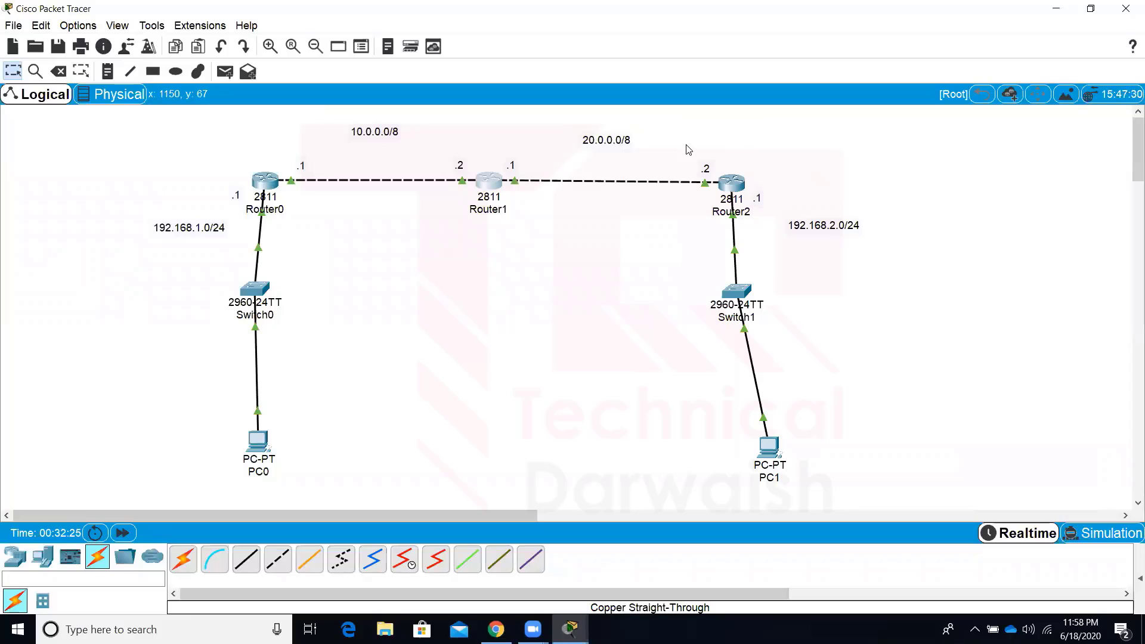
From PC0's command prompt, ping 192.168.2.2 and return to the topology.
{"action": "left_click_drag", "start_coordinate": [692, 161], "coordinate": [719, 205]}
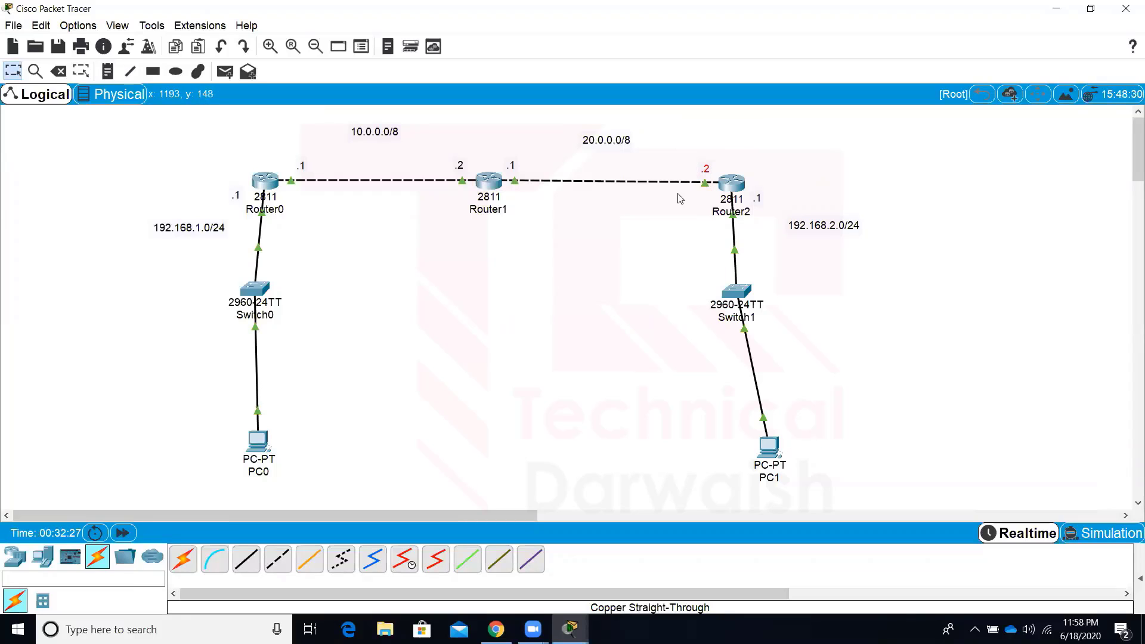
{"action": "left_click", "coordinate": [257, 442]}
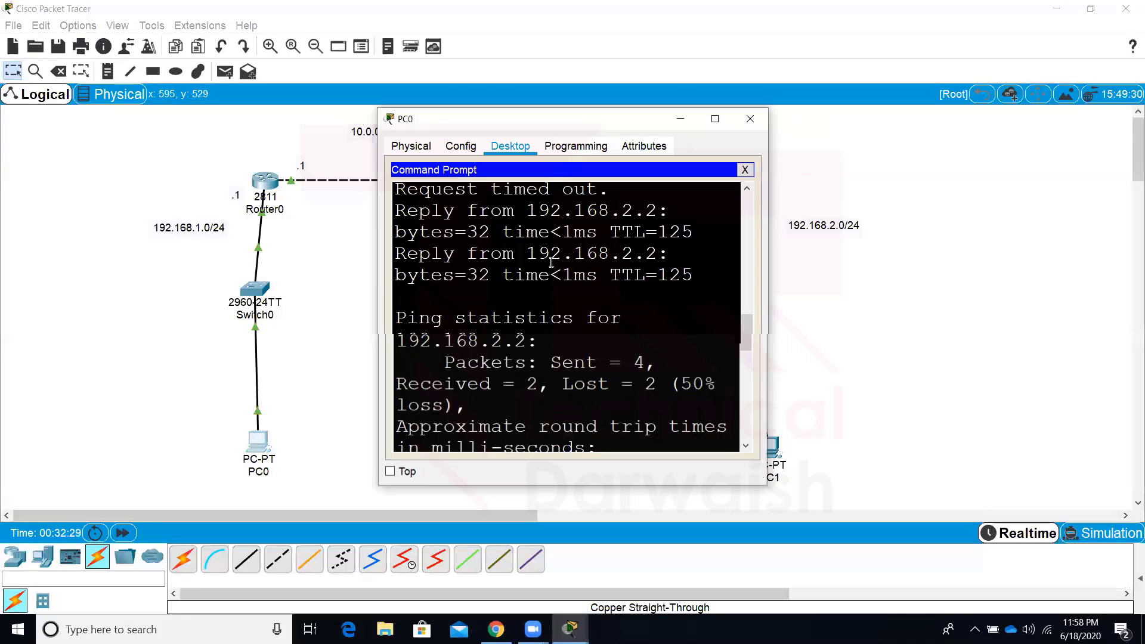
{"action": "left_click", "coordinate": [715, 119]}
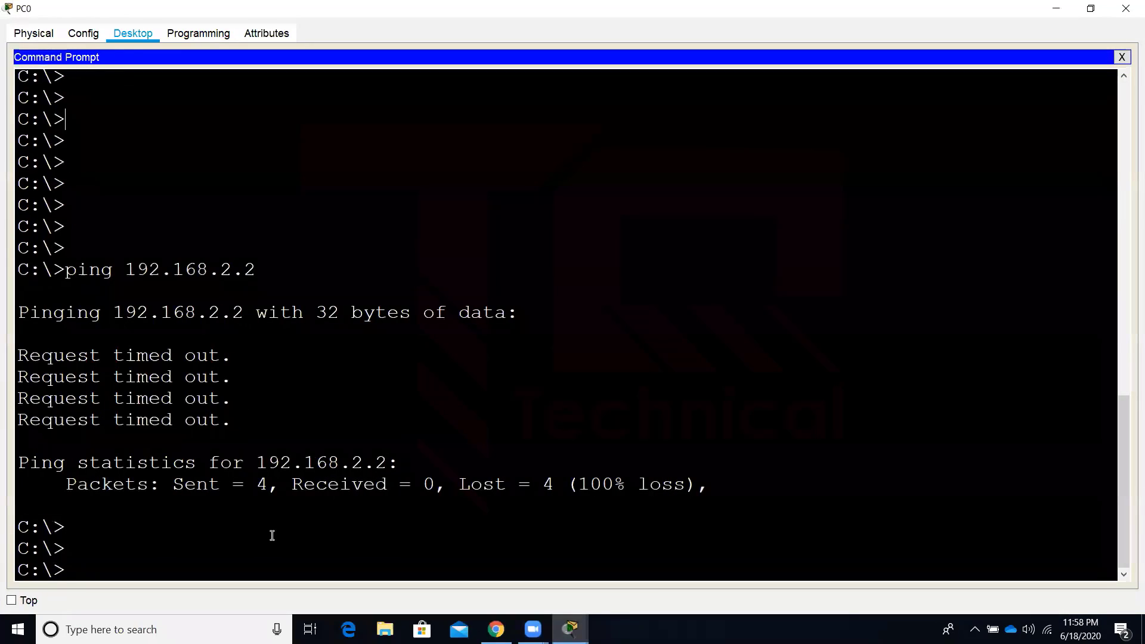
{"action": "type", "text": "ping 192.68"}
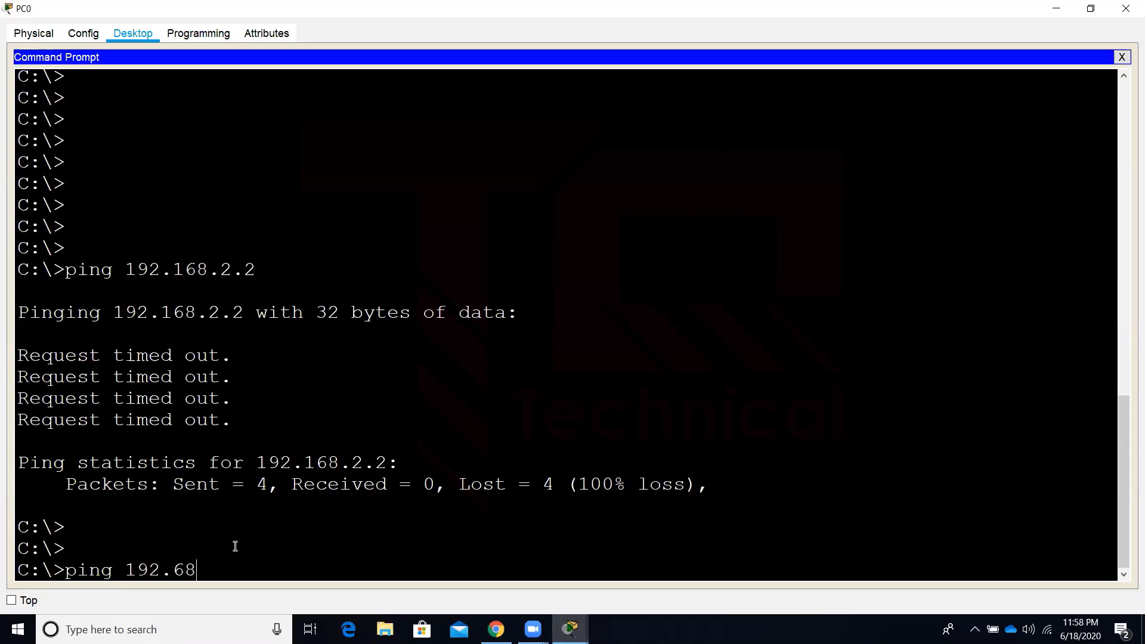
{"action": "key", "text": "BackSpace"}
{"action": "key", "text": "BackSpace"}
{"action": "type", "text": "168.2.2"}
{"action": "key", "text": "Return"}
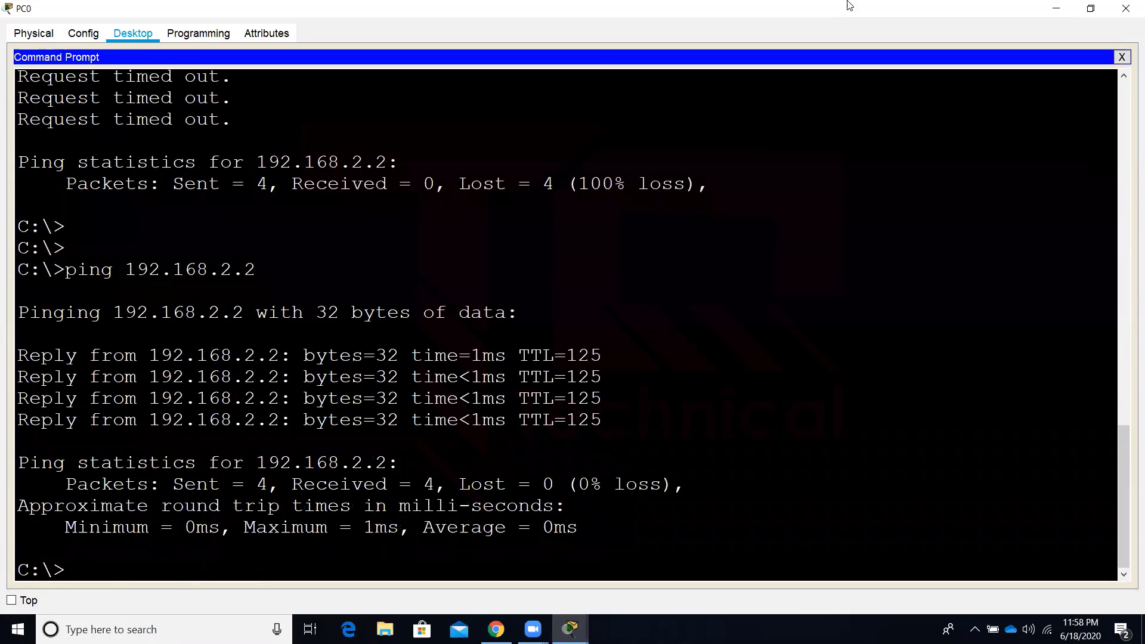
{"action": "left_click", "coordinate": [1056, 12]}
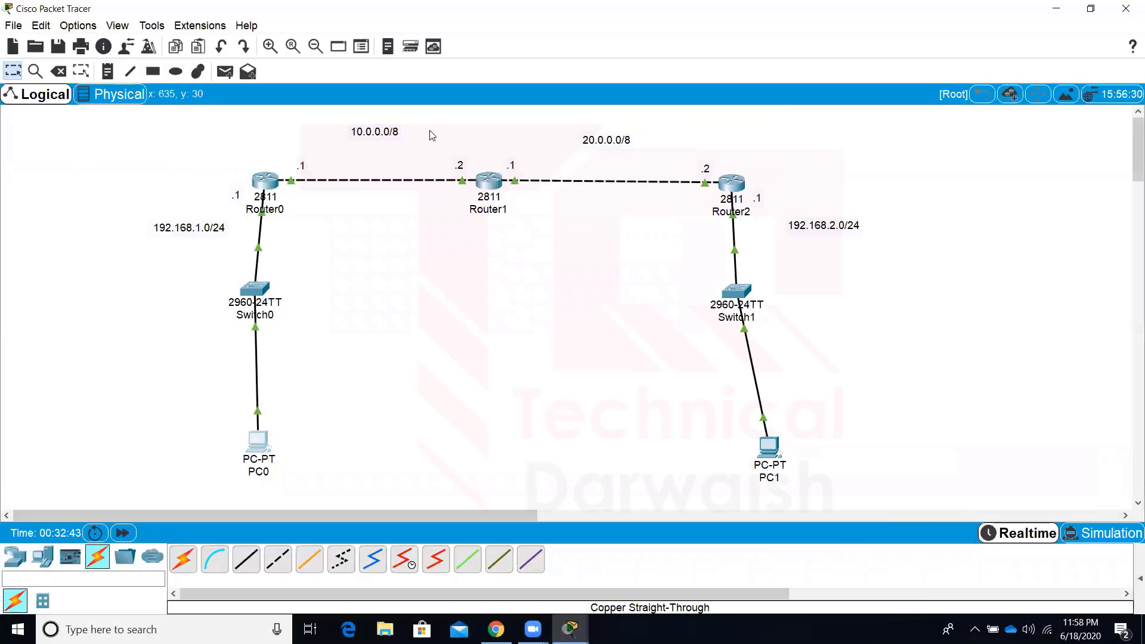
{"action": "left_click_drag", "start_coordinate": [433, 134], "coordinate": [534, 221]}
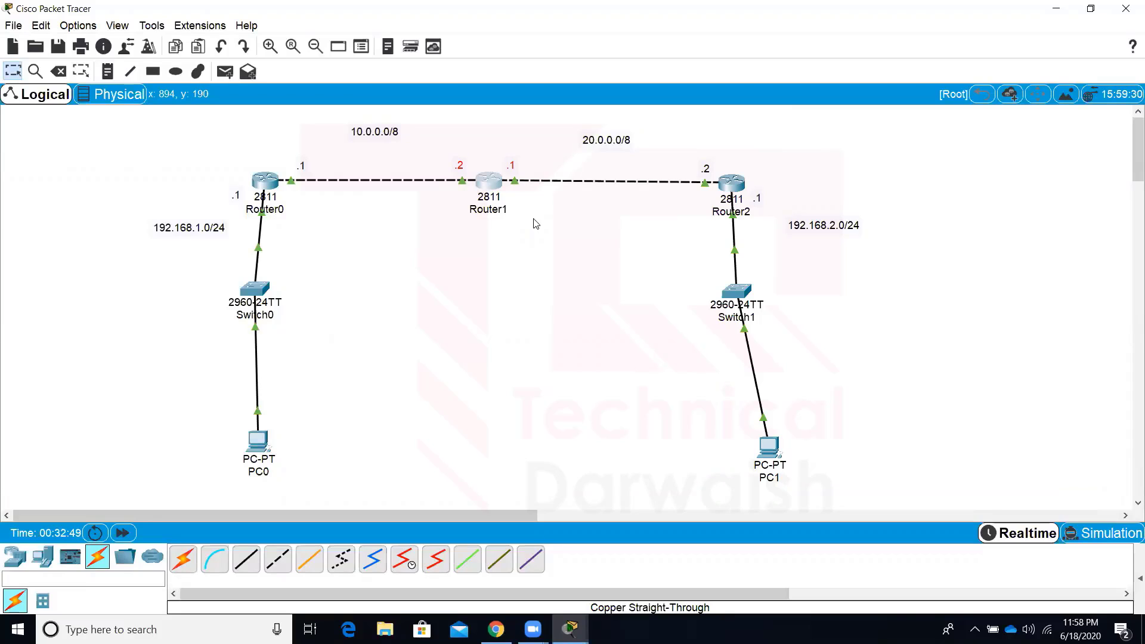
{"action": "left_click", "coordinate": [694, 166]}
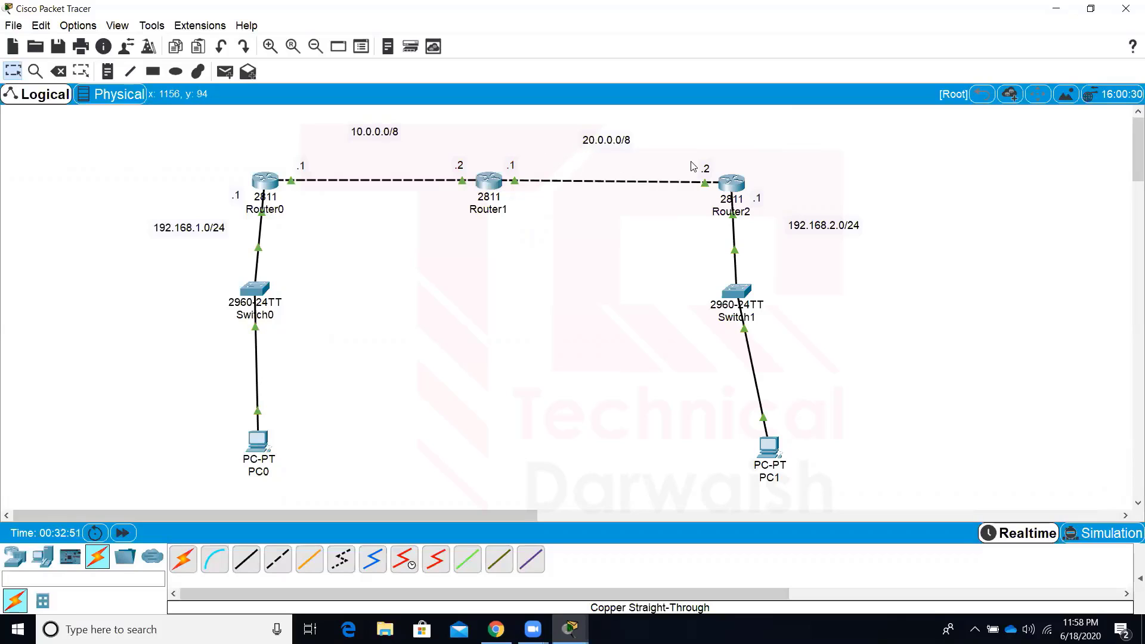
{"action": "left_click_drag", "start_coordinate": [690, 160], "coordinate": [752, 205]}
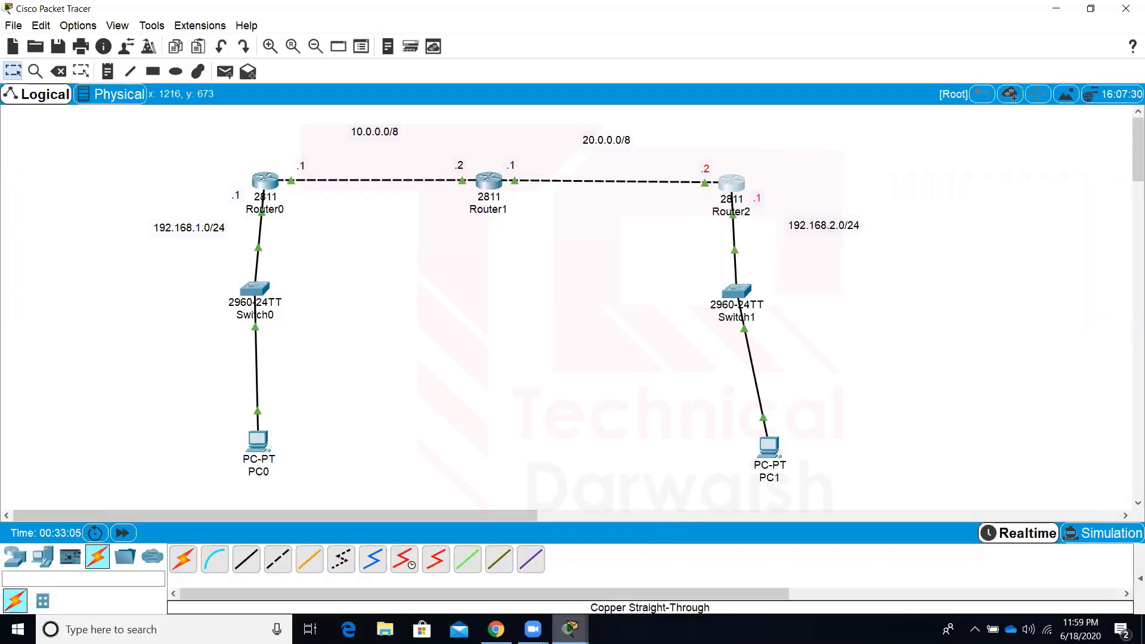
Switch to the other Packet Tracer topology, with four routers connected in a ring.
{"action": "mouse_move", "coordinate": [569, 629]}
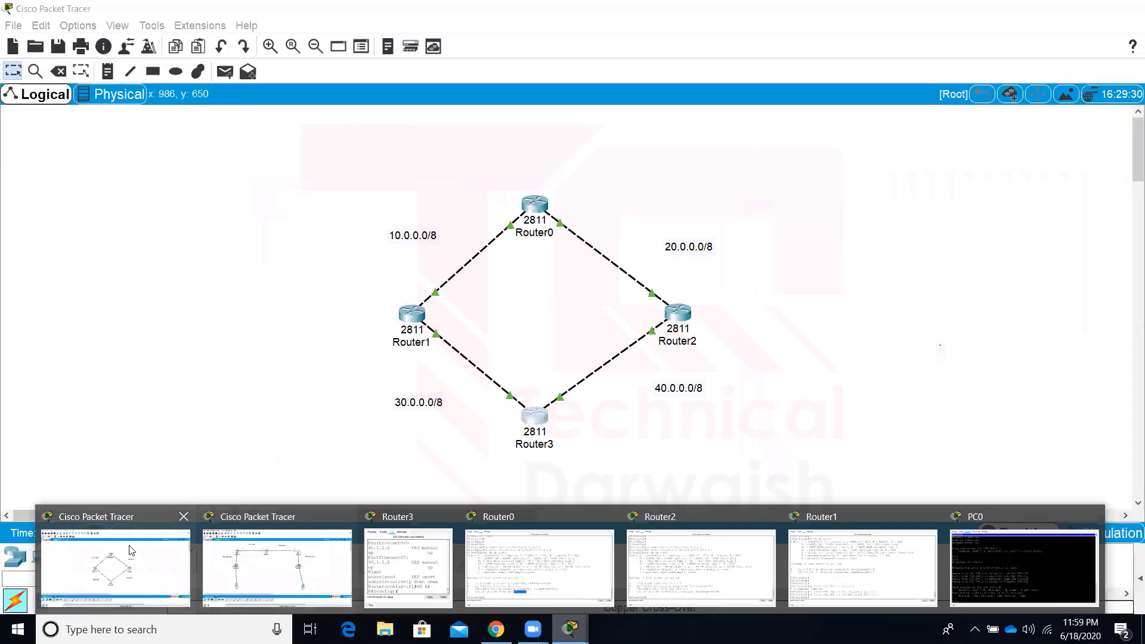
{"action": "left_click", "coordinate": [132, 550]}
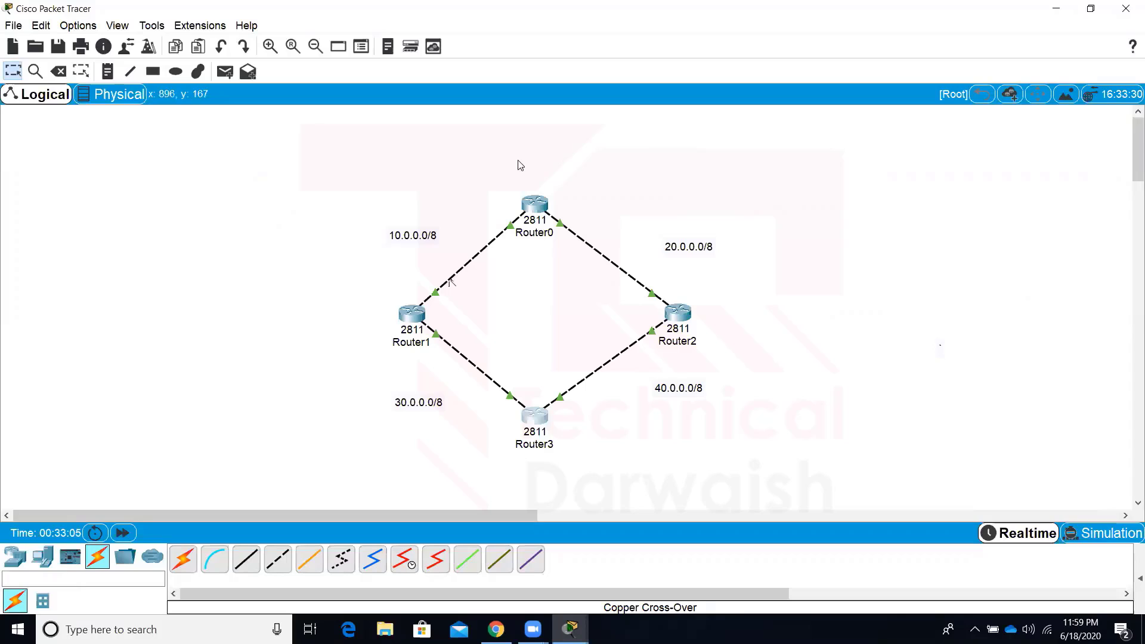
{"action": "left_click_drag", "start_coordinate": [387, 296], "coordinate": [452, 322]}
{"action": "left_click_drag", "start_coordinate": [646, 299], "coordinate": [725, 351]}
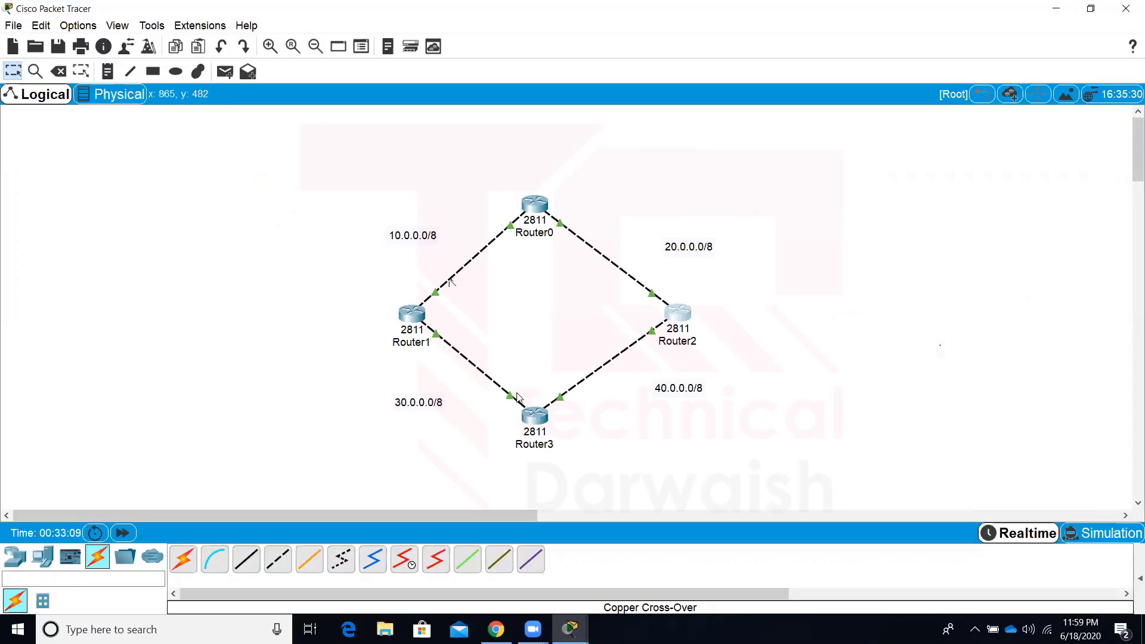
{"action": "left_click_drag", "start_coordinate": [517, 392], "coordinate": [547, 428]}
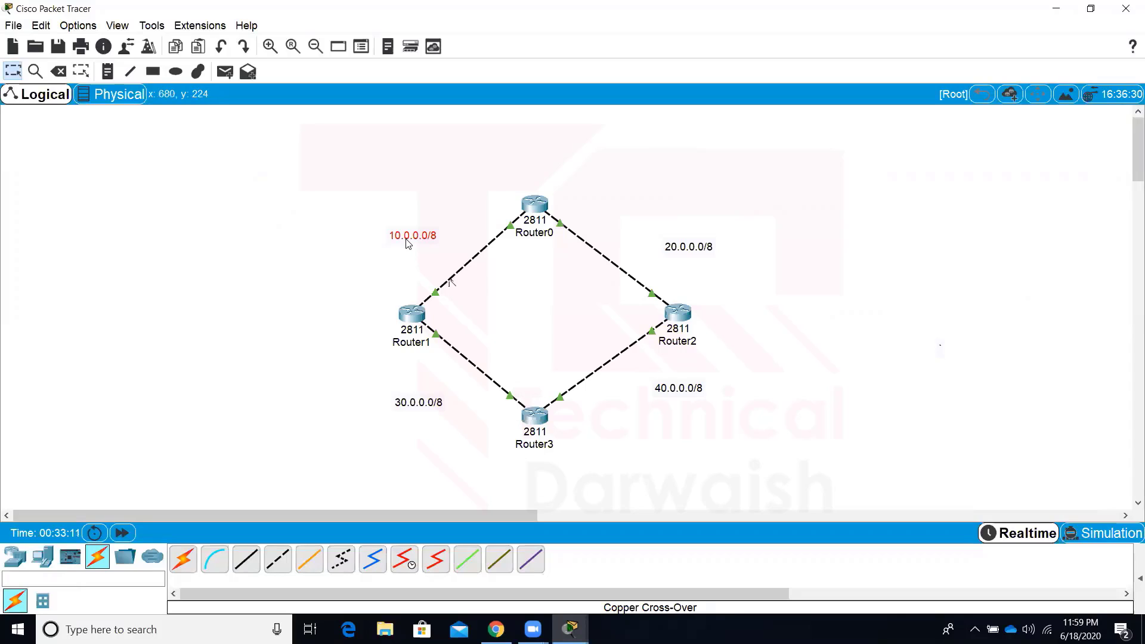
Move the 10.0.0.0/8, 30.0.0.0/8, 20.0.0.0/8 and 40.0.0.0/8 labels closer to their links.
{"action": "left_click_drag", "start_coordinate": [403, 245], "coordinate": [425, 246]}
{"action": "mouse_move", "coordinate": [425, 406]}
{"action": "left_mouse_down"}
{"action": "mouse_move", "coordinate": [464, 396]}
{"action": "mouse_move", "coordinate": [446, 399]}
{"action": "left_mouse_up"}
{"action": "left_click_drag", "start_coordinate": [697, 257], "coordinate": [673, 247]}
{"action": "left_click_drag", "start_coordinate": [697, 397], "coordinate": [681, 395]}
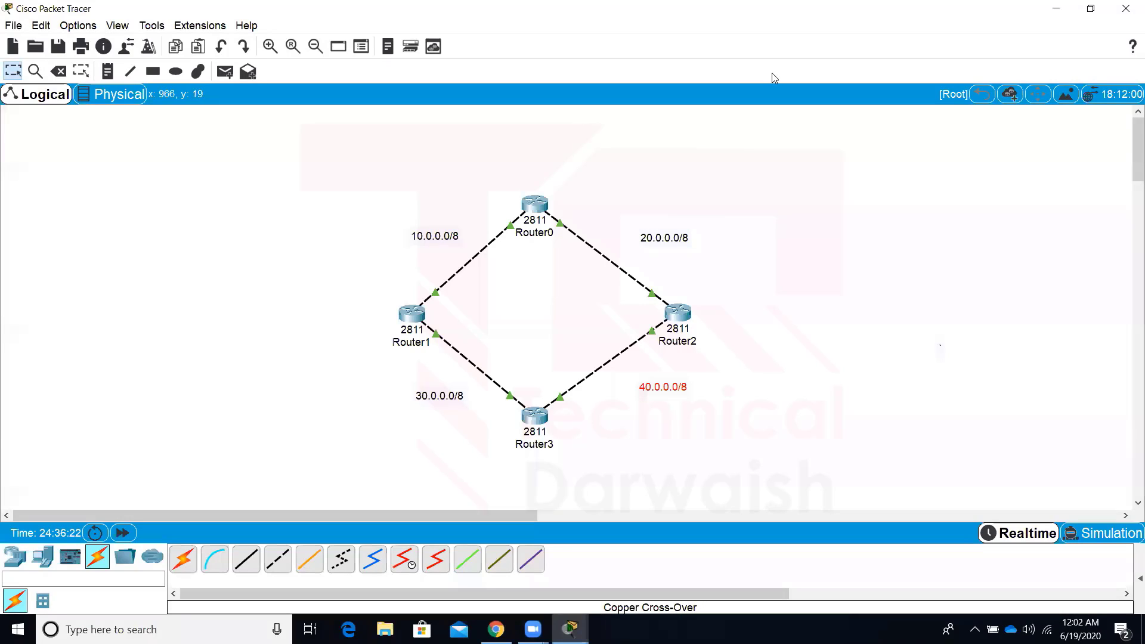
Open Router0's command line in a maximized window and enter global configuration mode.
{"action": "left_click", "coordinate": [534, 205]}
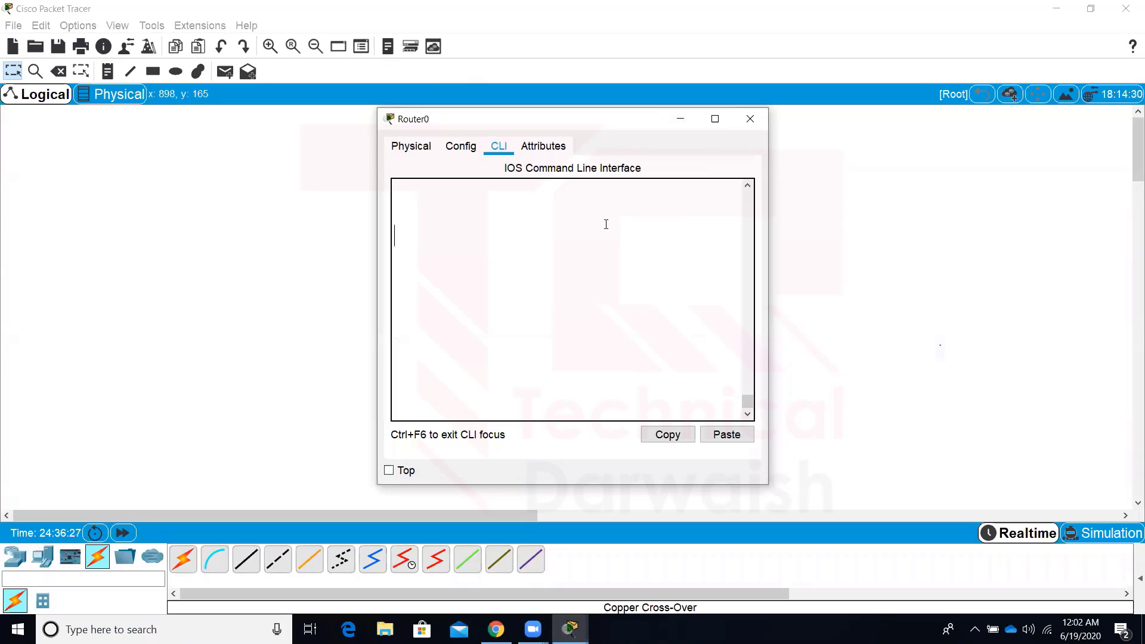
{"action": "left_click", "coordinate": [714, 119]}
{"action": "key", "text": "Return"}
{"action": "key", "text": "Return"}
{"action": "key", "text": "Return"}
{"action": "key", "text": "Return"}
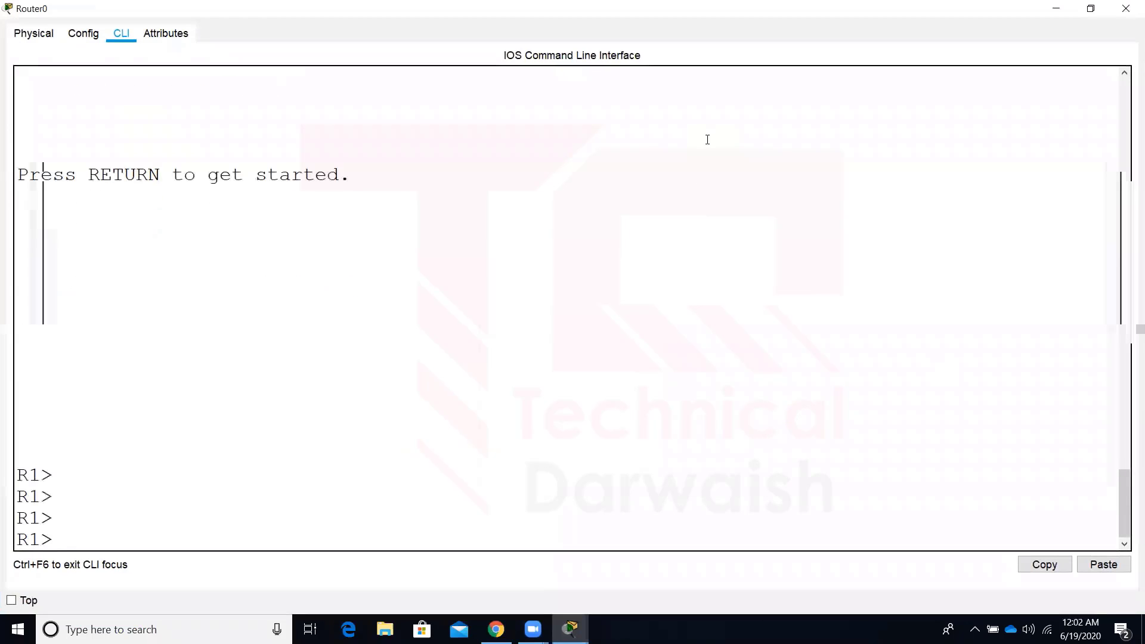
{"action": "type", "text": "ena"}
{"action": "key", "text": "Return"}
{"action": "type", "text": "config t"}
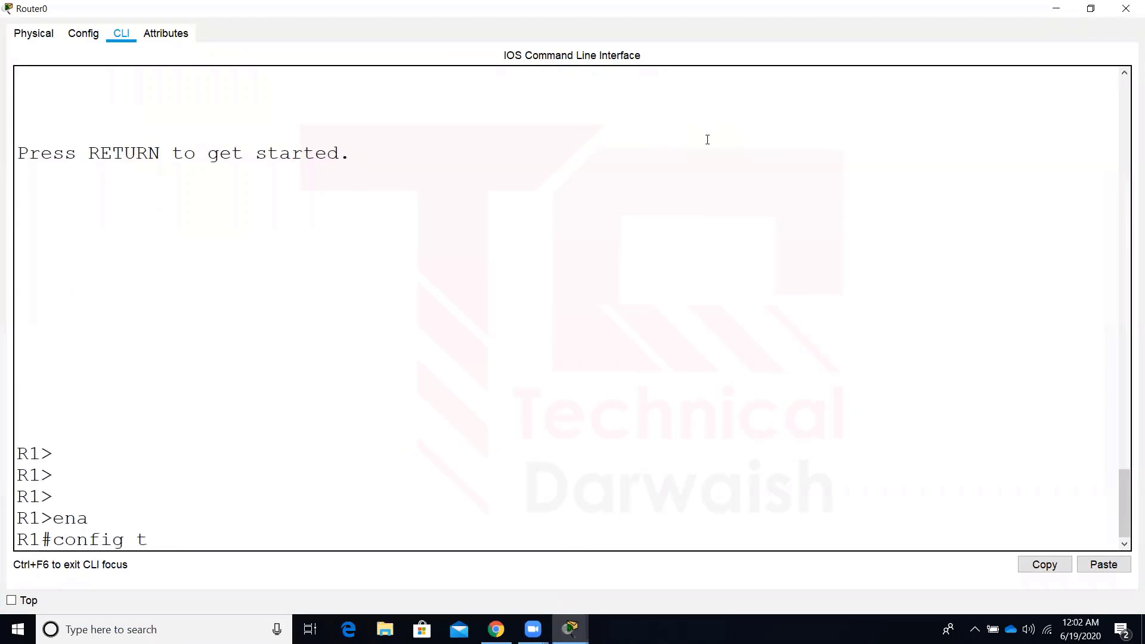
{"action": "key", "text": "Return"}
{"action": "key", "text": "Return"}
{"action": "key", "text": "Return"}
{"action": "key", "text": "Return"}
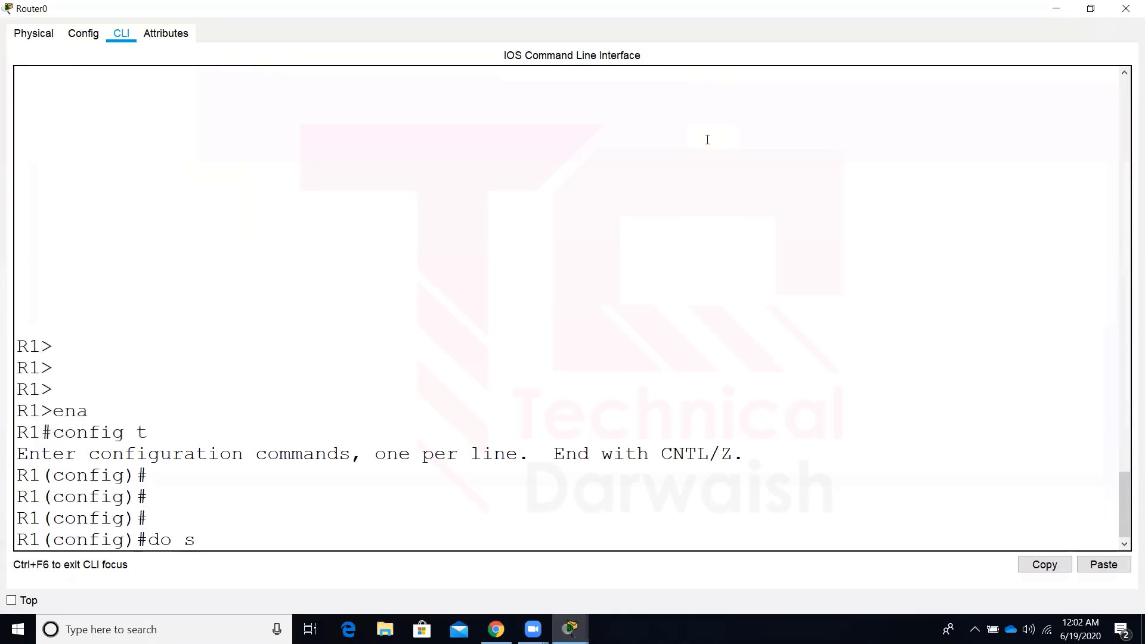
Display Router0's interface summary with do sh ip int br and its routing table with do sh ip route, and close its window.
{"action": "type", "text": "do sh ip int br"}
{"action": "key", "text": "Return"}
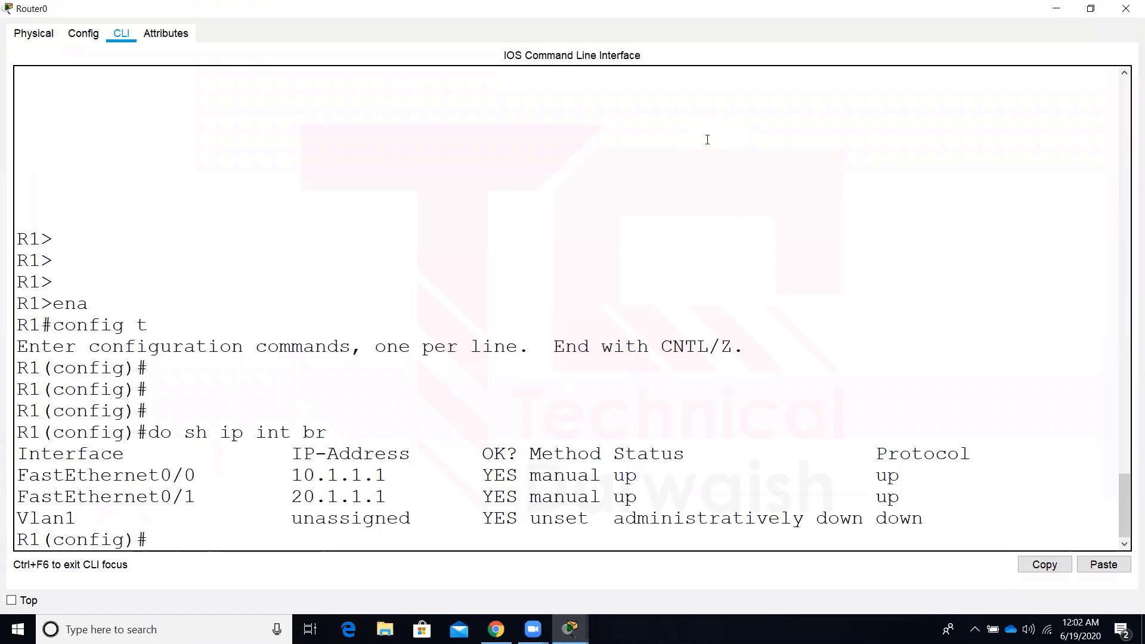
{"action": "key", "text": "Return"}
{"action": "key", "text": "Return"}
{"action": "key", "text": "Return"}
{"action": "key", "text": "Return"}
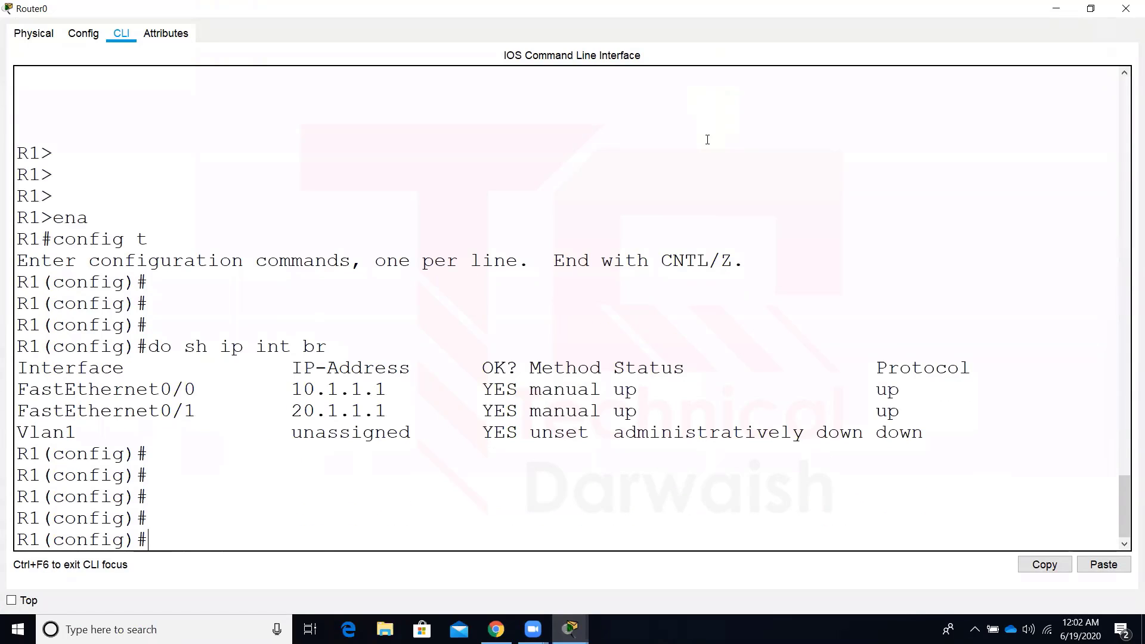
{"action": "type", "text": "do sh ip route"}
{"action": "key", "text": "Return"}
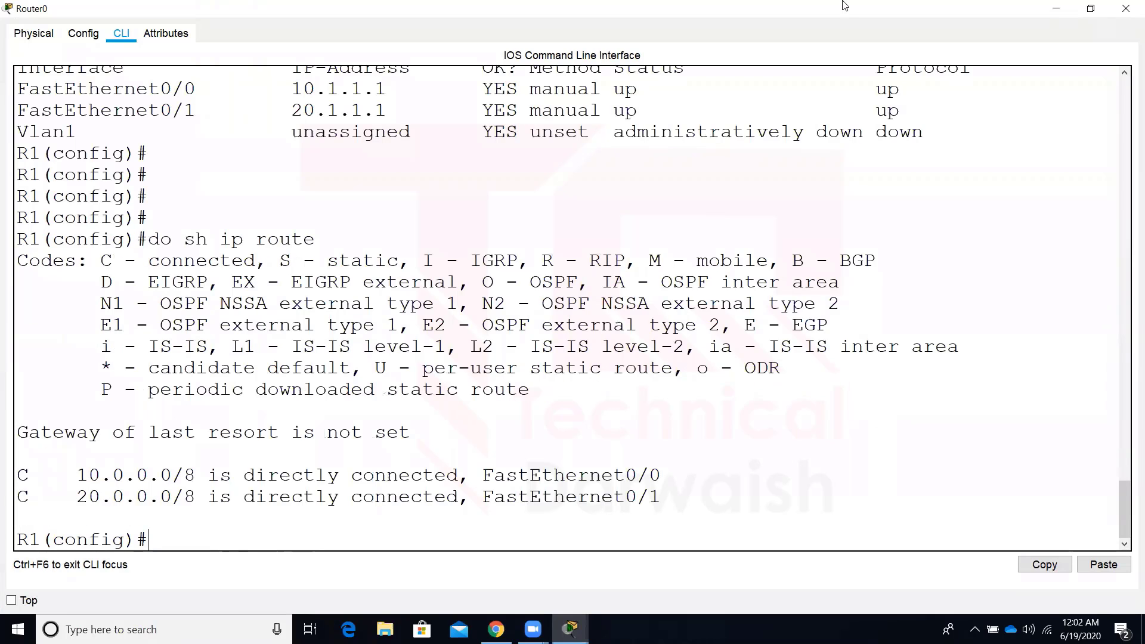
{"action": "left_click", "coordinate": [1126, 8]}
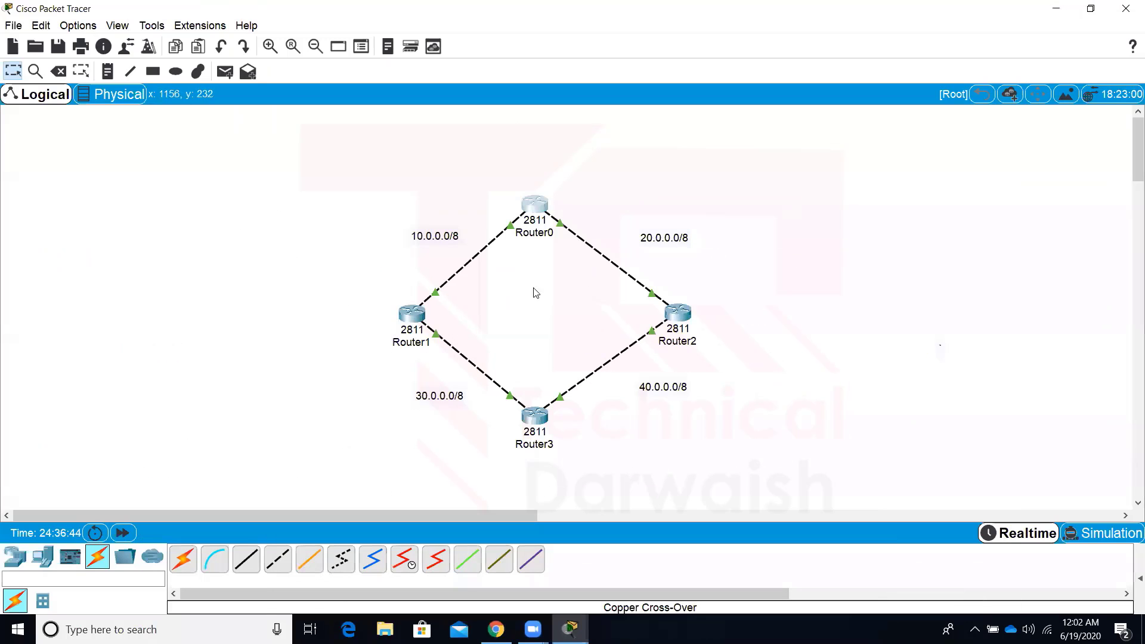
Open Router1's command line in a maximized window and enter global configuration mode.
{"action": "left_click", "coordinate": [416, 313]}
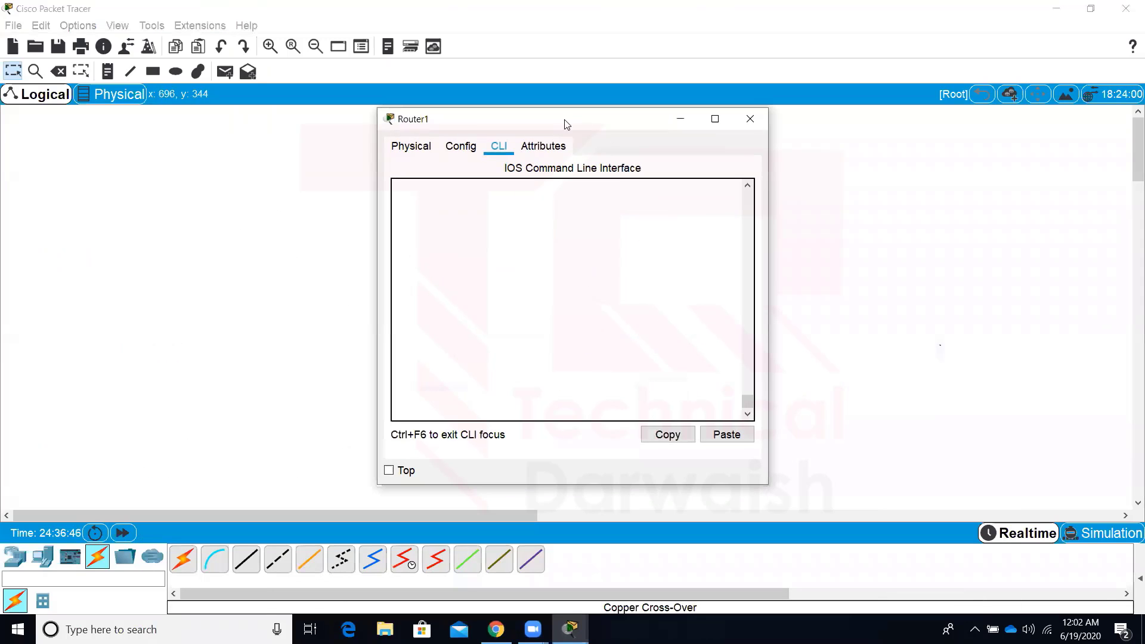
{"action": "left_click", "coordinate": [715, 119]}
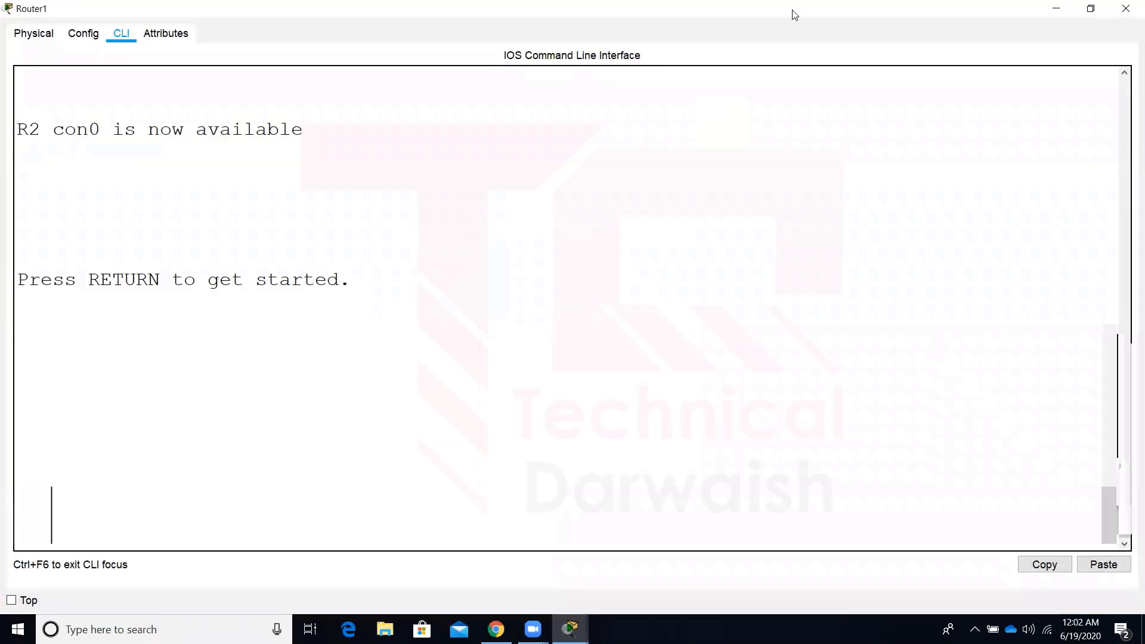
{"action": "key", "text": "Return"}
{"action": "key", "text": "Return"}
{"action": "key", "text": "Return"}
{"action": "key", "text": "Return"}
{"action": "type", "text": "ena"}
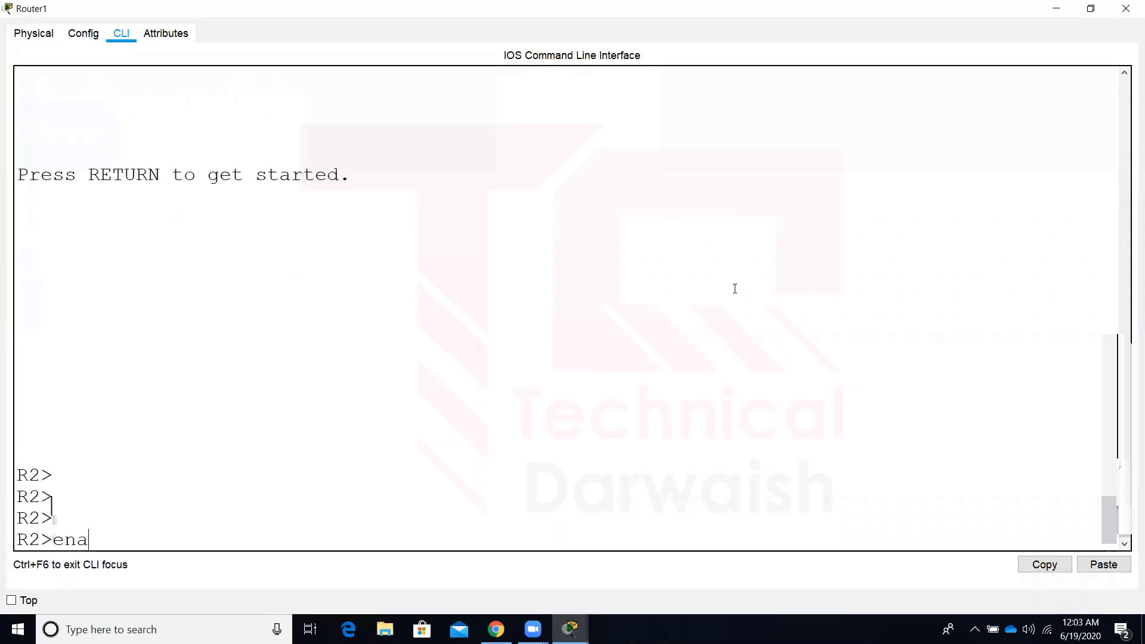
{"action": "key", "text": "Return"}
{"action": "type", "text": "config t"}
{"action": "key", "text": "Return"}
{"action": "key", "text": "Return"}
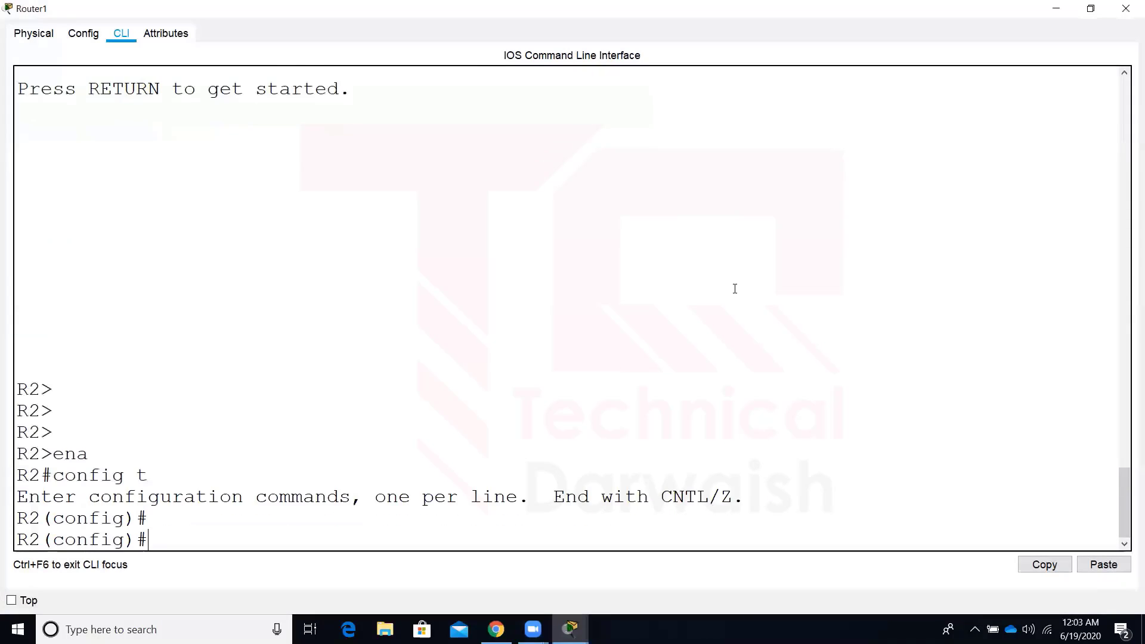
{"action": "key", "text": "Return"}
Display Router1's interface summary with do sh ip int br and its routing table with do sh ip route, and close its window.
{"action": "type", "text": "do sh ip int br"}
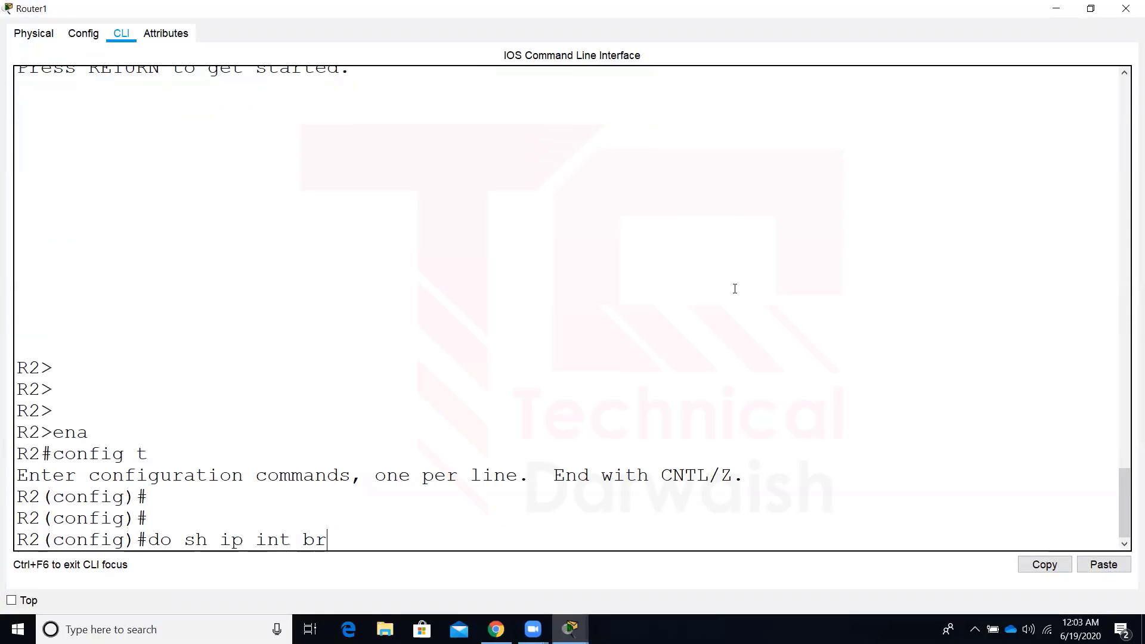
{"action": "key", "text": "Return"}
{"action": "type", "text": "do sh ip route"}
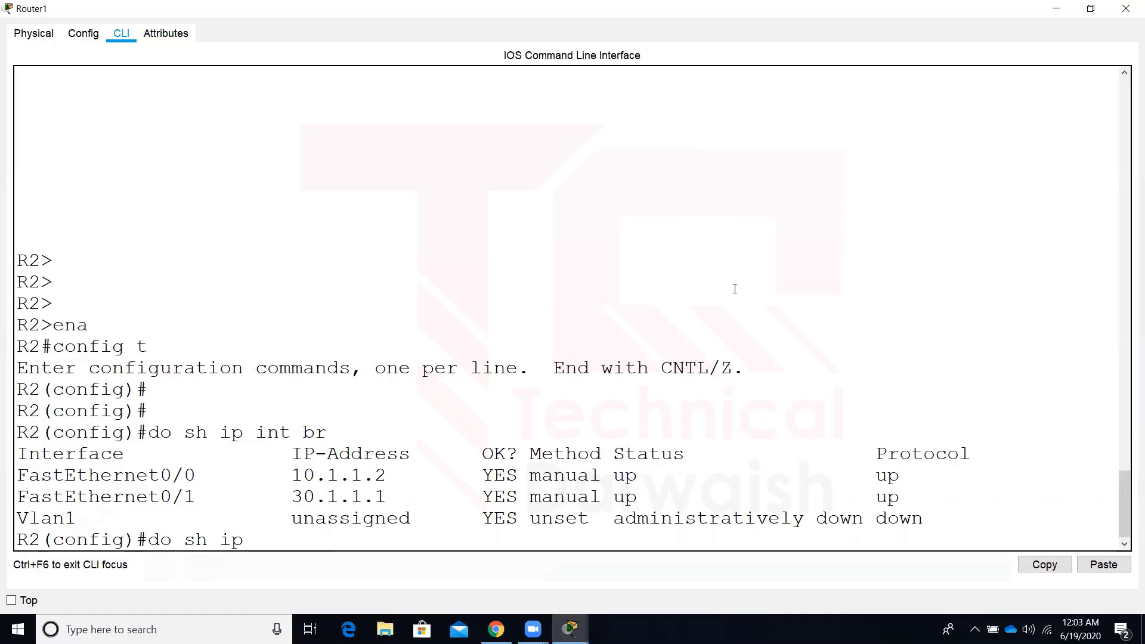
{"action": "key", "text": "Return"}
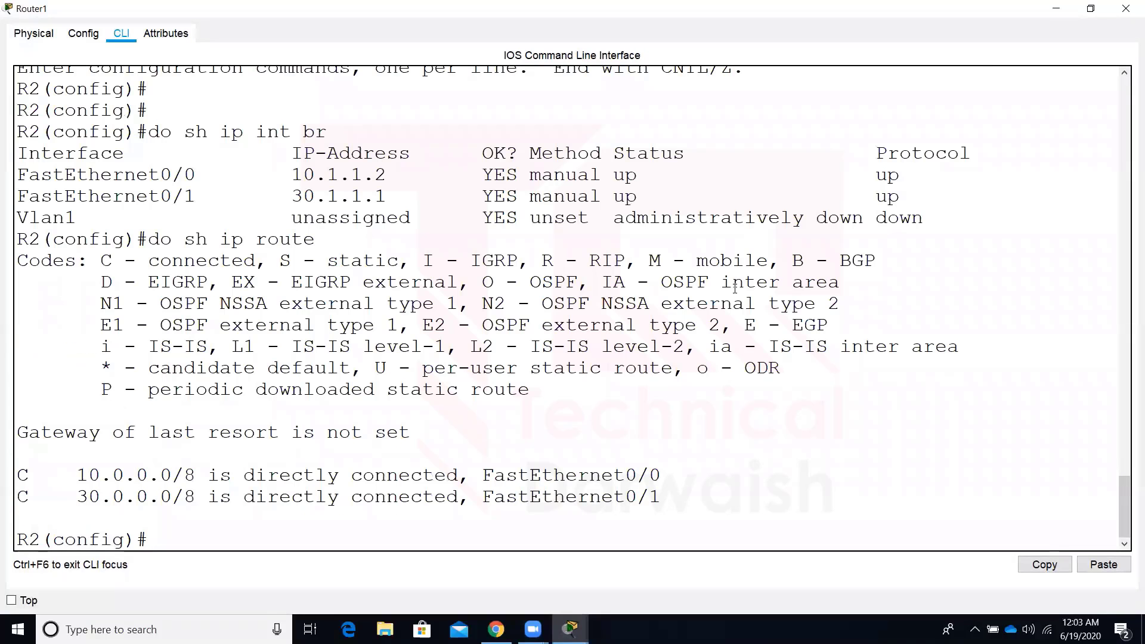
{"action": "left_click", "coordinate": [1125, 8]}
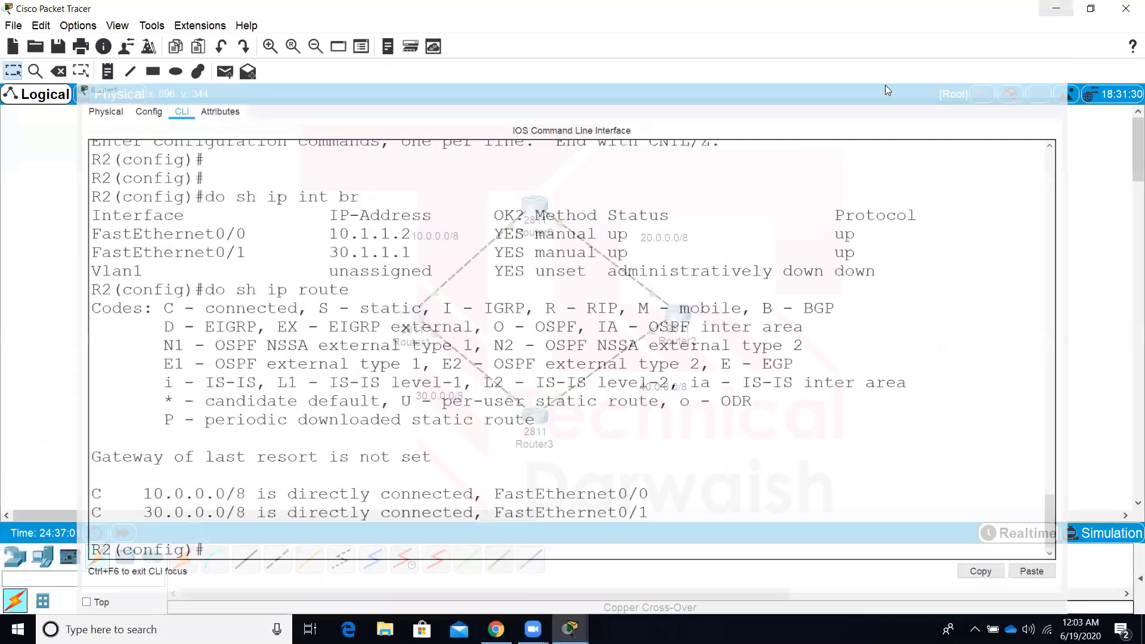
Open Router2's command line in a maximized window and enter global configuration mode.
{"action": "left_click", "coordinate": [678, 313]}
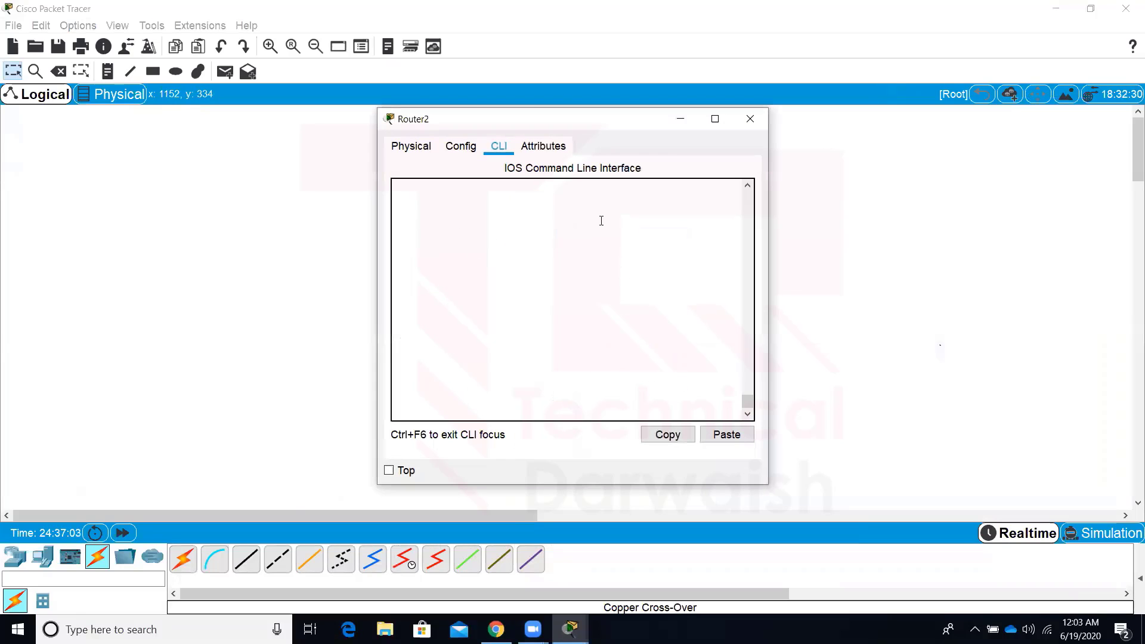
{"action": "left_click", "coordinate": [714, 118]}
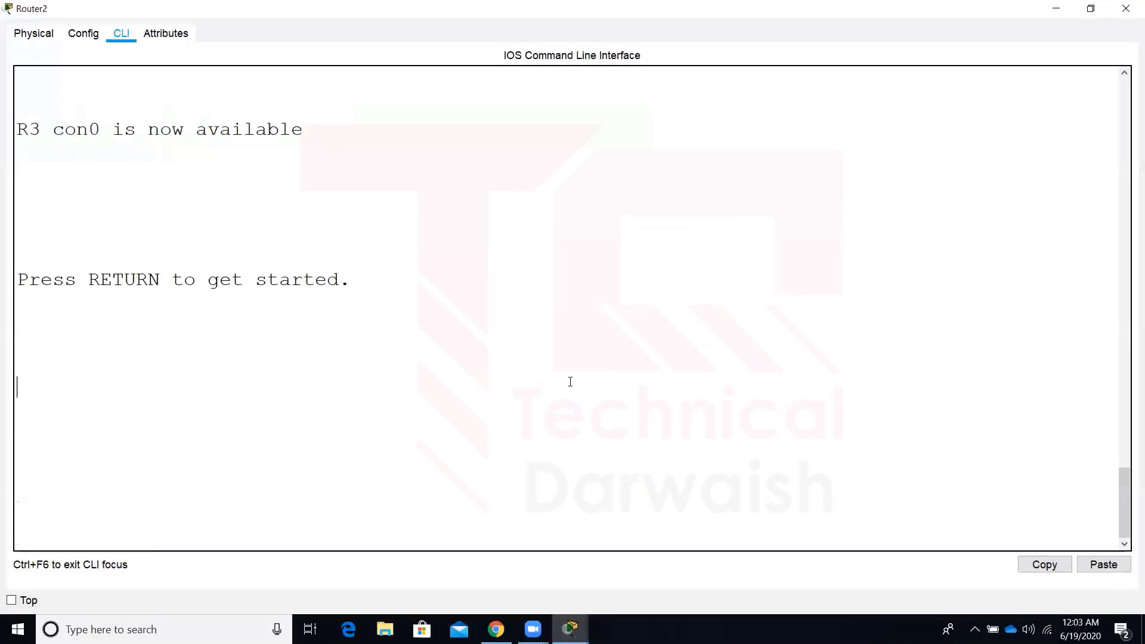
{"action": "key", "text": "Return"}
{"action": "key", "text": "Return"}
{"action": "key", "text": "Return"}
{"action": "key", "text": "Return"}
{"action": "type", "text": "ena"}
{"action": "key", "text": "Return"}
{"action": "type", "text": "config t"}
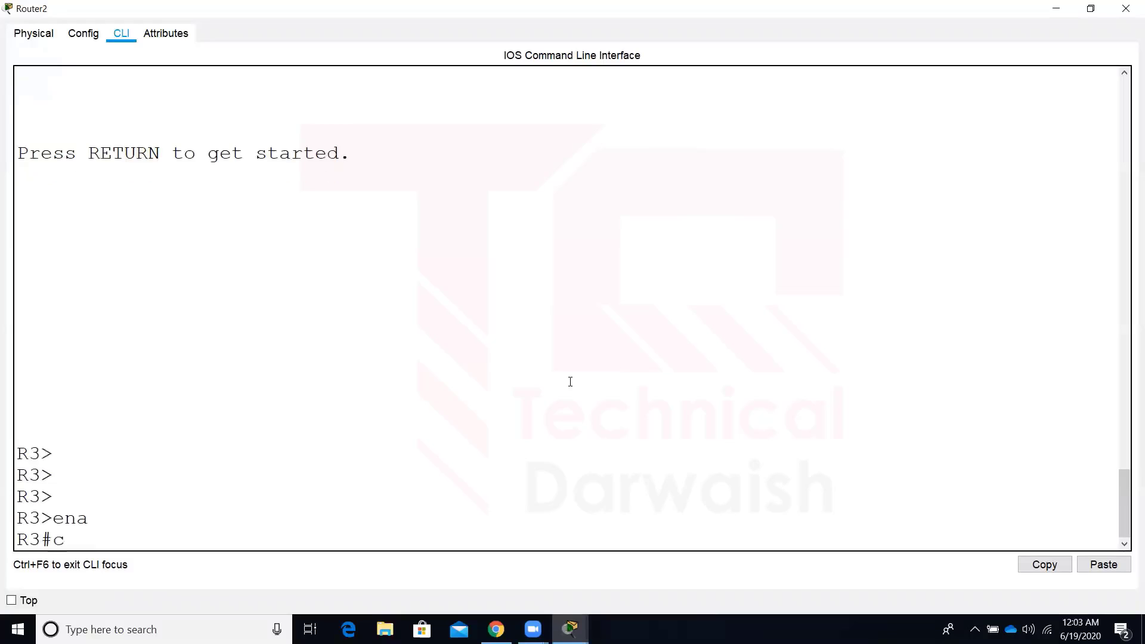
{"action": "key", "text": "Return"}
{"action": "key", "text": "Return"}
{"action": "key", "text": "Return"}
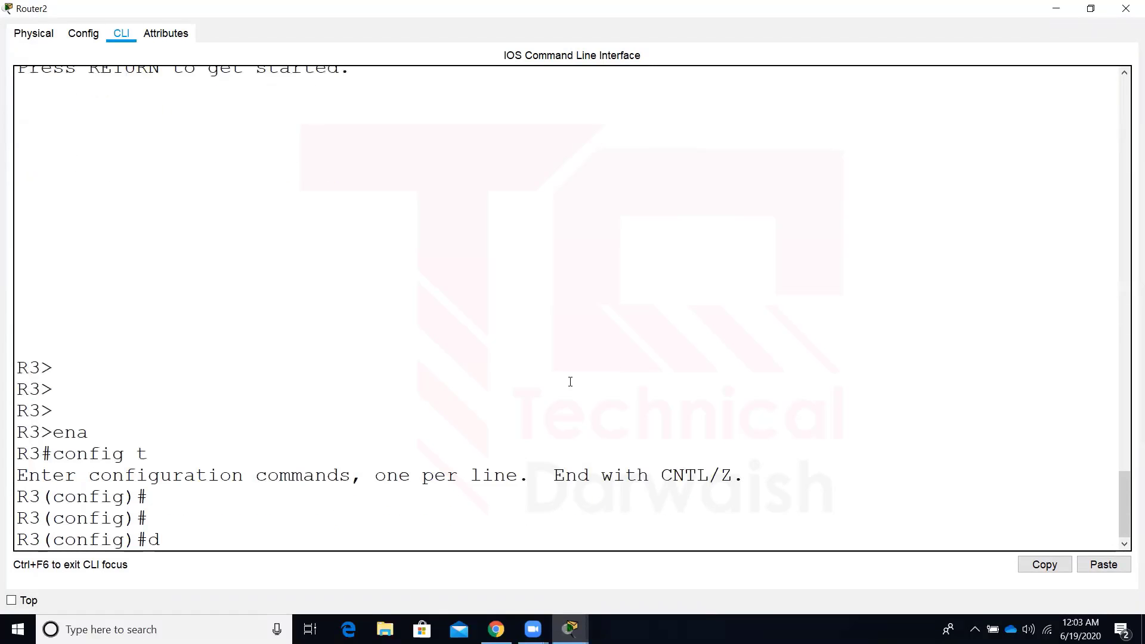
Display Router2's routing table with do sh ip route and its interface summary with do sh ip int br, and minimize its window.
{"action": "type", "text": "do sh ip route"}
{"action": "key", "text": "Return"}
{"action": "type", "text": "d"}
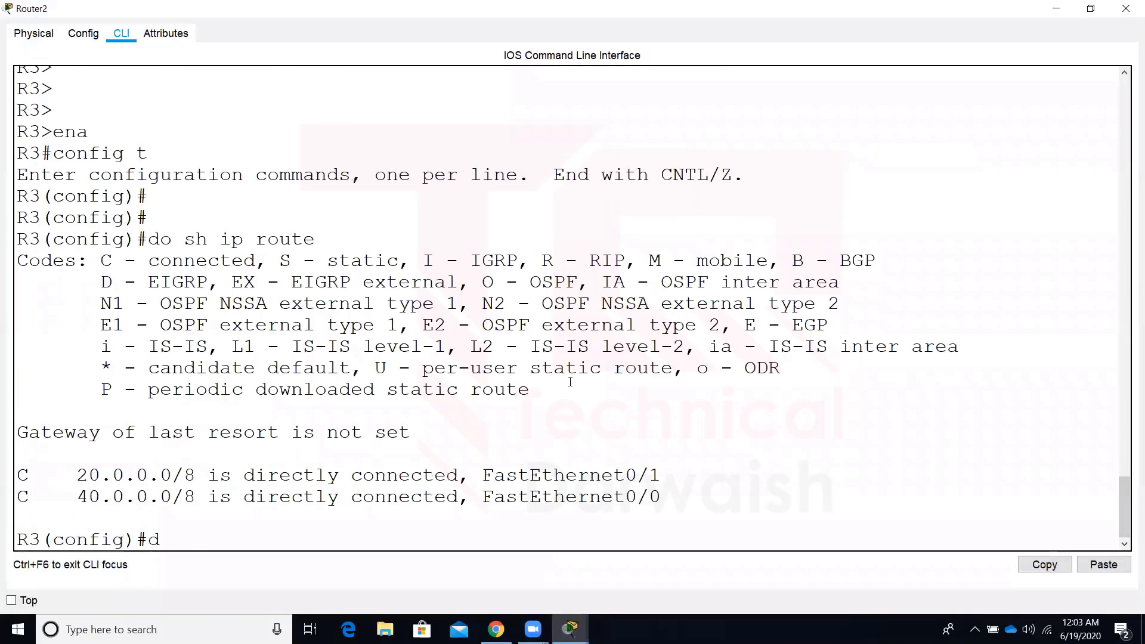
{"action": "type", "text": "o sh ip int br"}
{"action": "key", "text": "Return"}
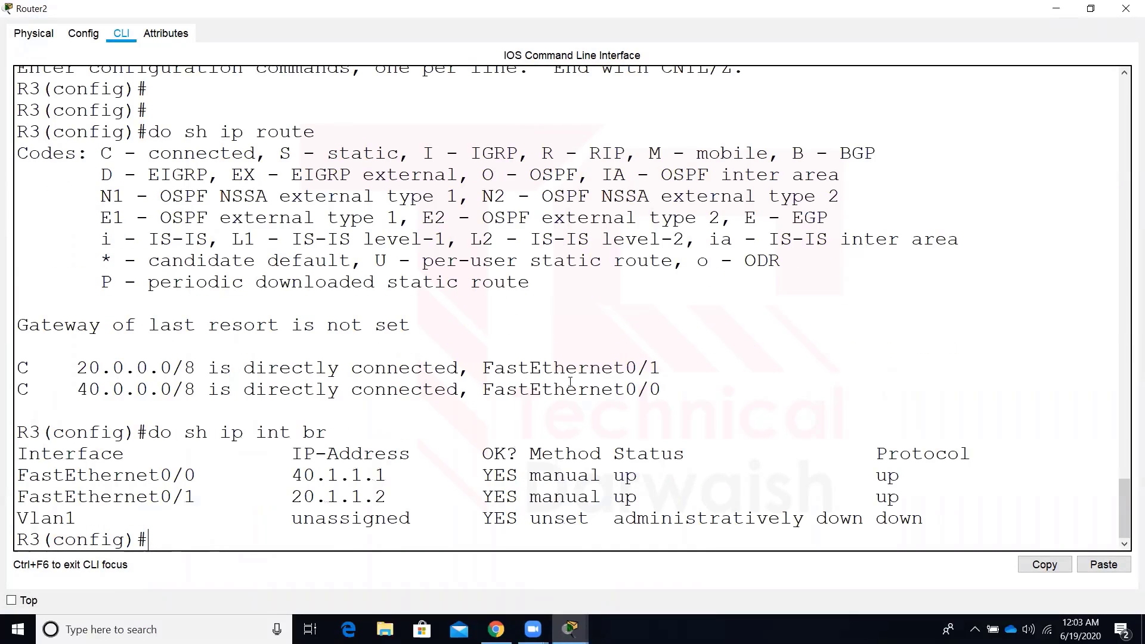
{"action": "left_click", "coordinate": [1056, 8]}
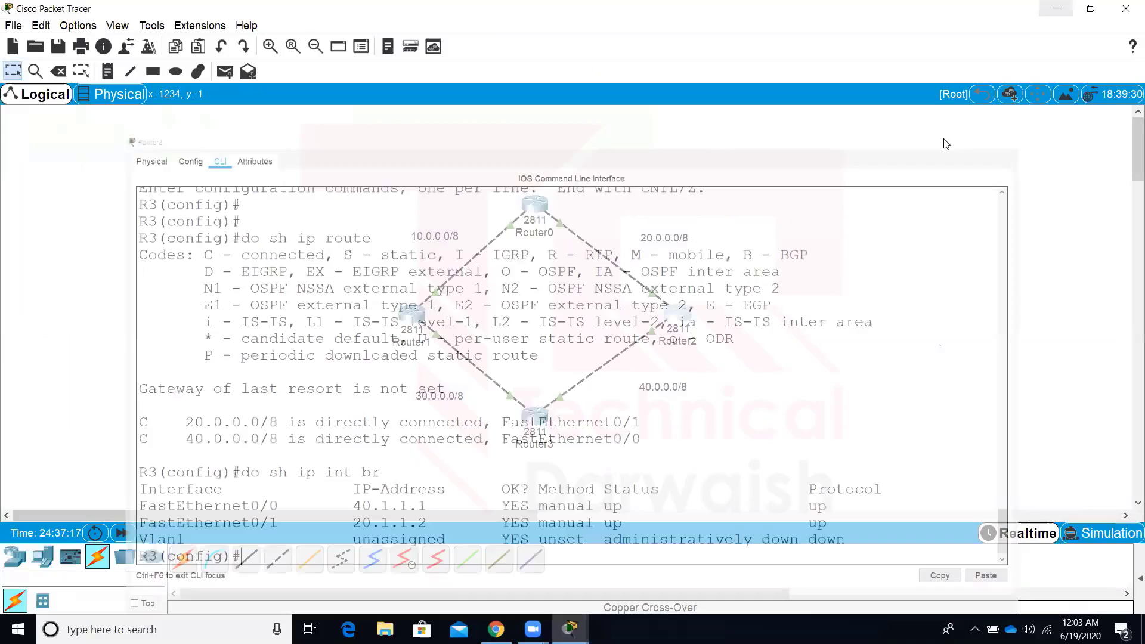
Open Router3's command line and enter privileged mode followed by global configuration mode.
{"action": "left_click", "coordinate": [546, 410]}
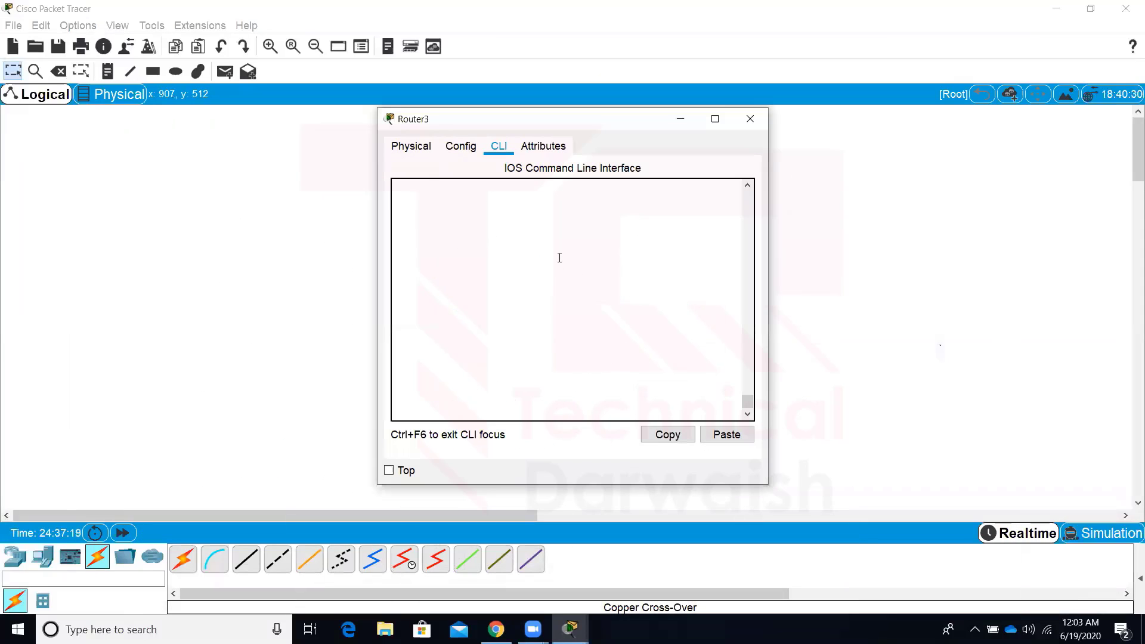
{"action": "key", "text": "Return"}
{"action": "key", "text": "Return"}
{"action": "key", "text": "Return"}
{"action": "key", "text": "Return"}
{"action": "type", "text": "ena"}
{"action": "key", "text": "Return"}
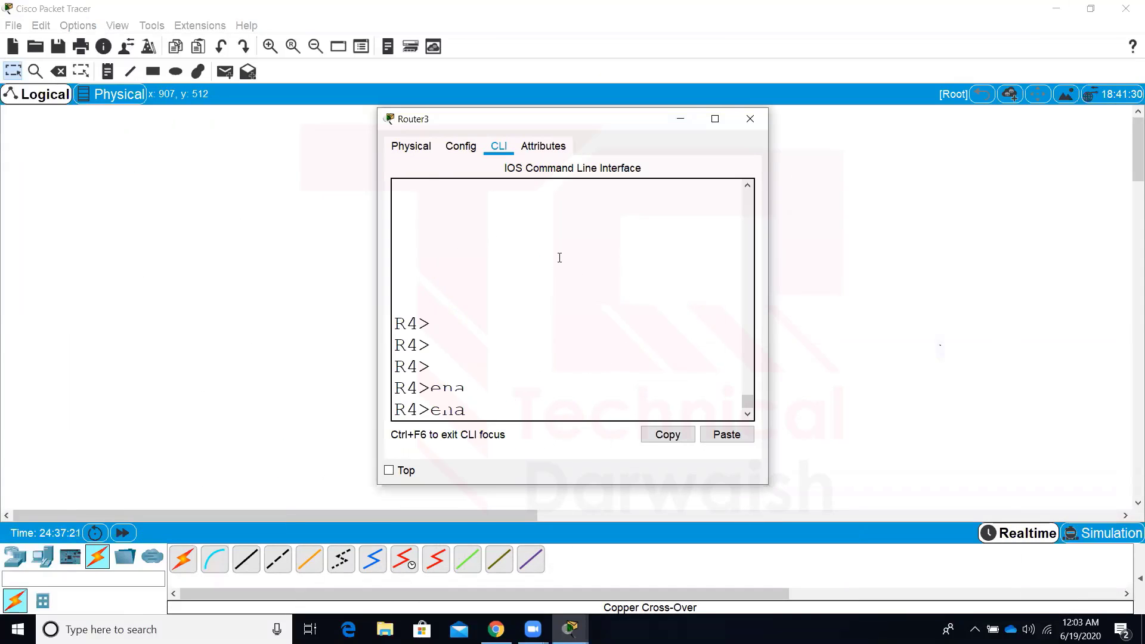
{"action": "type", "text": "config t"}
{"action": "key", "text": "Return"}
{"action": "key", "text": "Return"}
{"action": "key", "text": "Return"}
{"action": "key", "text": "Return"}
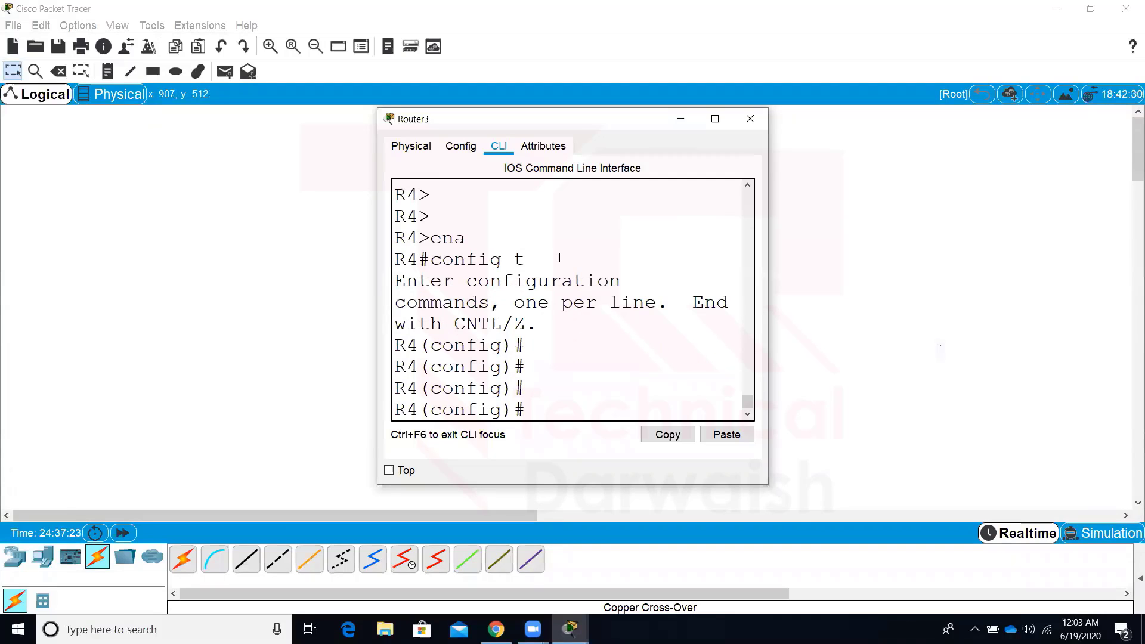
Display Router3's interface summary with do sh ip int br and its routing table with do sh ip route, and minimize its window.
{"action": "type", "text": "do sh ip int br"}
{"action": "key", "text": "Return"}
{"action": "type", "text": "do sh "}
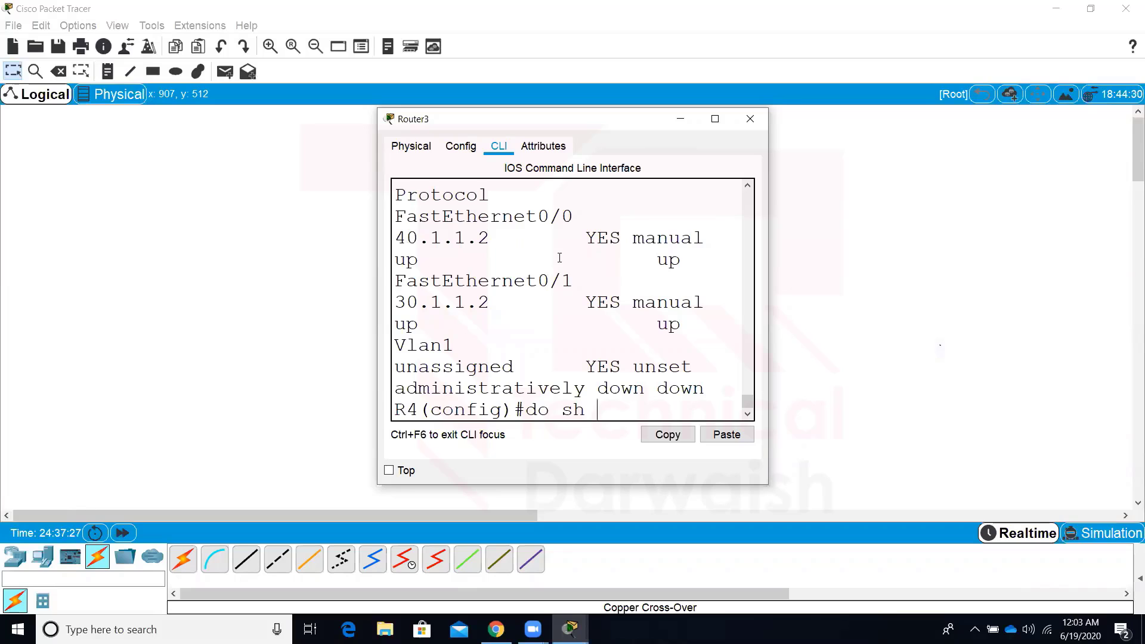
{"action": "type", "text": "ip route"}
{"action": "key", "text": "Return"}
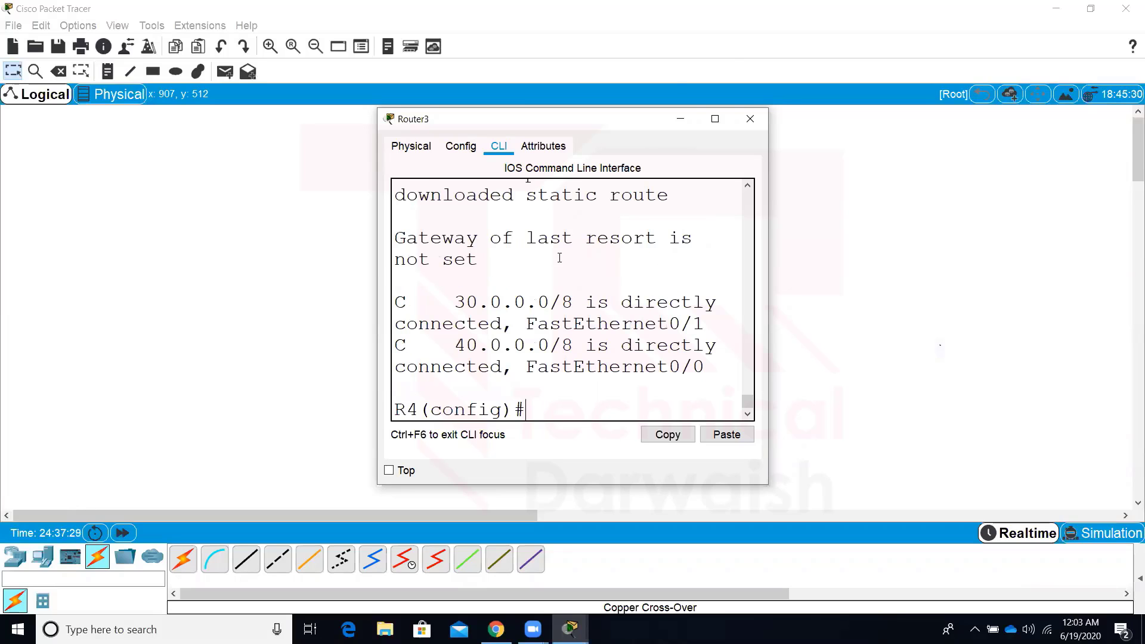
{"action": "left_click", "coordinate": [715, 119]}
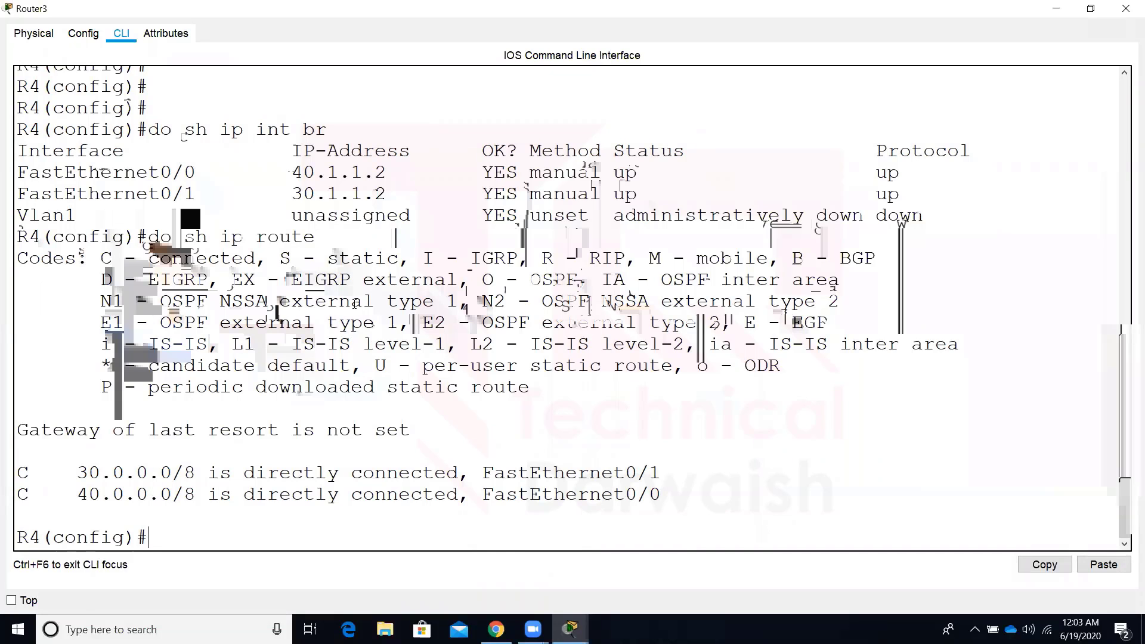
{"action": "left_click", "coordinate": [1056, 8]}
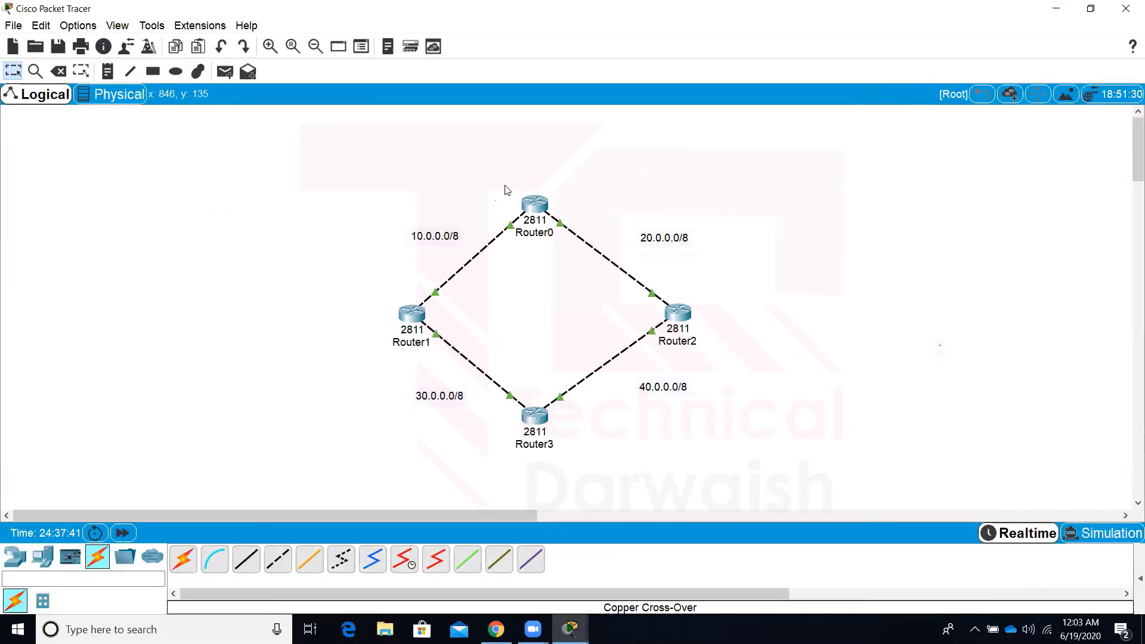
Move the 10.0.0.0/8, 20.0.0.0/8, 30.0.0.0/8 and 40.0.0.0/8 network labels closer to their links in the ring.
{"action": "left_click_drag", "start_coordinate": [515, 184], "coordinate": [556, 213]}
{"action": "left_click_drag", "start_coordinate": [442, 247], "coordinate": [455, 246]}
{"action": "left_click_drag", "start_coordinate": [657, 246], "coordinate": [634, 241]}
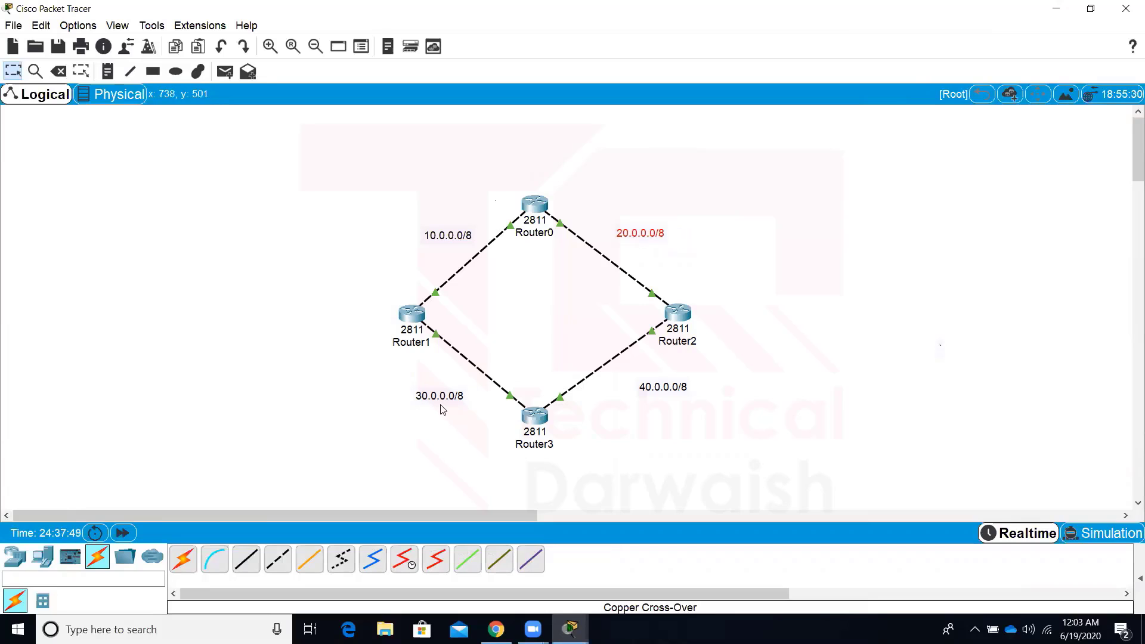
{"action": "left_click_drag", "start_coordinate": [444, 399], "coordinate": [437, 389]}
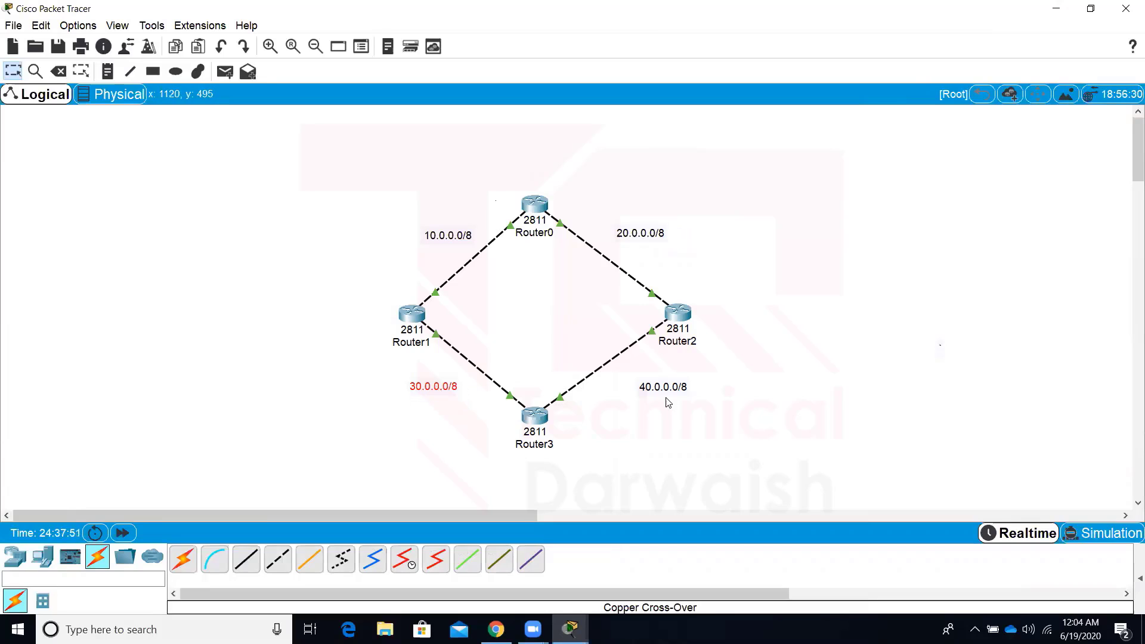
{"action": "left_click_drag", "start_coordinate": [668, 403], "coordinate": [662, 406]}
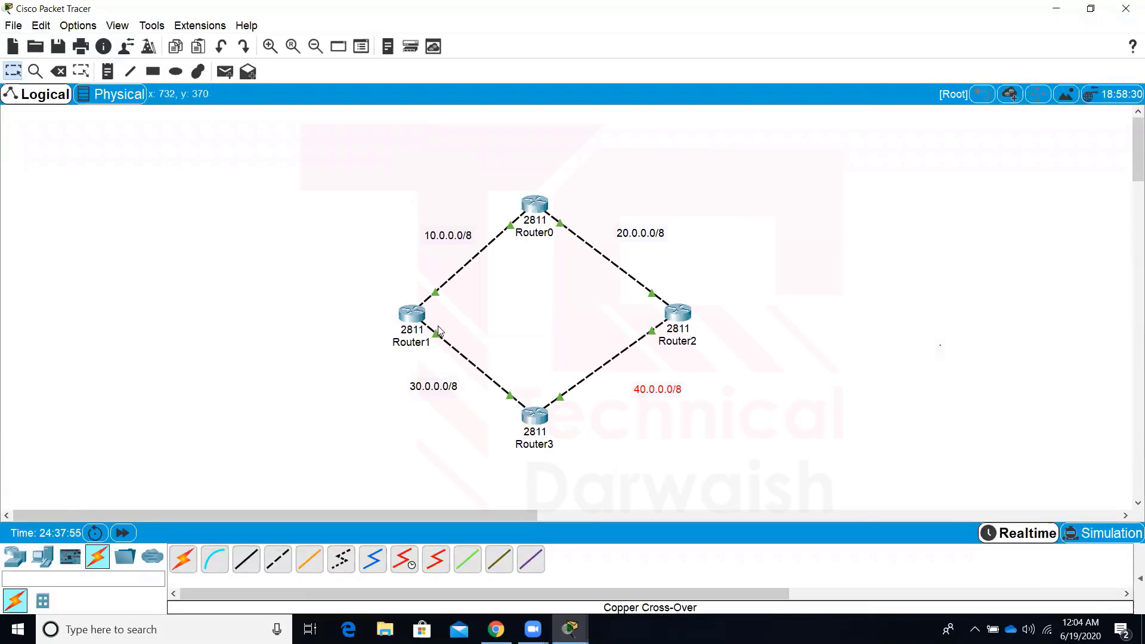
{"action": "left_click_drag", "start_coordinate": [459, 327], "coordinate": [481, 389]}
{"action": "left_click_drag", "start_coordinate": [503, 172], "coordinate": [640, 206]}
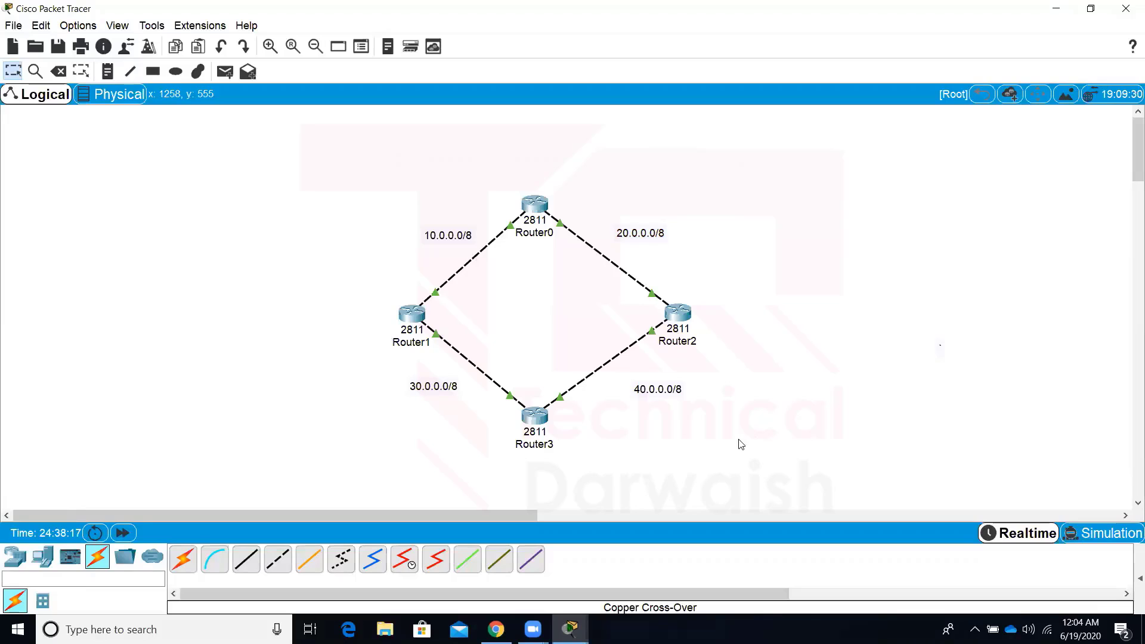
{"action": "left_click", "coordinate": [535, 206]}
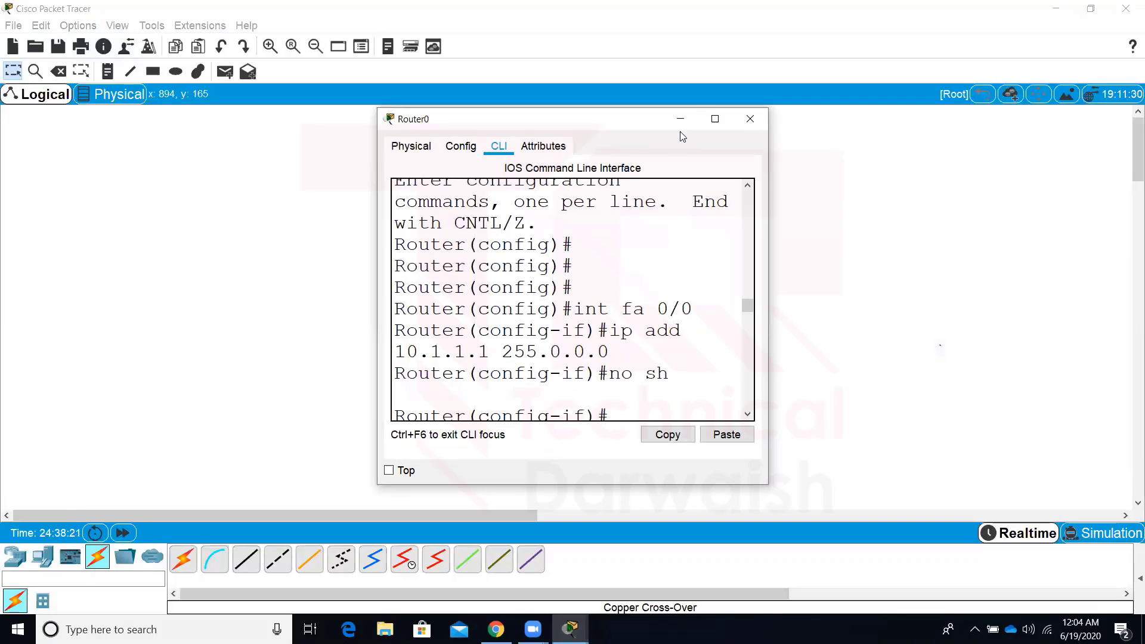
{"action": "left_click", "coordinate": [669, 119]}
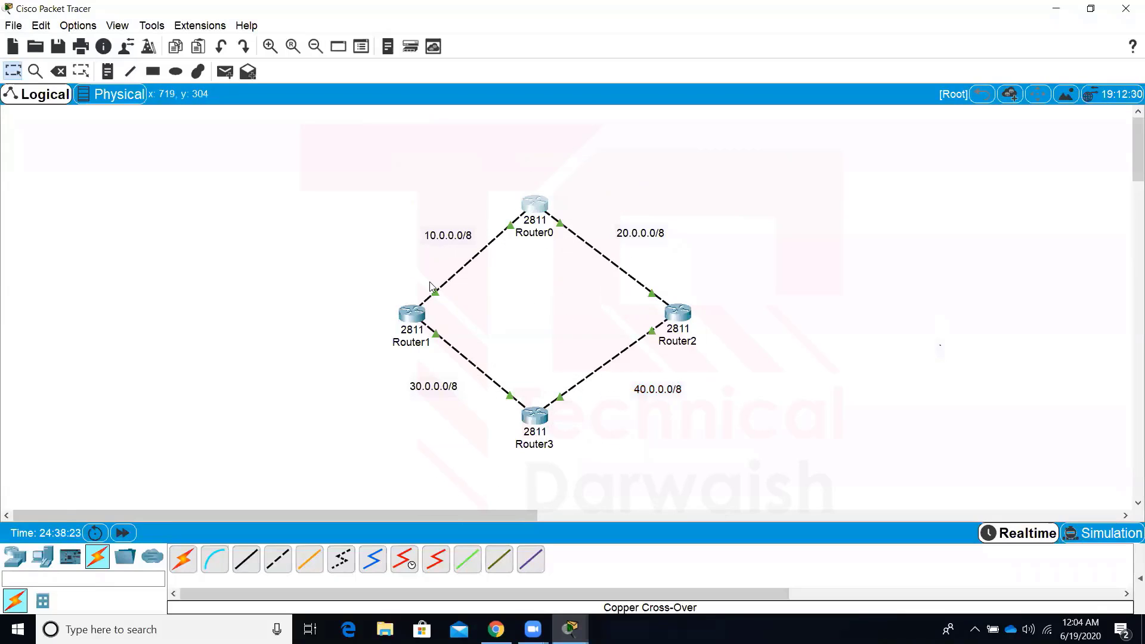
In Router0's maximized command line, add a static route to 30.0.0.0 255.0.0.0 via next hop 10.1.1.2.
{"action": "left_click", "coordinate": [534, 204]}
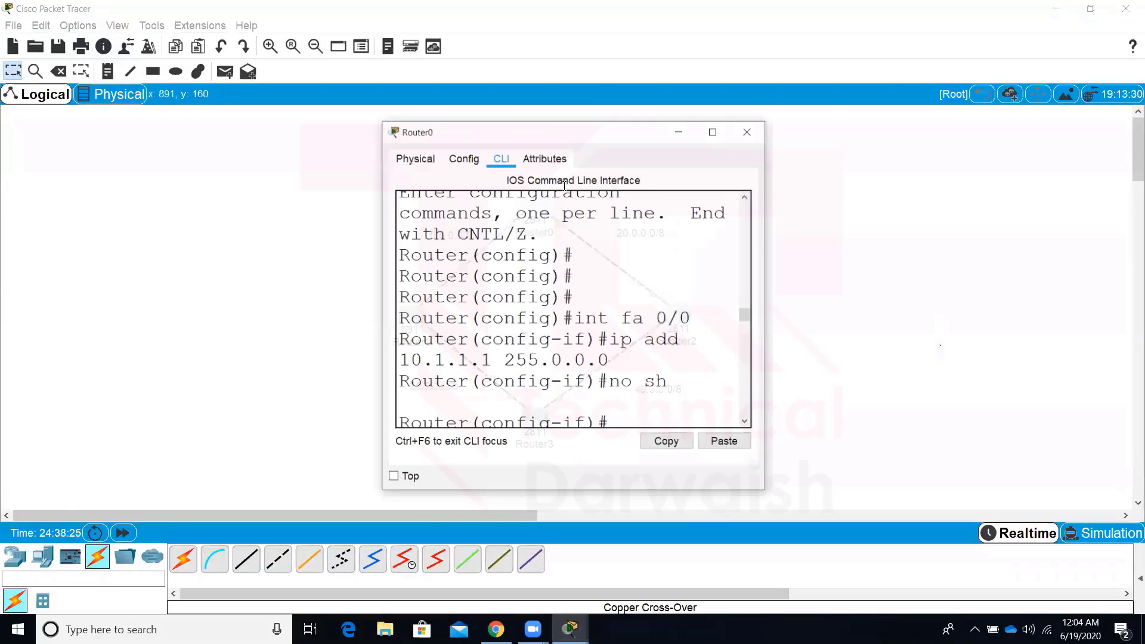
{"action": "left_click", "coordinate": [714, 119]}
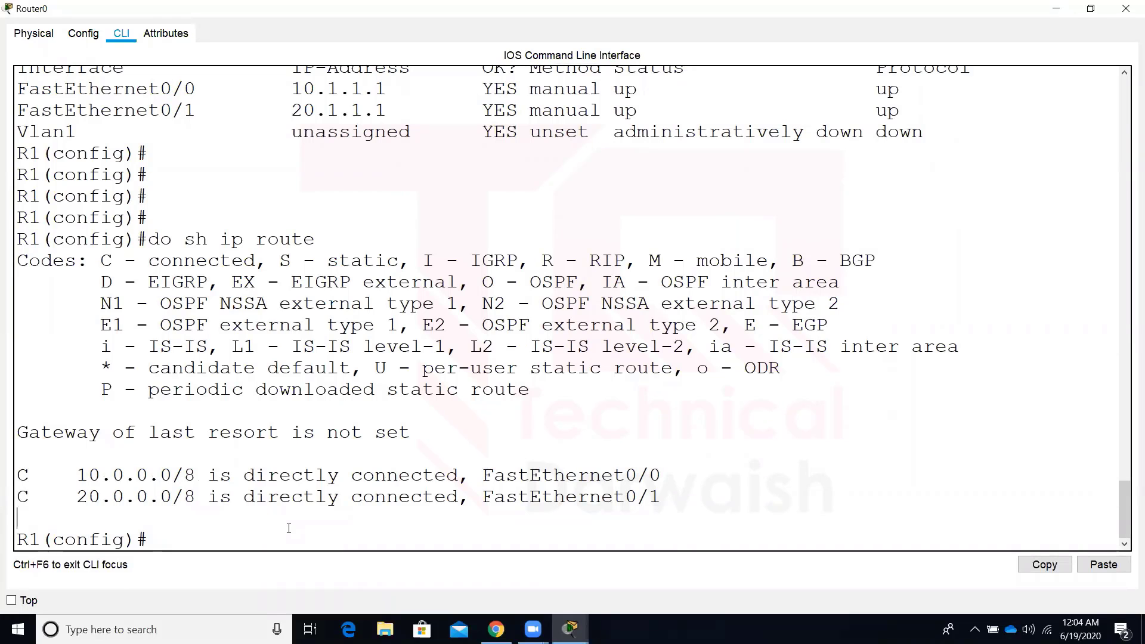
{"action": "type", "text": "ip route"}
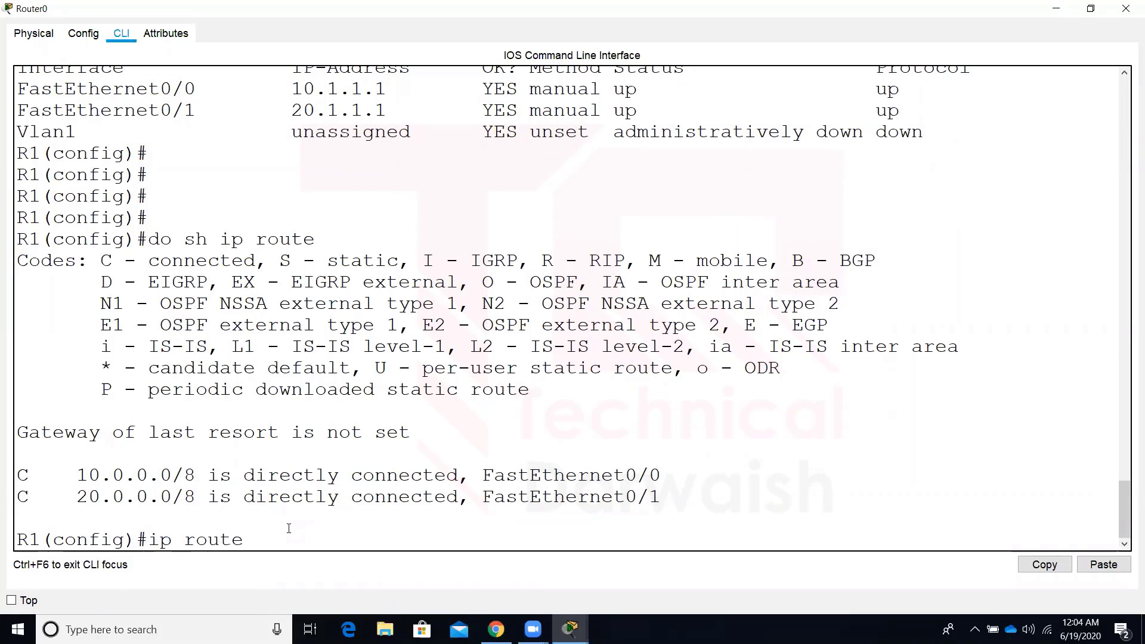
{"action": "type", "text": " 30.0.0.0  14"}
{"action": "type", "text": "255.0.0.0"}
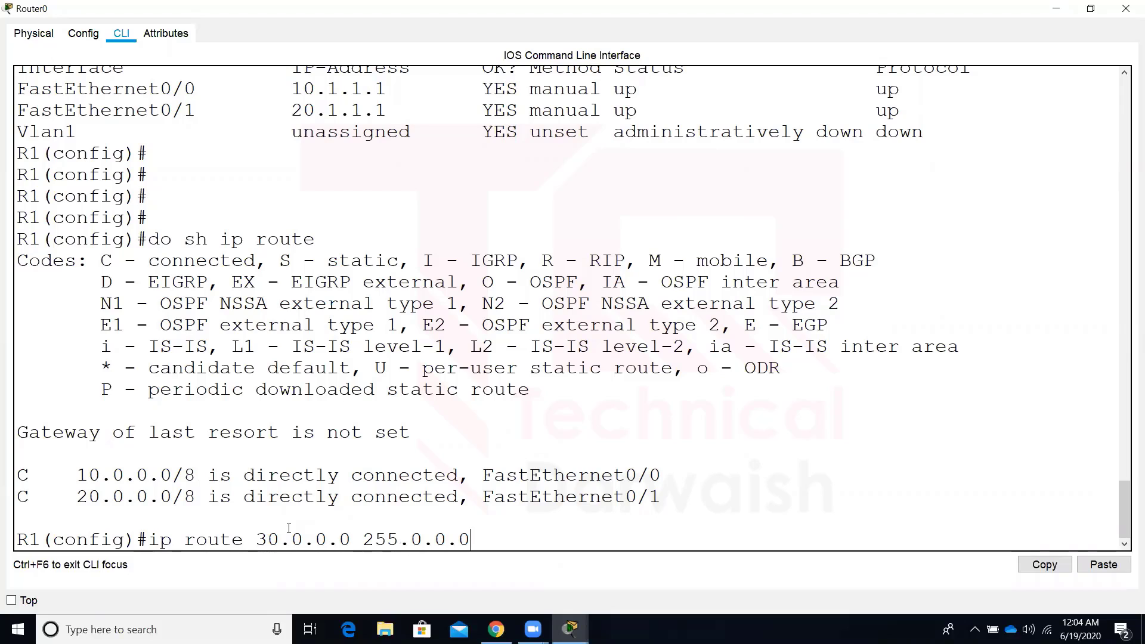
{"action": "type", "text": " 10.1.1."}
{"action": "key", "text": "BackSpace"}
{"action": "key", "text": "BackSpace"}
{"action": "type", "text": "2"}
{"action": "key", "text": "Return"}
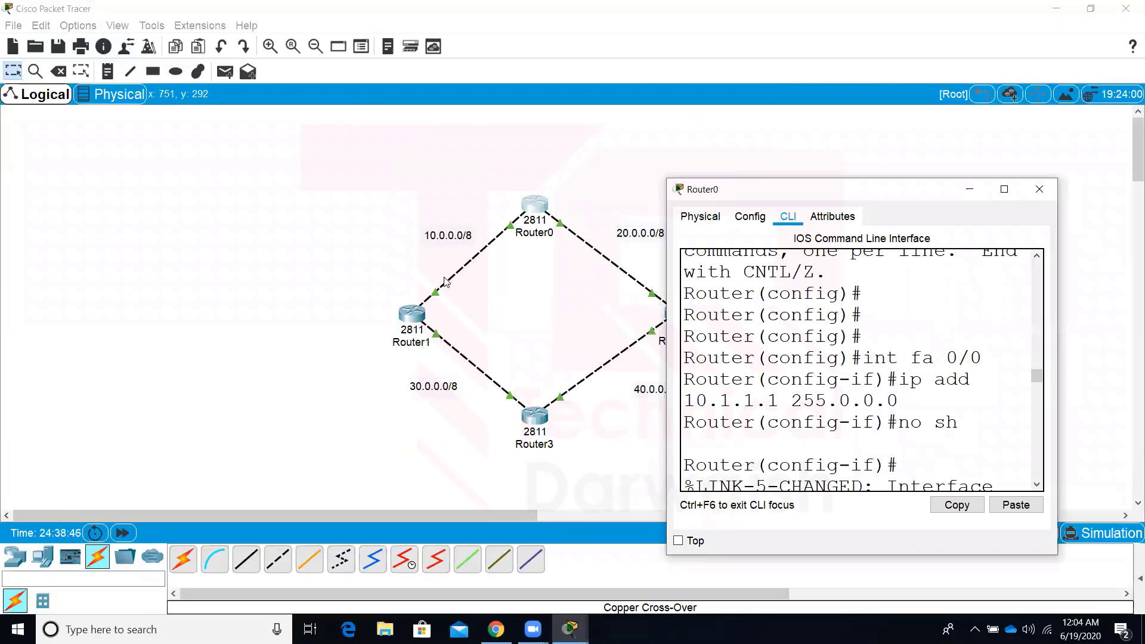
{"action": "left_click", "coordinate": [472, 338]}
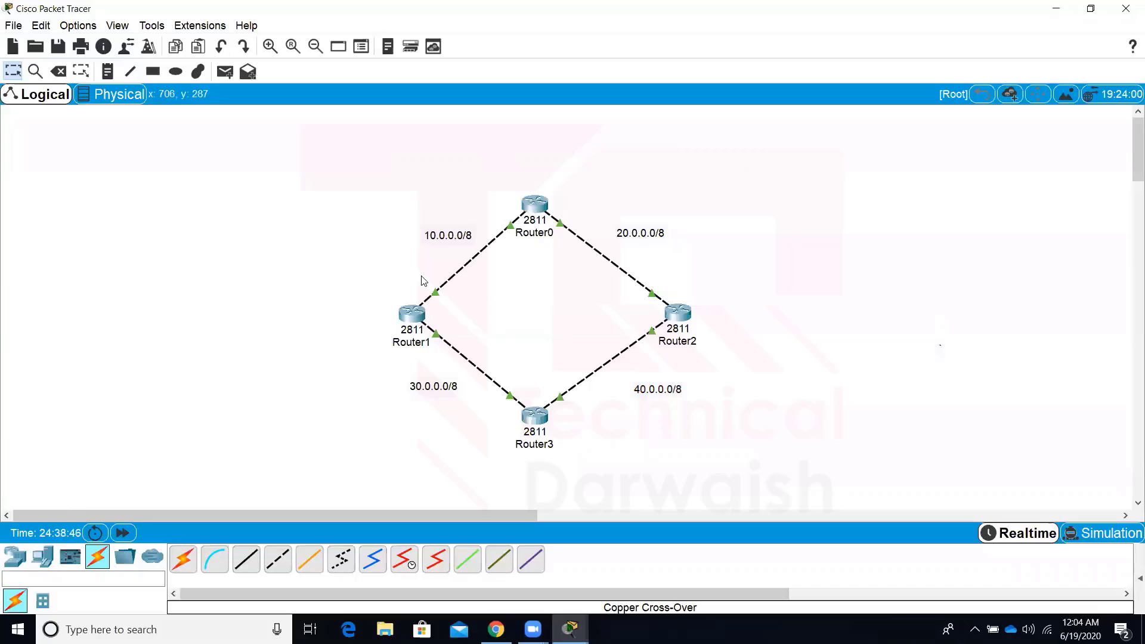
{"action": "left_click", "coordinate": [463, 316]}
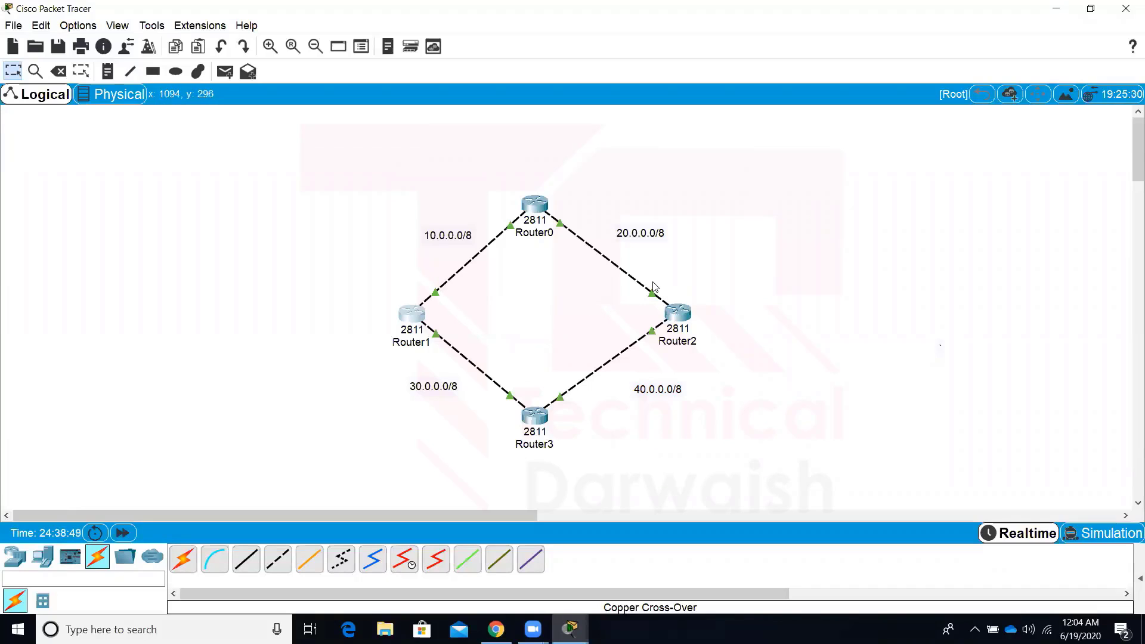
{"action": "left_click_drag", "start_coordinate": [662, 273], "coordinate": [642, 314]}
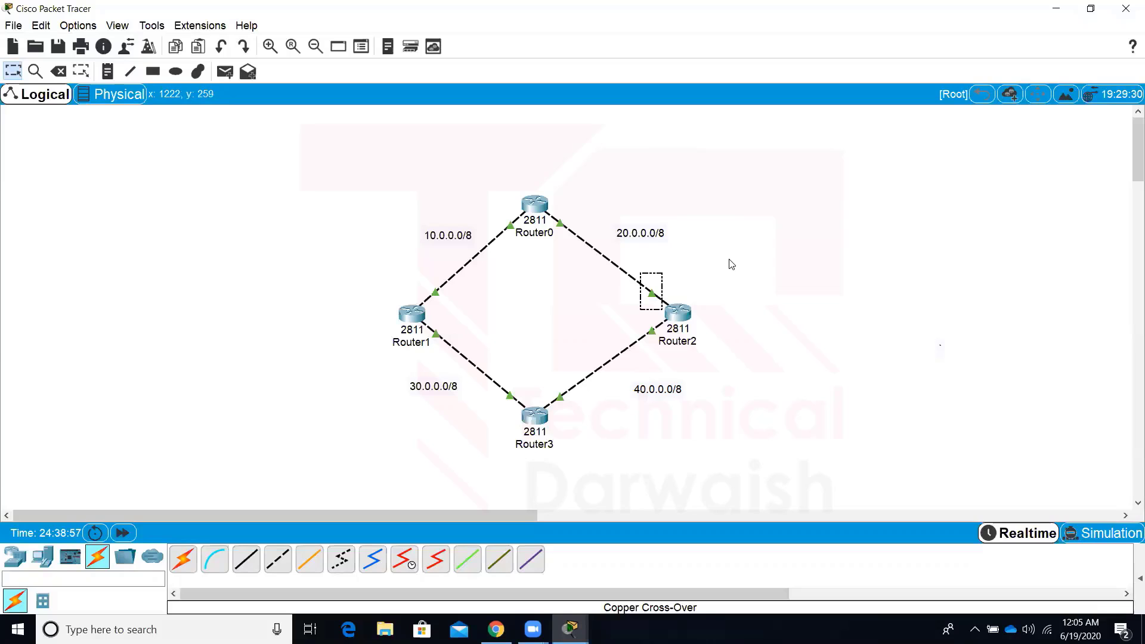
Reopen Router0's command line, add a static route to 40.0.0.0 255.0.0.0 via next hop 20.1.1.2, and minimize its window.
{"action": "left_click", "coordinate": [527, 205]}
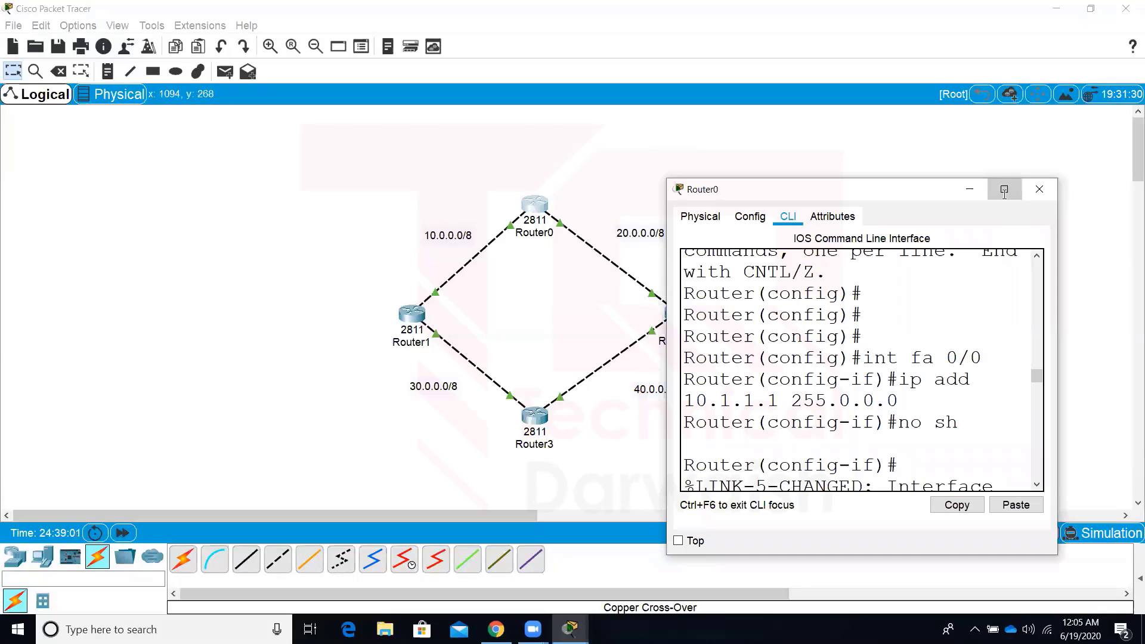
{"action": "left_click", "coordinate": [1004, 189]}
{"action": "type", "text": "ip ro"}
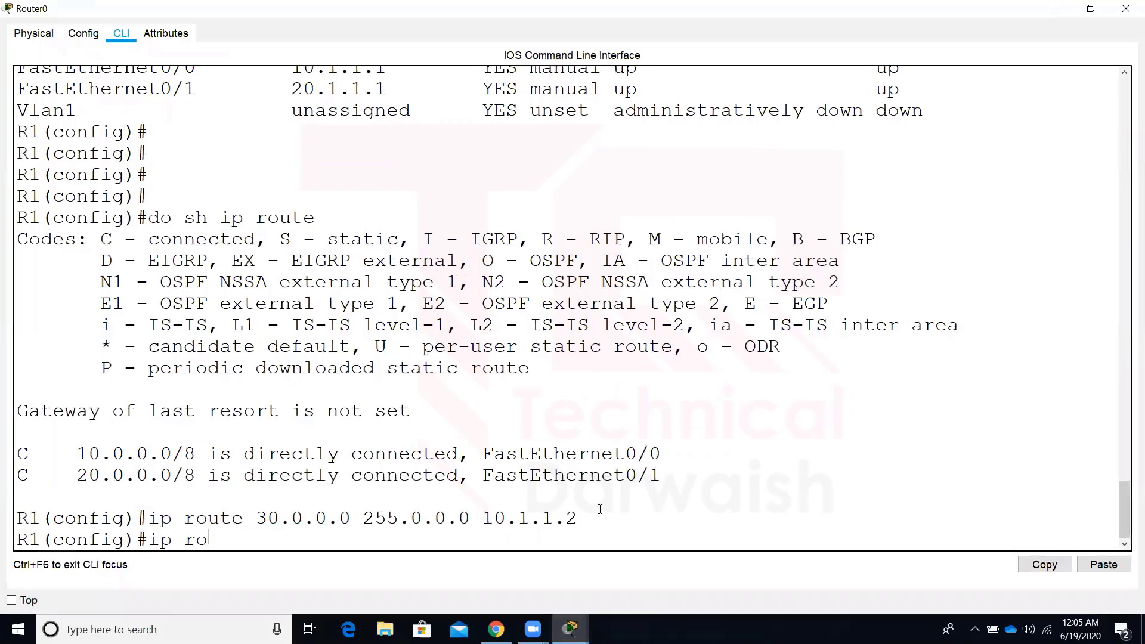
{"action": "type", "text": "ute 40.0.0.0 255.0.0.0"}
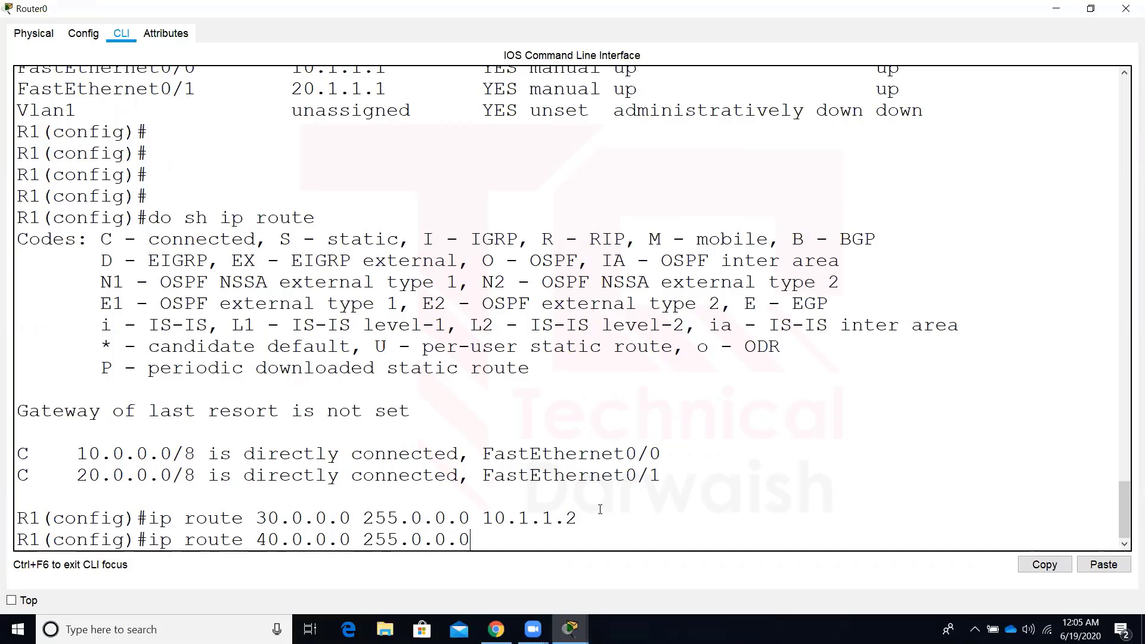
{"action": "type", "text": " 20.1.1.2"}
{"action": "key", "text": "Return"}
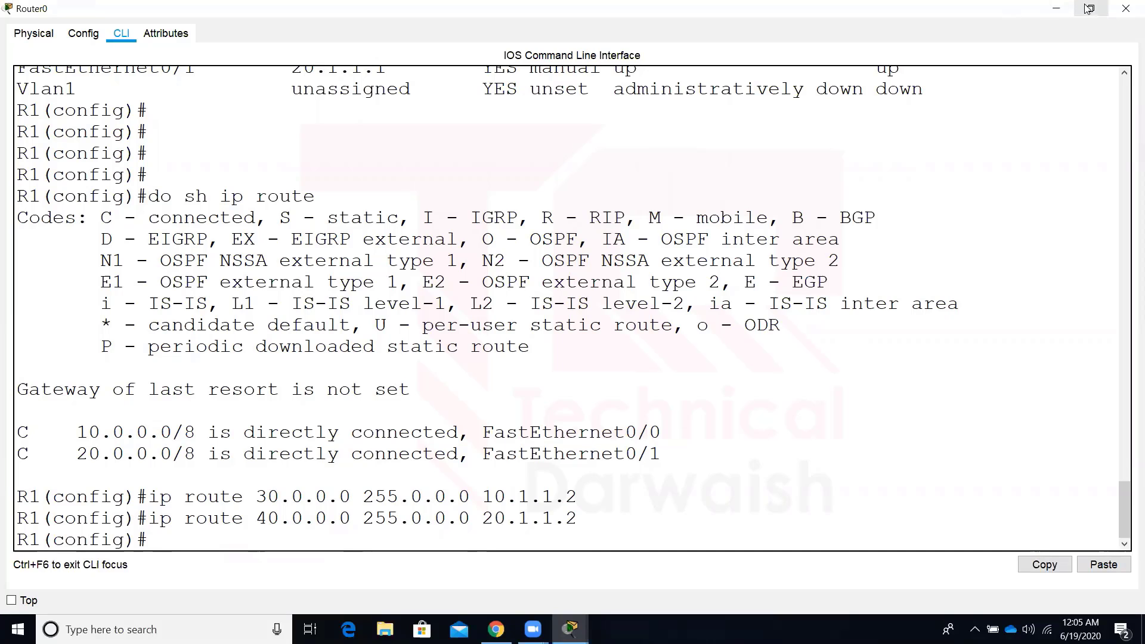
{"action": "left_click", "coordinate": [1056, 8]}
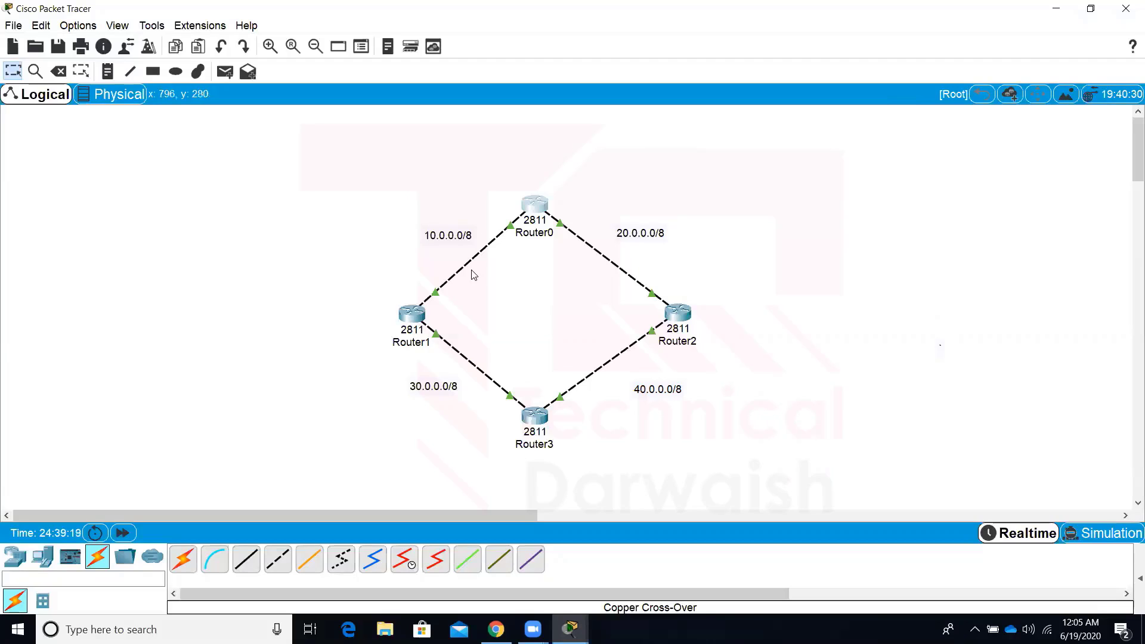
Lower the 10.0.0.0/8 label toward Router1 and shift the 30.0.0.0/8, 20.0.0.0/8 and 40.0.0.0/8 labels slightly inward.
{"action": "left_click_drag", "start_coordinate": [450, 234], "coordinate": [434, 256]}
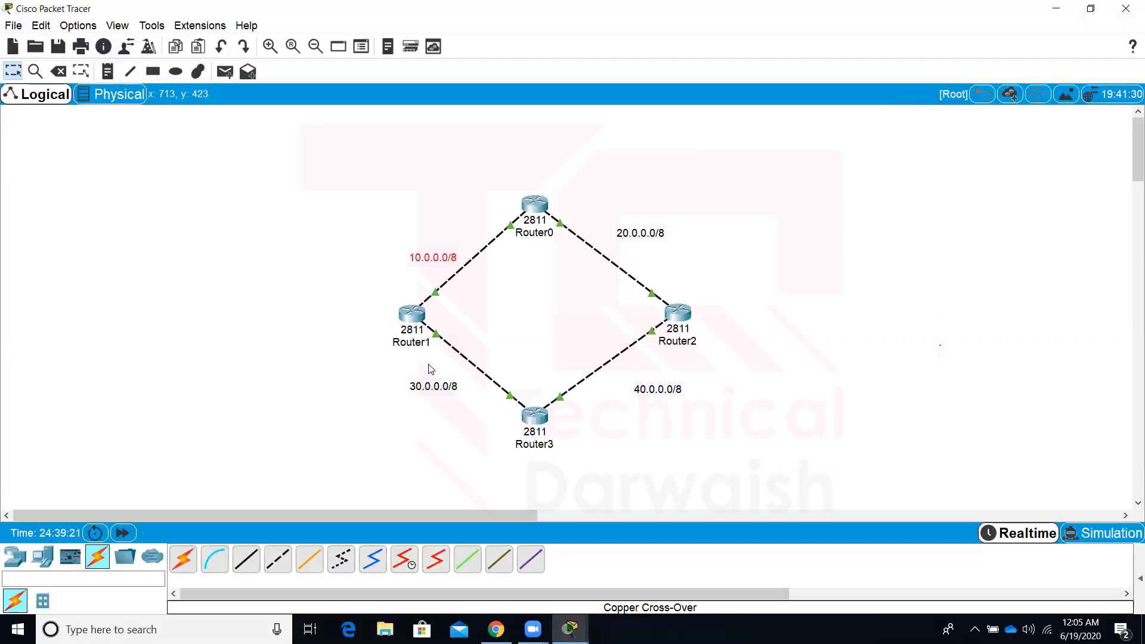
{"action": "left_click_drag", "start_coordinate": [433, 389], "coordinate": [458, 374]}
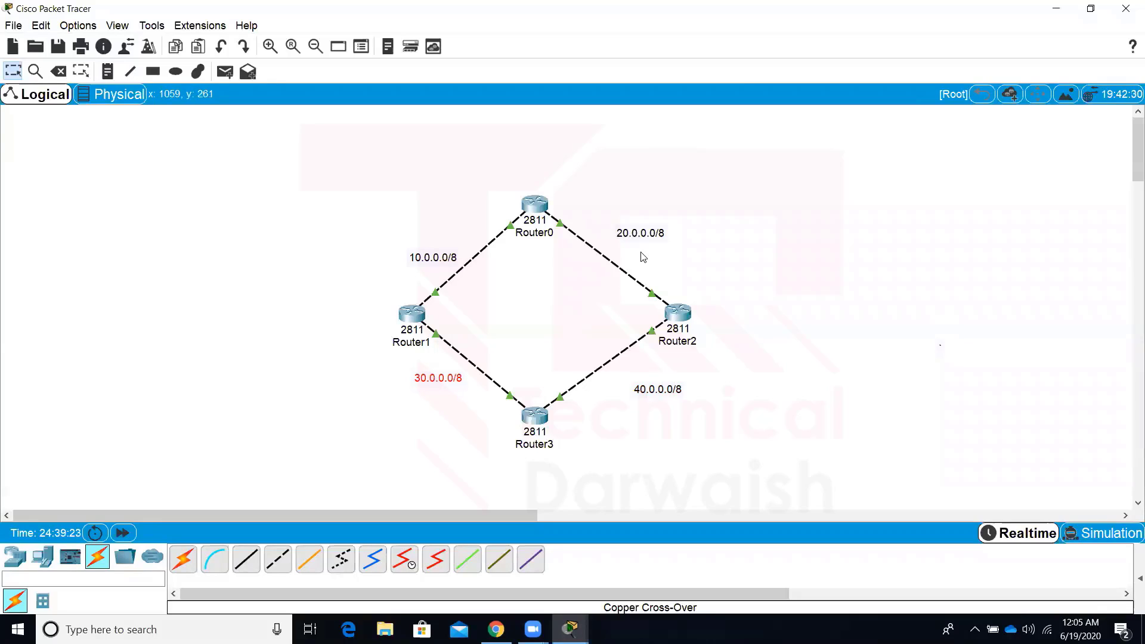
{"action": "left_click_drag", "start_coordinate": [644, 239], "coordinate": [631, 236]}
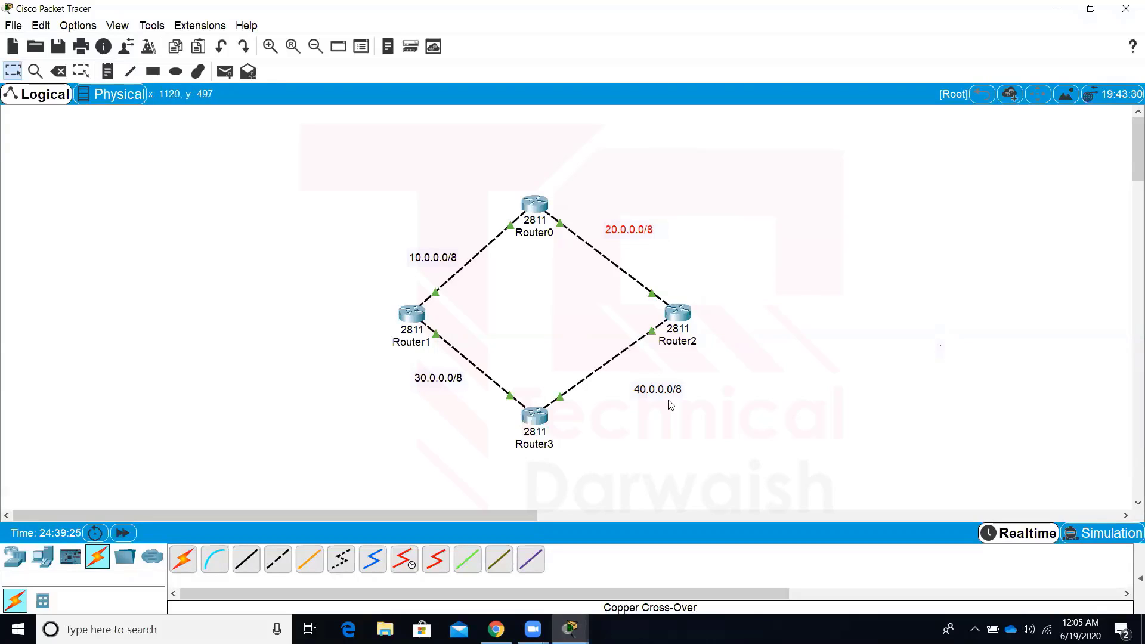
{"action": "left_click_drag", "start_coordinate": [666, 400], "coordinate": [654, 405]}
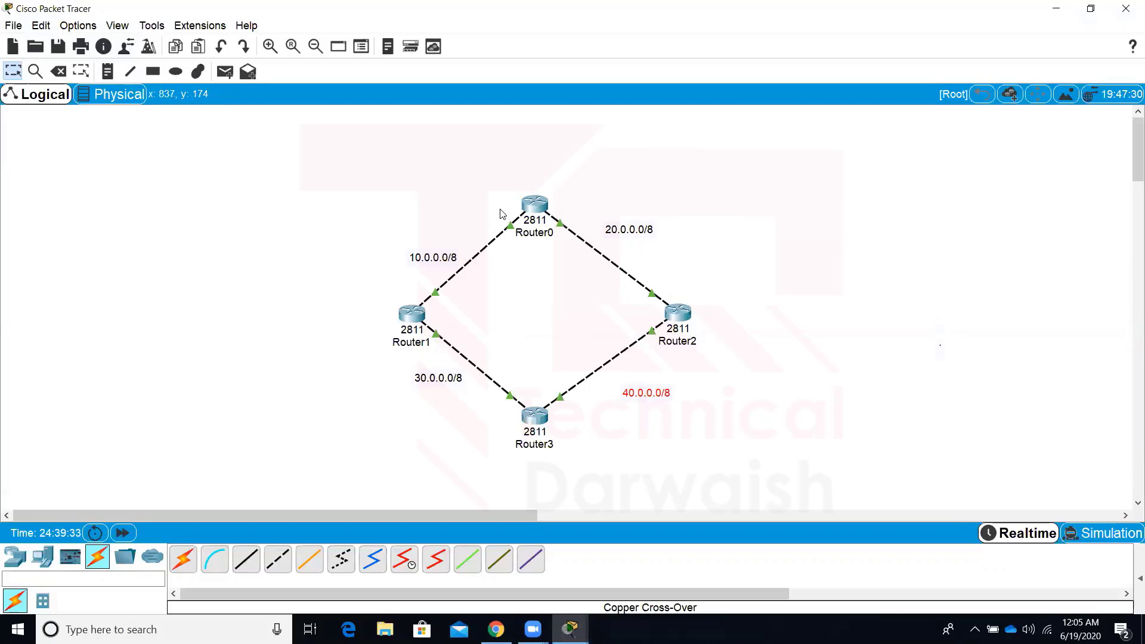
In Router1's command line, add a static route to 20.0.0.0 255.0.0.0 via next hop 10.1.1.1, and return to the topology.
{"action": "left_click", "coordinate": [410, 315]}
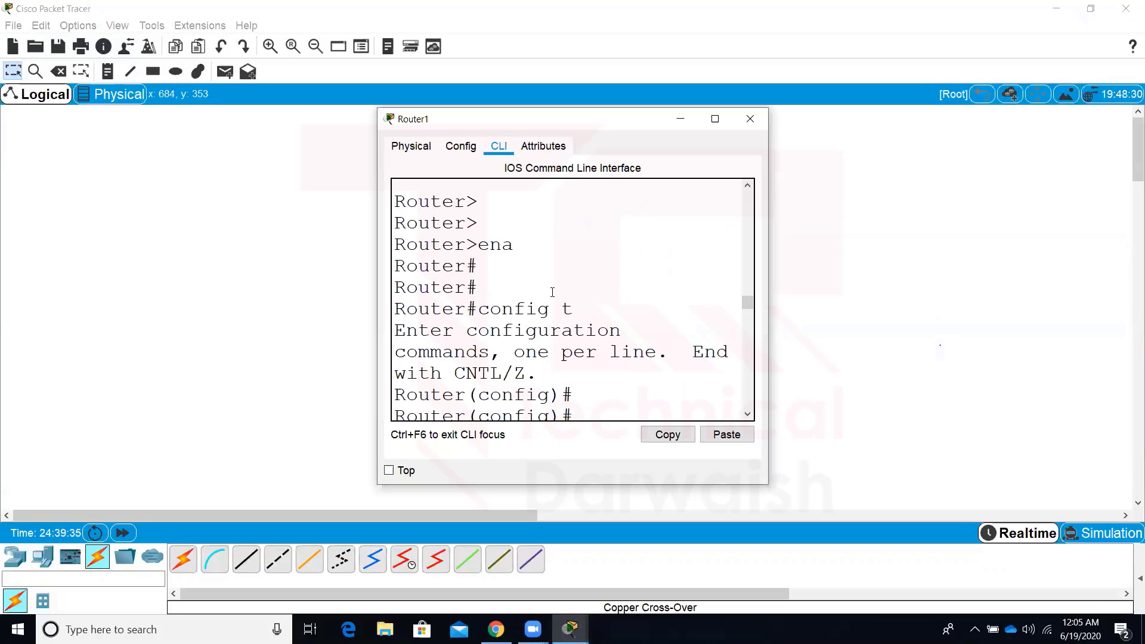
{"action": "type", "text": "proute"}
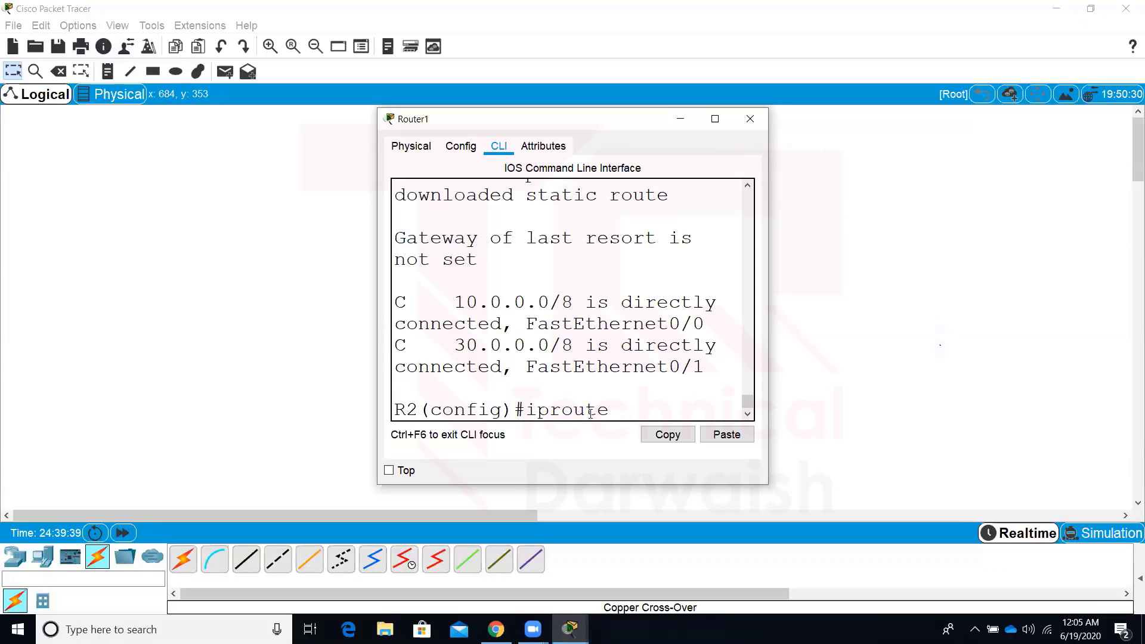
{"action": "key", "text": "BackSpace"}
{"action": "key", "text": "BackSpace"}
{"action": "key", "text": "BackSpace"}
{"action": "key", "text": "BackSpace"}
{"action": "key", "text": "BackSpace"}
{"action": "type", "text": "route 20.0.0"}
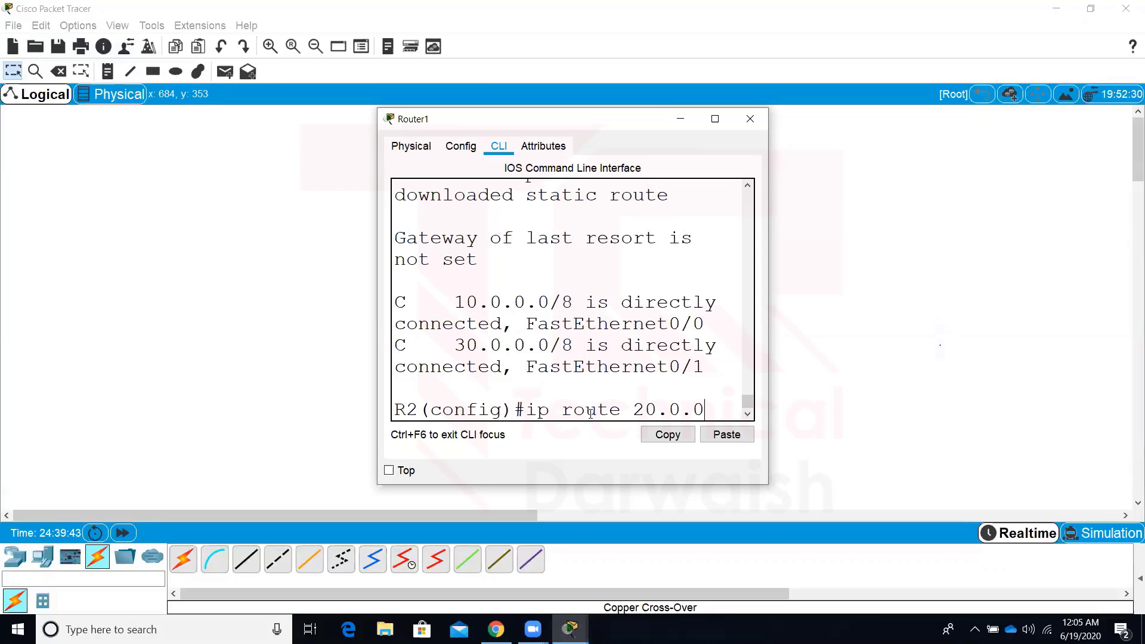
{"action": "type", "text": ".0 255.0.0.0"}
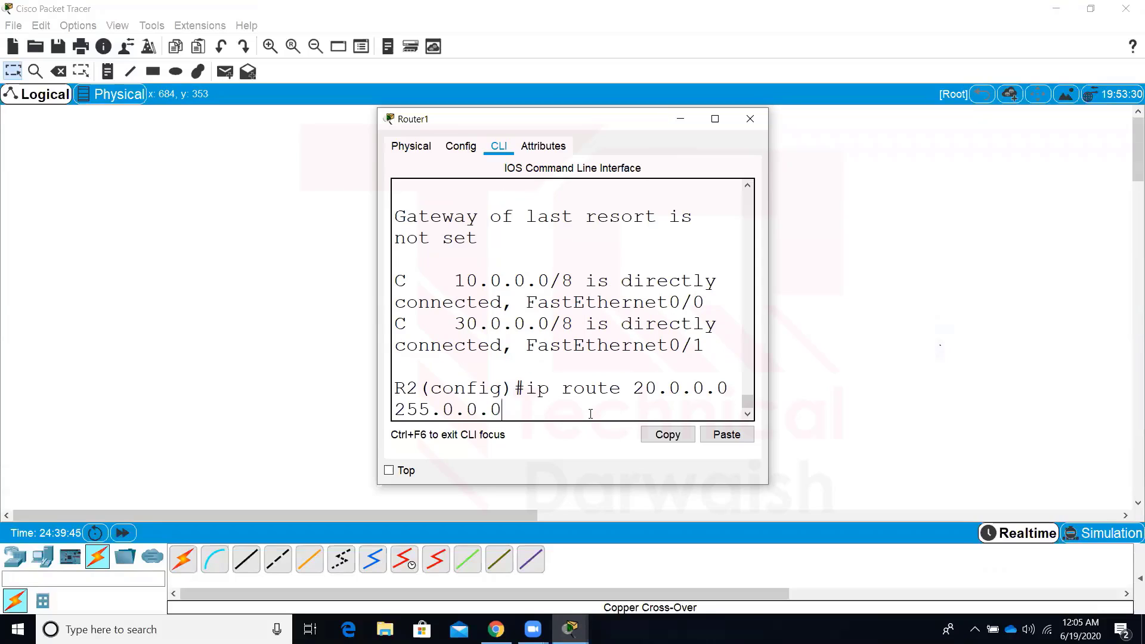
{"action": "type", "text": " 10.1.1.1"}
{"action": "key", "text": "Return"}
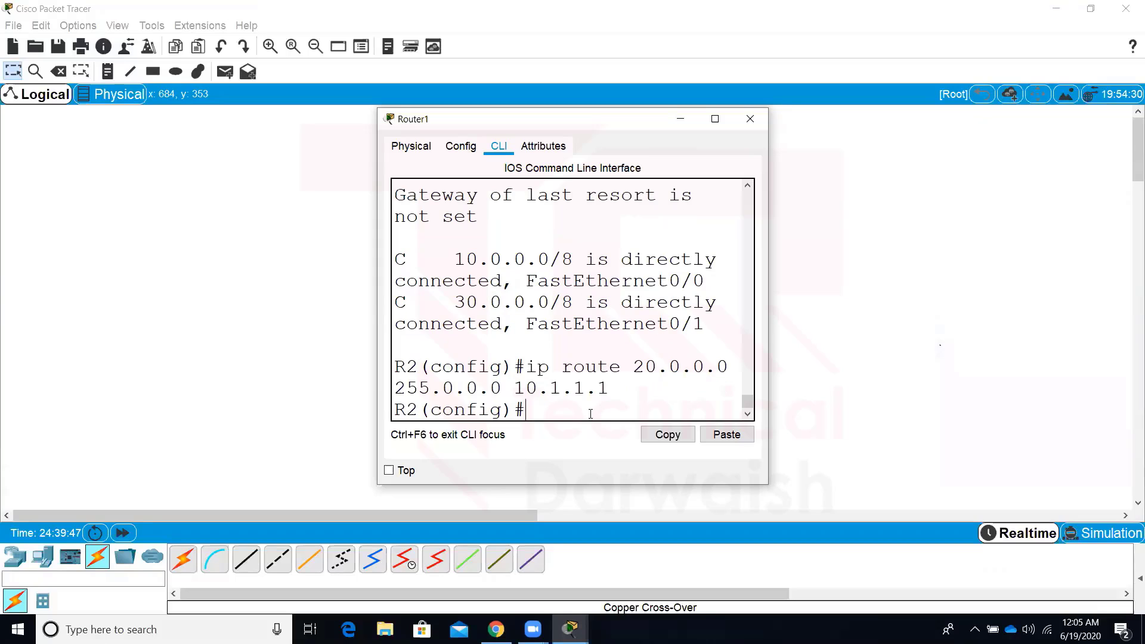
{"action": "left_click", "coordinate": [715, 118]}
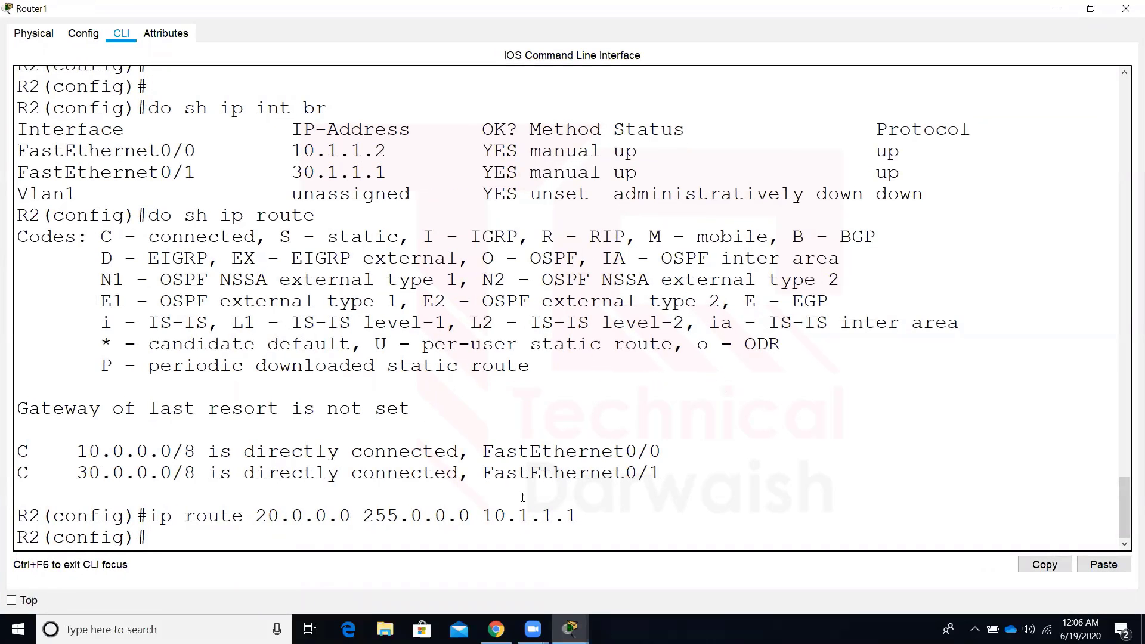
{"action": "left_click", "coordinate": [1055, 9]}
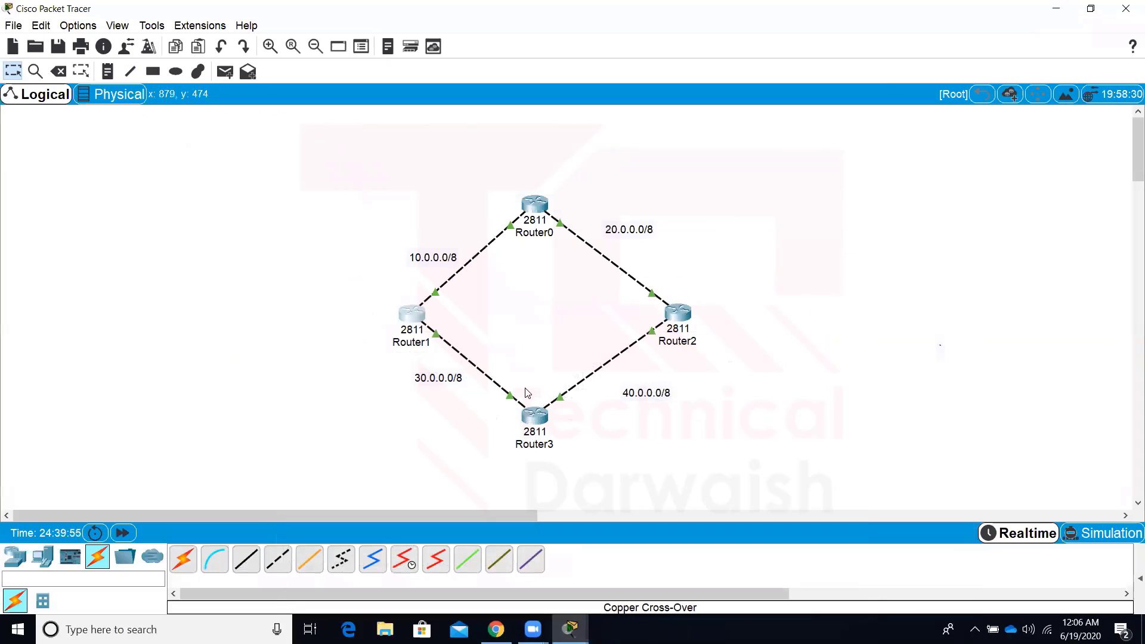
Reopen Router1's command line, add a static route to 40.0.0.0 255.0.0.0 via next hop 30.1.1.2, and minimize its window.
{"action": "left_click_drag", "start_coordinate": [528, 387], "coordinate": [501, 412]}
{"action": "left_click", "coordinate": [417, 311]}
{"action": "left_click", "coordinate": [714, 118]}
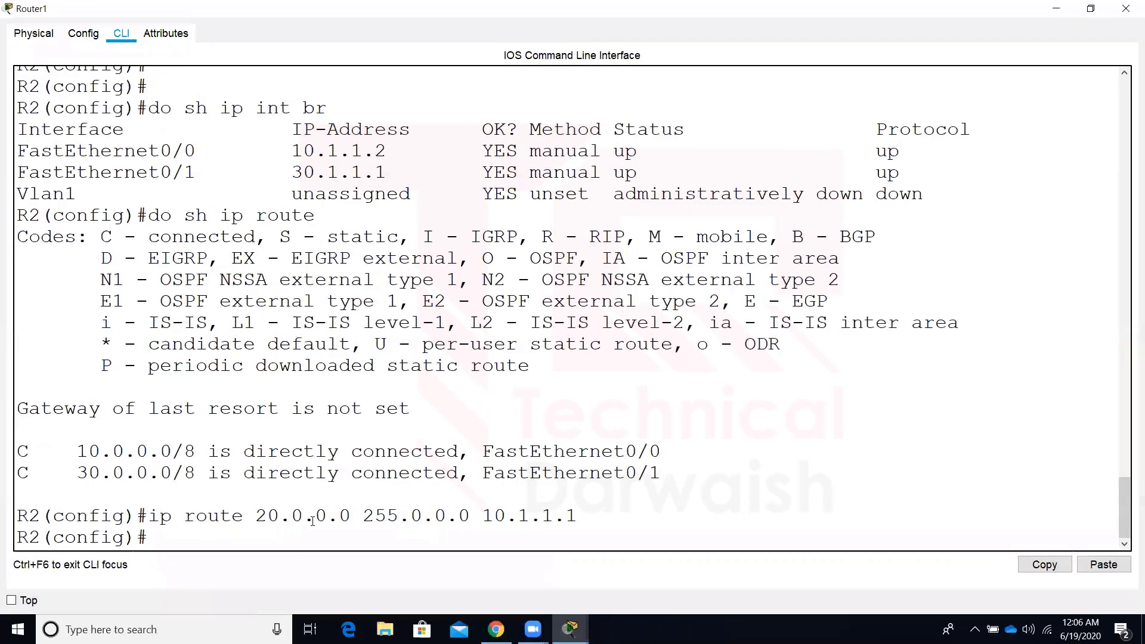
{"action": "type", "text": "p route 40.0.0.0"}
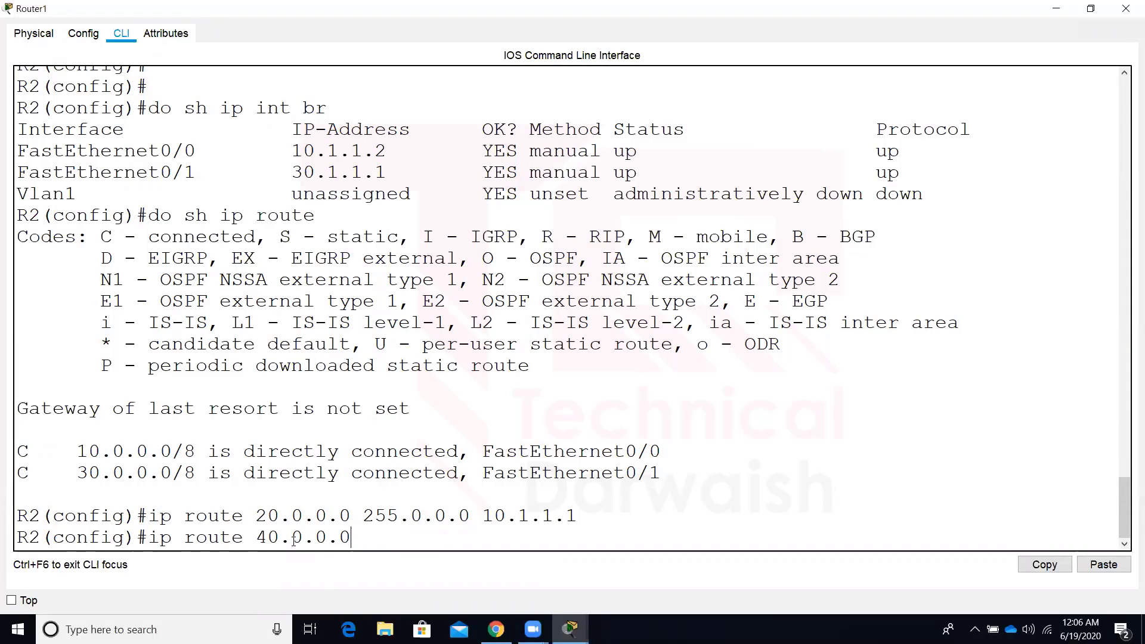
{"action": "type", "text": " 255.0.0.0 30"}
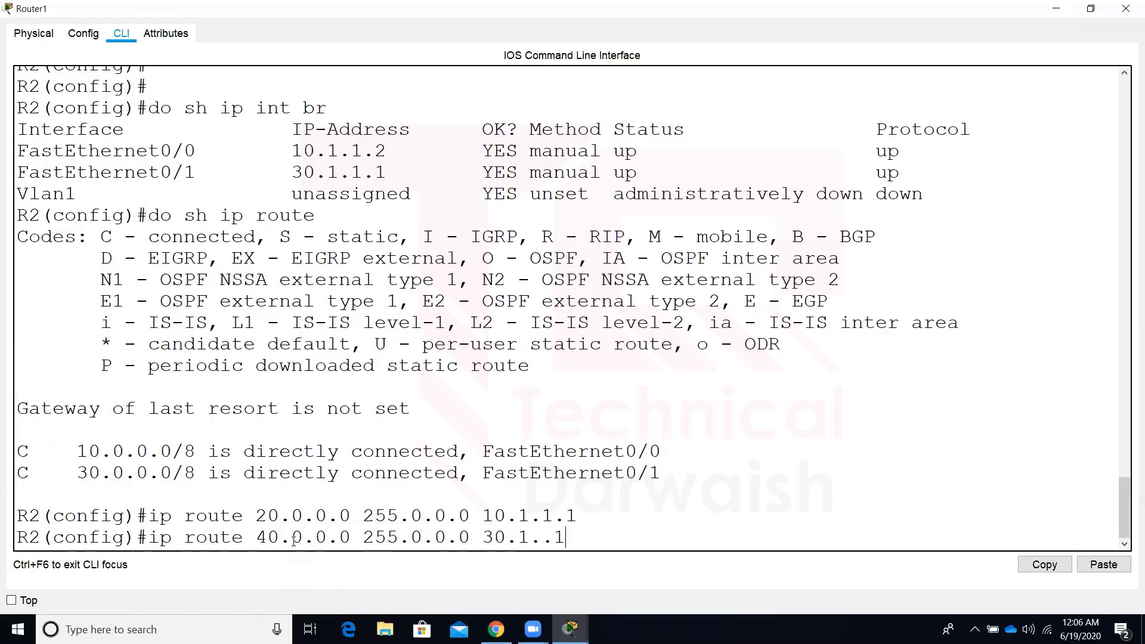
{"action": "type", "text": ".1.1.2"}
{"action": "key", "text": "Return"}
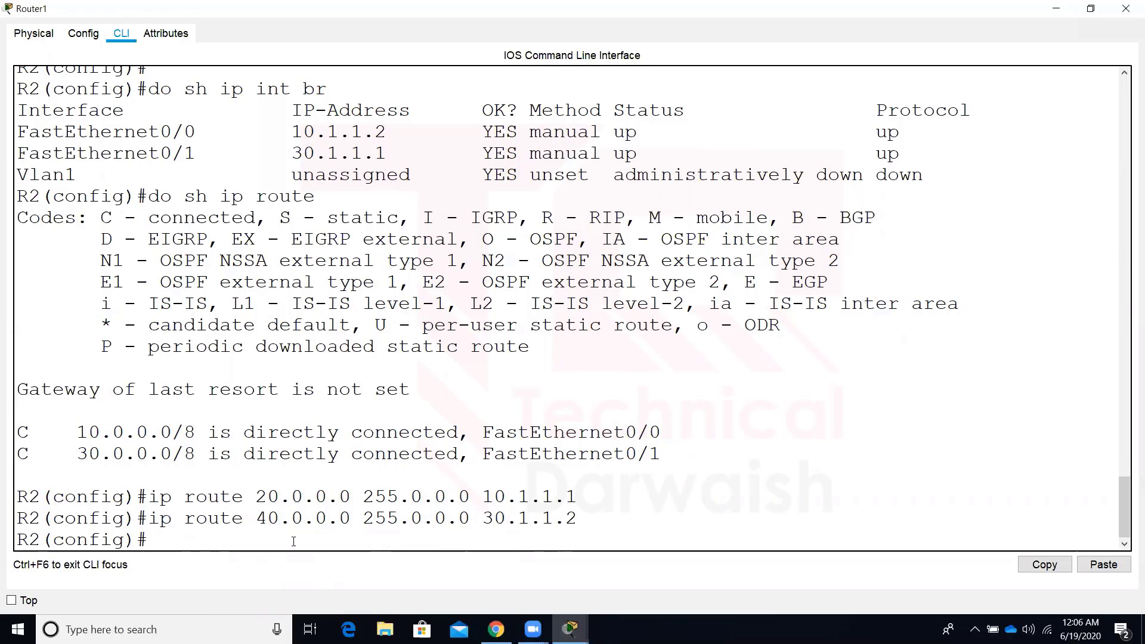
{"action": "left_click", "coordinate": [1056, 8]}
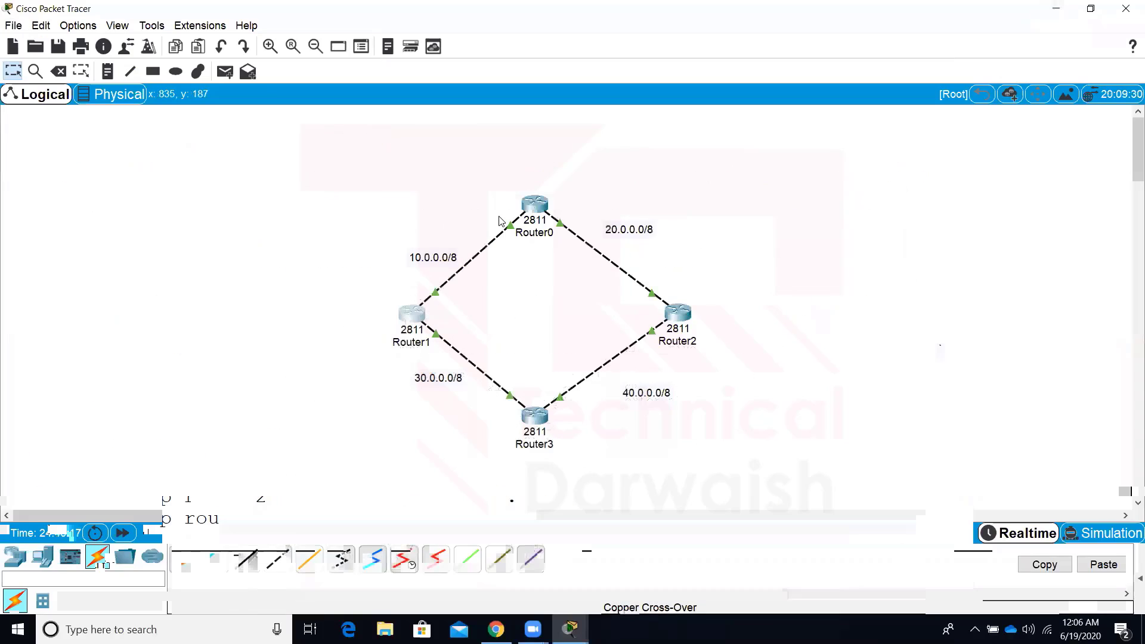
Nudge the 20.0.0.0/8 label slightly down and the 40.0.0.0/8 label slightly toward Router3, closer to their links.
{"action": "left_click_drag", "start_coordinate": [719, 287], "coordinate": [661, 323]}
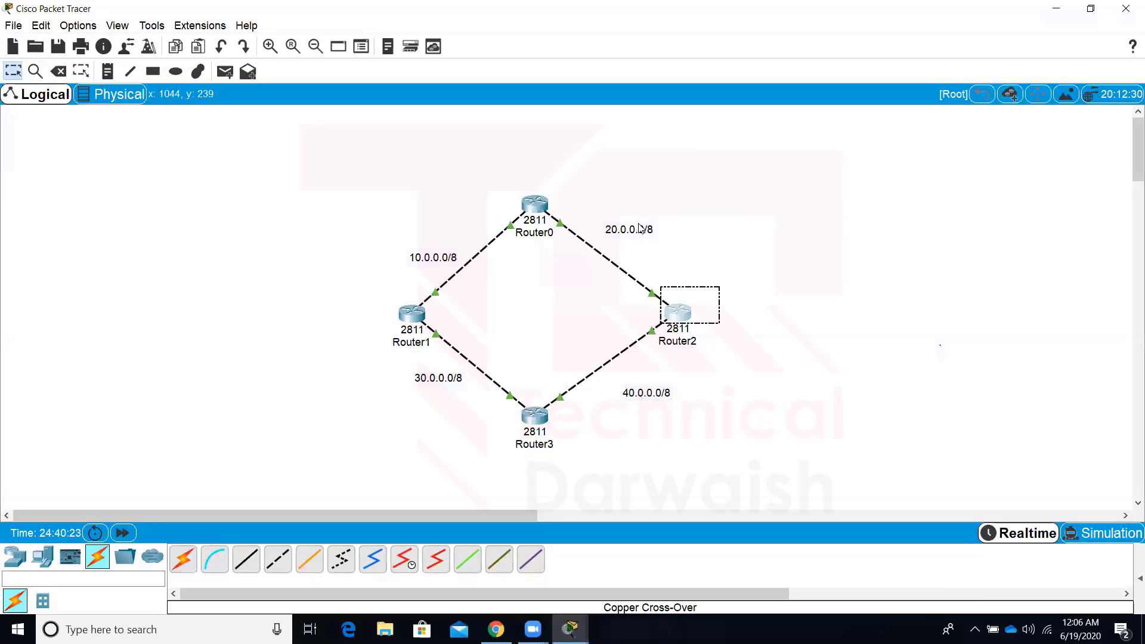
{"action": "left_click_drag", "start_coordinate": [639, 236], "coordinate": [638, 241]}
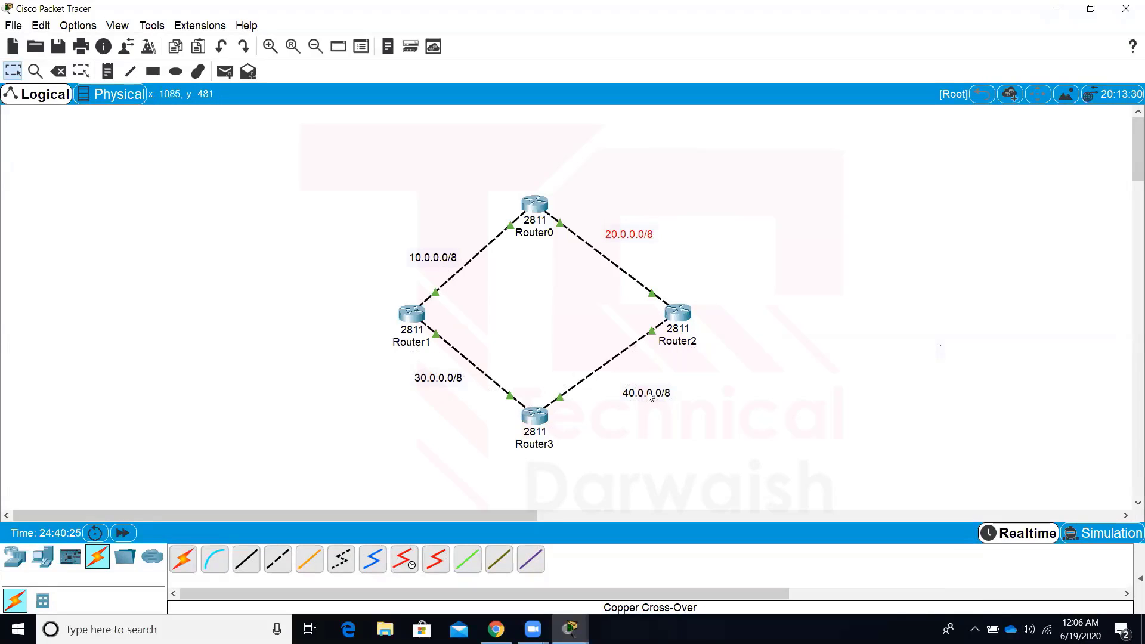
{"action": "left_click_drag", "start_coordinate": [650, 396], "coordinate": [642, 399]}
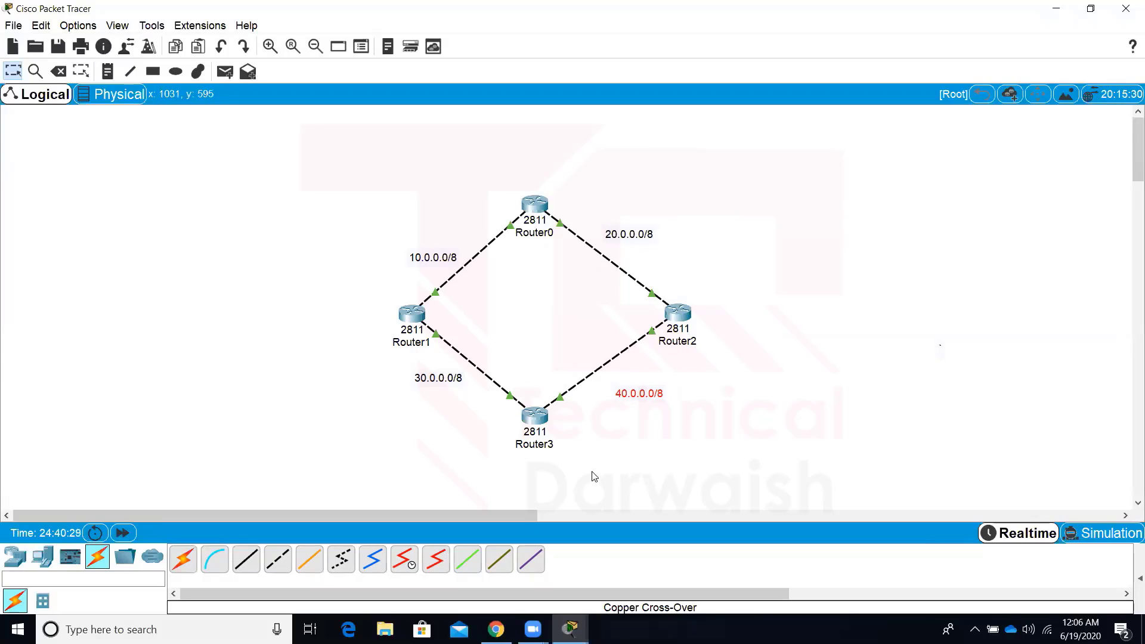
In Router2's command line, add a static route to 10.0.0.0 255.0.0.0 via next hop 20.1.1.1, and return to the topology.
{"action": "mouse_move", "coordinate": [689, 318]}
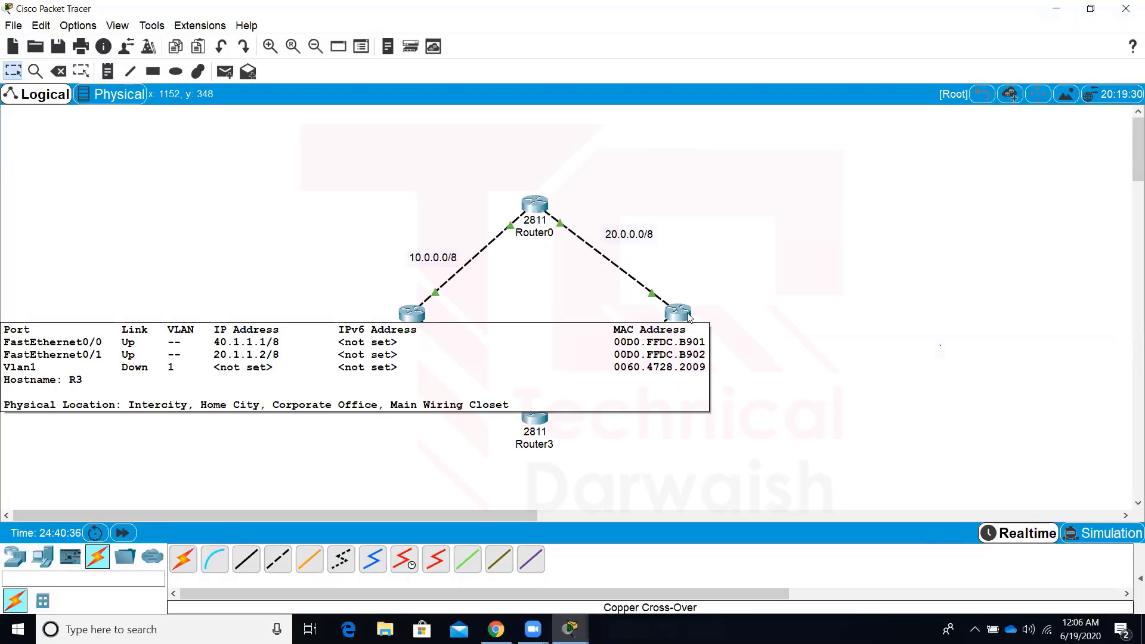
{"action": "left_click", "coordinate": [689, 316]}
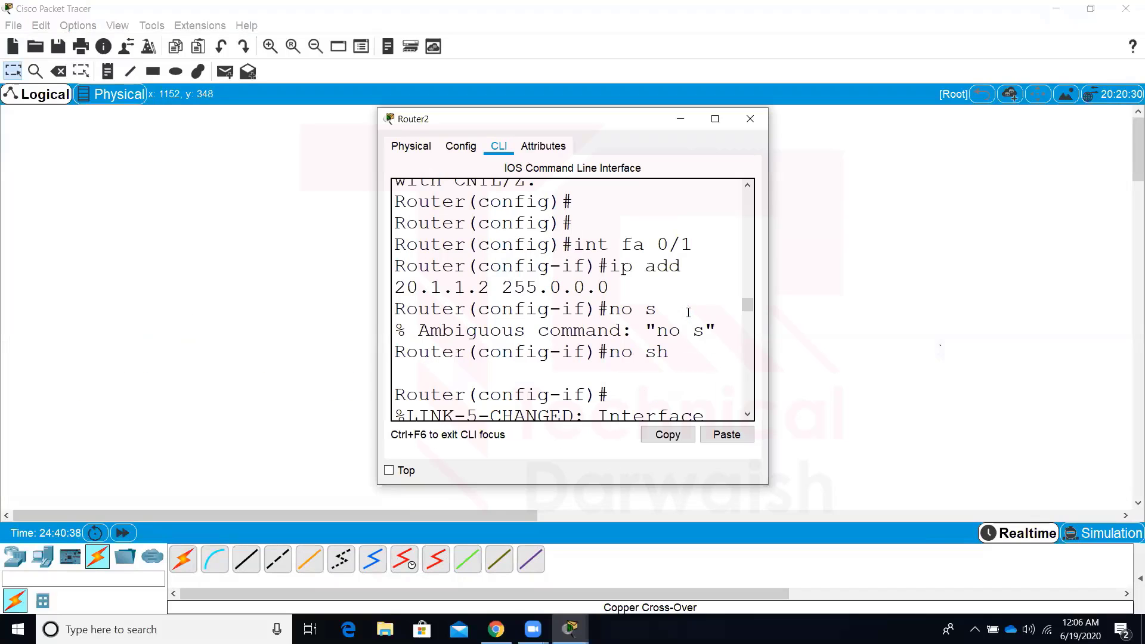
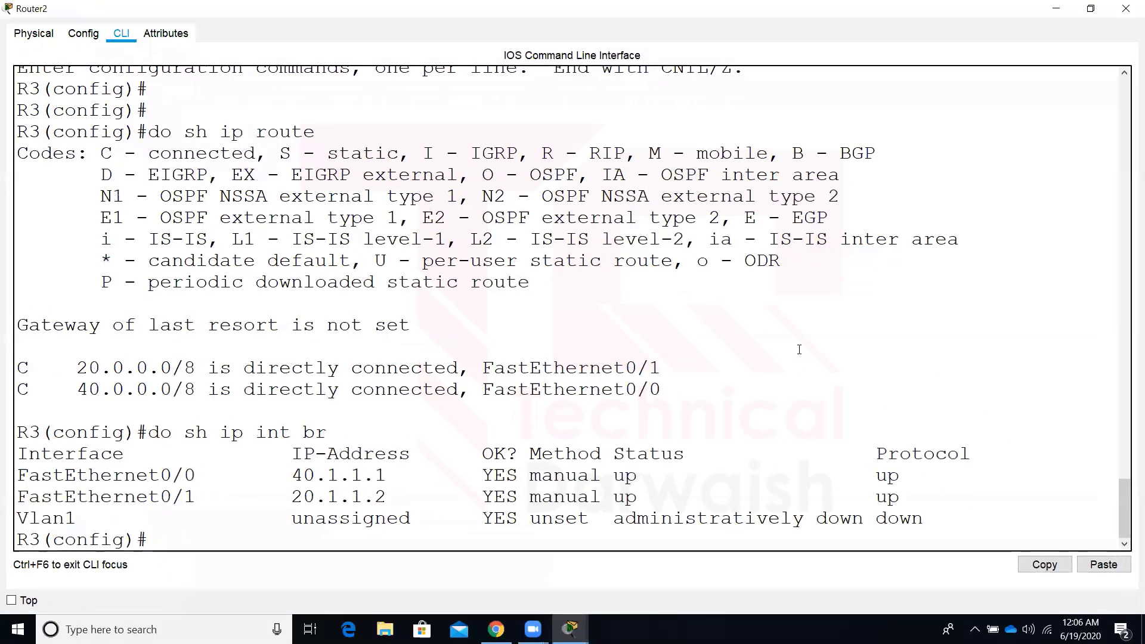
{"action": "key", "text": "Return"}
{"action": "key", "text": "Return"}
{"action": "key", "text": "Return"}
{"action": "type", "text": "ip rouet"}
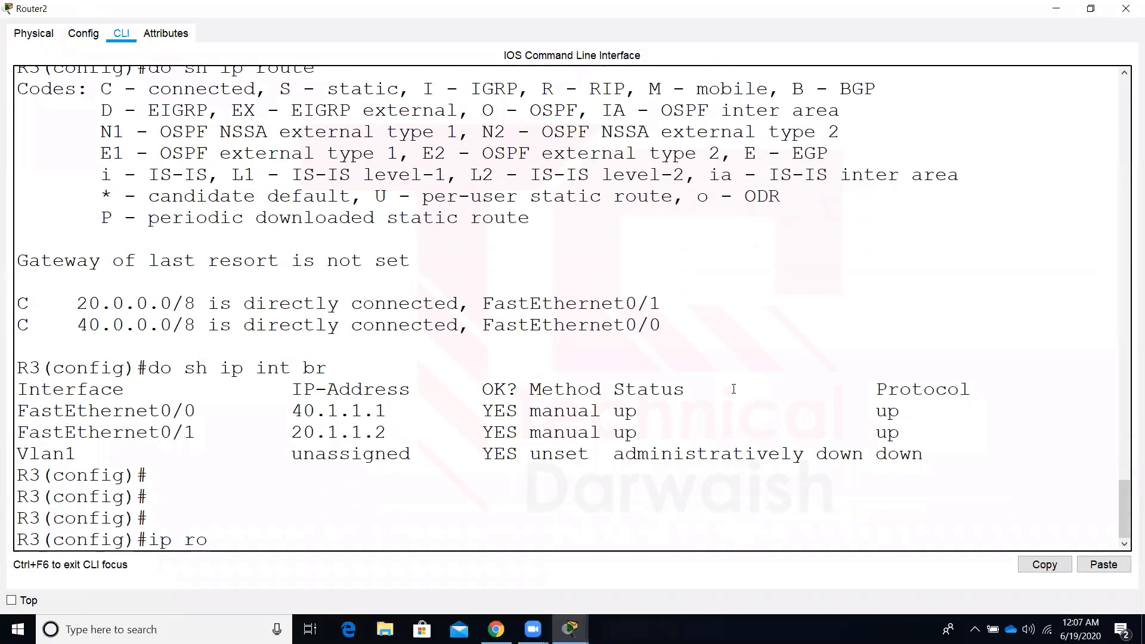
{"action": "key", "text": "BackSpace"}
{"action": "key", "text": "BackSpace"}
{"action": "type", "text": "te 10.0.0.0 255.0.0.0"}
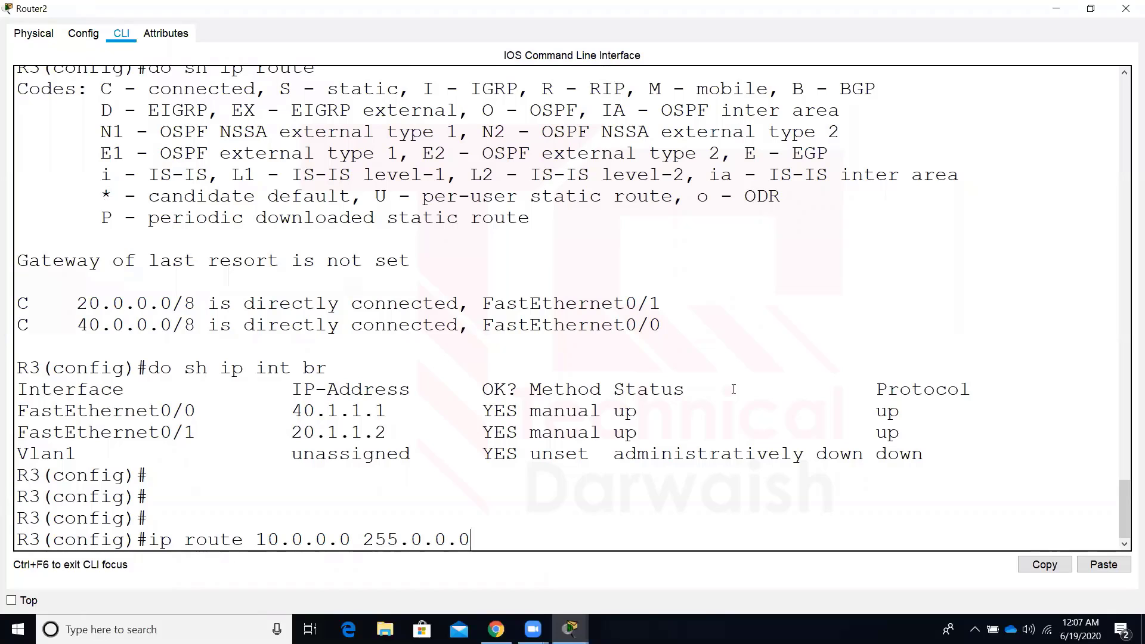
{"action": "type", "text": " 20.1.1.1"}
{"action": "key", "text": "Return"}
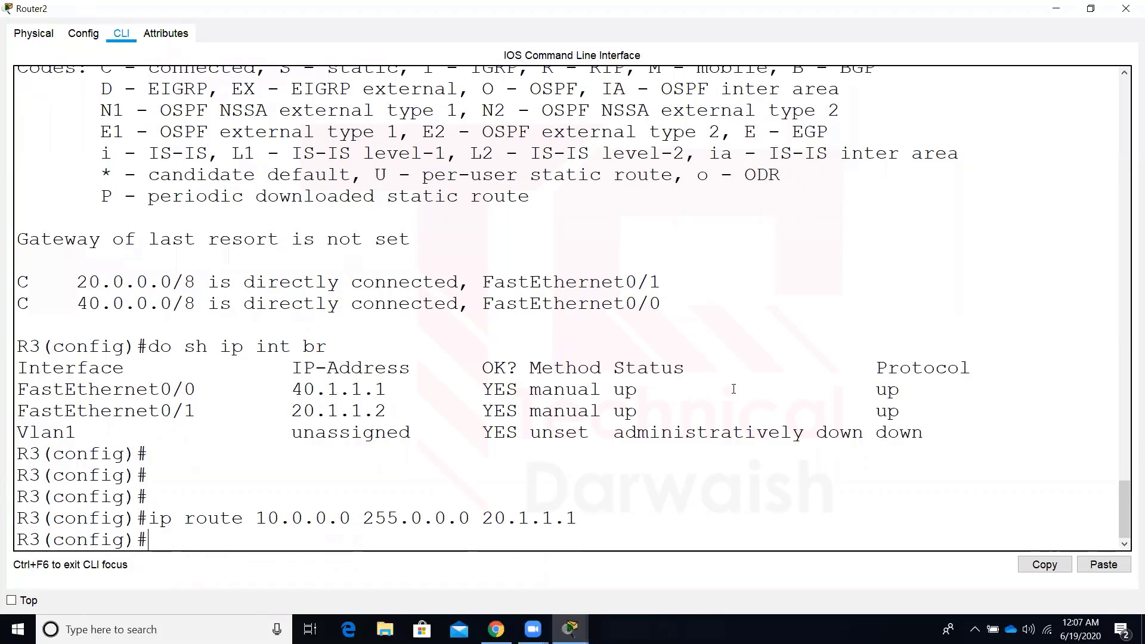
{"action": "left_click", "coordinate": [1064, 7]}
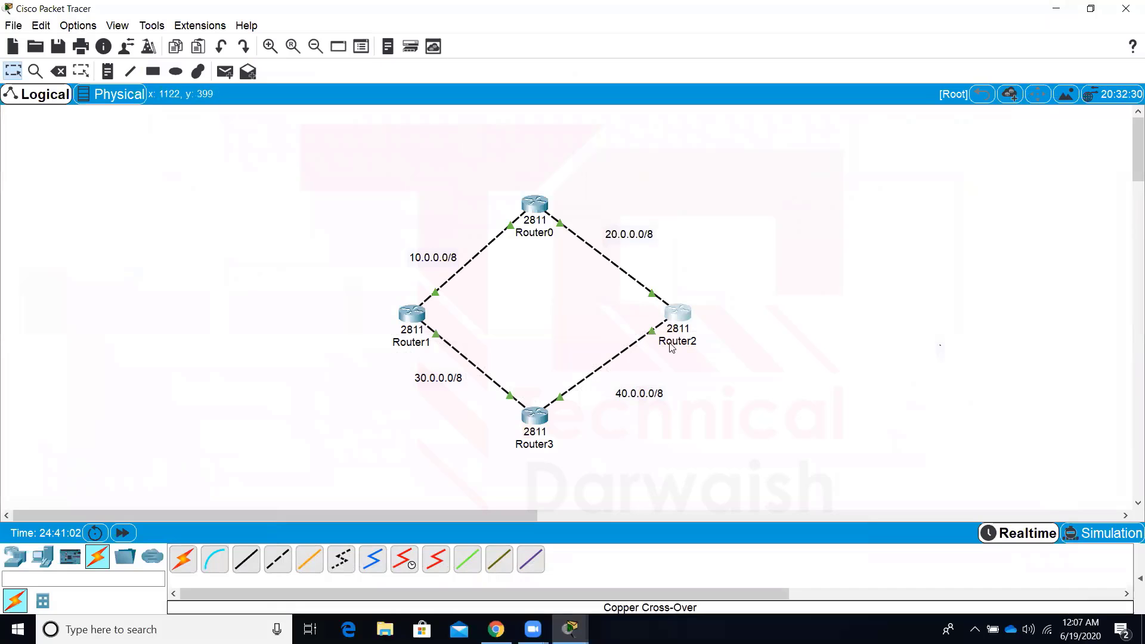
Reopen Router2's command line, add a static route to 30.0.0.0 255.0.0.0 via next hop 40.1.1.2, and minimize its window.
{"action": "left_click", "coordinate": [678, 312]}
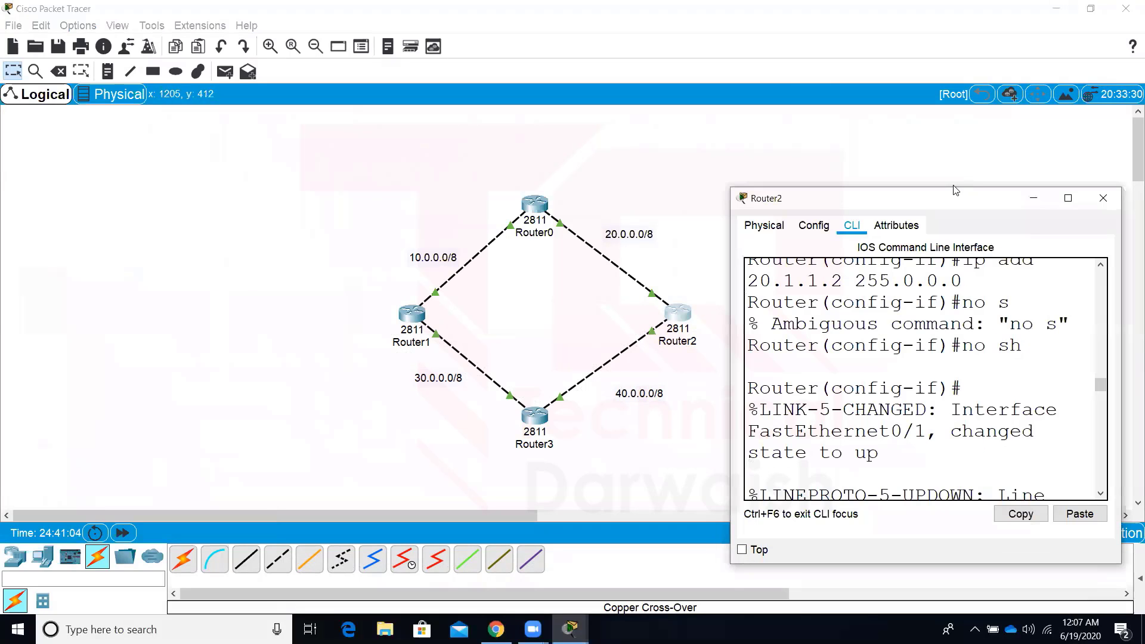
{"action": "left_click", "coordinate": [1067, 198]}
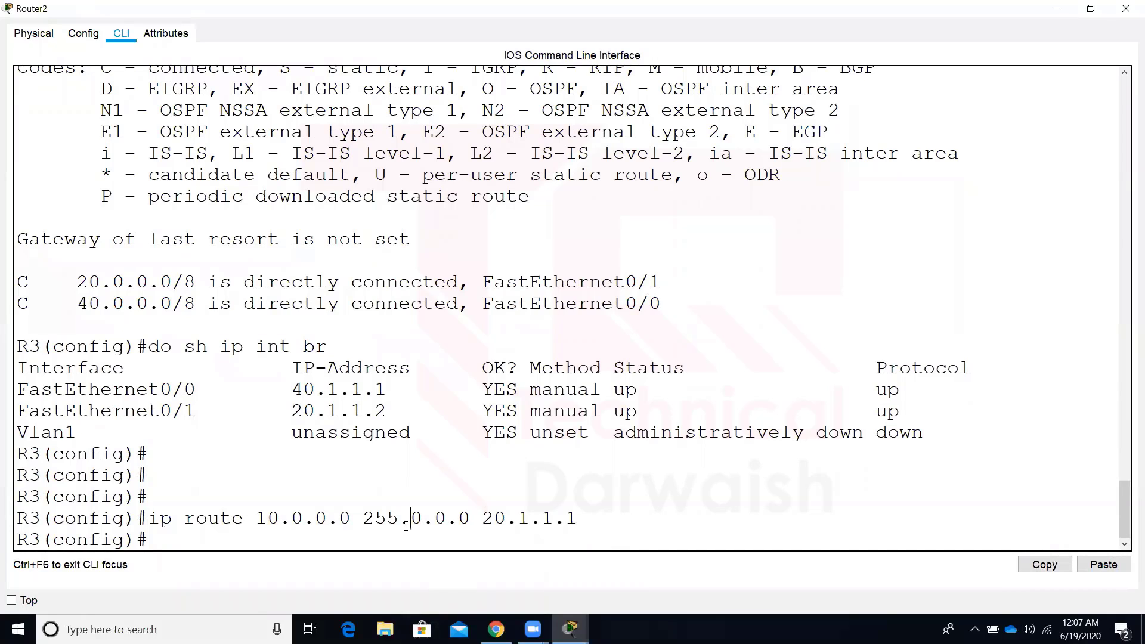
{"action": "type", "text": "ip route 30.0.0.0"}
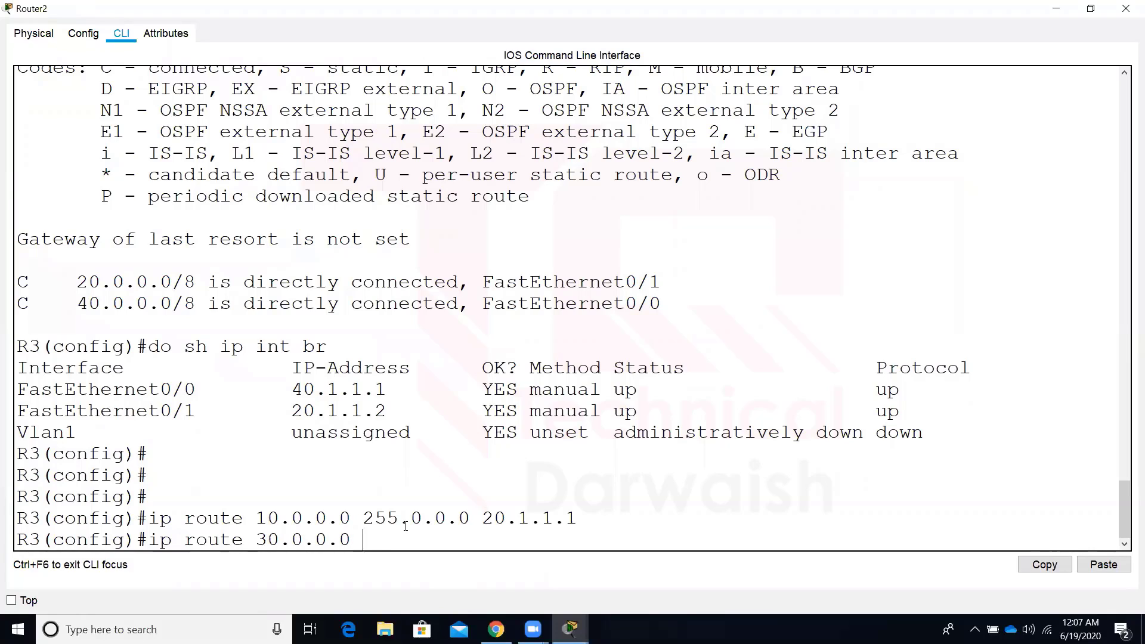
{"action": "type", "text": "255.0.0.0 40.1.1.2"}
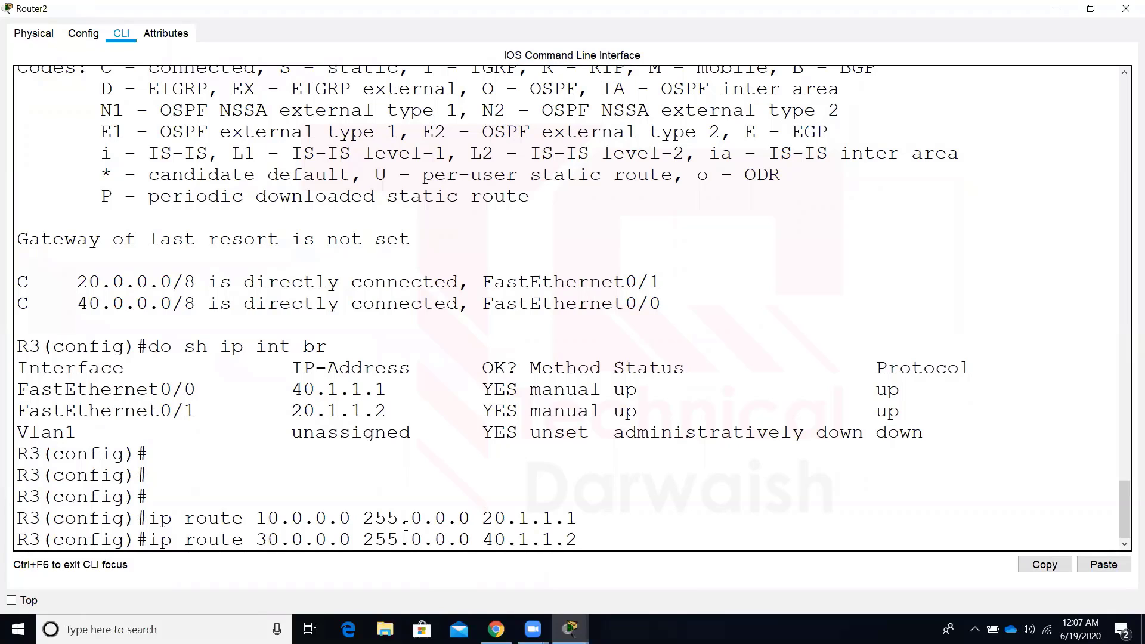
{"action": "key", "text": "Return"}
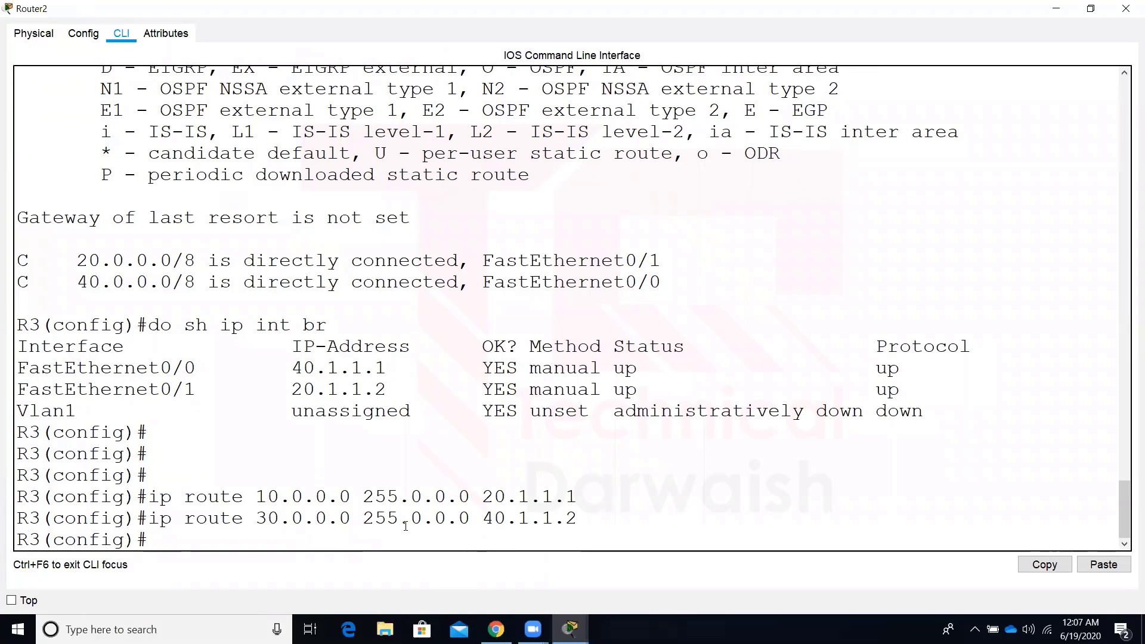
{"action": "left_click", "coordinate": [1053, 9]}
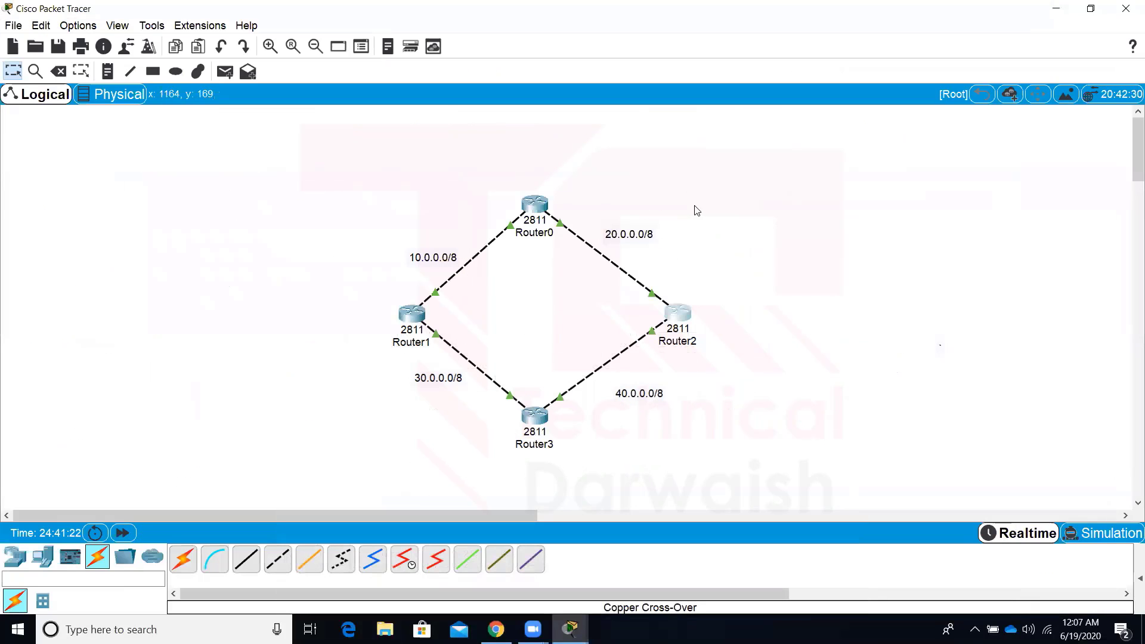
{"action": "left_click_drag", "start_coordinate": [466, 406], "coordinate": [587, 431]}
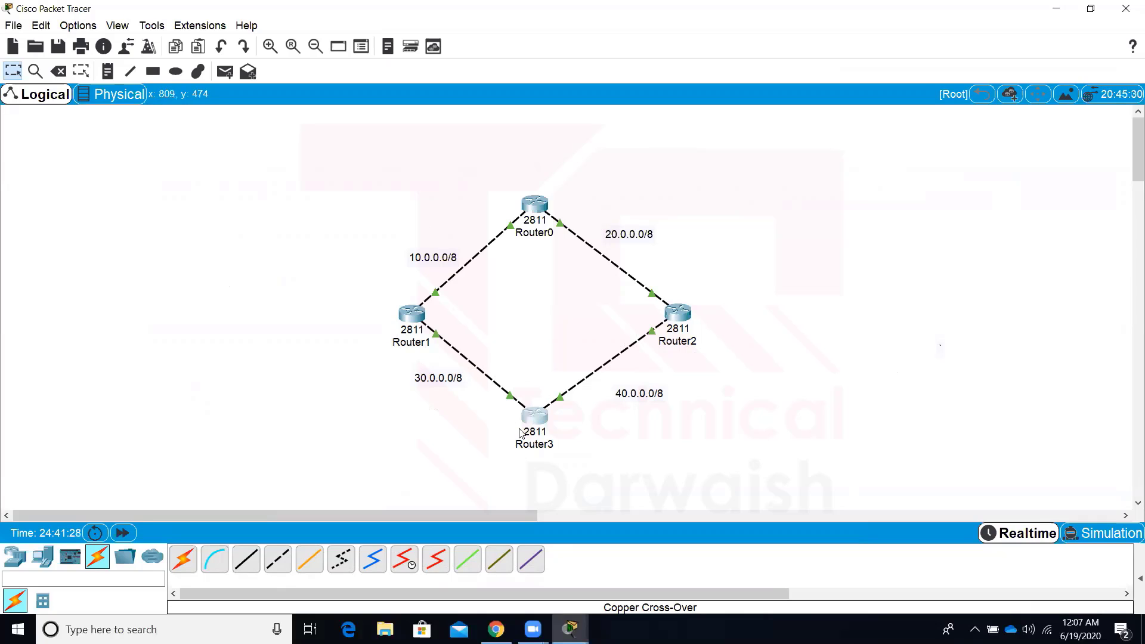
{"action": "left_click_drag", "start_coordinate": [508, 442], "coordinate": [345, 349]}
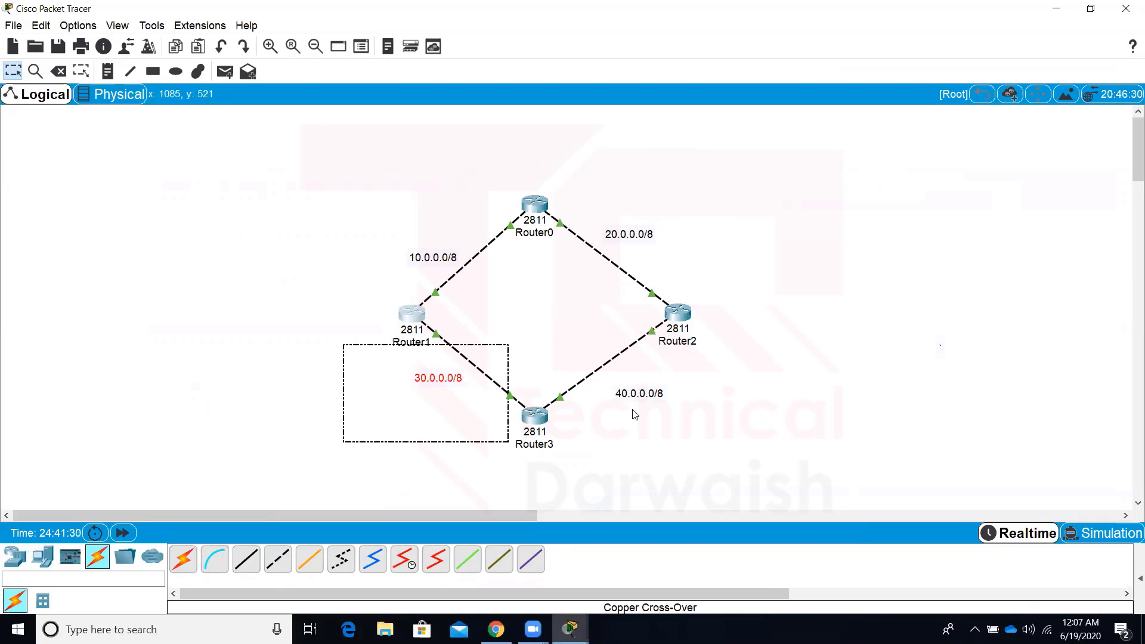
{"action": "left_click_drag", "start_coordinate": [587, 424], "coordinate": [782, 266]}
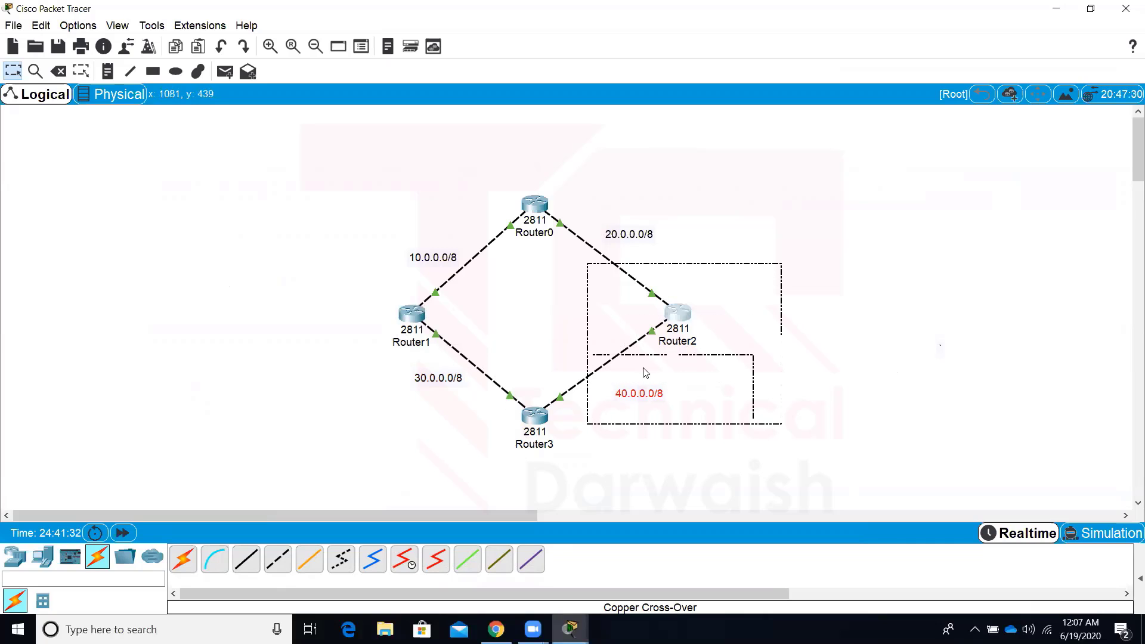
In Router3's command line, add a static route to 10.0.0.0 255.0.0.0 via next hop 30.1.1.1.
{"action": "left_click", "coordinate": [535, 412]}
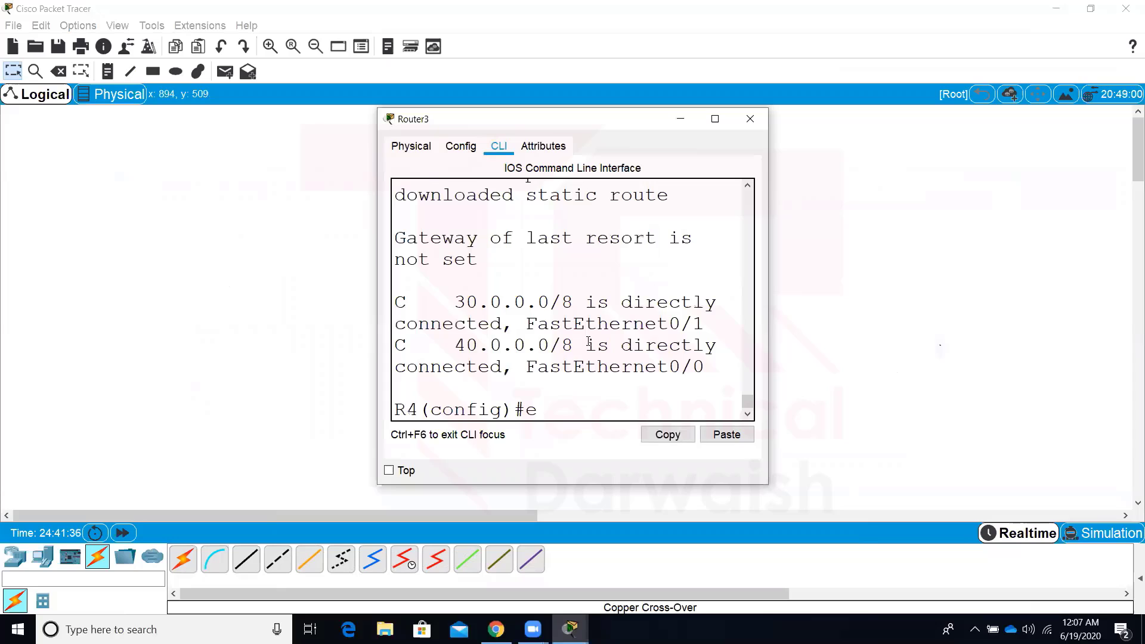
{"action": "type", "text": "na"}
{"action": "key", "text": "Return"}
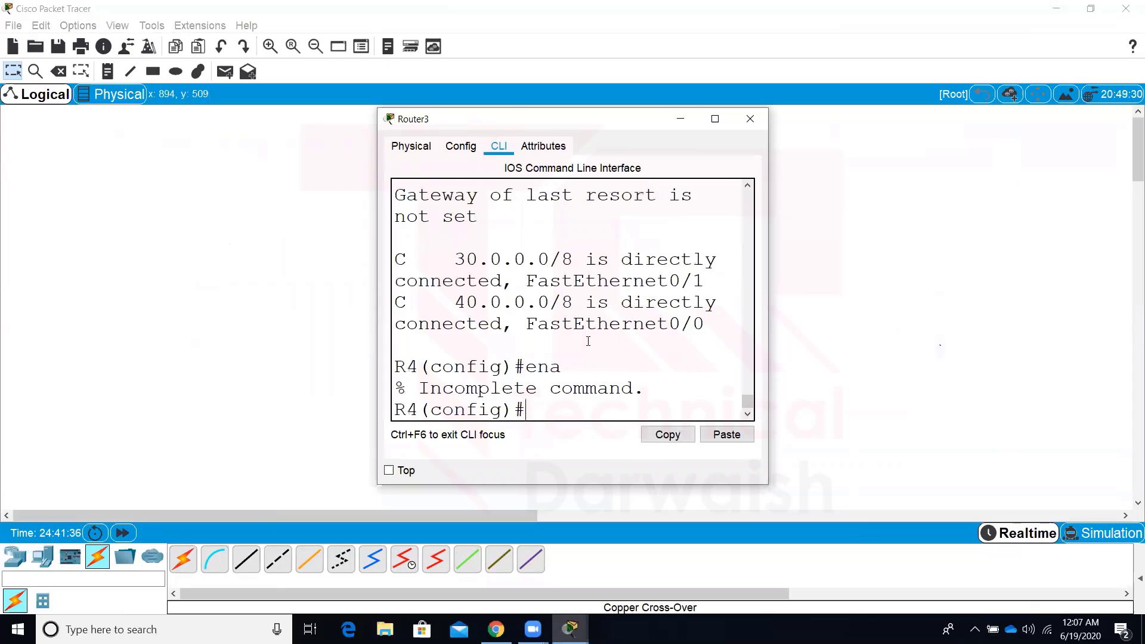
{"action": "type", "text": "ip route 10."}
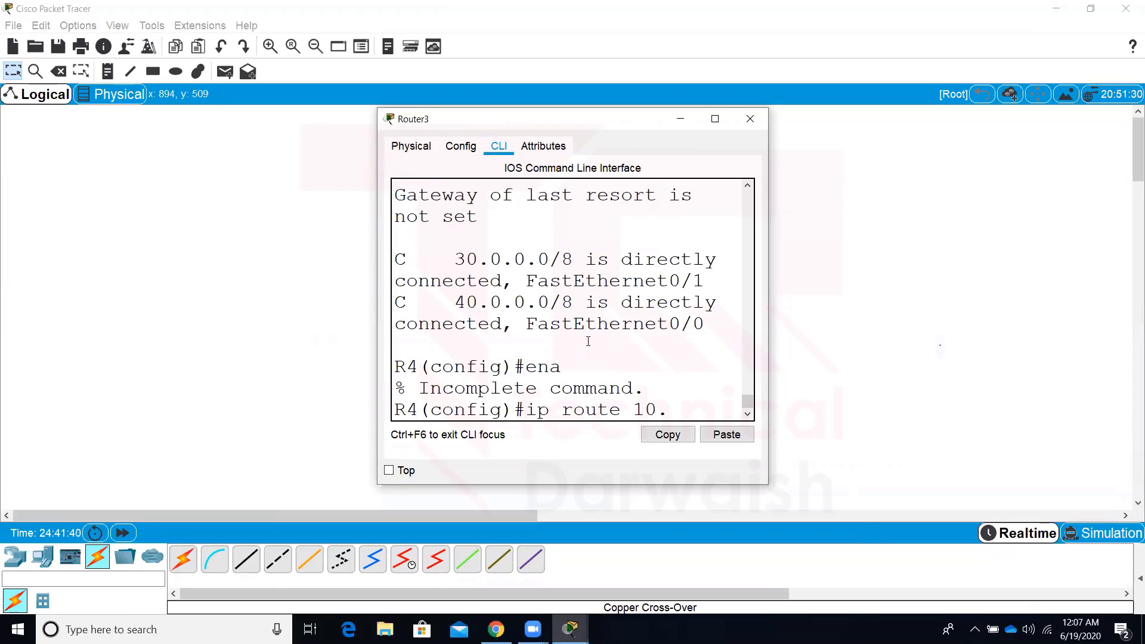
{"action": "type", "text": "0.0.0 255.0.0.0"}
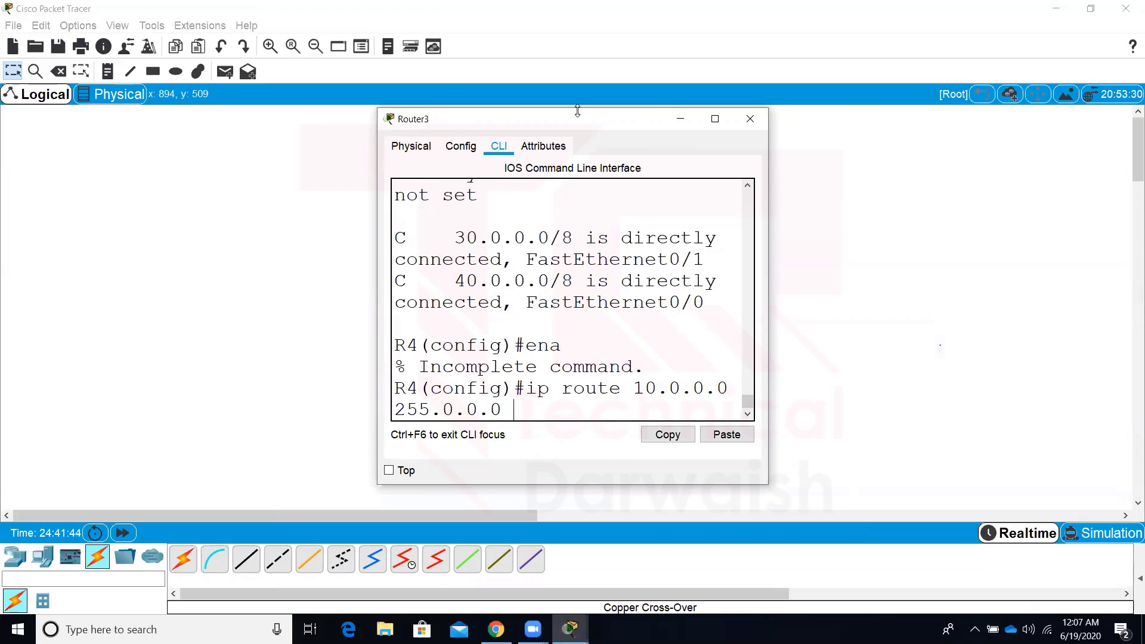
{"action": "left_click_drag", "start_coordinate": [577, 109], "coordinate": [799, 143]}
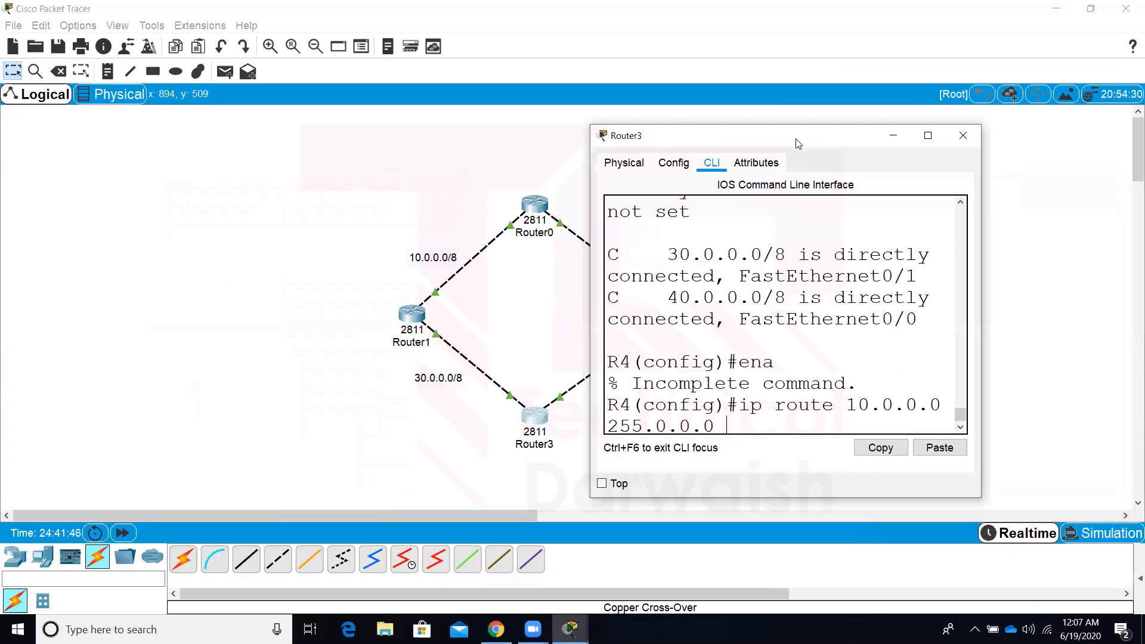
{"action": "type", "text": "30..1.1.1"}
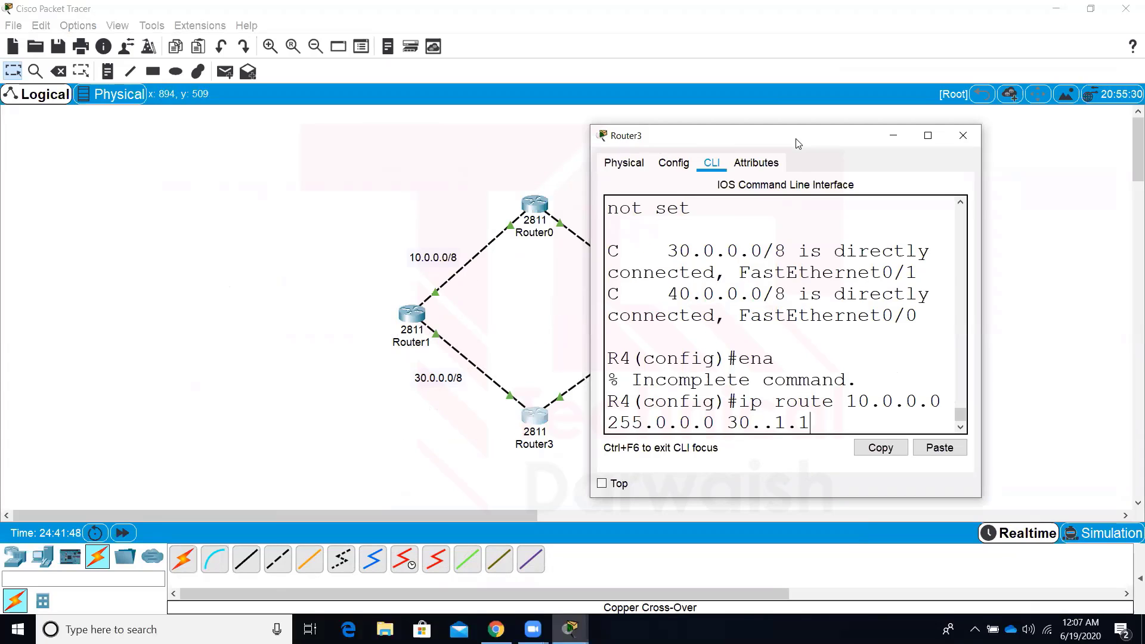
{"action": "key", "text": "Left"}
{"action": "key", "text": "Left"}
{"action": "key", "text": "BackSpace"}
{"action": "key", "text": "Return"}
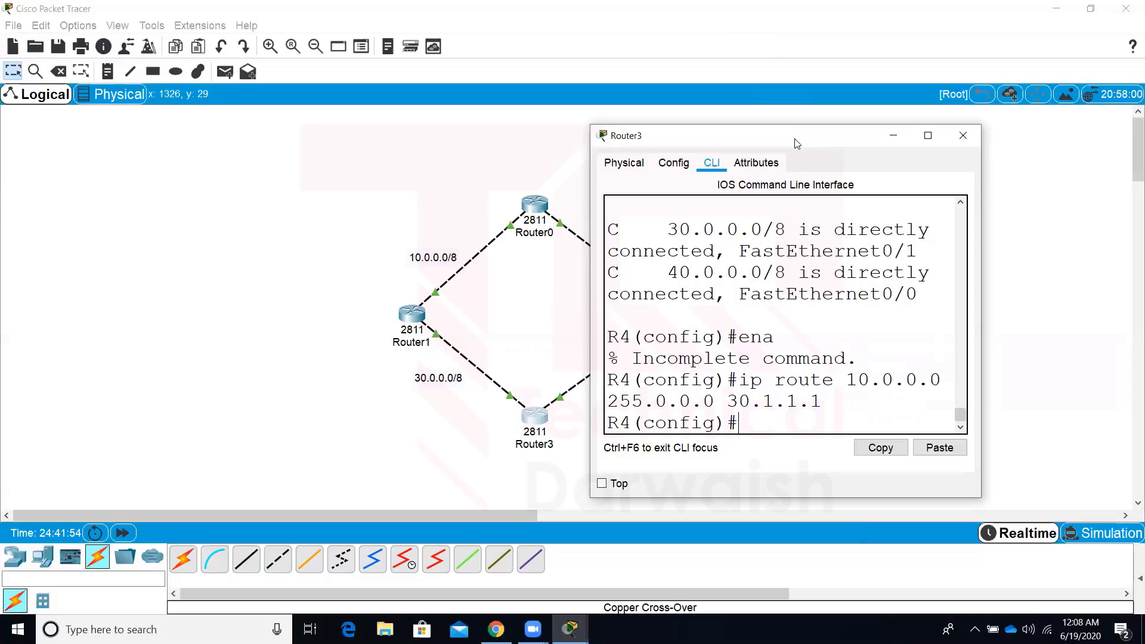
Maximize Router3's window, add a static route to 20.0.0.0 255.0.0.0 via next hop 40.1.1.1, and minimize it.
{"action": "double_click", "coordinate": [796, 138]}
{"action": "type", "text": "ip rouye"}
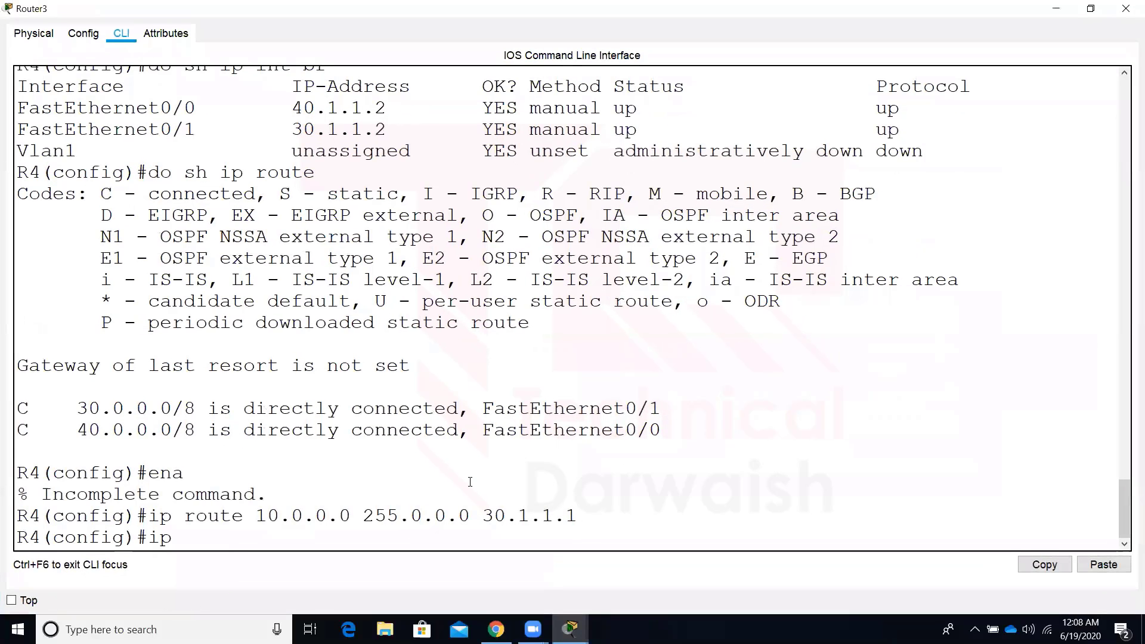
{"action": "key", "text": "BackSpace"}
{"action": "key", "text": "BackSpace"}
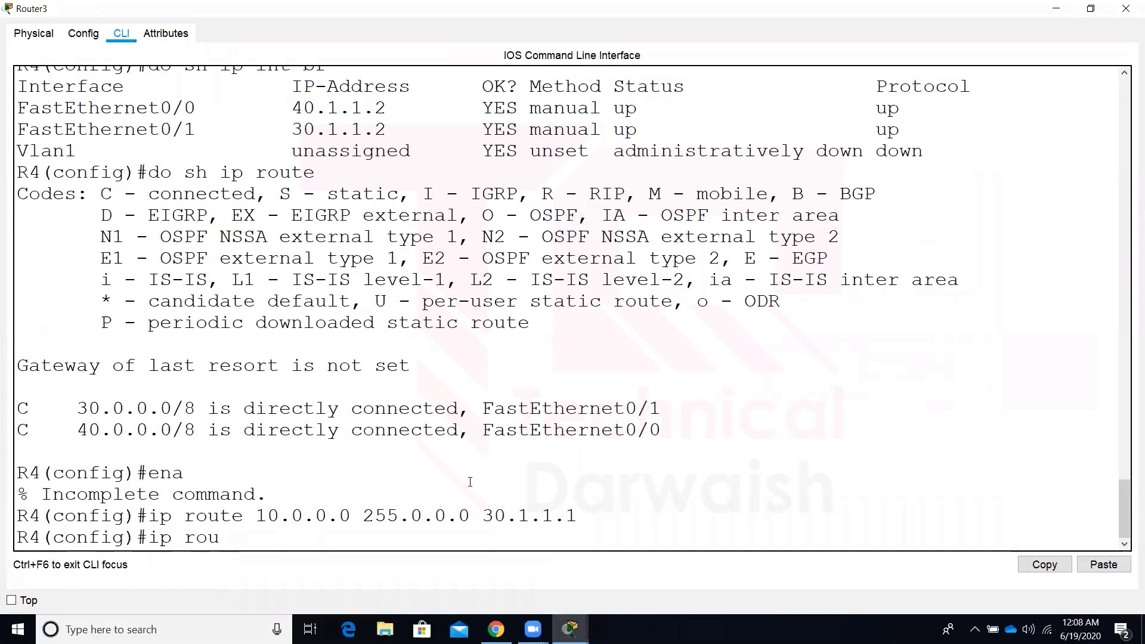
{"action": "type", "text": "te 20.0.0.0"}
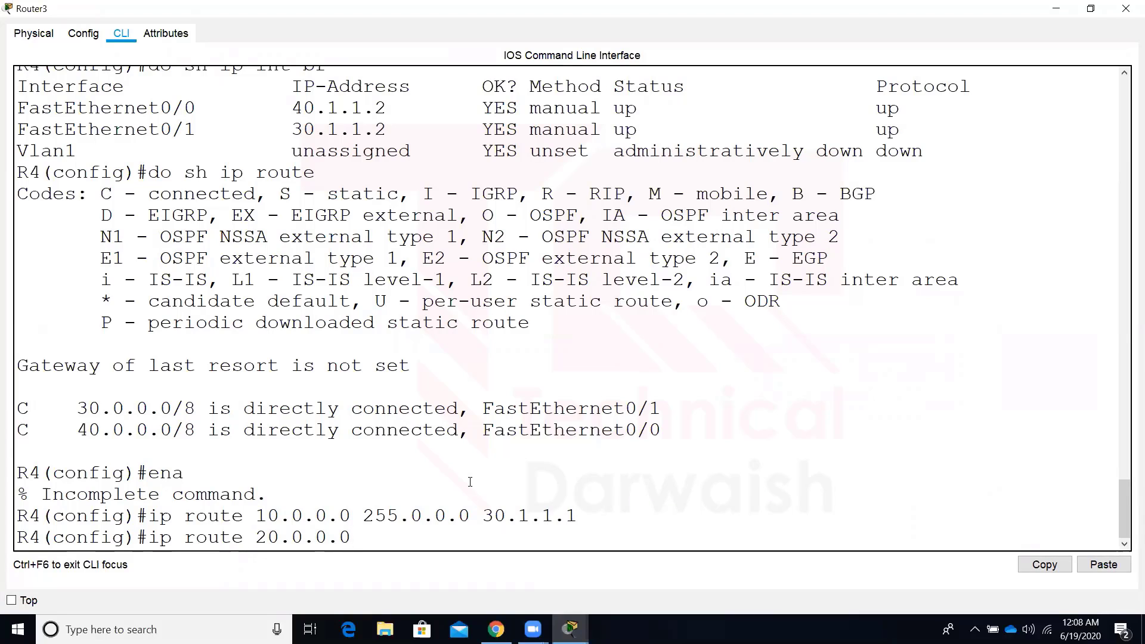
{"action": "type", "text": " 255.0.0.0 40.1.1.1"}
{"action": "key", "text": "Return"}
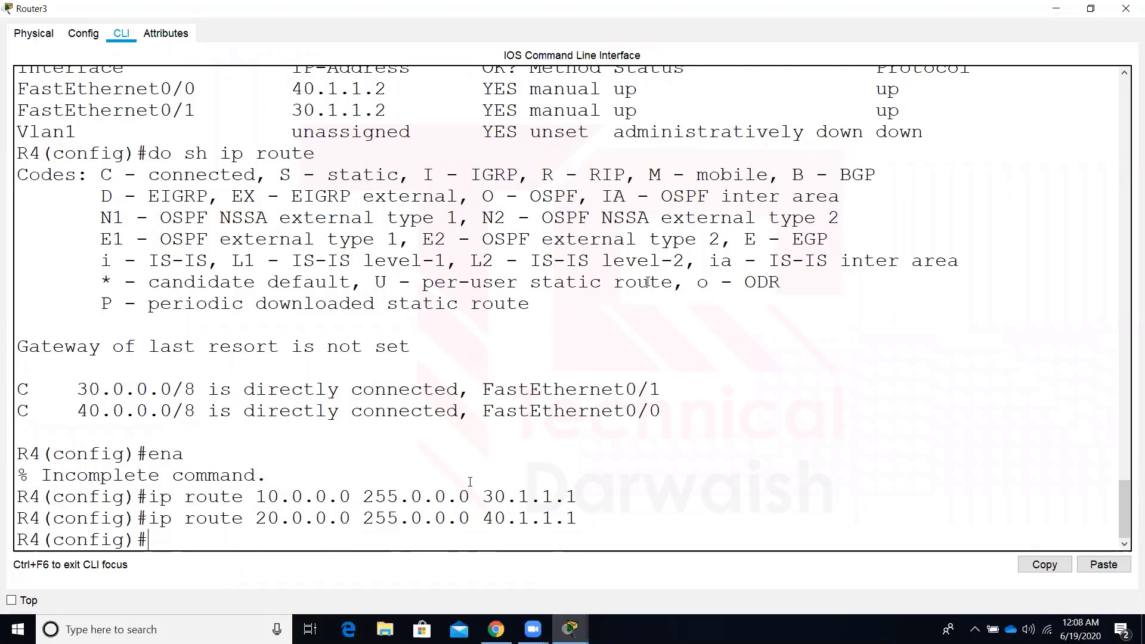
{"action": "left_click", "coordinate": [1055, 9]}
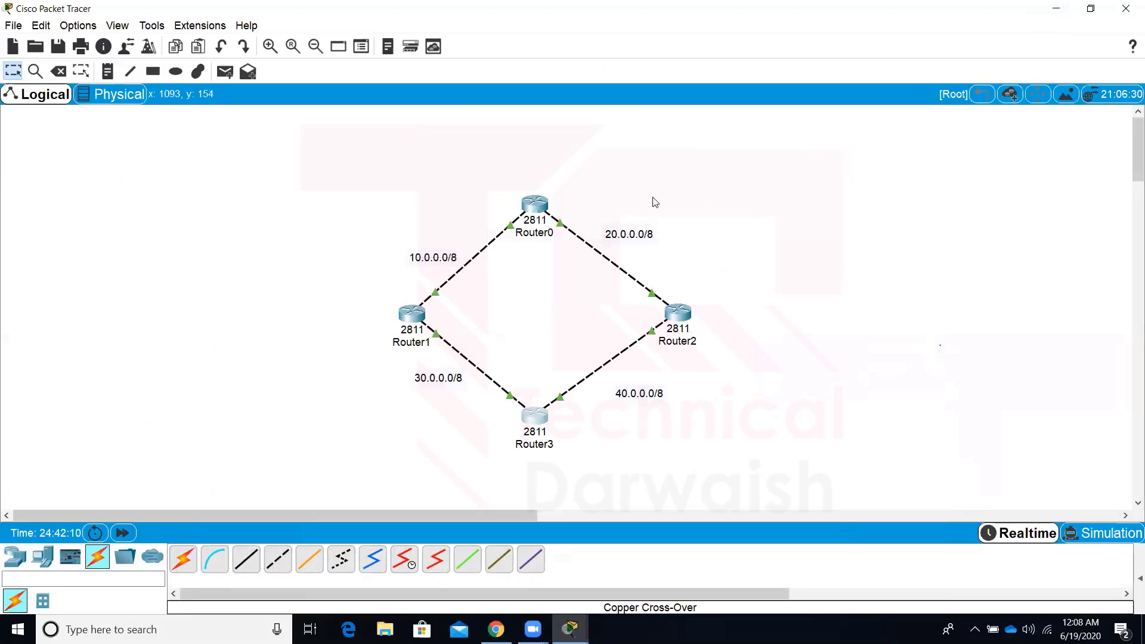
Display Router0's routing table with do sh ip route in its maximized command line, and return to the topology.
{"action": "left_click", "coordinate": [534, 205]}
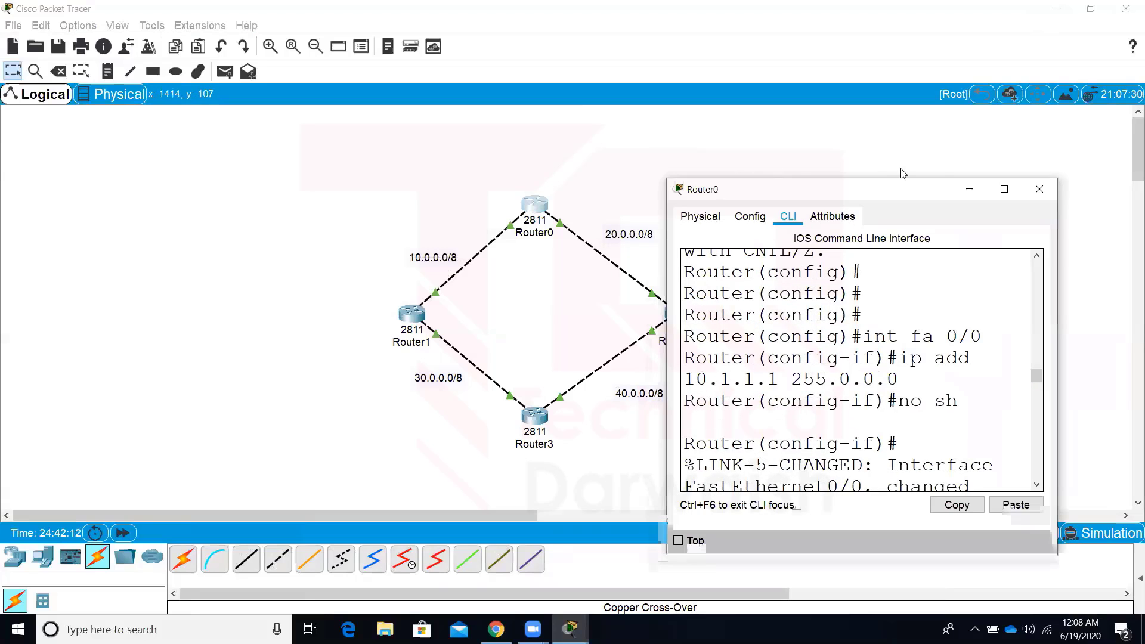
{"action": "left_click", "coordinate": [1004, 189]}
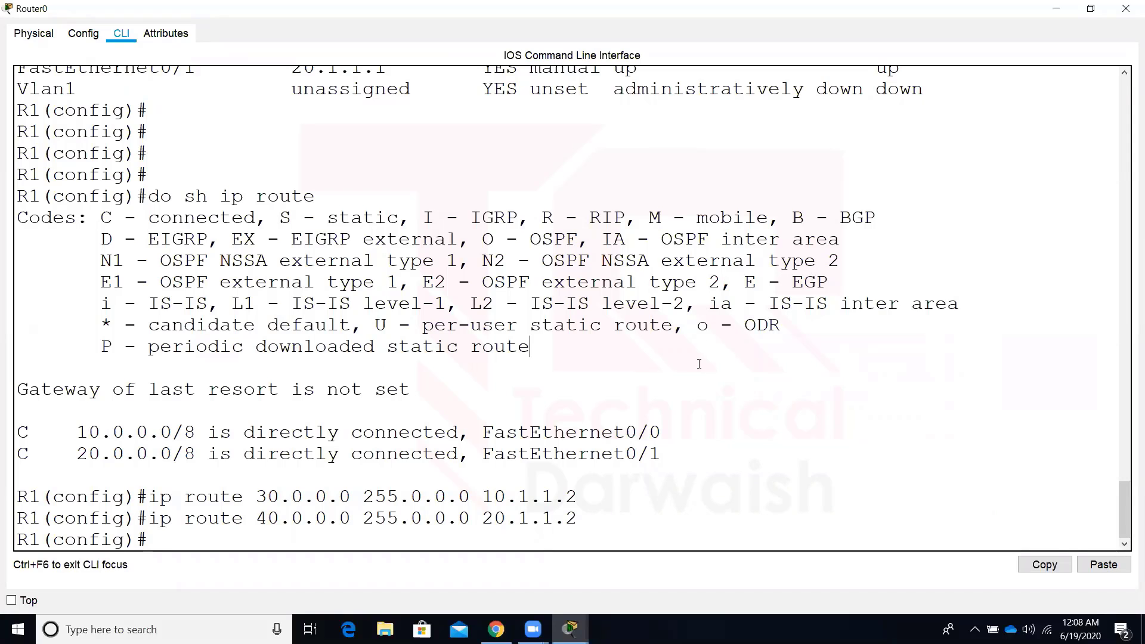
{"action": "key", "text": "Return"}
{"action": "key", "text": "Return"}
{"action": "type", "text": "do ship"}
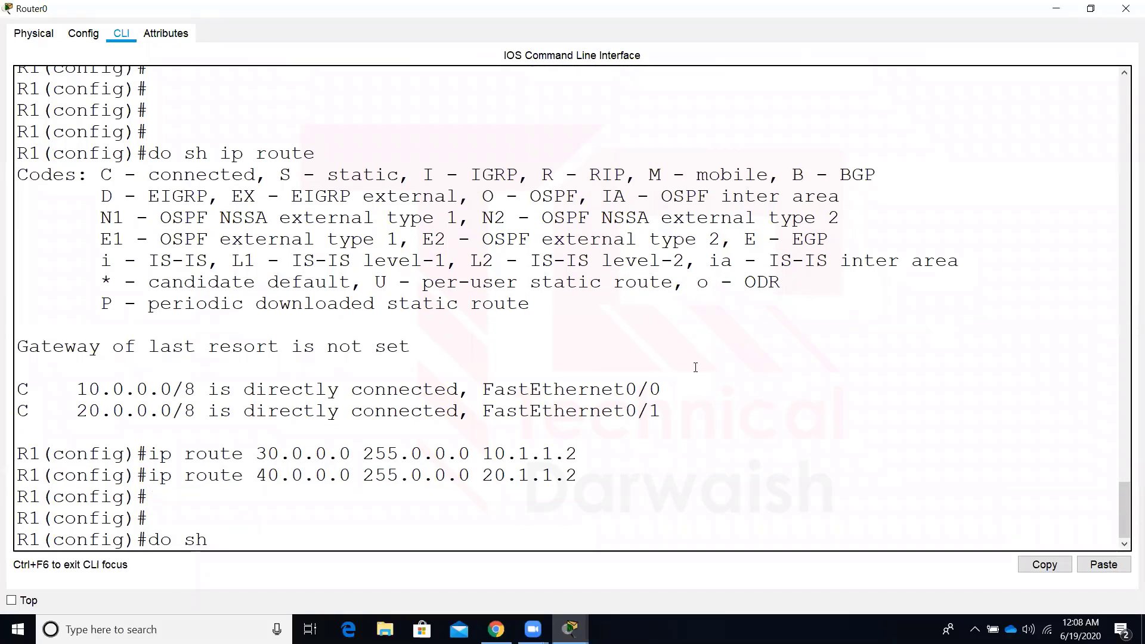
{"action": "key", "text": "BackSpace"}
{"action": "key", "text": "BackSpace"}
{"action": "type", "text": "ip rout"}
{"action": "key", "text": "Return"}
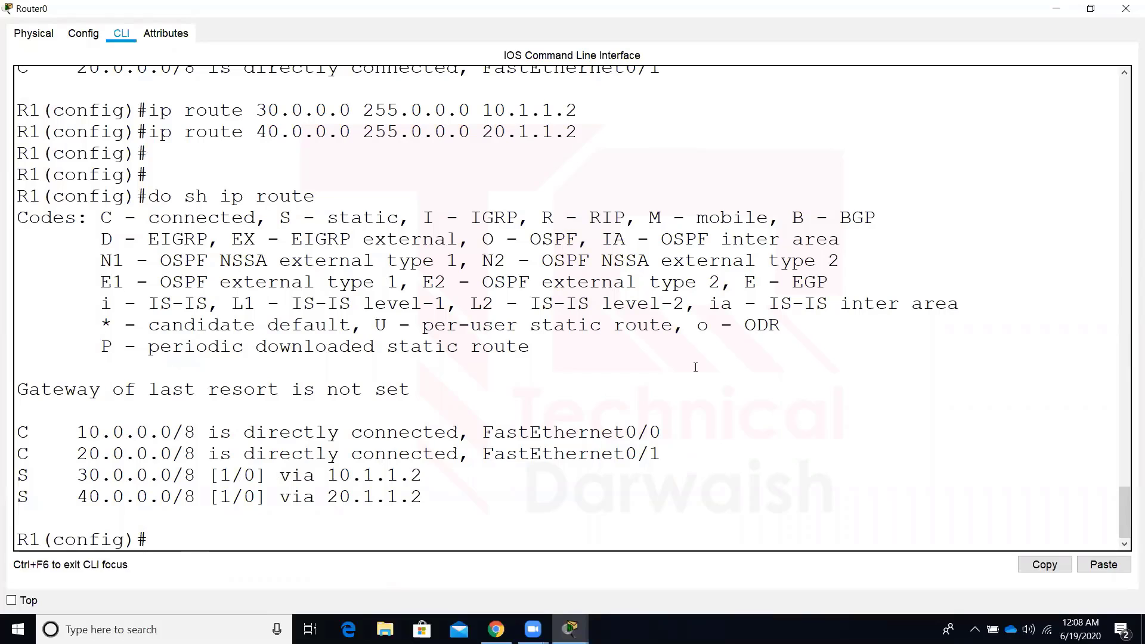
{"action": "left_click", "coordinate": [1056, 8]}
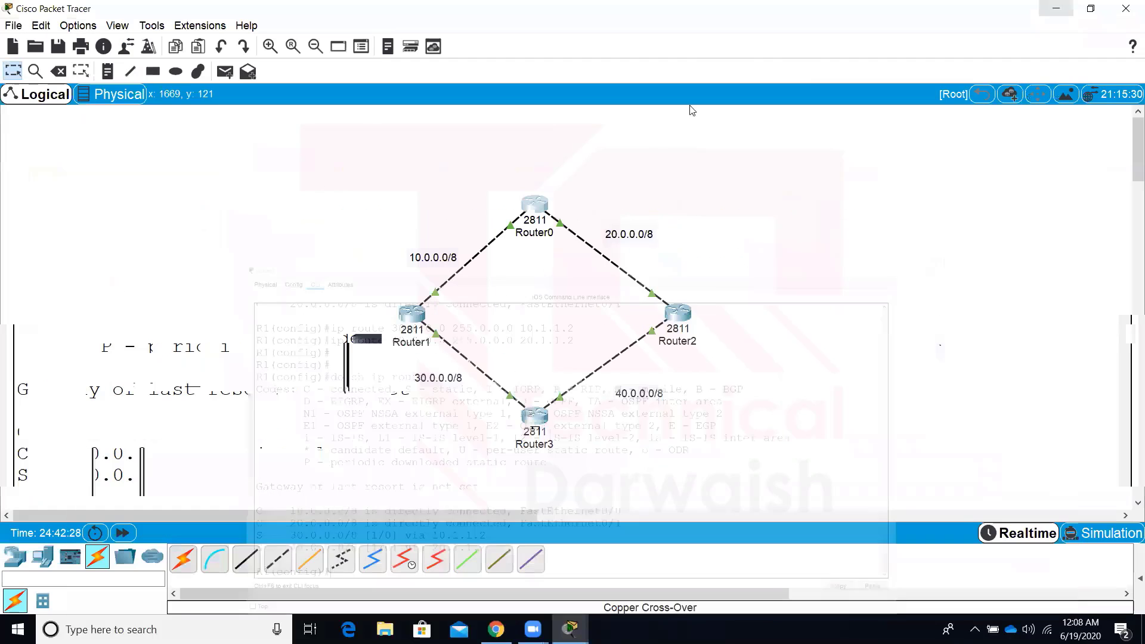
Display Router1's routing table with do sh ip route in its maximized command line, and minimize the window.
{"action": "left_click", "coordinate": [409, 313]}
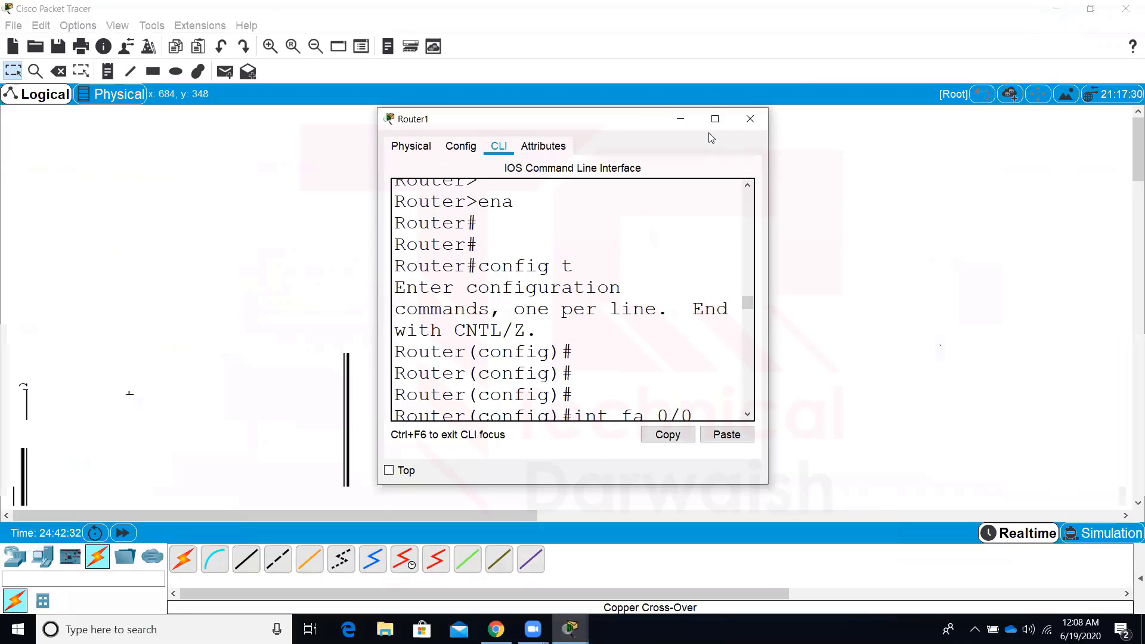
{"action": "left_click", "coordinate": [716, 113]}
{"action": "left_click", "coordinate": [425, 313]}
{"action": "left_click", "coordinate": [715, 119]}
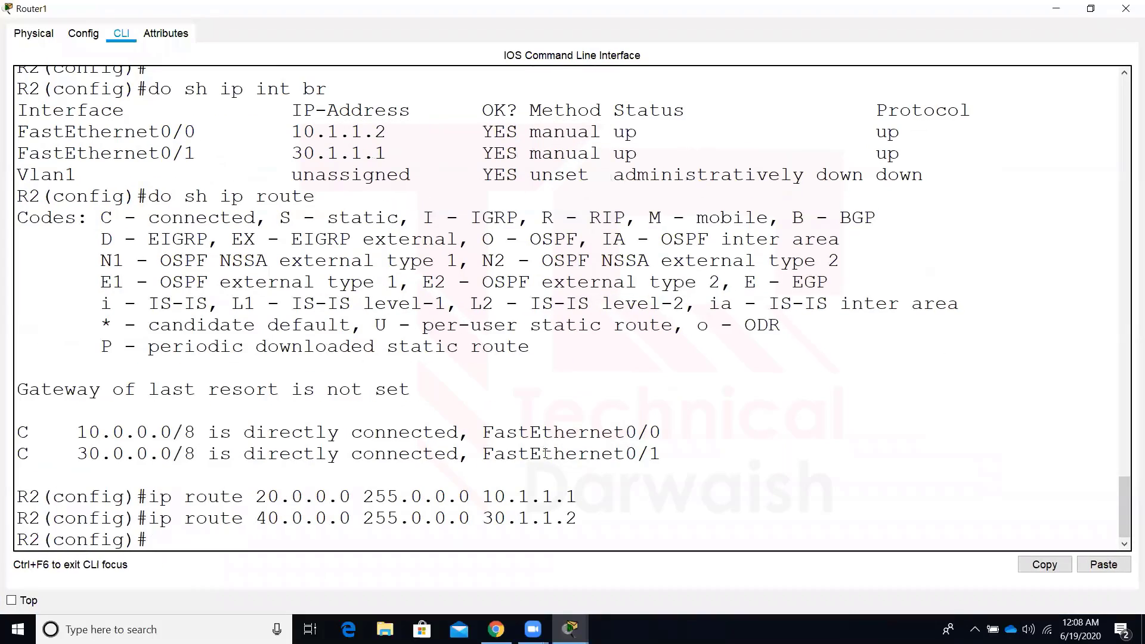
{"action": "key", "text": "Return"}
{"action": "key", "text": "Return"}
{"action": "key", "text": "Return"}
{"action": "type", "text": "do sh ip"}
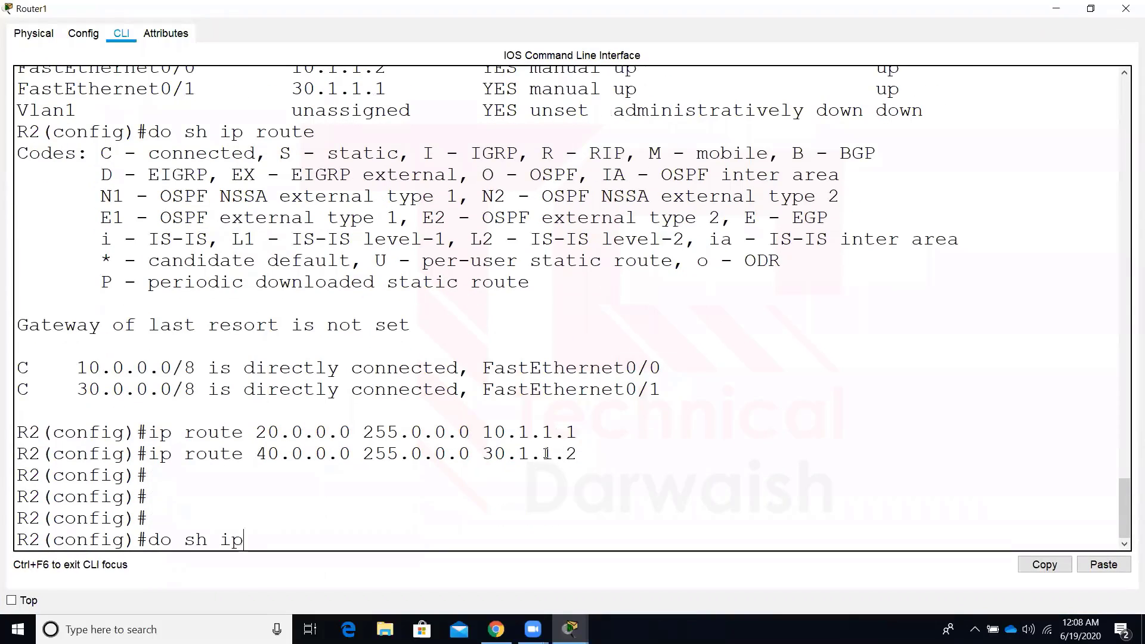
{"action": "type", "text": " route"}
{"action": "key", "text": "Return"}
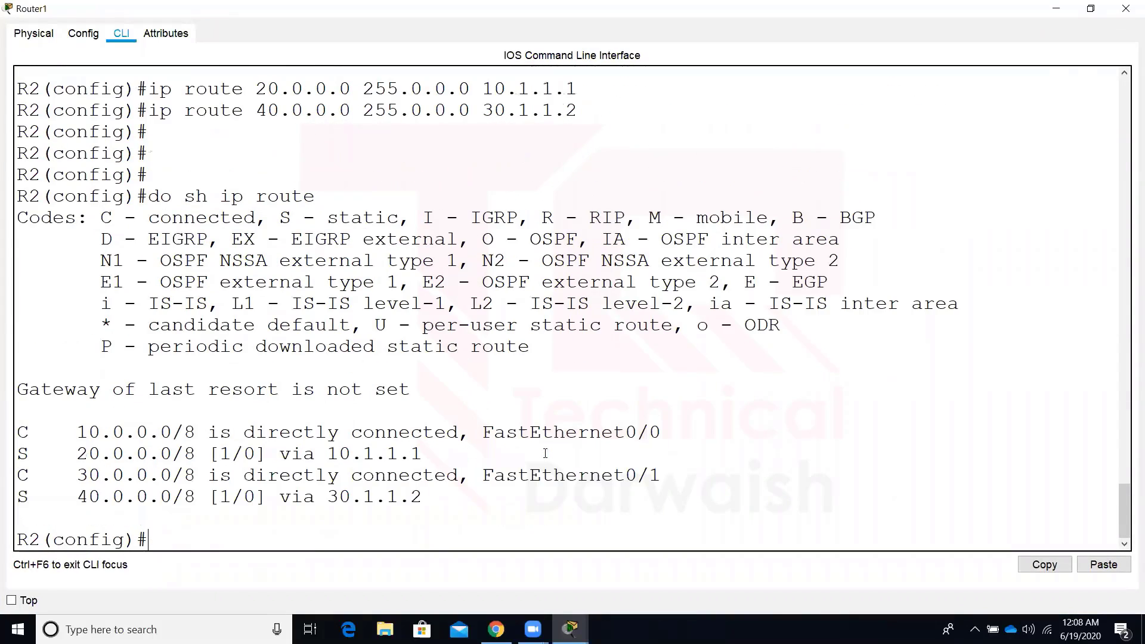
{"action": "left_click", "coordinate": [1055, 9]}
Reopen Router3's command line, check its routing table with do sh ip route, and return to the topology.
{"action": "left_click", "coordinate": [533, 419]}
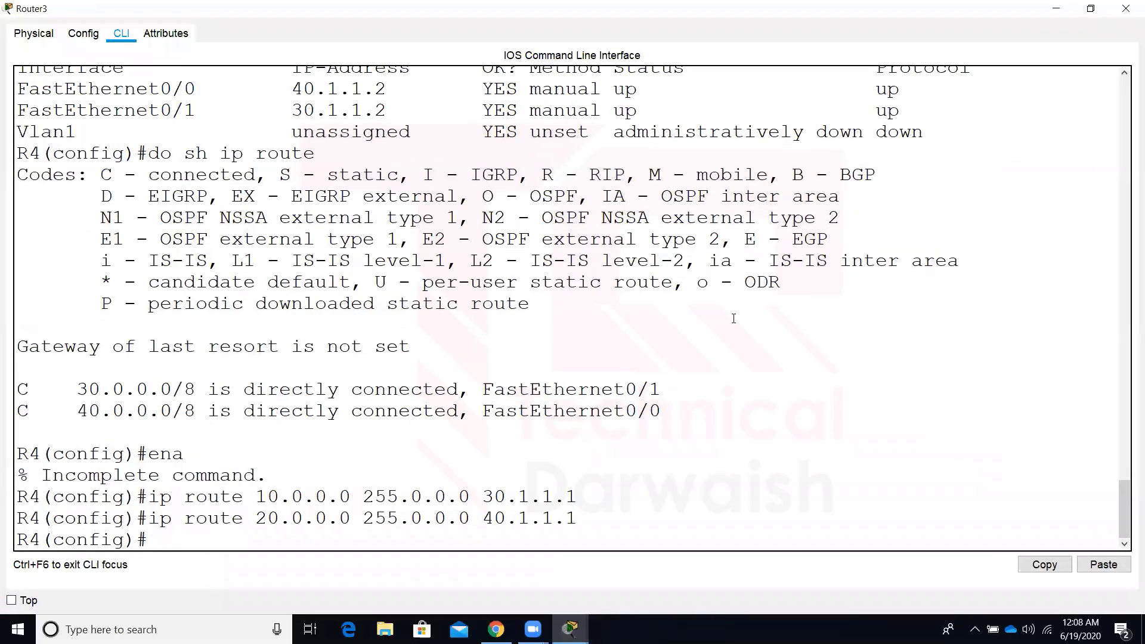
{"action": "key", "text": "Return"}
{"action": "key", "text": "Return"}
{"action": "type", "text": "do sh ip route"}
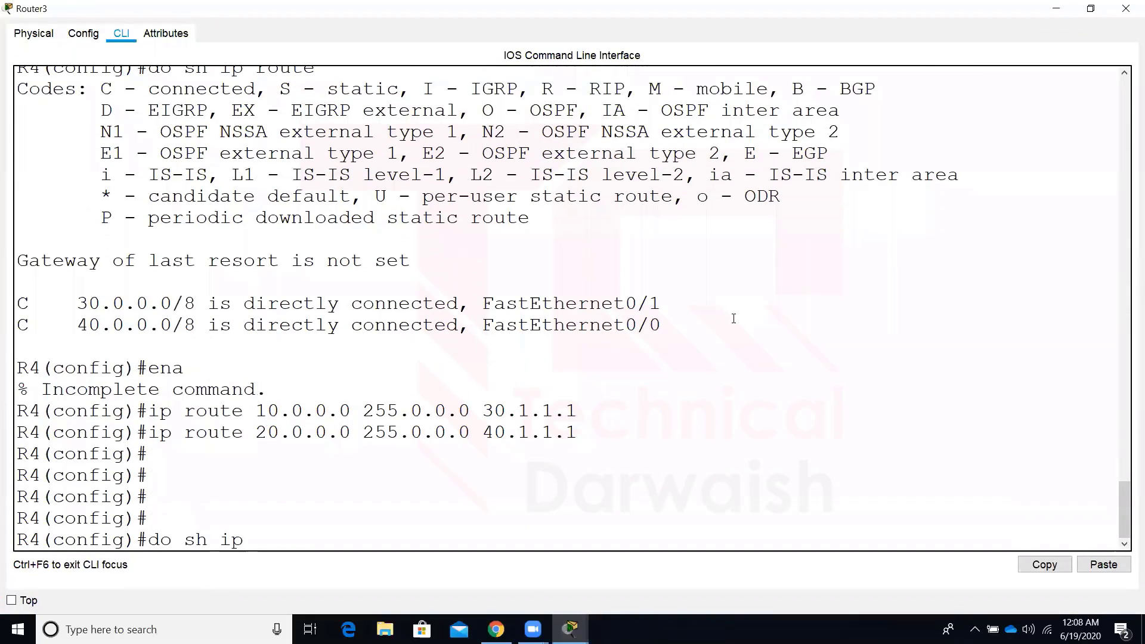
{"action": "key", "text": "Return"}
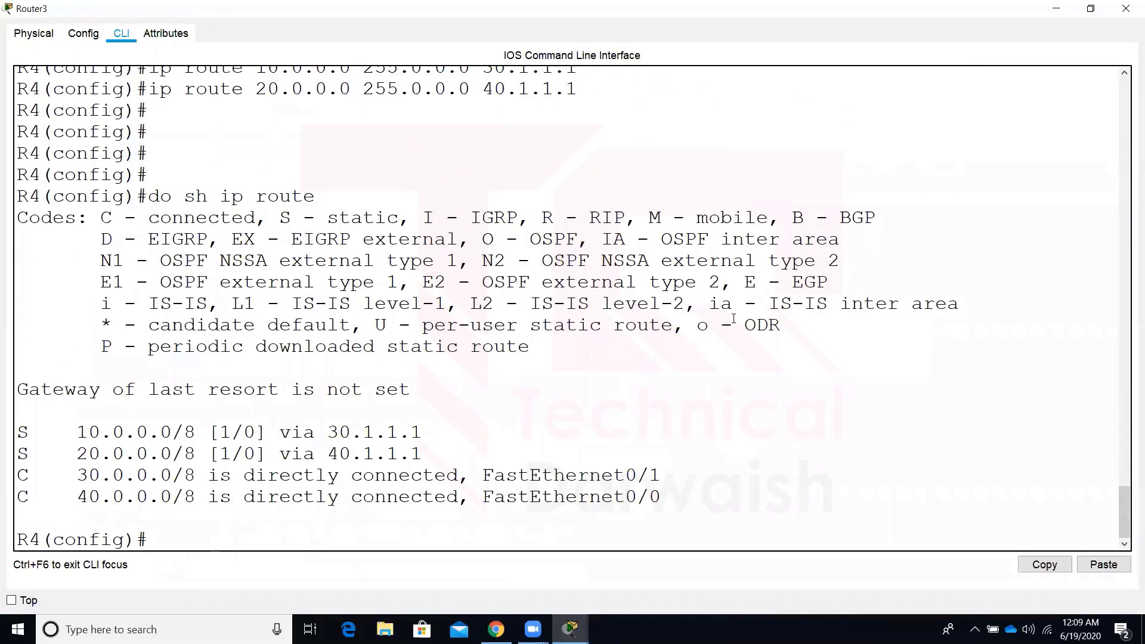
{"action": "left_click", "coordinate": [1126, 8]}
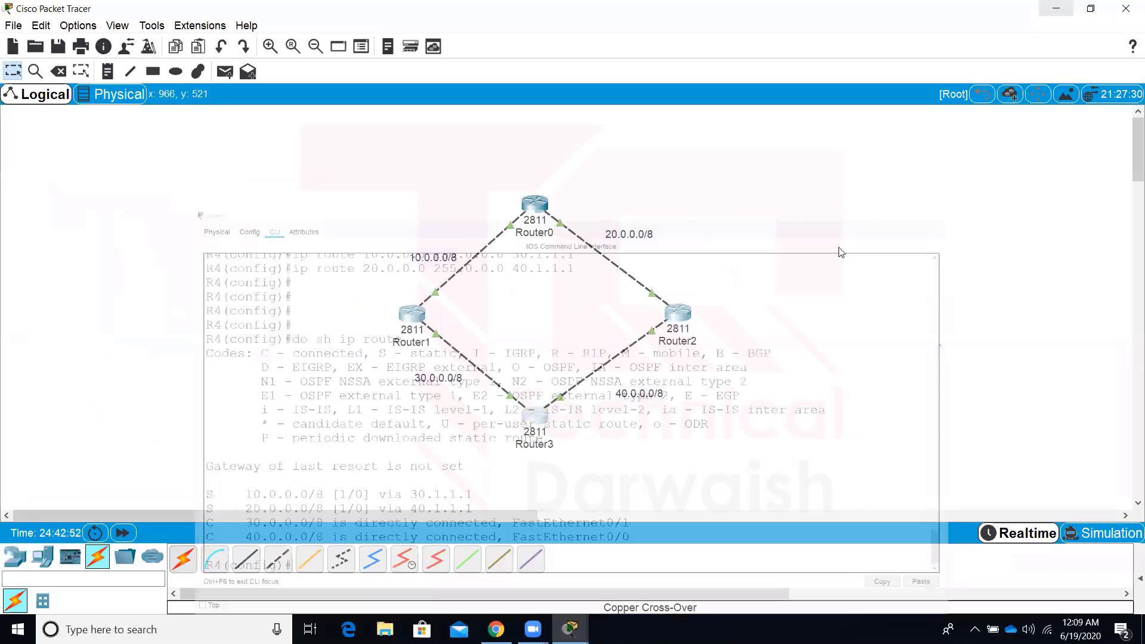
Open Router2's command line in full size, check its routing table with do sh ip route, and minimize it.
{"action": "left_click", "coordinate": [677, 312]}
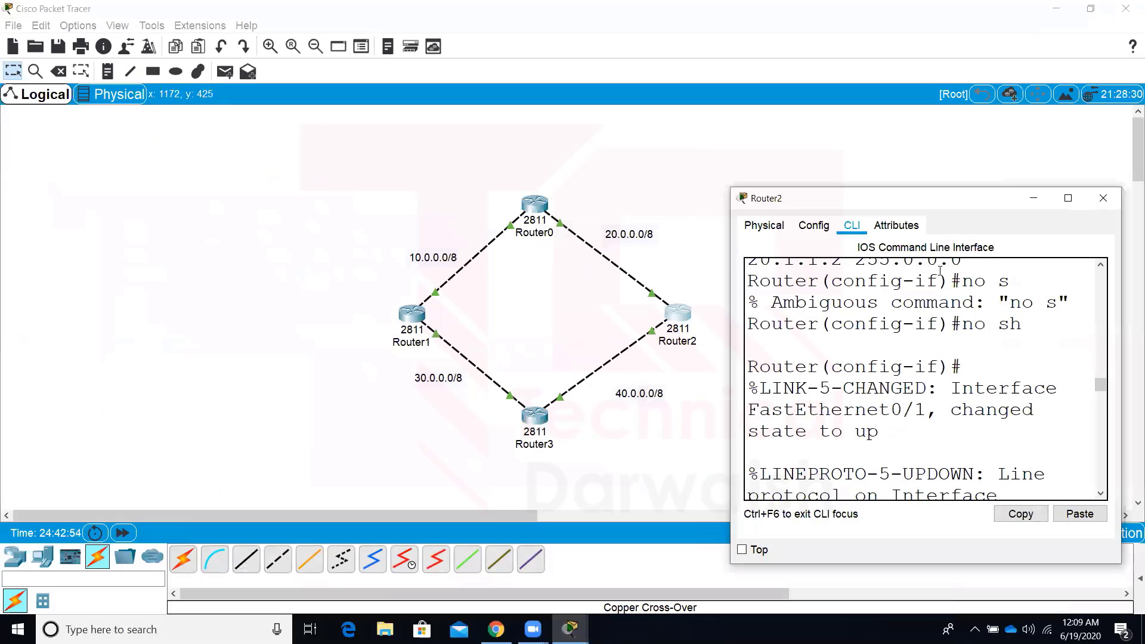
{"action": "left_click", "coordinate": [1069, 199]}
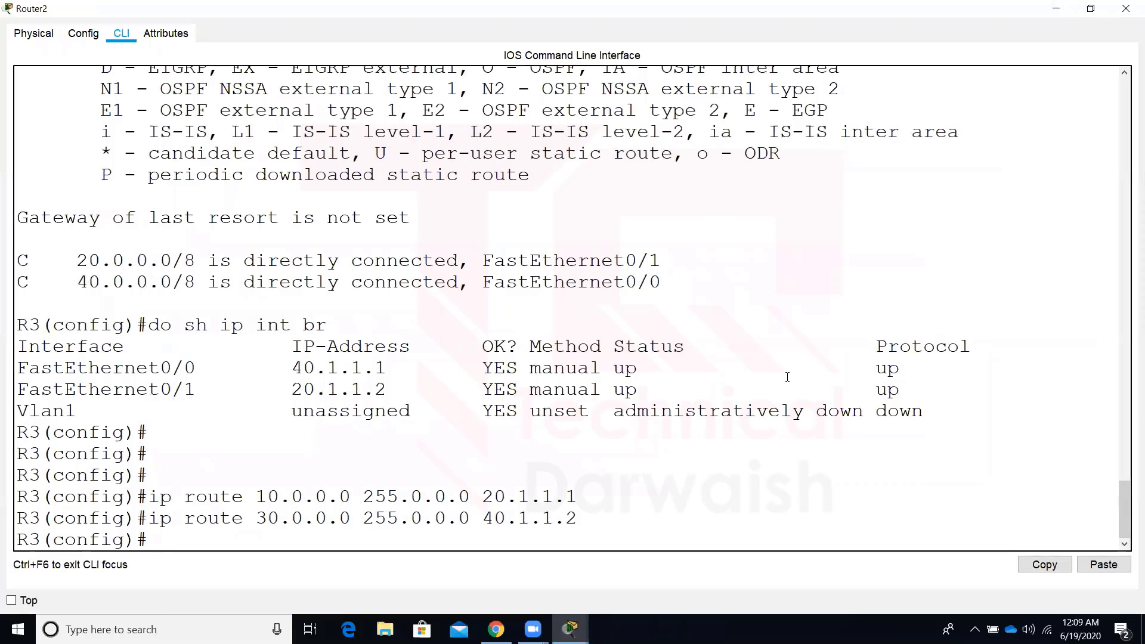
{"action": "type", "text": "do ship"}
{"action": "key", "text": "BackSpace"}
{"action": "key", "text": "BackSpace"}
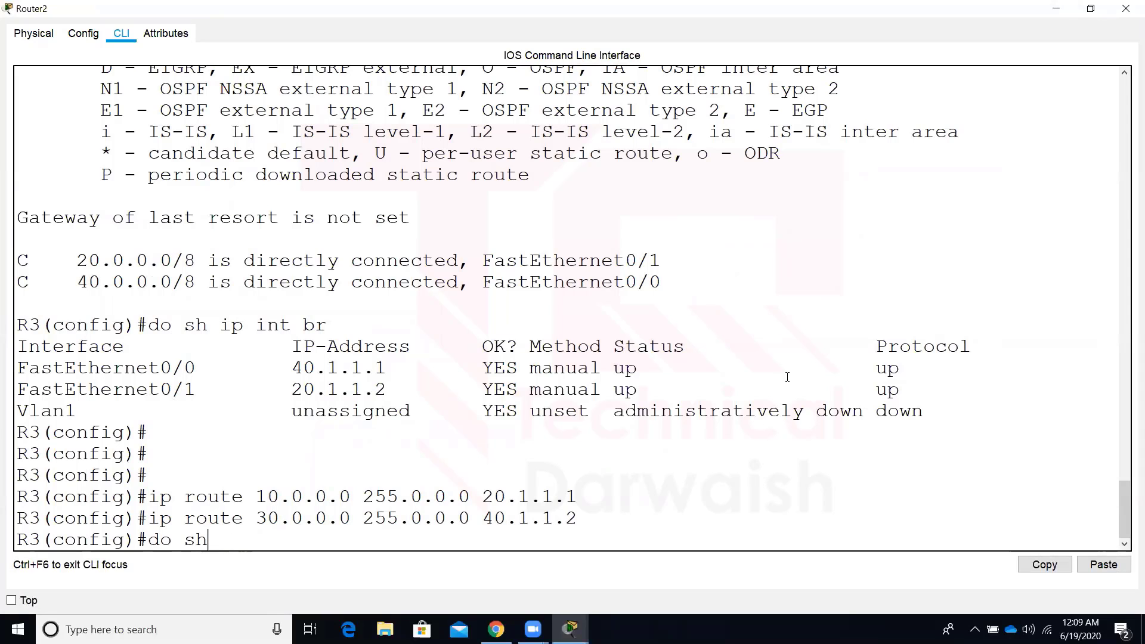
{"action": "type", "text": "ip route"}
{"action": "key", "text": "Return"}
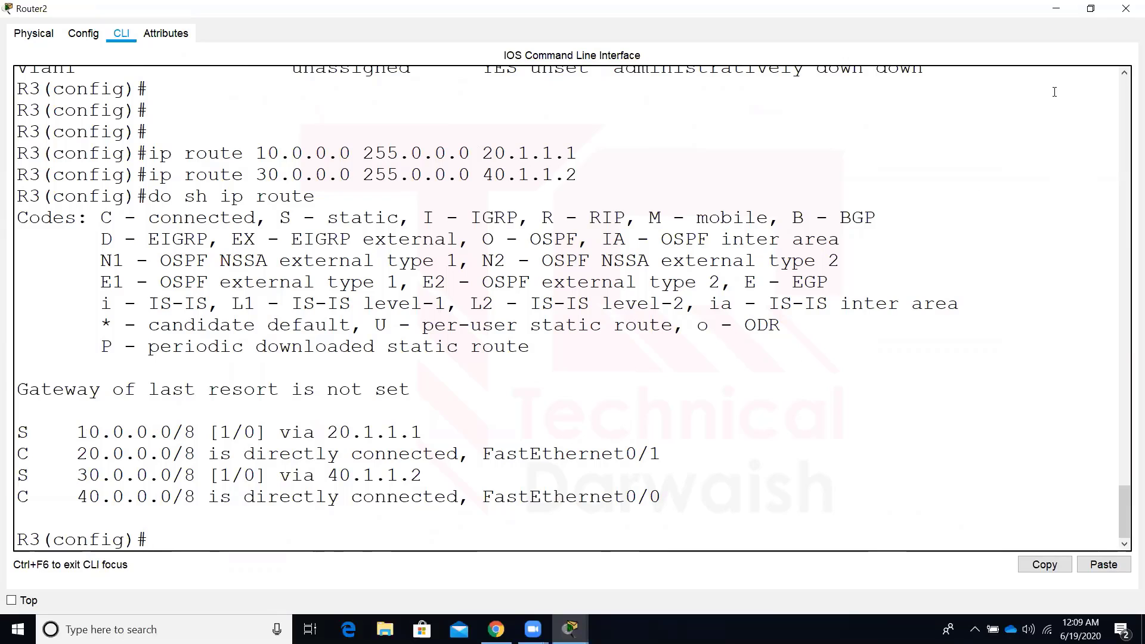
{"action": "left_click", "coordinate": [1054, 10]}
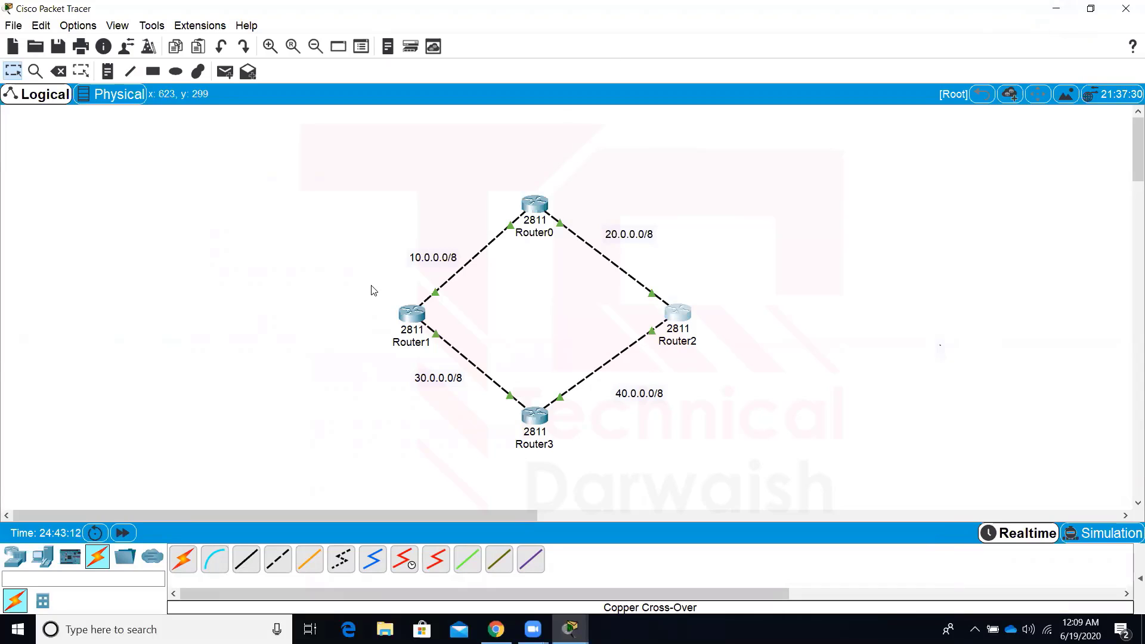
{"action": "left_click_drag", "start_coordinate": [371, 287], "coordinate": [757, 344]}
{"action": "left_click_drag", "start_coordinate": [374, 269], "coordinate": [559, 157]}
{"action": "left_click_drag", "start_coordinate": [386, 352], "coordinate": [524, 428]}
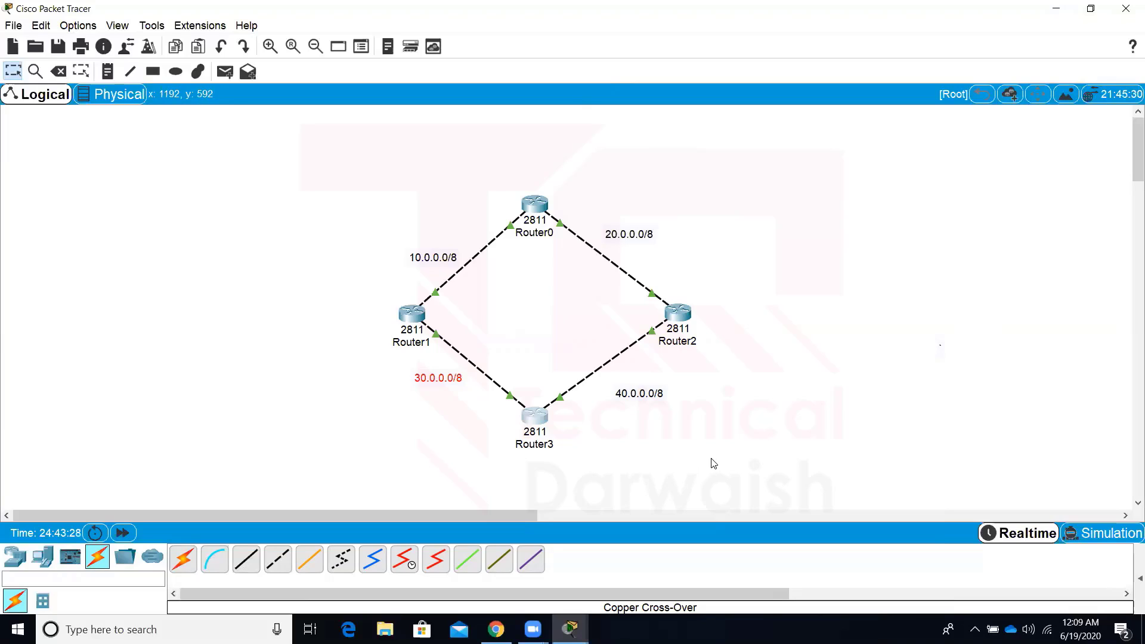
{"action": "left_click", "coordinate": [863, 344]}
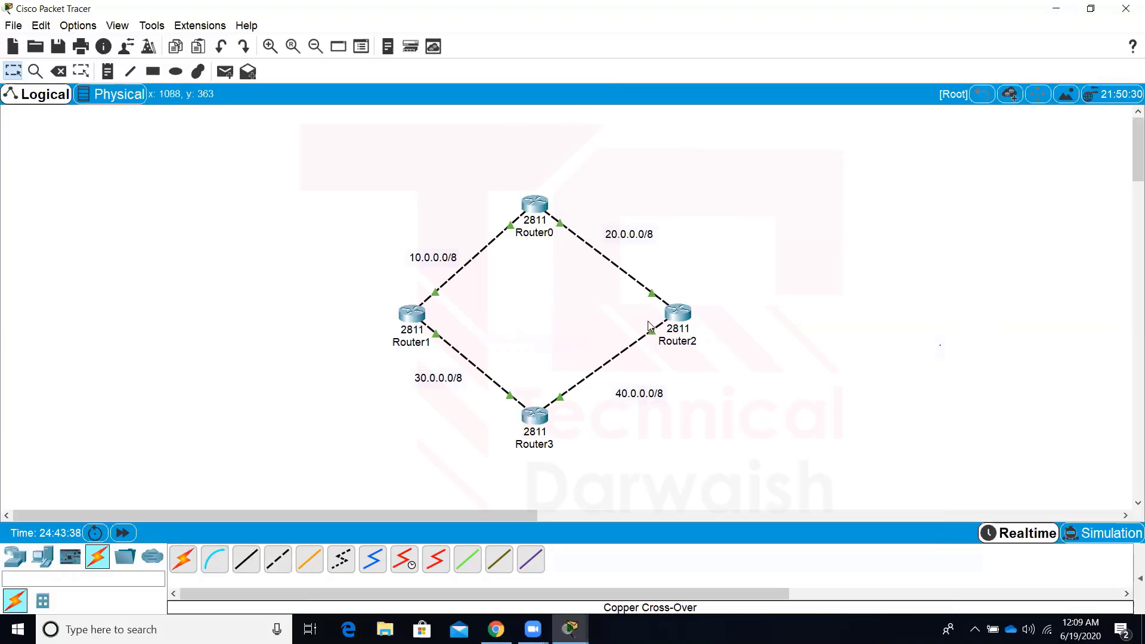
{"action": "left_click_drag", "start_coordinate": [373, 291], "coordinate": [474, 361]}
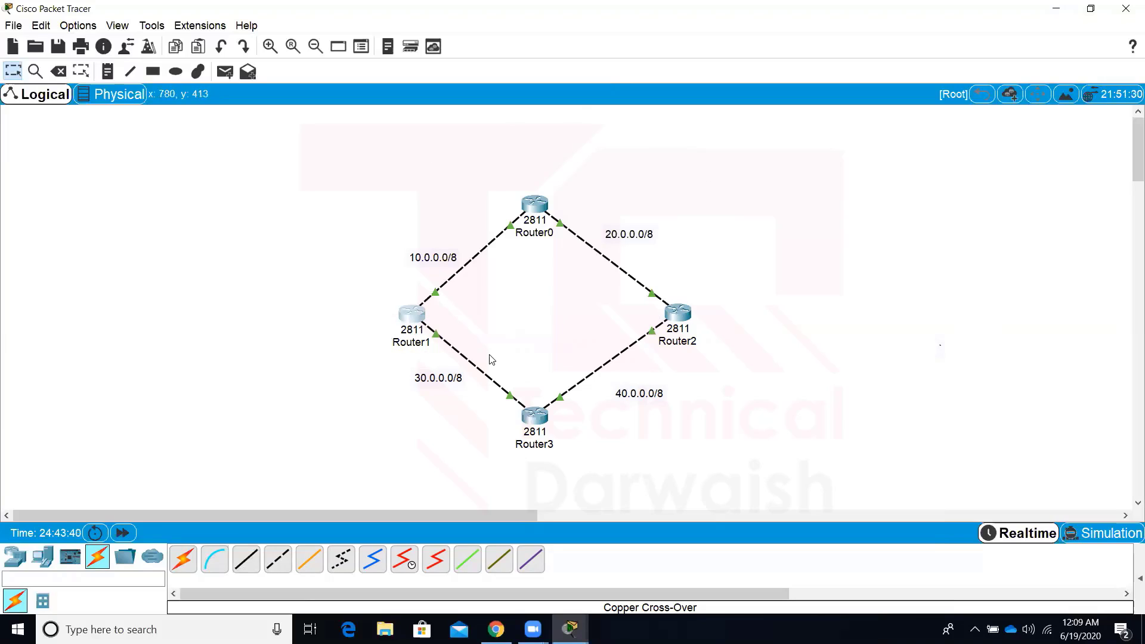
{"action": "left_click_drag", "start_coordinate": [658, 395], "coordinate": [660, 392]}
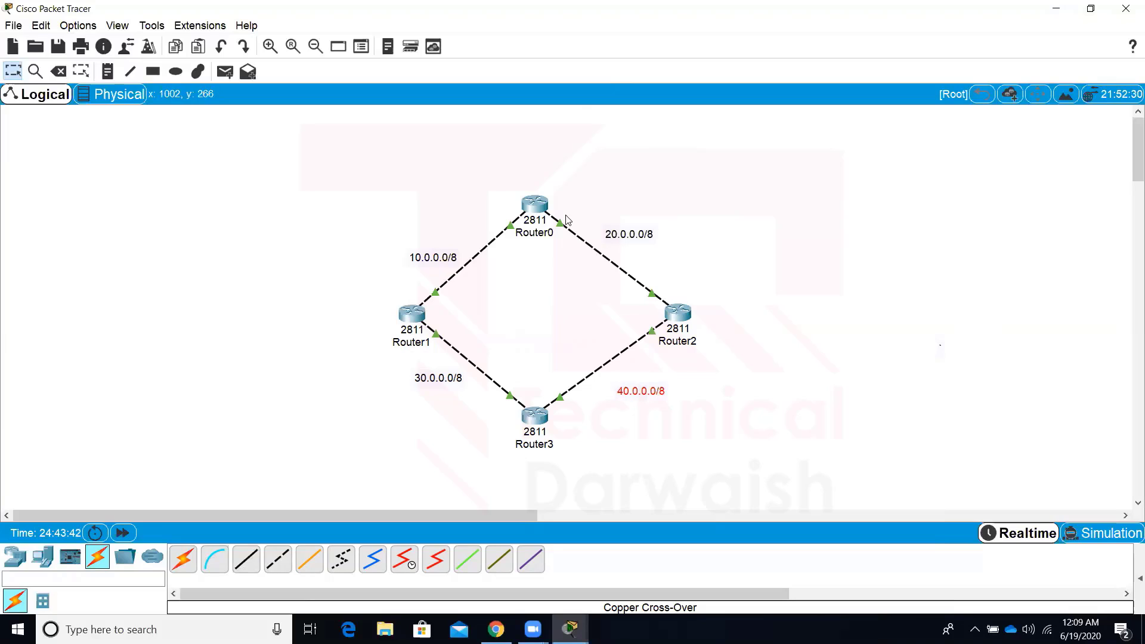
{"action": "left_click_drag", "start_coordinate": [506, 210], "coordinate": [536, 245]}
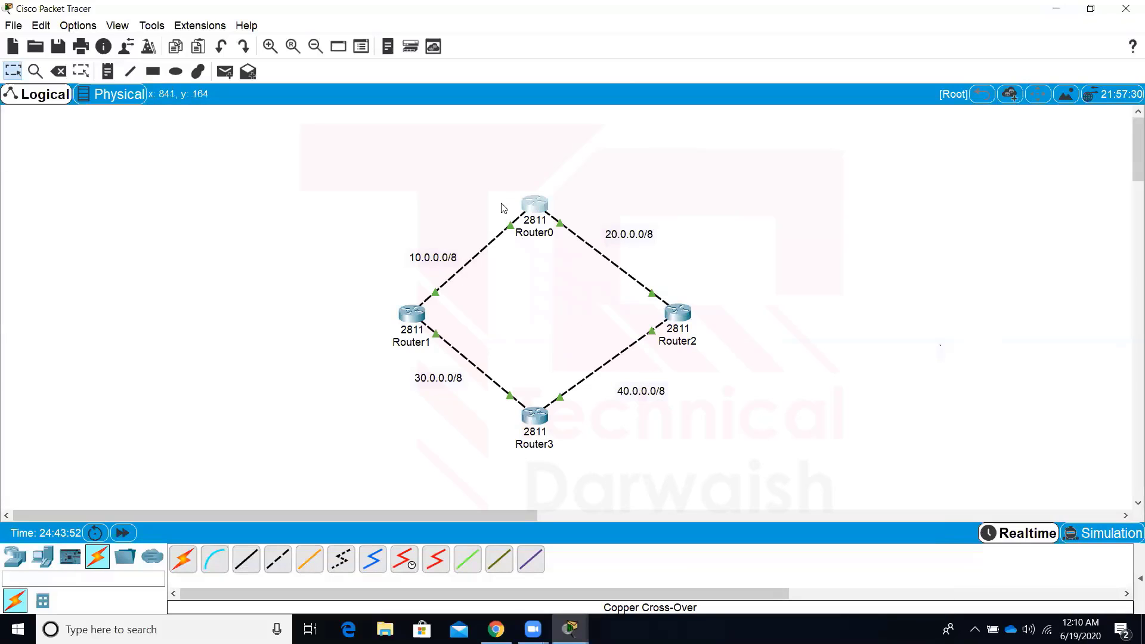
Add a second static route on Router1 to 40.0.0.0 with mask 255.0.0.0 via next hop 10.1.1.1.
{"action": "left_click", "coordinate": [412, 313]}
{"action": "left_click", "coordinate": [714, 119]}
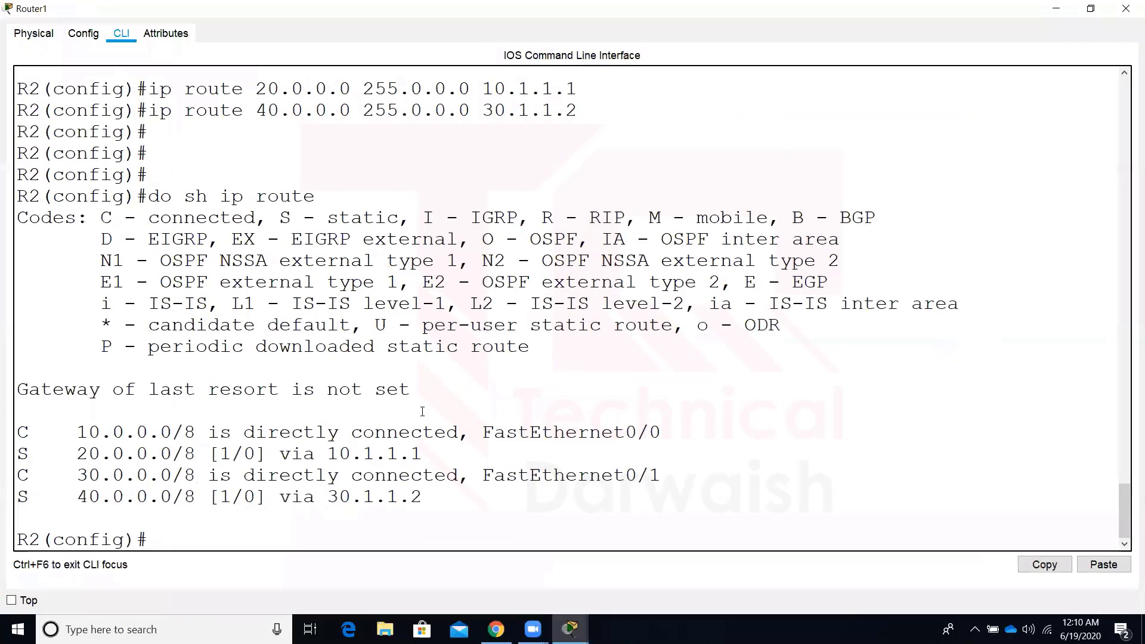
{"action": "type", "text": "ip"}
{"action": "type", "text": " royy"}
{"action": "key", "text": "BackSpace"}
{"action": "key", "text": "BackSpace"}
{"action": "type", "text": "ute"}
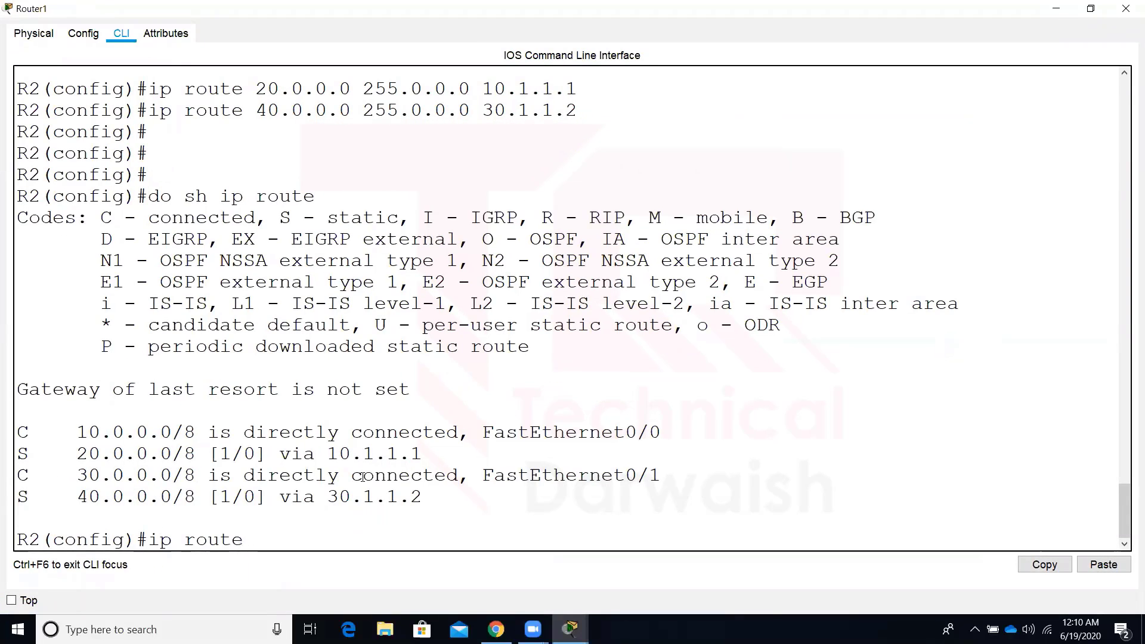
{"action": "type", "text": " 40.0.0.0 2"}
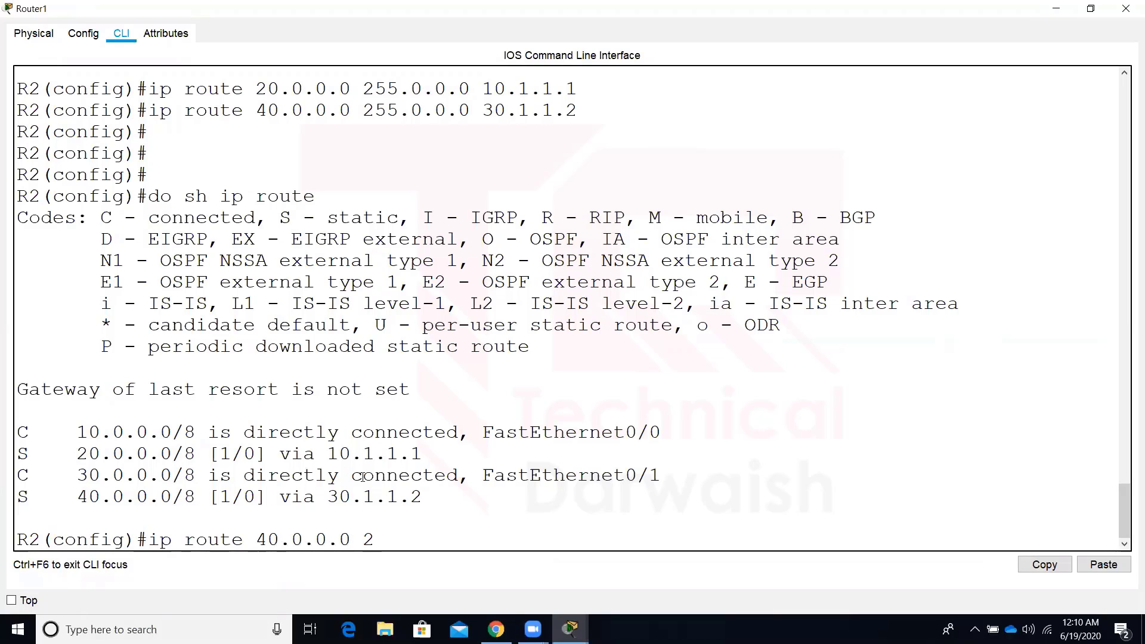
{"action": "type", "text": "55.0.0.0 10.1.1.1"}
{"action": "key", "text": "Return"}
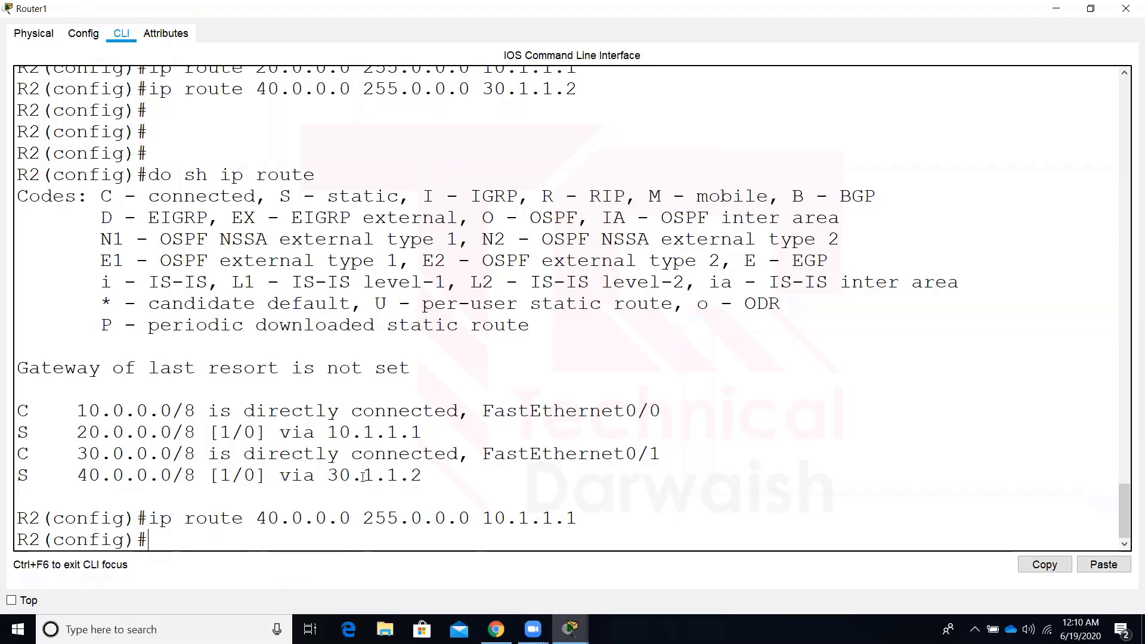
Check Router1's routing table with do sh ip route, examine the next hops listed for 40.0.0.0/8, and minimize the window.
{"action": "type", "text": "do sh ip "}
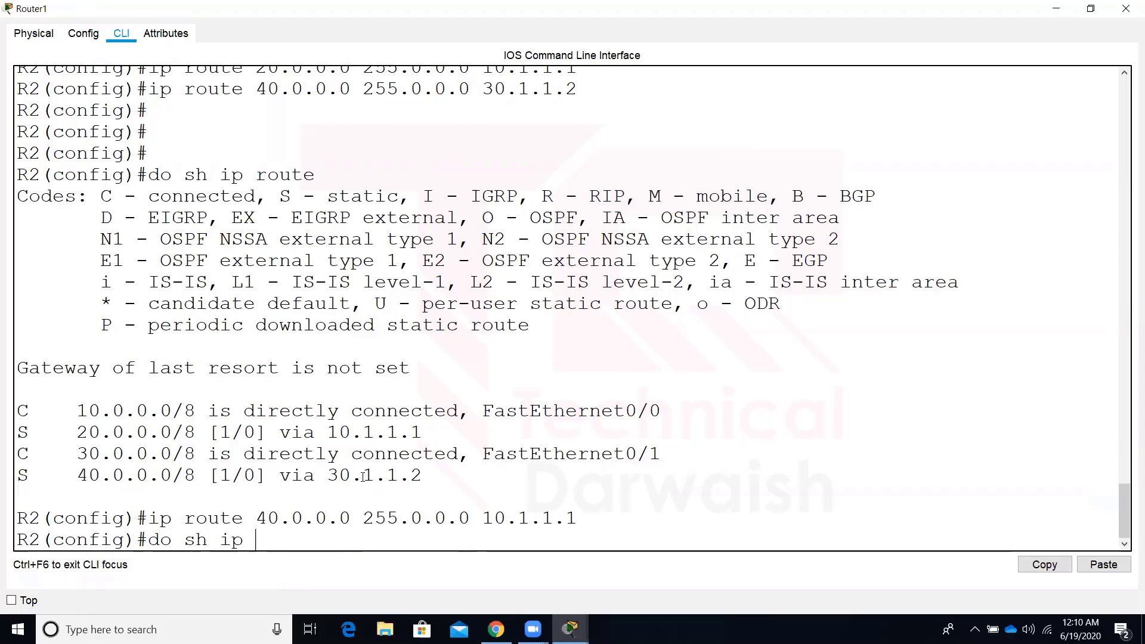
{"action": "type", "text": "route"}
{"action": "key", "text": "Return"}
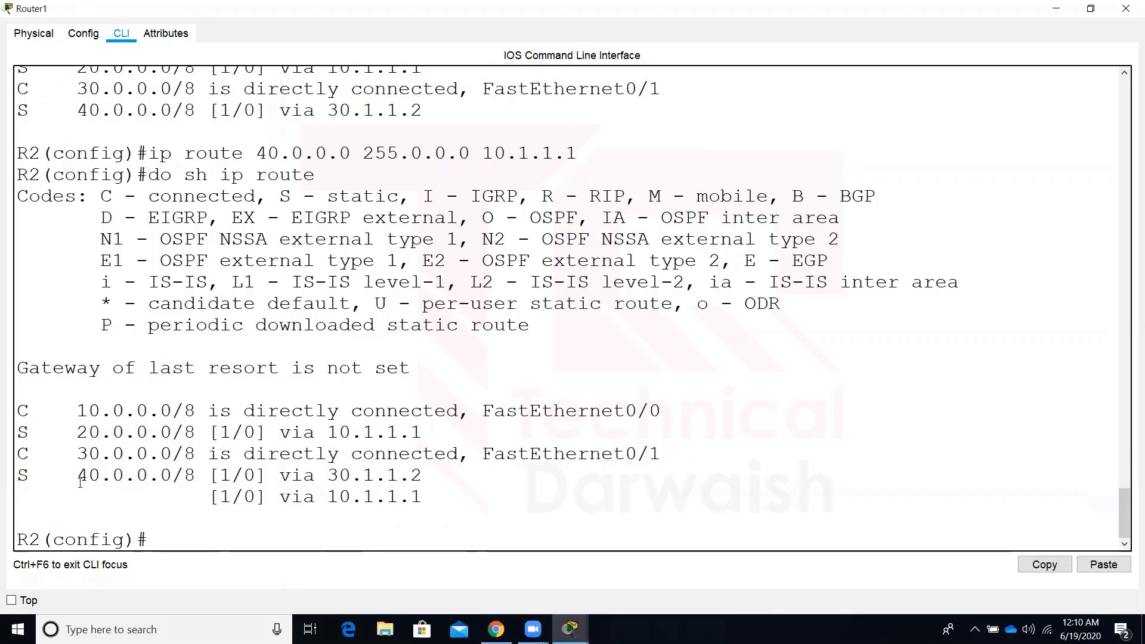
{"action": "left_click_drag", "start_coordinate": [80, 481], "coordinate": [197, 477]}
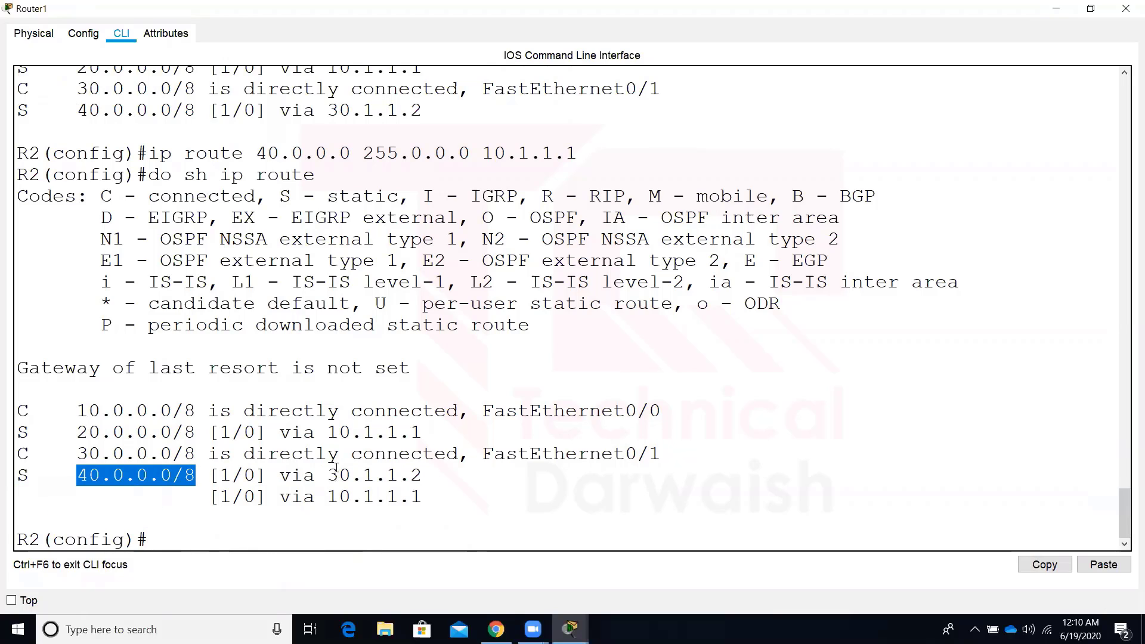
{"action": "left_click_drag", "start_coordinate": [328, 475], "coordinate": [426, 479]}
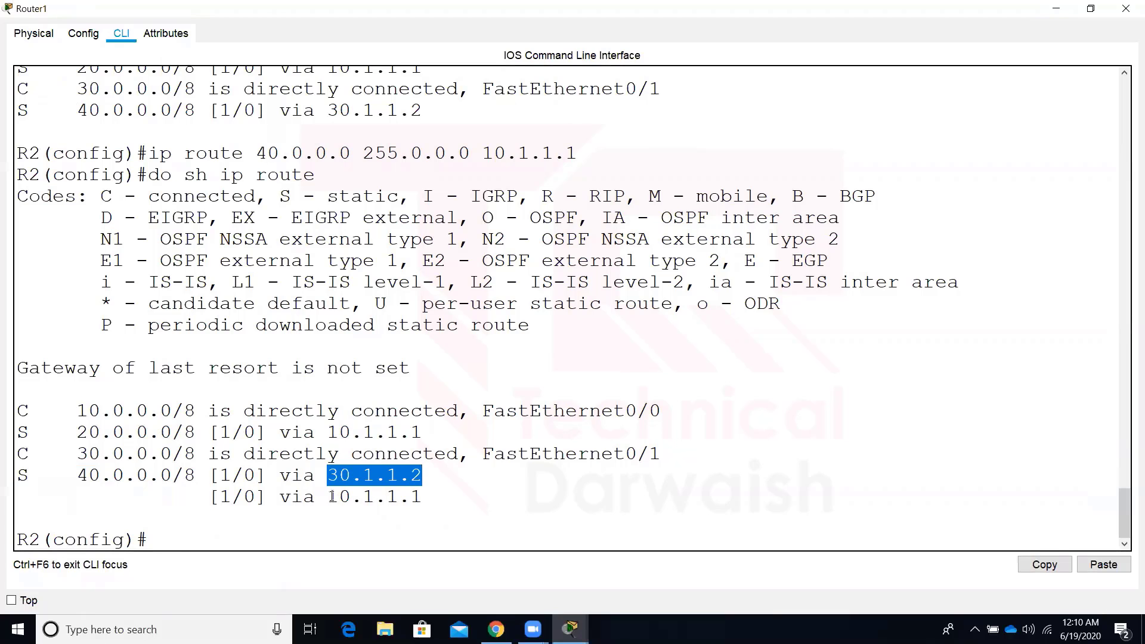
{"action": "left_click_drag", "start_coordinate": [328, 496], "coordinate": [441, 497]}
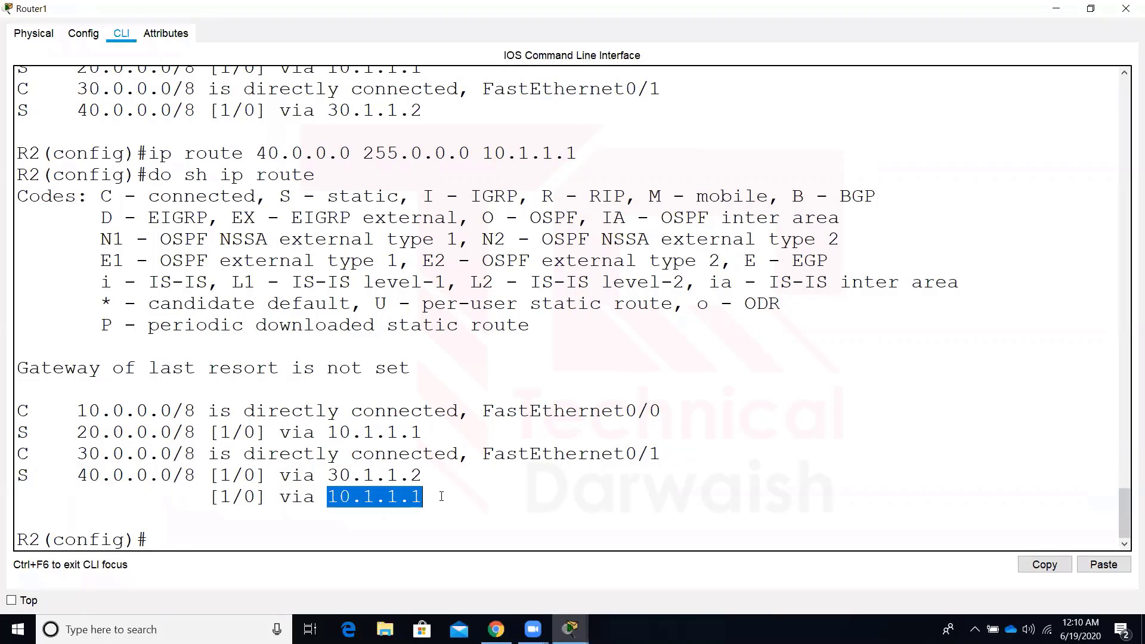
{"action": "left_click", "coordinate": [1054, 7]}
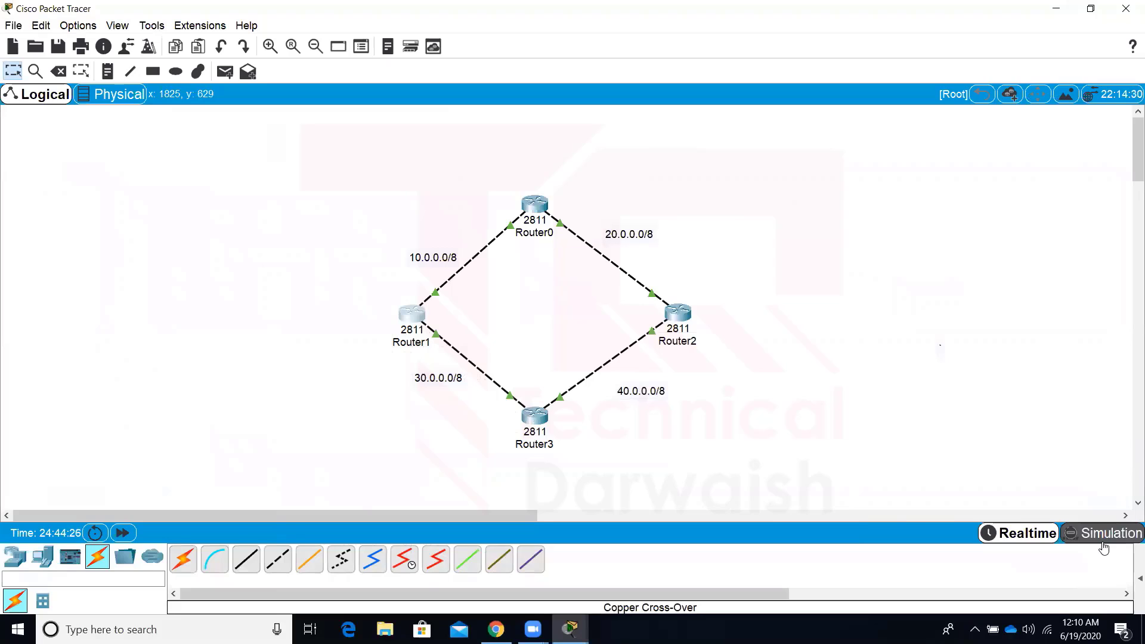
Switch the topology to simulation mode and hide the simulation panel.
{"action": "left_click", "coordinate": [1103, 534]}
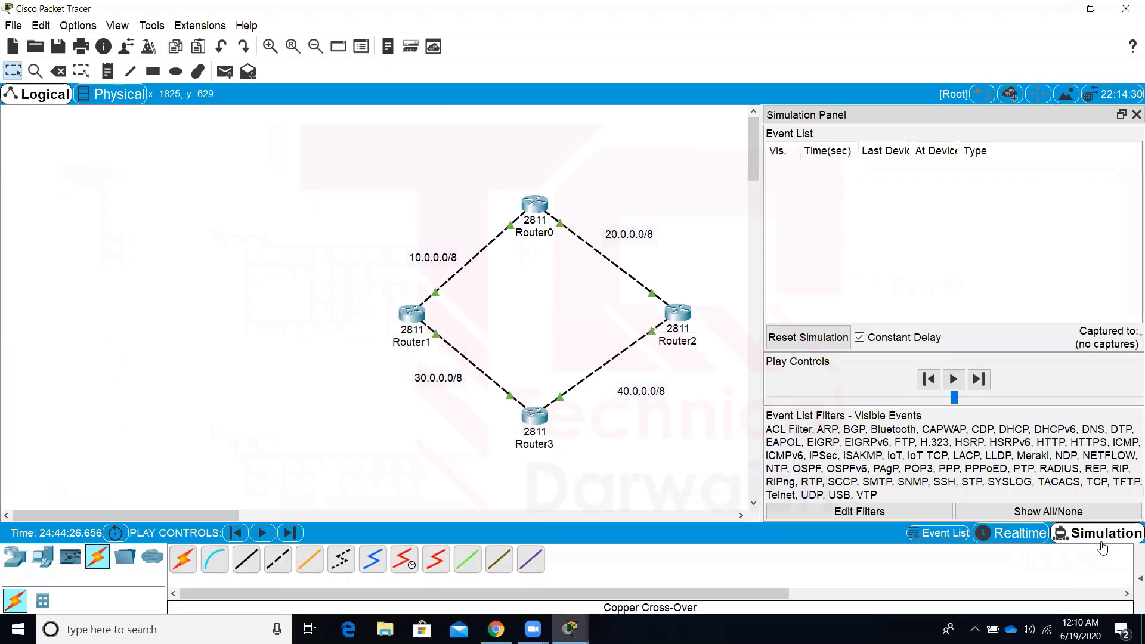
{"action": "left_click", "coordinate": [1135, 115]}
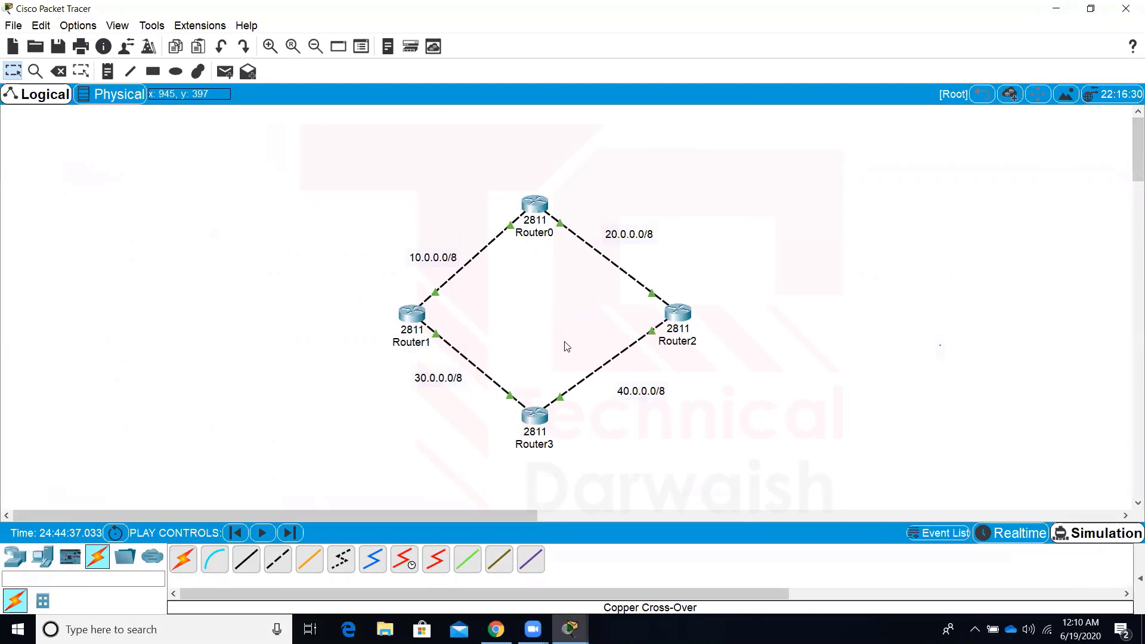
{"action": "left_click", "coordinate": [413, 316]}
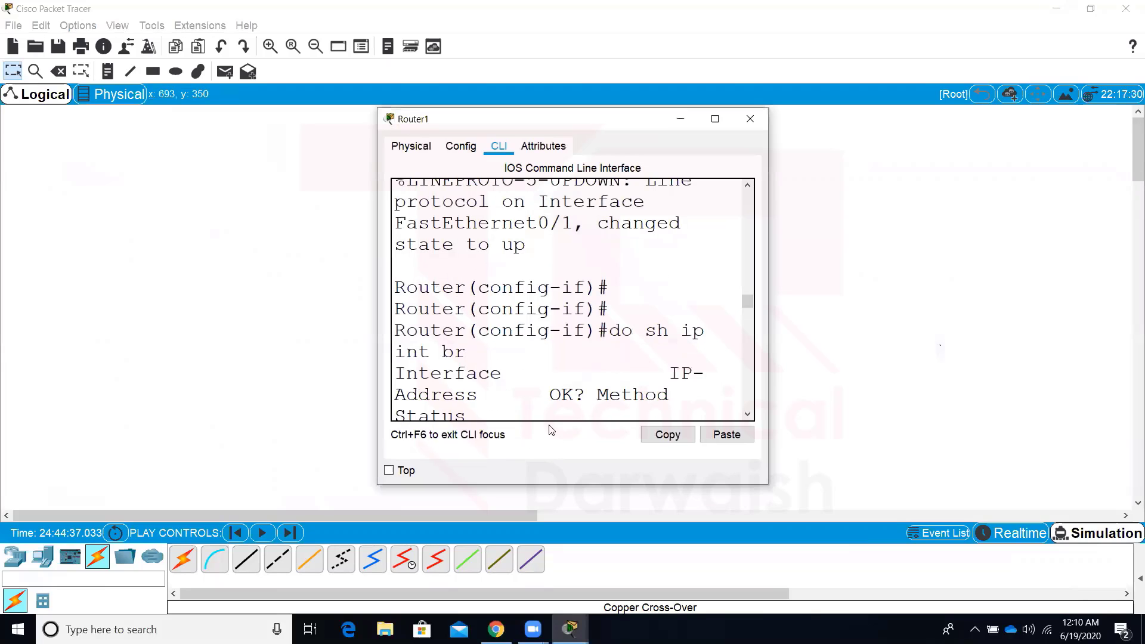
{"action": "left_click", "coordinate": [750, 118]}
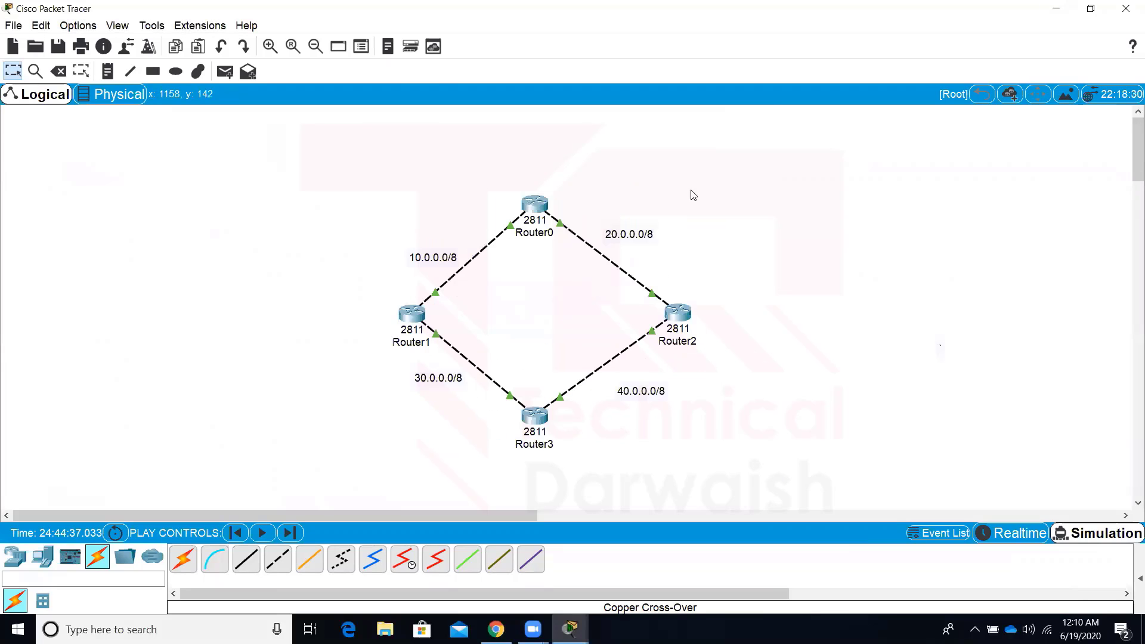
Open Router1's command line in full size, leave configuration mode and ping 20.1.1.1.
{"action": "left_click", "coordinate": [415, 303]}
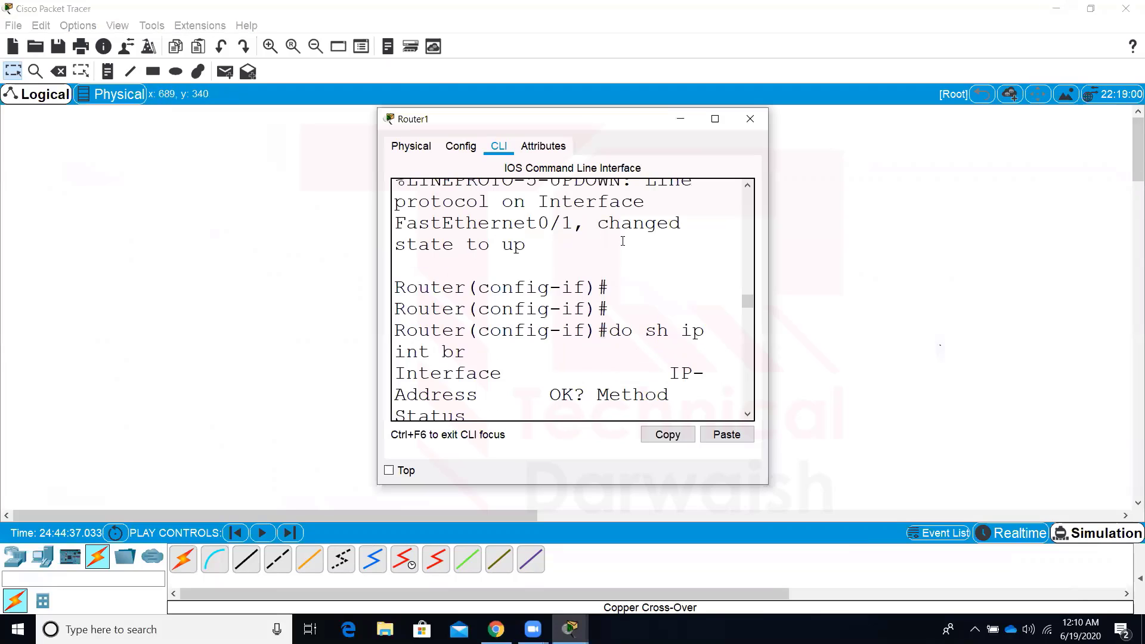
{"action": "left_click", "coordinate": [722, 115]}
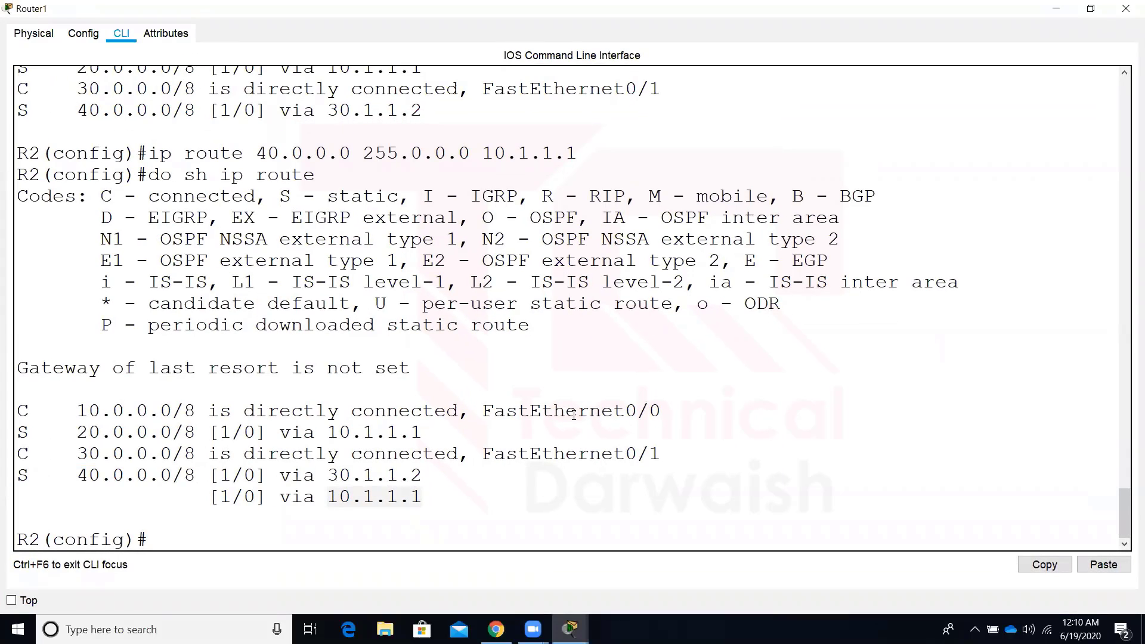
{"action": "key", "text": "ctrl+z"}
{"action": "key", "text": "Return"}
{"action": "key", "text": "Return"}
{"action": "key", "text": "Return"}
{"action": "key", "text": "Return"}
{"action": "type", "text": "p"}
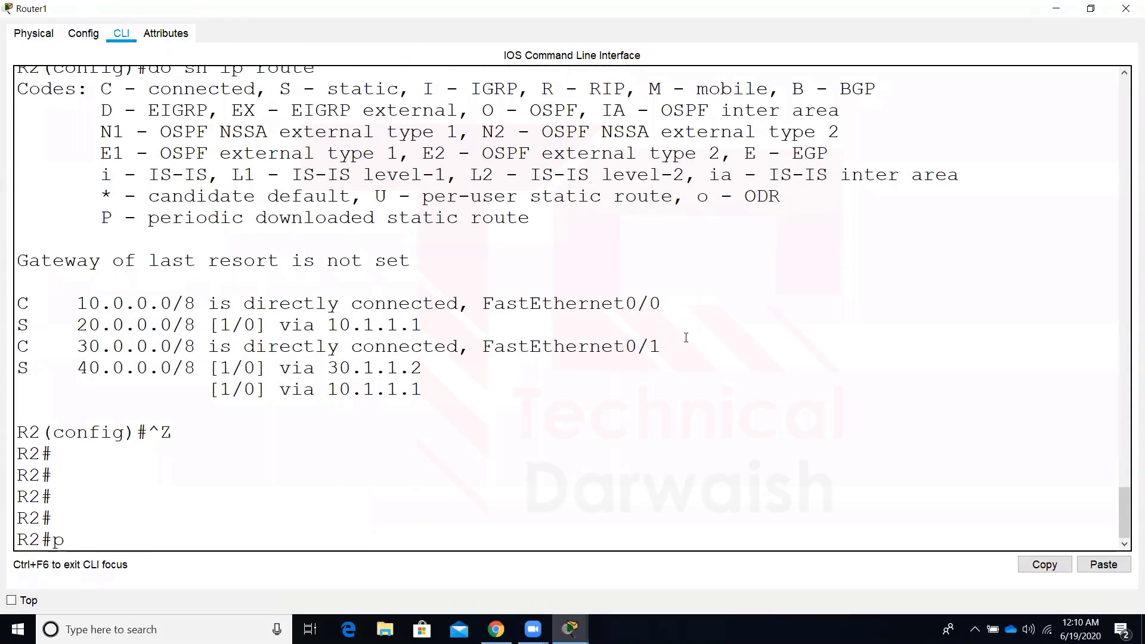
{"action": "type", "text": "ing 20.1.1.1"}
{"action": "key", "text": "Return"}
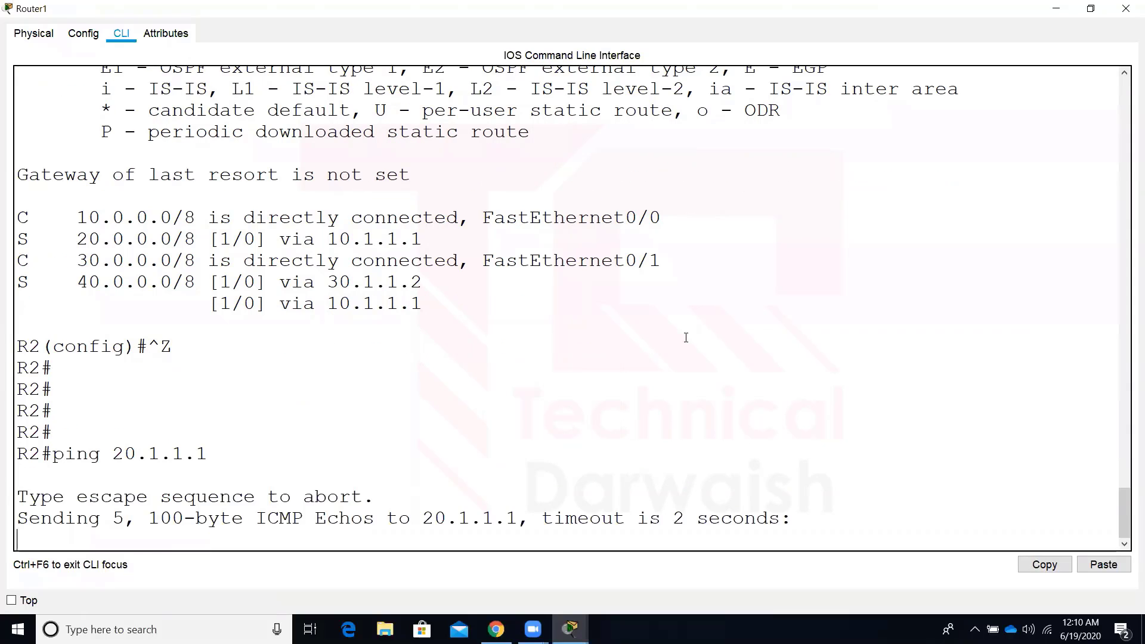
Return to the topology and advance the simulation four steps to follow the ping packets from Router1.
{"action": "left_click", "coordinate": [1090, 8]}
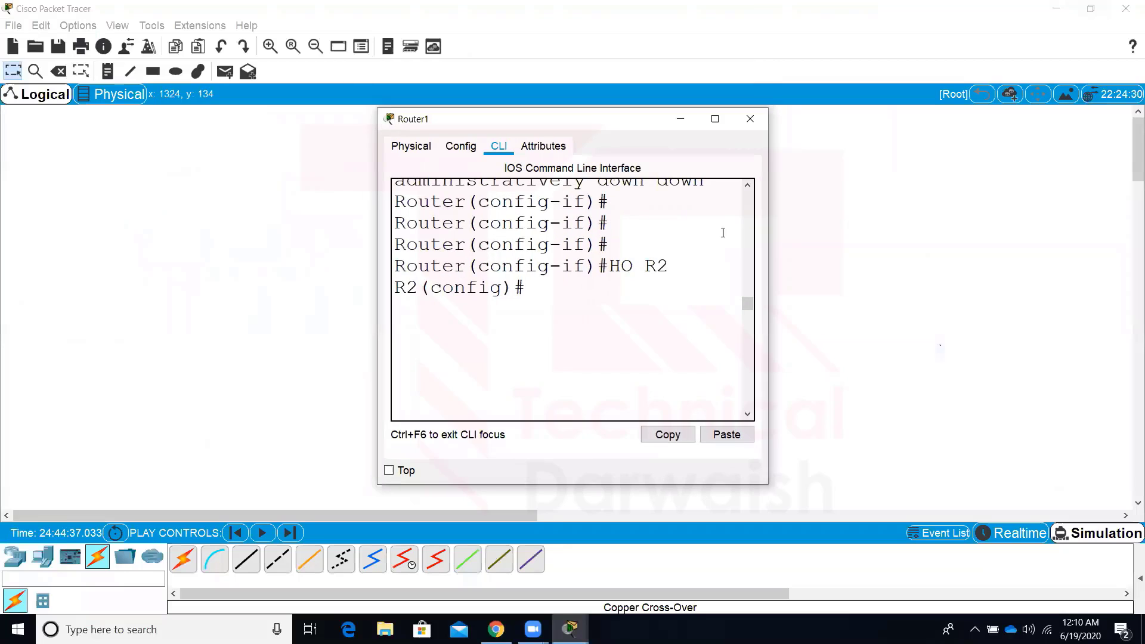
{"action": "left_click", "coordinate": [679, 119]}
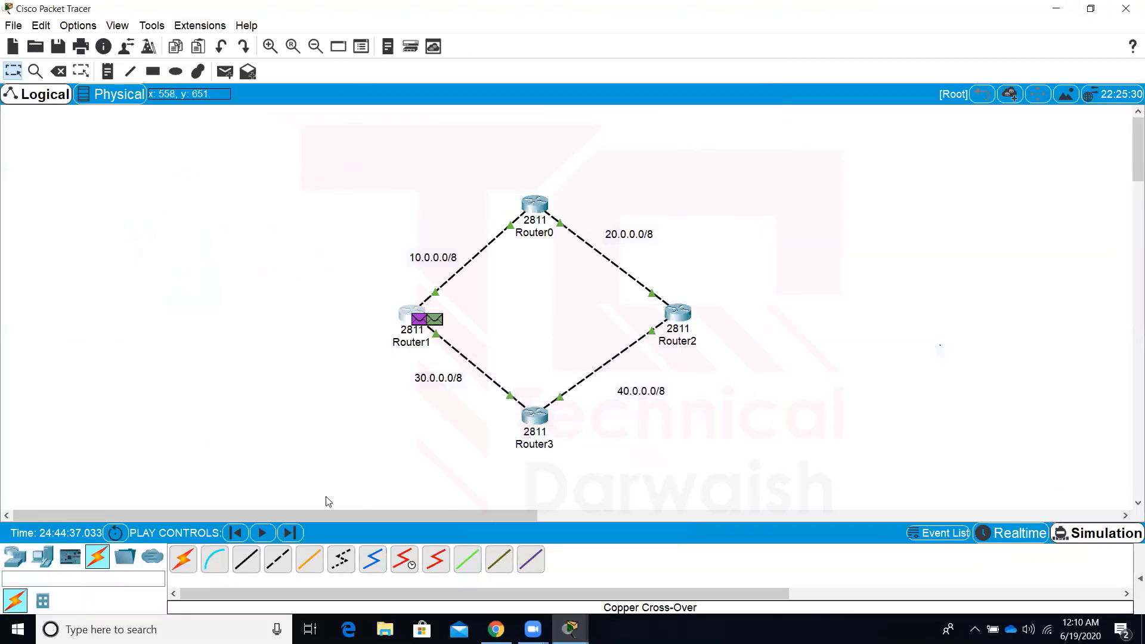
{"action": "left_click", "coordinate": [283, 537]}
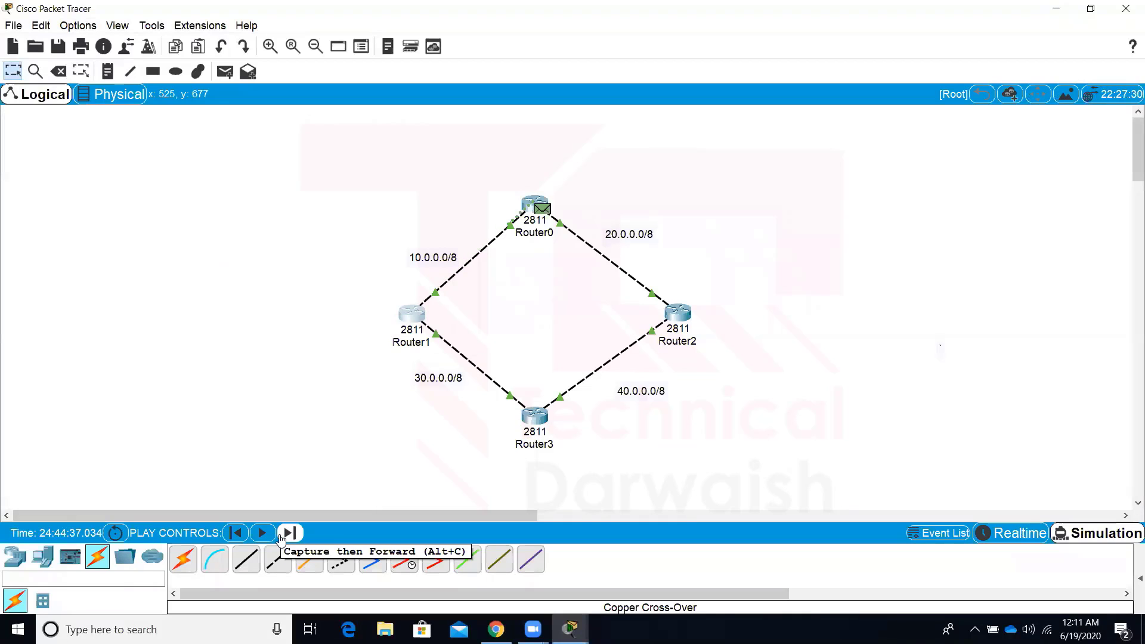
{"action": "left_click", "coordinate": [283, 538]}
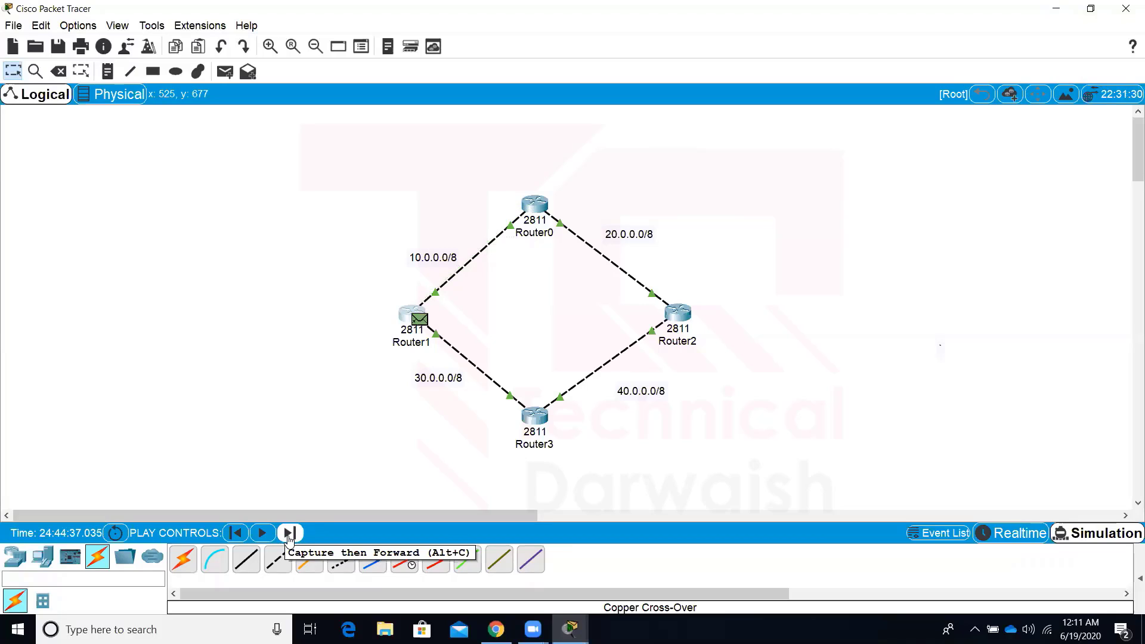
{"action": "left_click", "coordinate": [288, 533]}
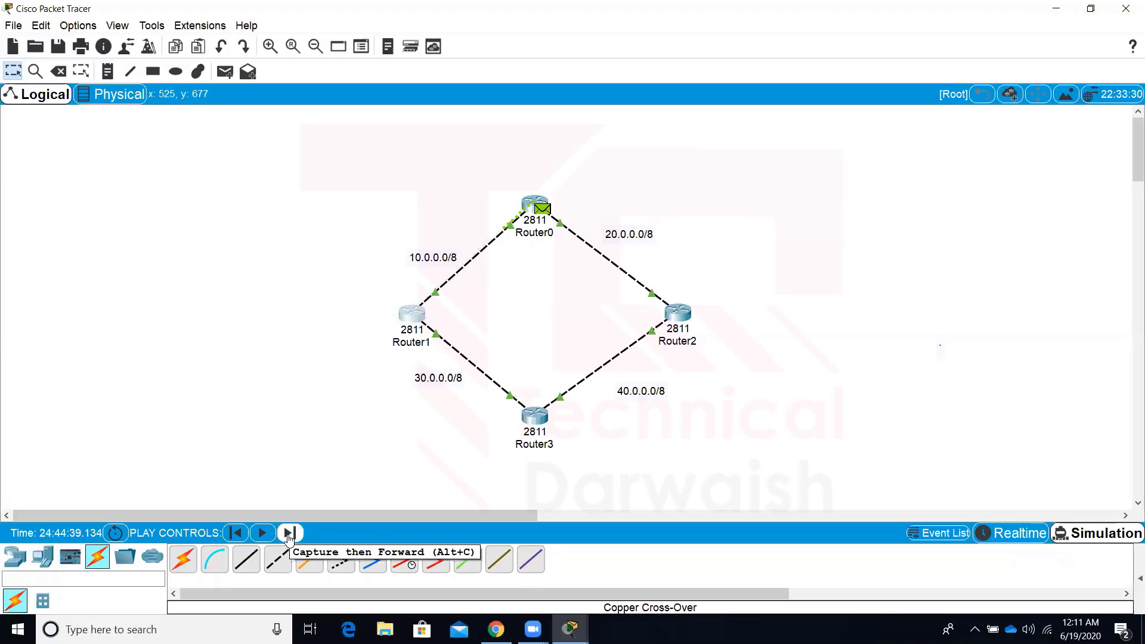
{"action": "left_click", "coordinate": [288, 533]}
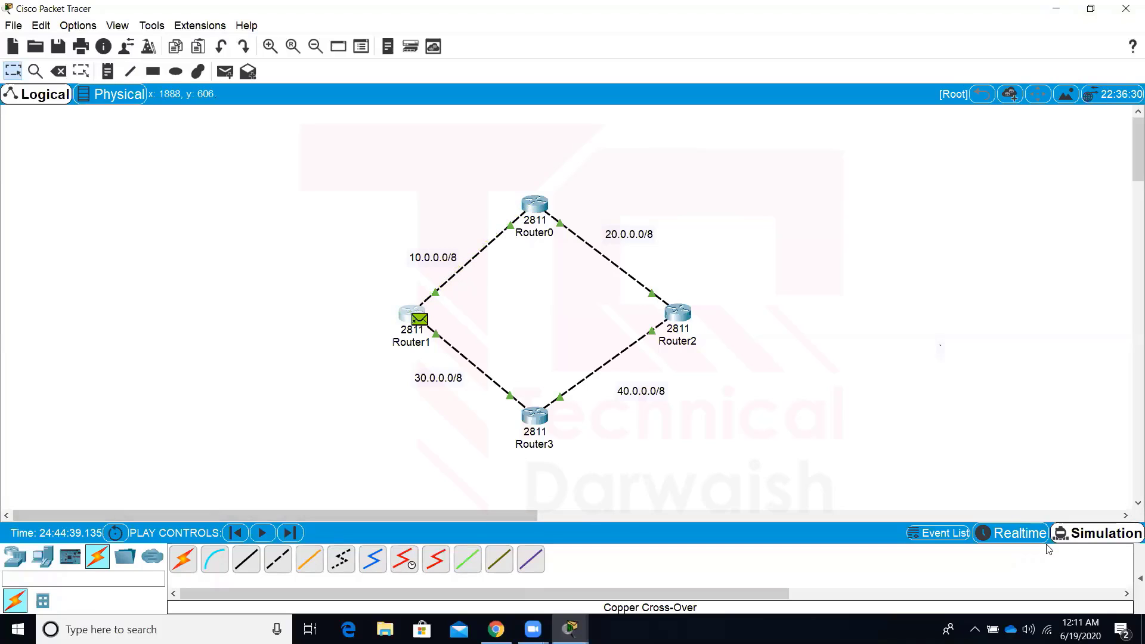
Switch back to realtime mode and repeat the ping to 20.1.1.1 from Router1's command line.
{"action": "left_click", "coordinate": [1020, 534]}
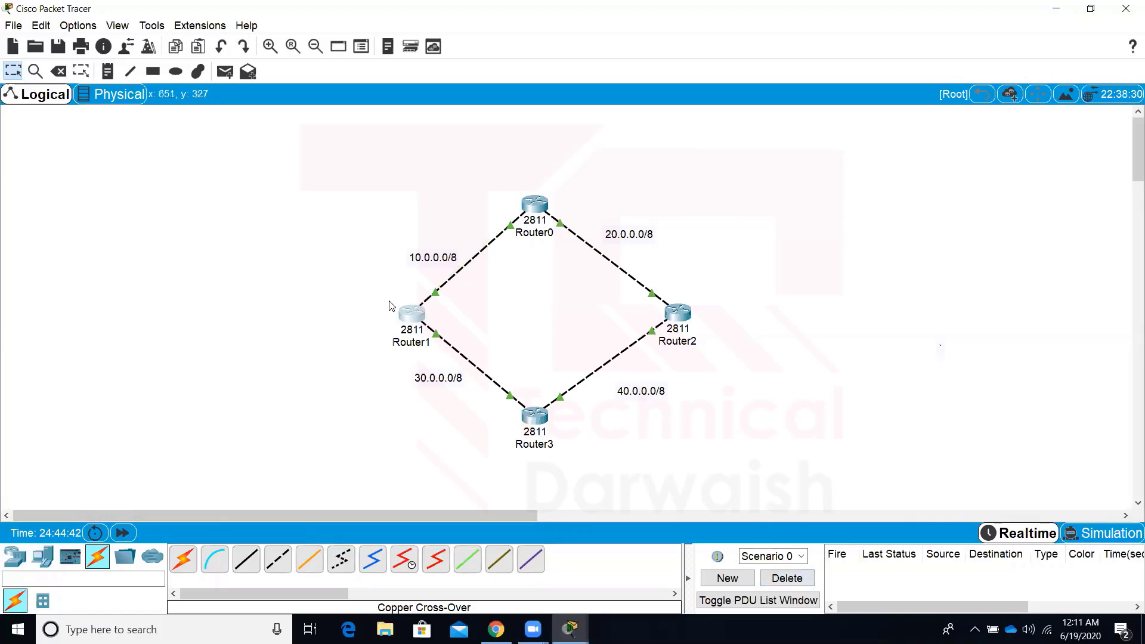
{"action": "left_click", "coordinate": [410, 314]}
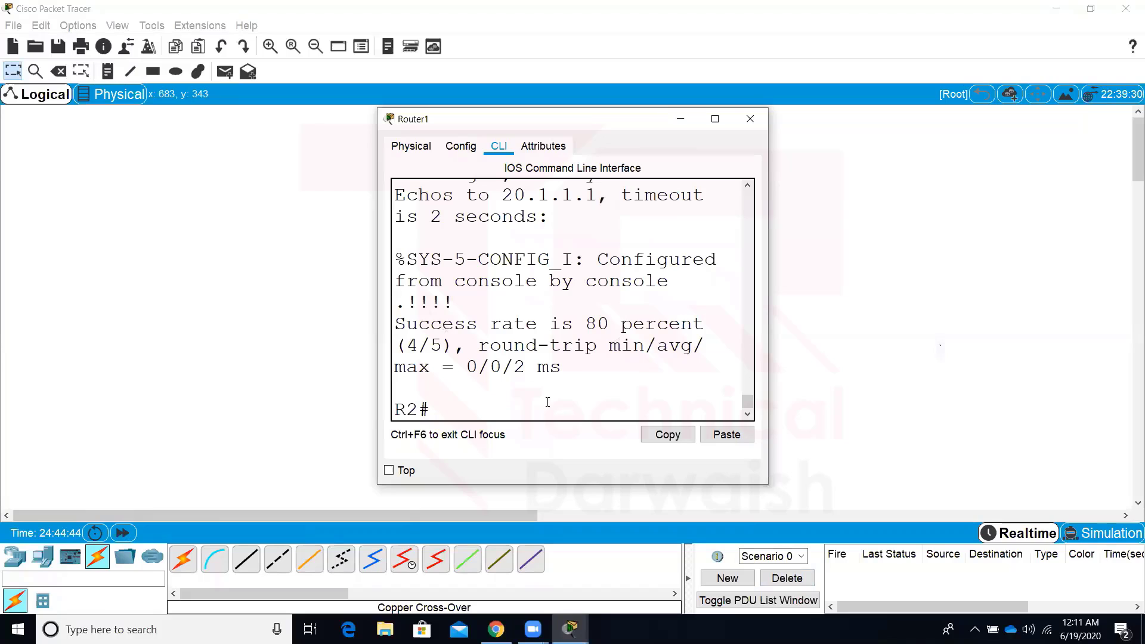
{"action": "key", "text": "Up"}
{"action": "key", "text": "Return"}
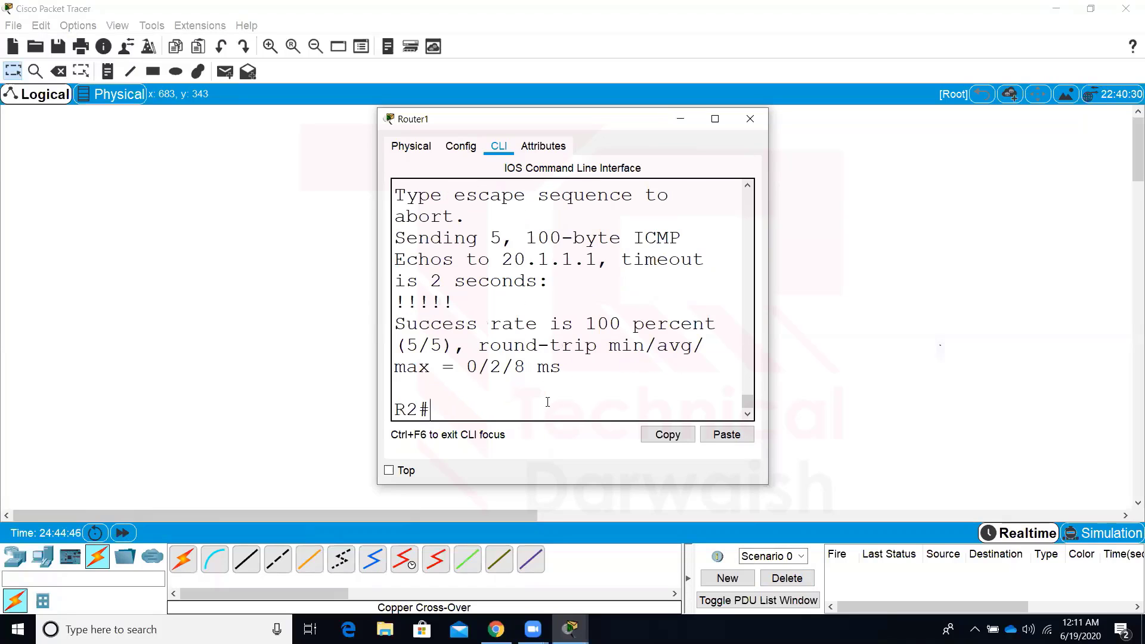
Switch to simulation mode with the simulation panel hidden, run ping 20.1.1.1 again on Router1, and minimize its window.
{"action": "key", "text": "Up"}
{"action": "left_click", "coordinate": [1082, 530]}
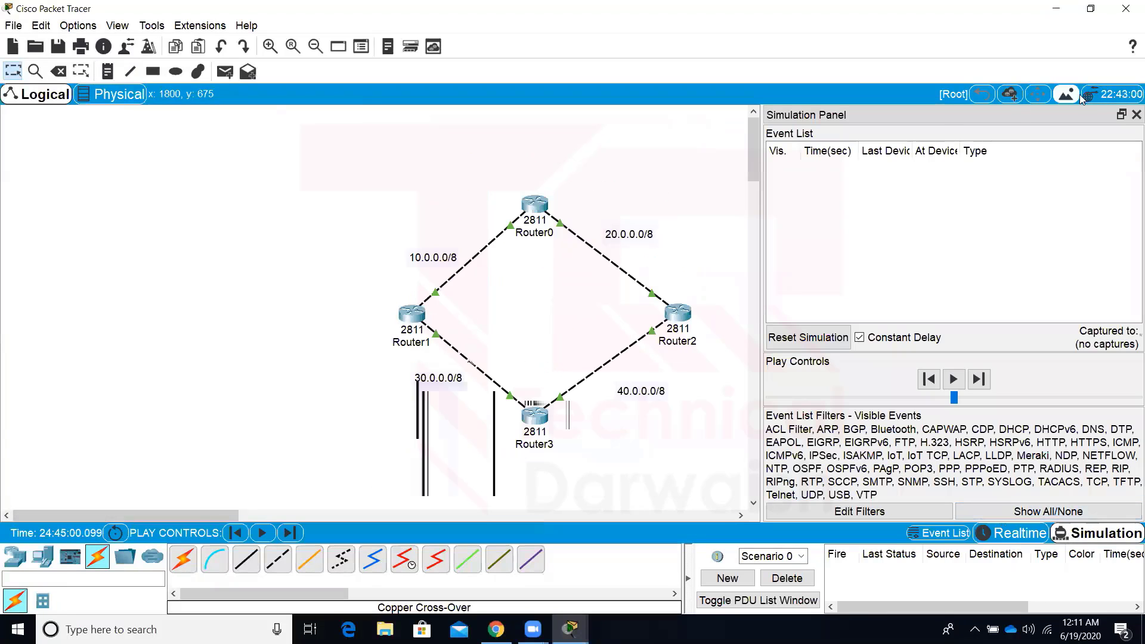
{"action": "left_click", "coordinate": [1137, 114]}
{"action": "left_click", "coordinate": [413, 313]}
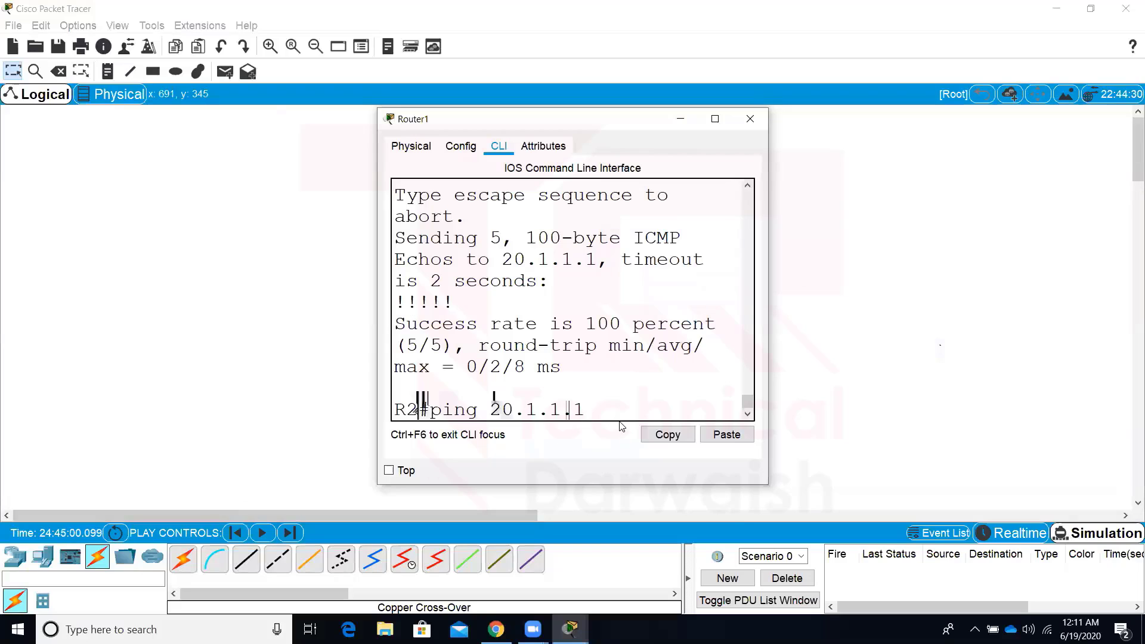
{"action": "key", "text": "Return"}
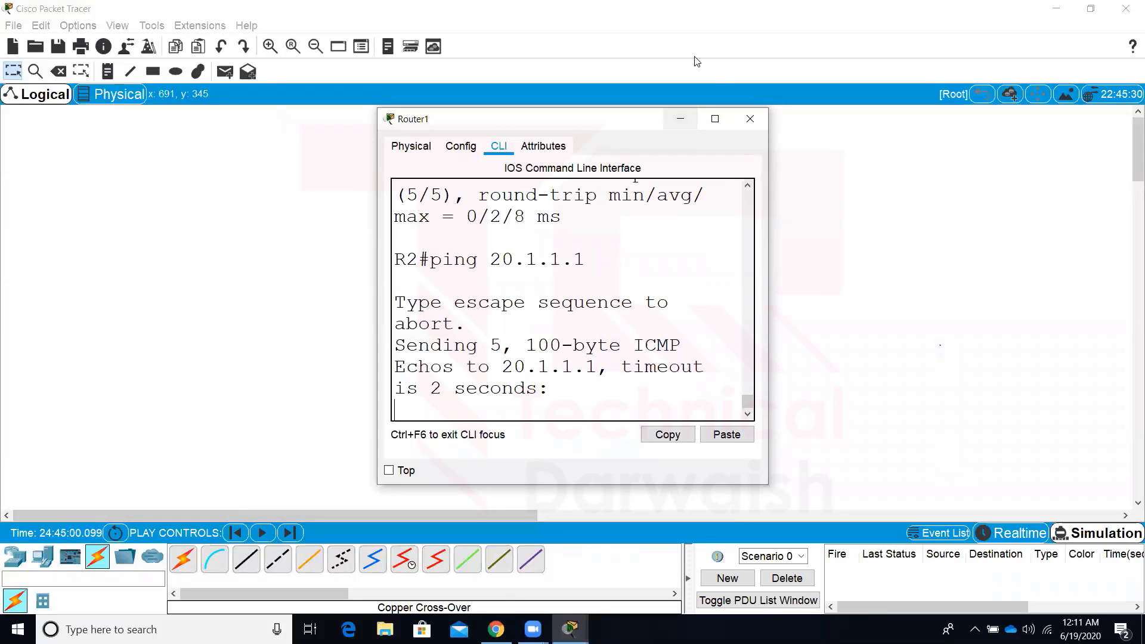
{"action": "left_click", "coordinate": [680, 119]}
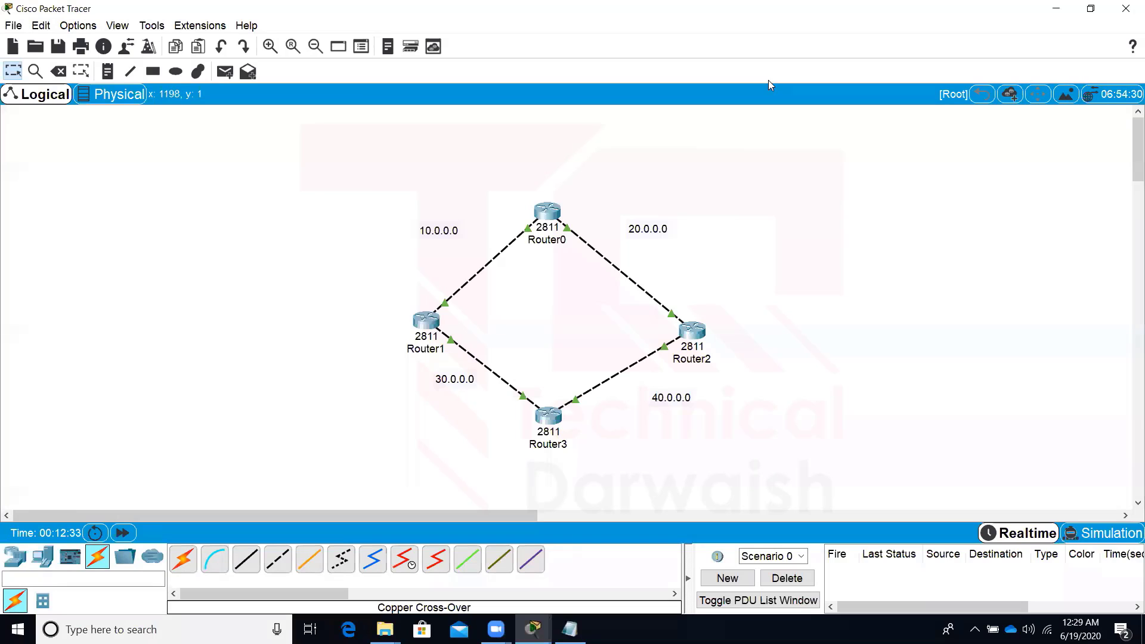
Move the 40.0.0.0 and 20.0.0.0 network labels closer to their links at Router2.
{"action": "left_click_drag", "start_coordinate": [670, 397], "coordinate": [659, 385]}
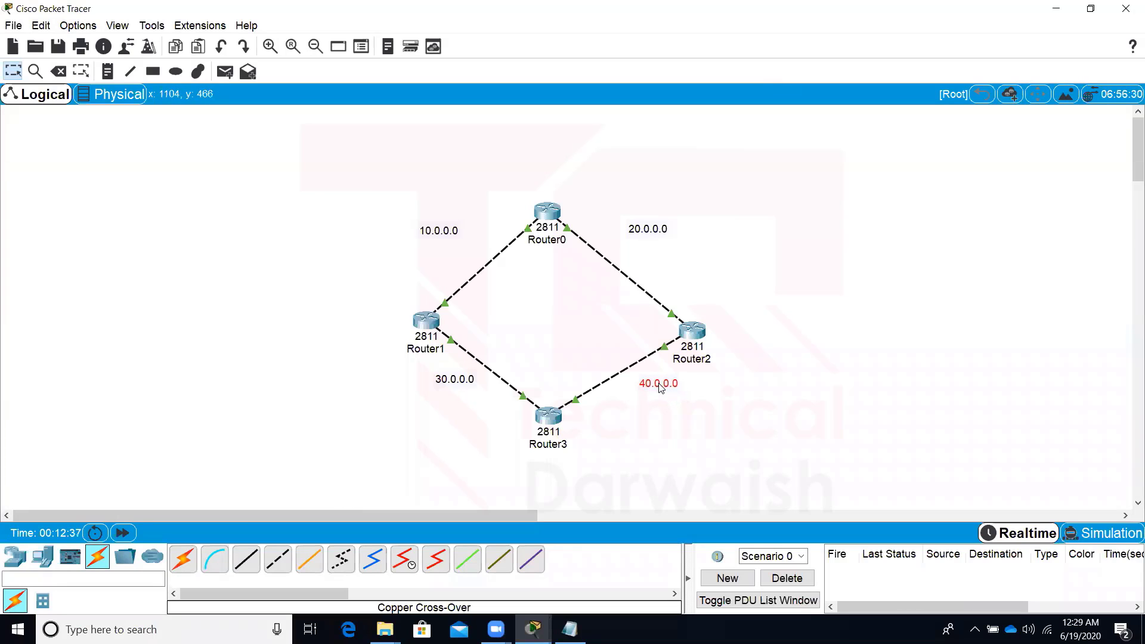
{"action": "left_click", "coordinate": [651, 235]}
{"action": "left_click_drag", "start_coordinate": [652, 236], "coordinate": [667, 279]}
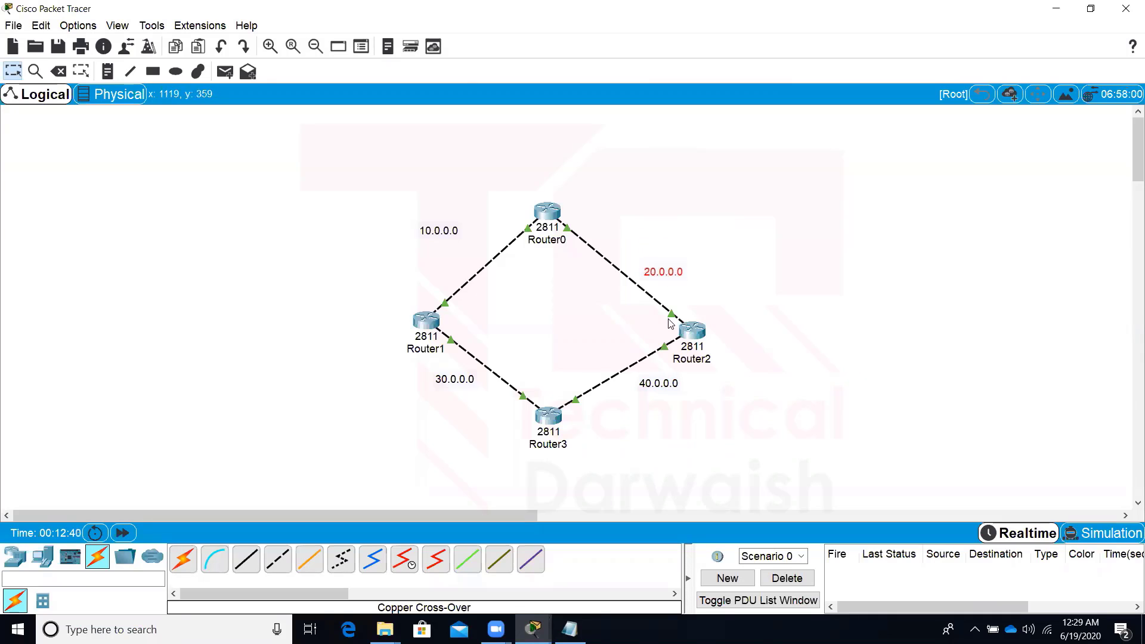
{"action": "left_click", "coordinate": [659, 383]}
{"action": "left_click", "coordinate": [773, 262]}
Put the rearranged topology into simulation mode and close the simulation panel.
{"action": "left_click", "coordinate": [1104, 547]}
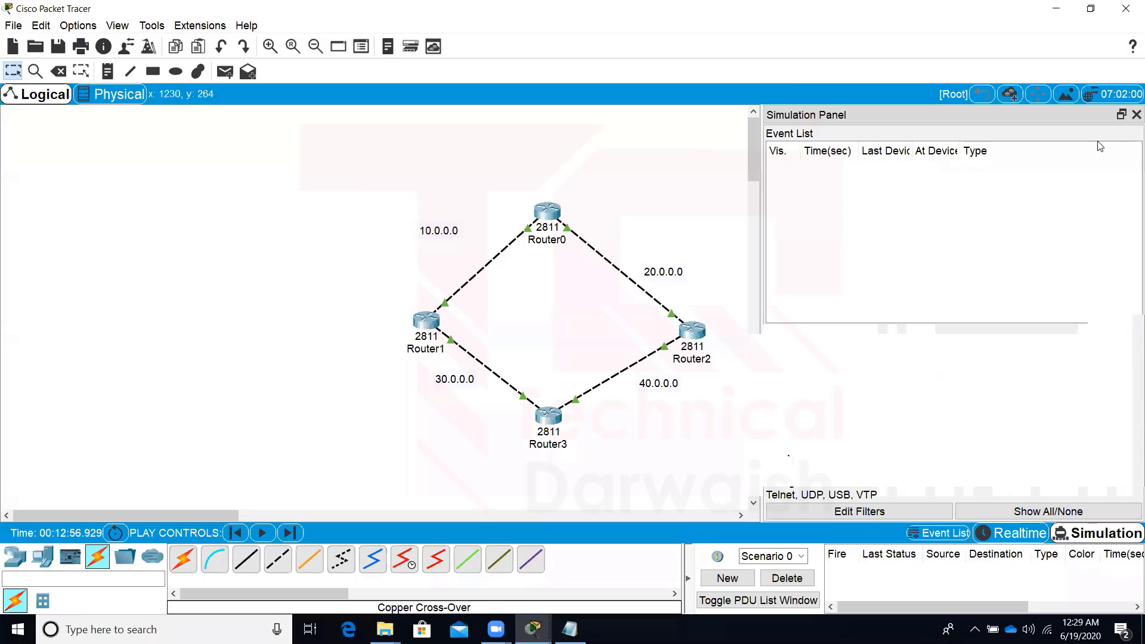
{"action": "left_click", "coordinate": [1135, 115]}
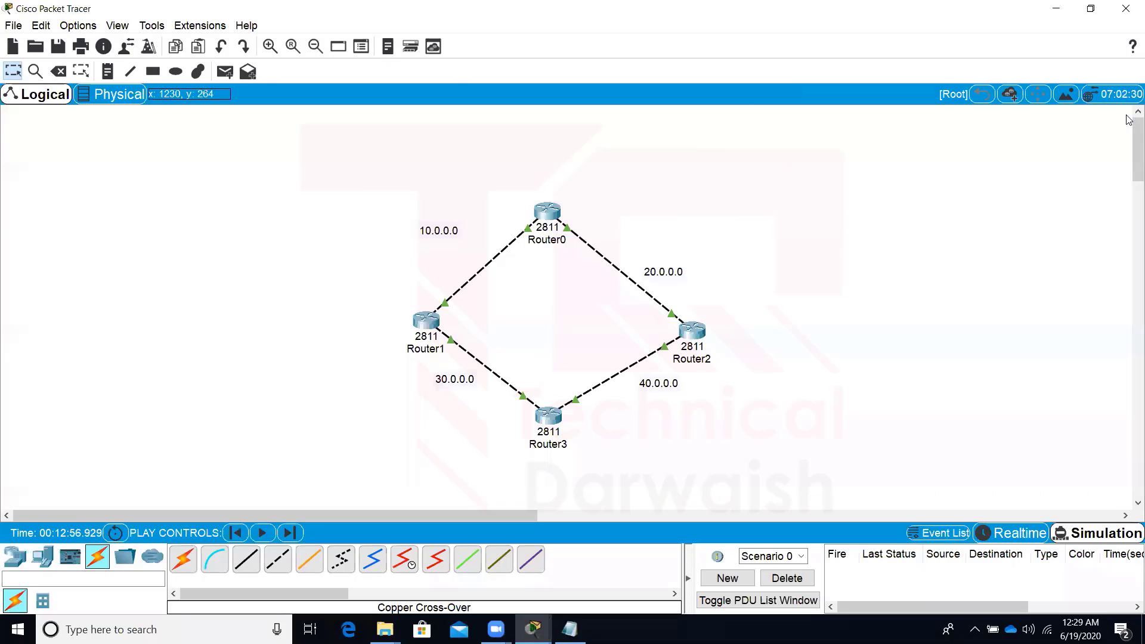
Run ping 40.1.1.1 from Router1's command line in simulation mode and minimize its window.
{"action": "left_click", "coordinate": [432, 322]}
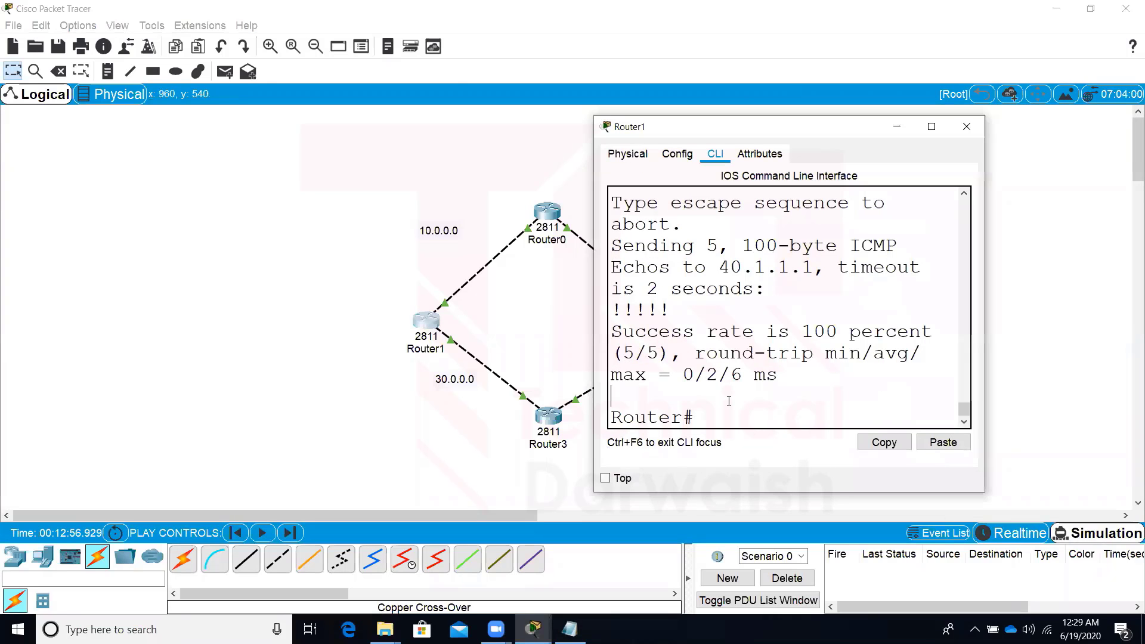
{"action": "type", "text": "ping 40.1.1.1"}
{"action": "key", "text": "Return"}
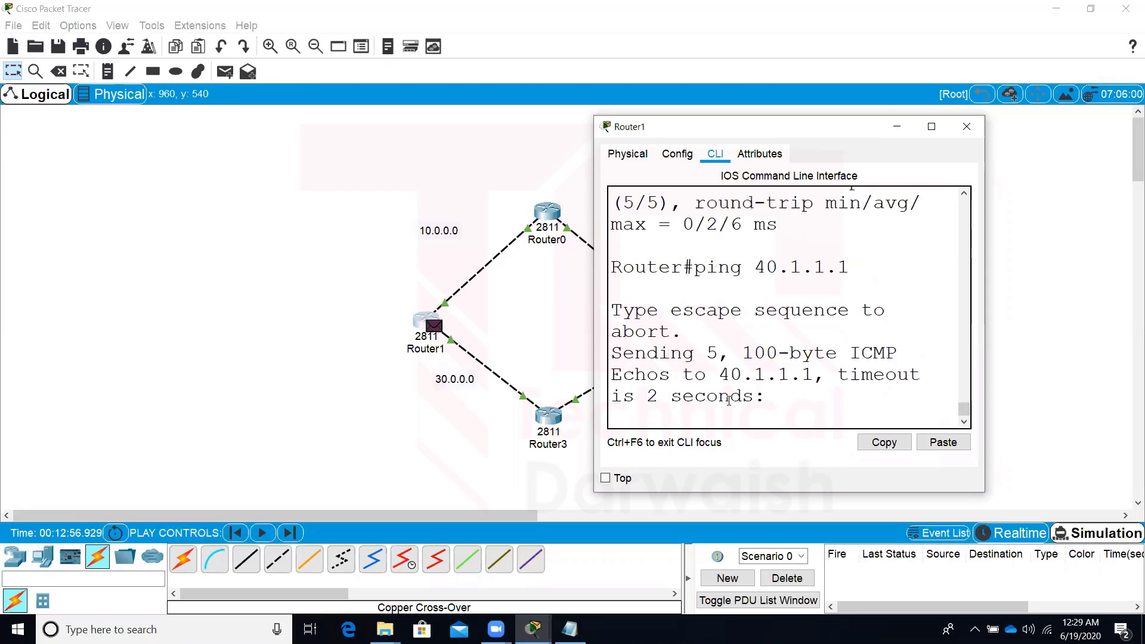
{"action": "left_click", "coordinate": [896, 127]}
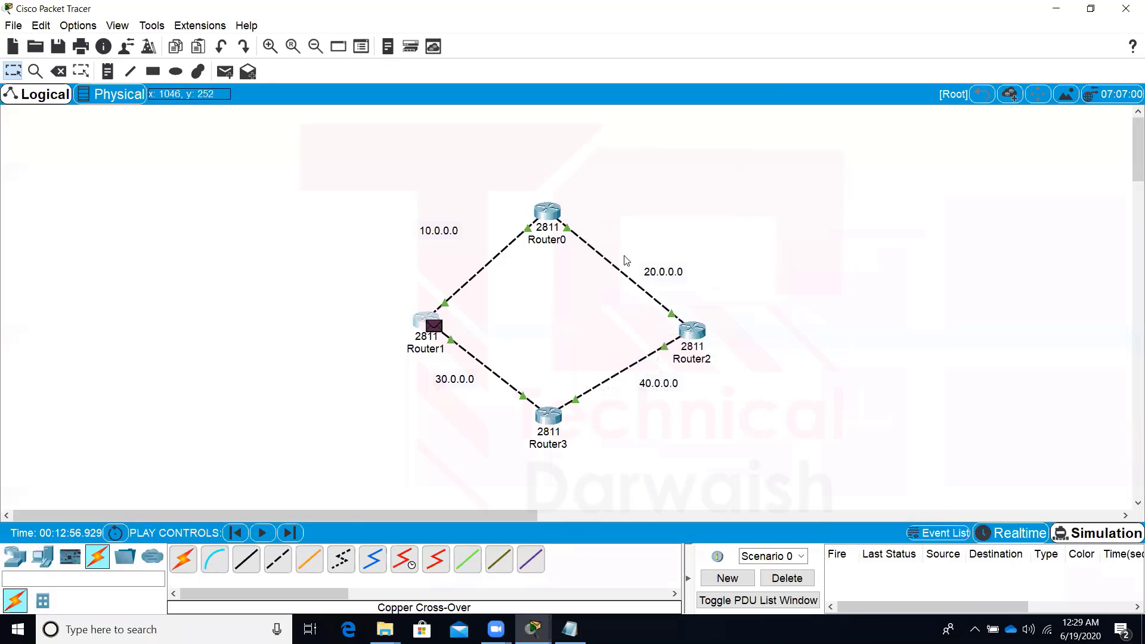
Advance the simulation one event at a time to trace which routers the successive 40.1.1.1 ping packets and replies pass through.
{"action": "left_click", "coordinate": [291, 534]}
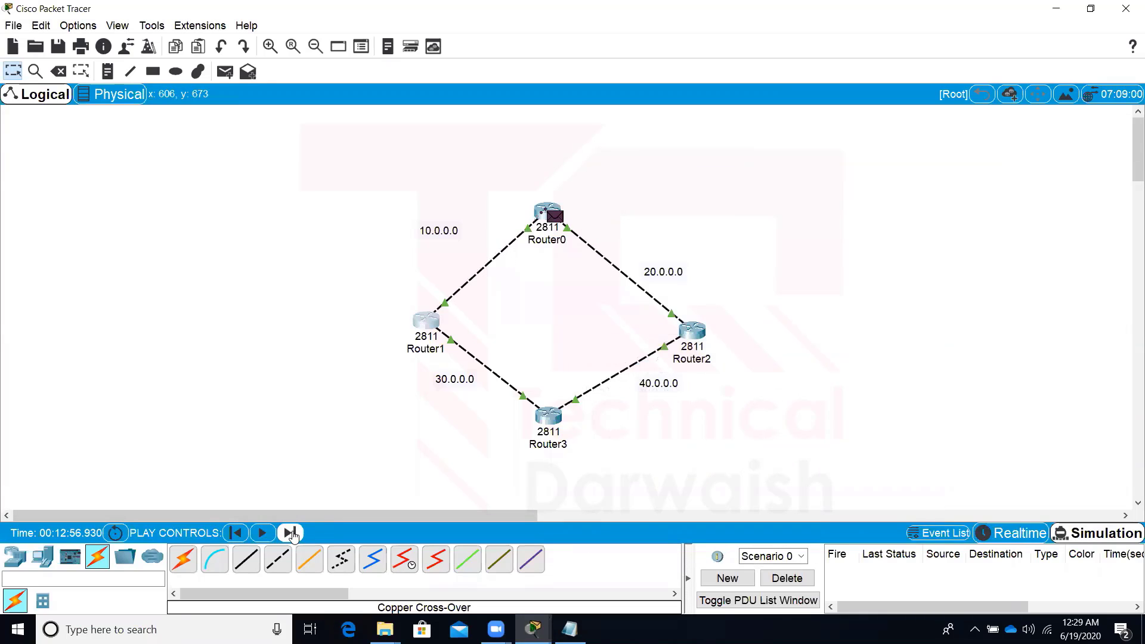
{"action": "left_click", "coordinate": [290, 533]}
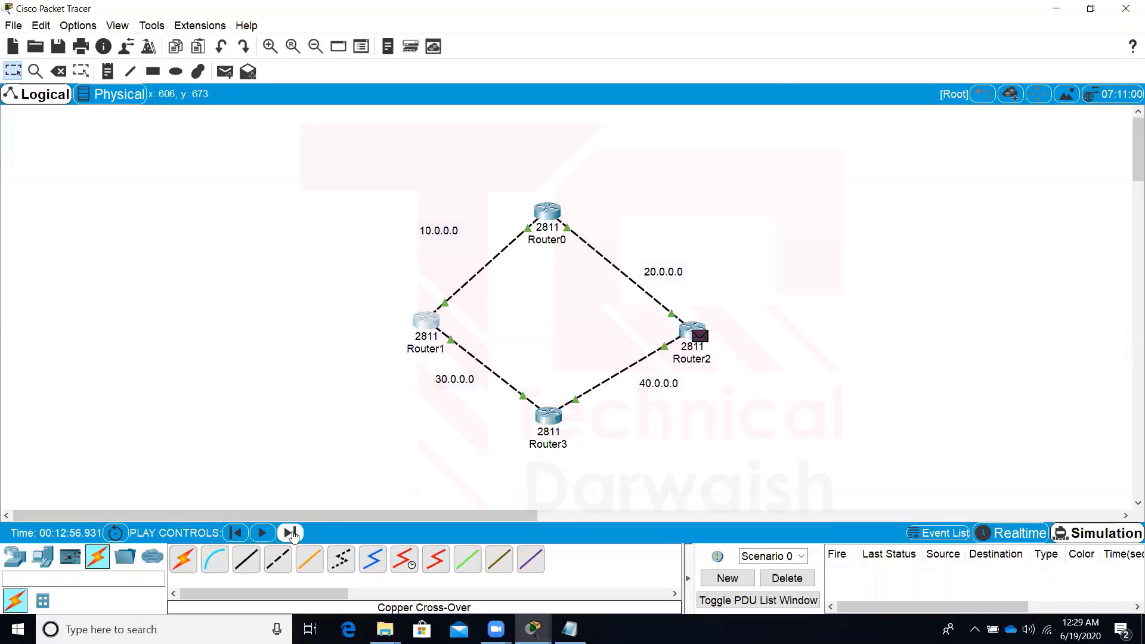
{"action": "left_click", "coordinate": [290, 533]}
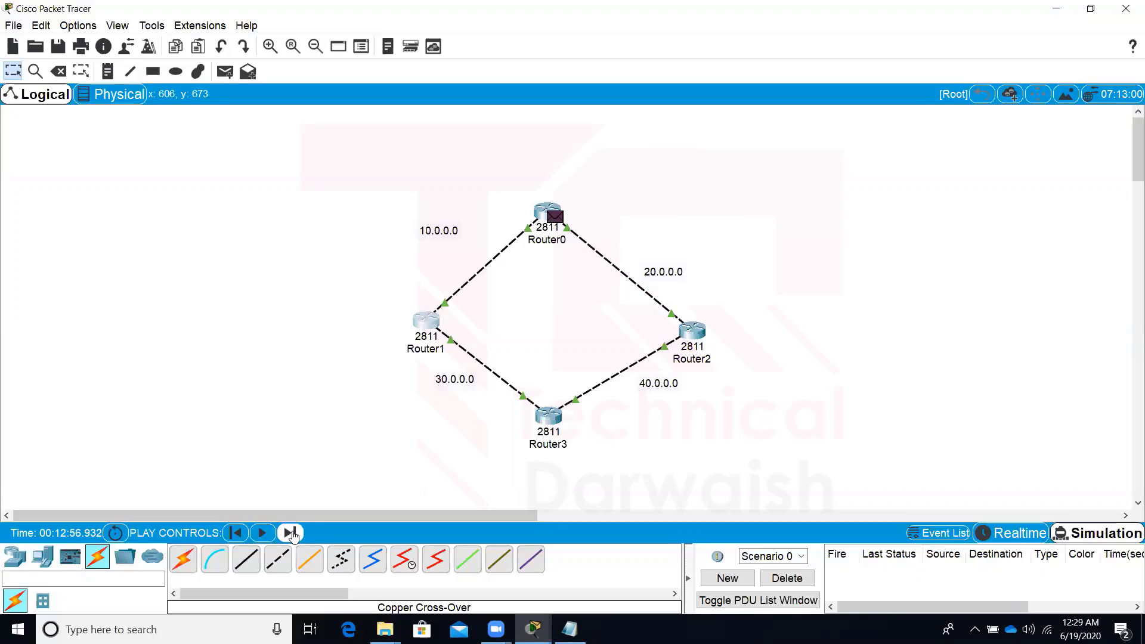
{"action": "left_click", "coordinate": [289, 533]}
{"action": "left_click", "coordinate": [291, 535]}
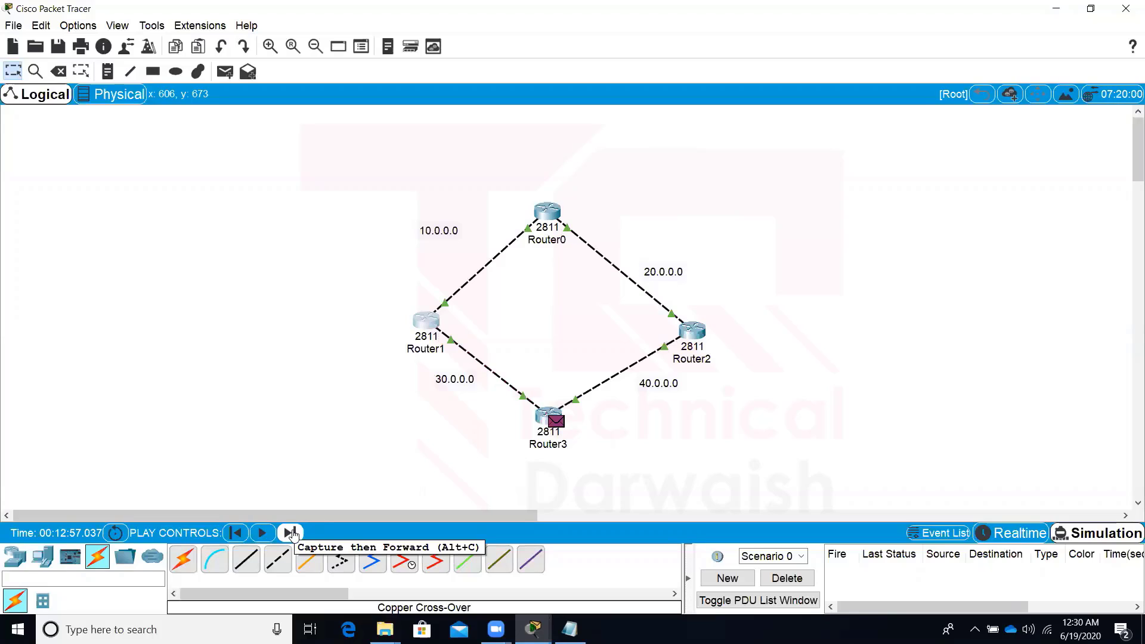
{"action": "left_click", "coordinate": [292, 534]}
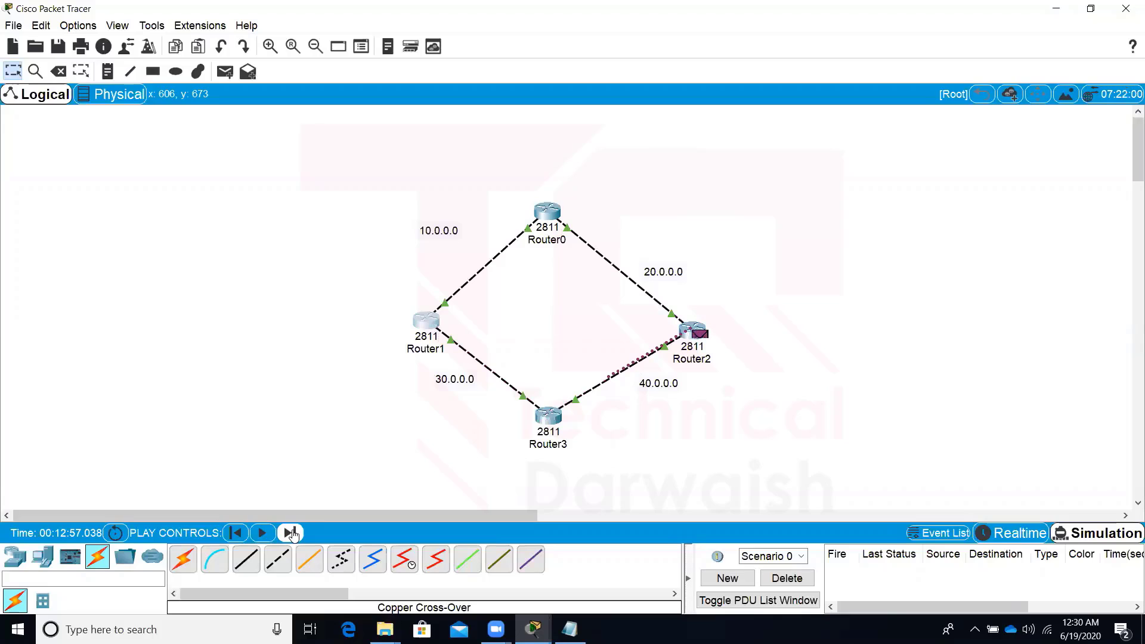
{"action": "left_click", "coordinate": [292, 533]}
{"action": "left_click", "coordinate": [292, 534]}
{"action": "left_click", "coordinate": [292, 534]}
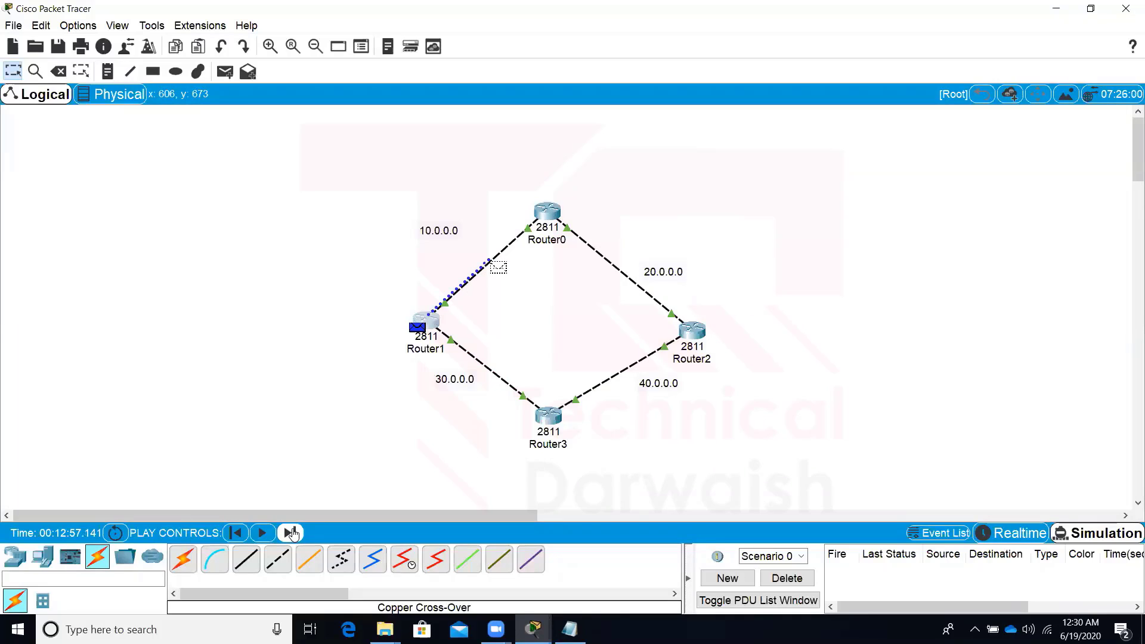
{"action": "left_click", "coordinate": [292, 533]}
{"action": "left_click", "coordinate": [292, 533]}
{"action": "left_click", "coordinate": [291, 532]}
{"action": "left_click", "coordinate": [291, 532]}
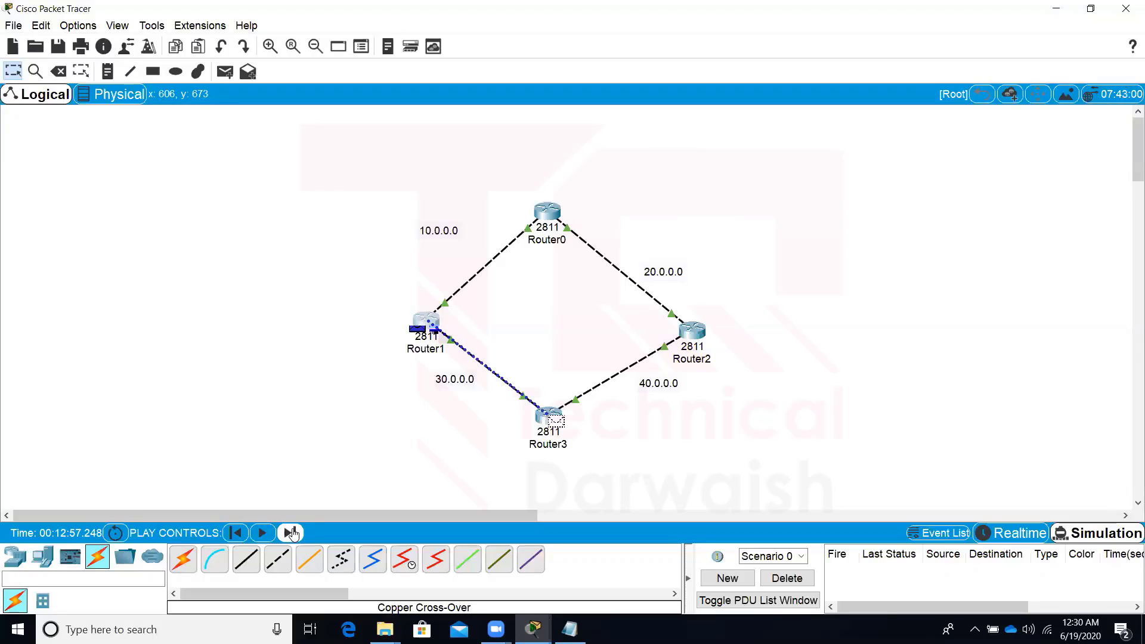